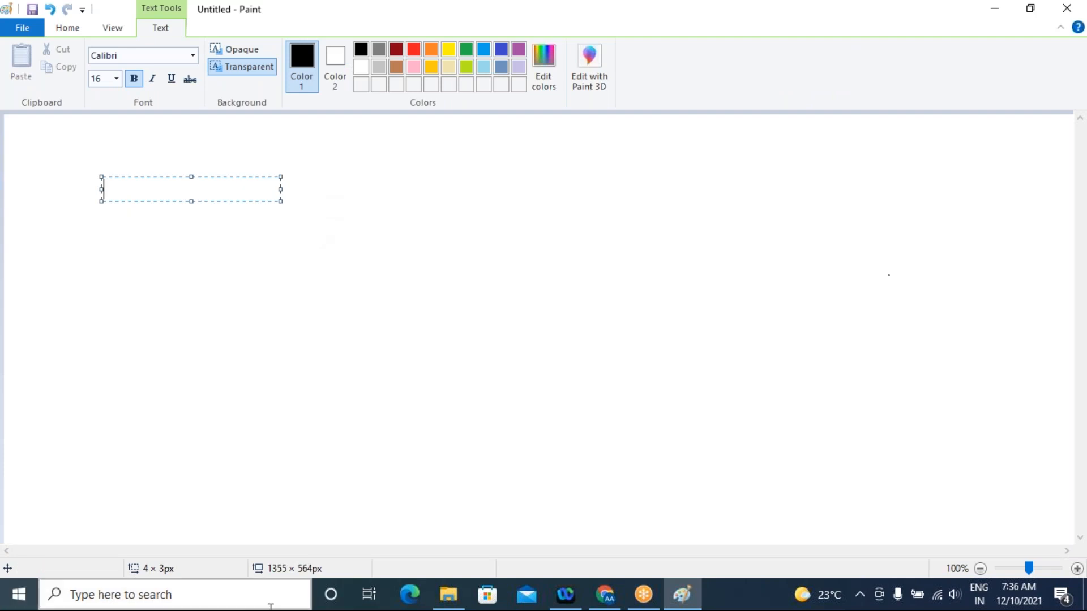
# Write "Object Replication - Replication of storage account data" in the text box and widen the box to about 419 px
pyautogui.write('O')
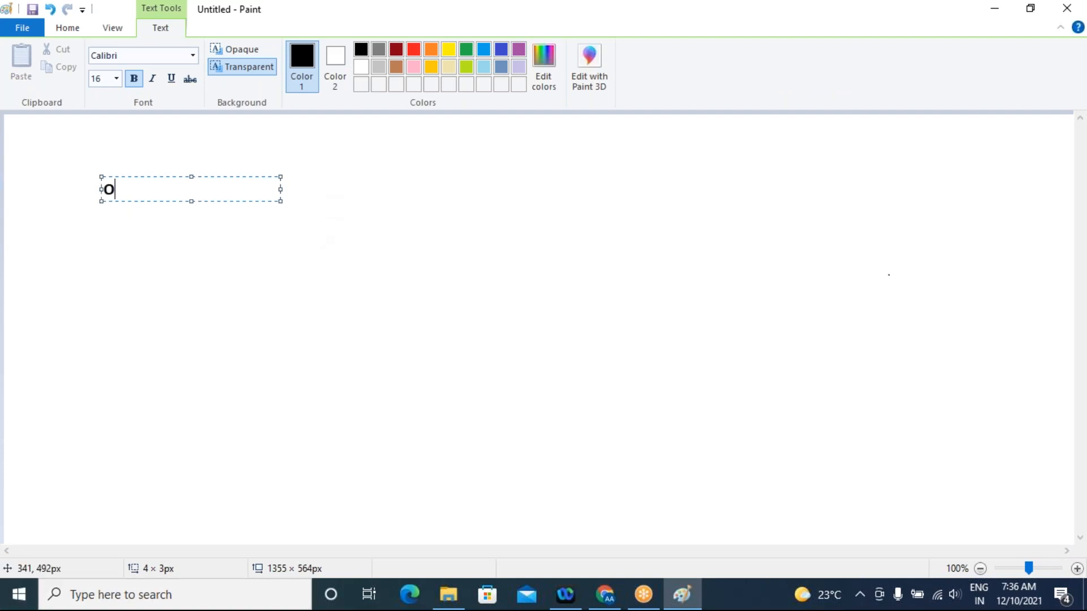
pyautogui.write('bject Replication')
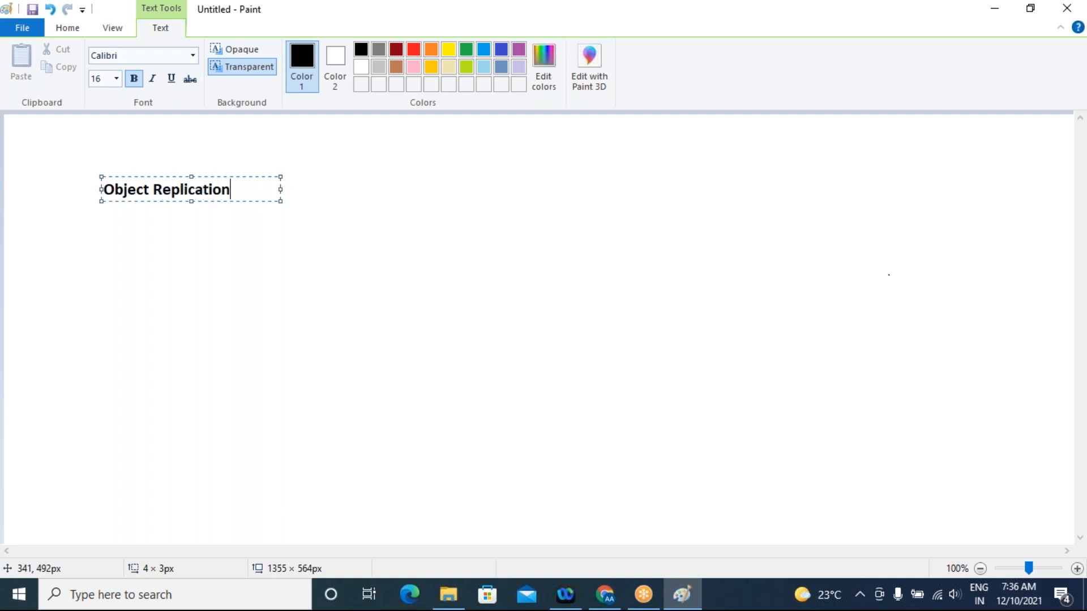
pyautogui.write(' -')
pyautogui.write('Replication of storage acc')
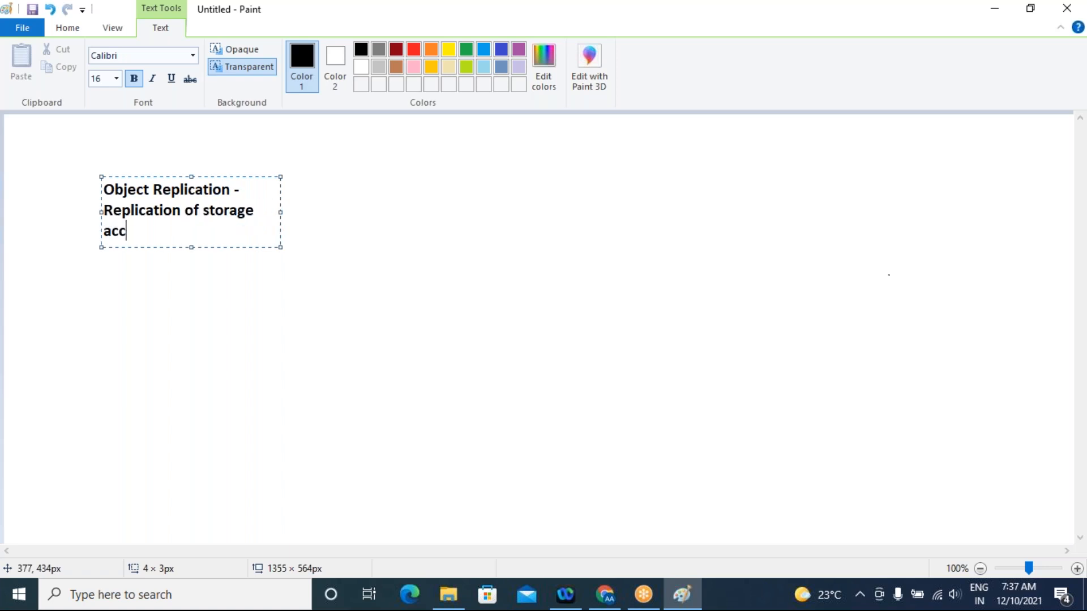
pyautogui.moveTo(280, 210); pyautogui.dragTo(430, 211)
pyautogui.write('ount data')
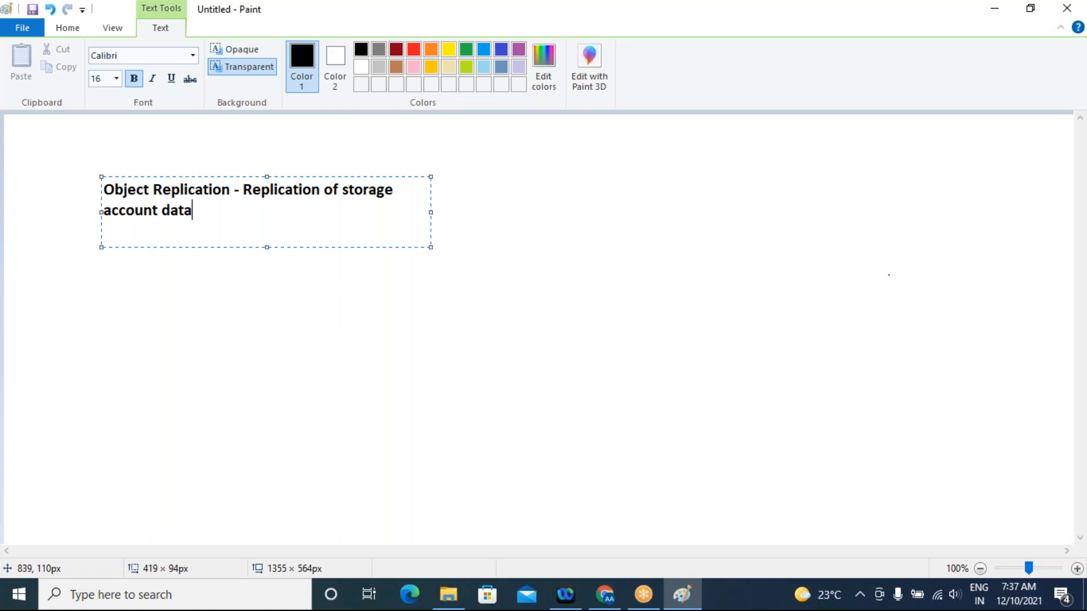
# Start a new line in the text box reading "lift cycle management -"
pyautogui.press('Return')
pyautogui.write('lift cycle managem')
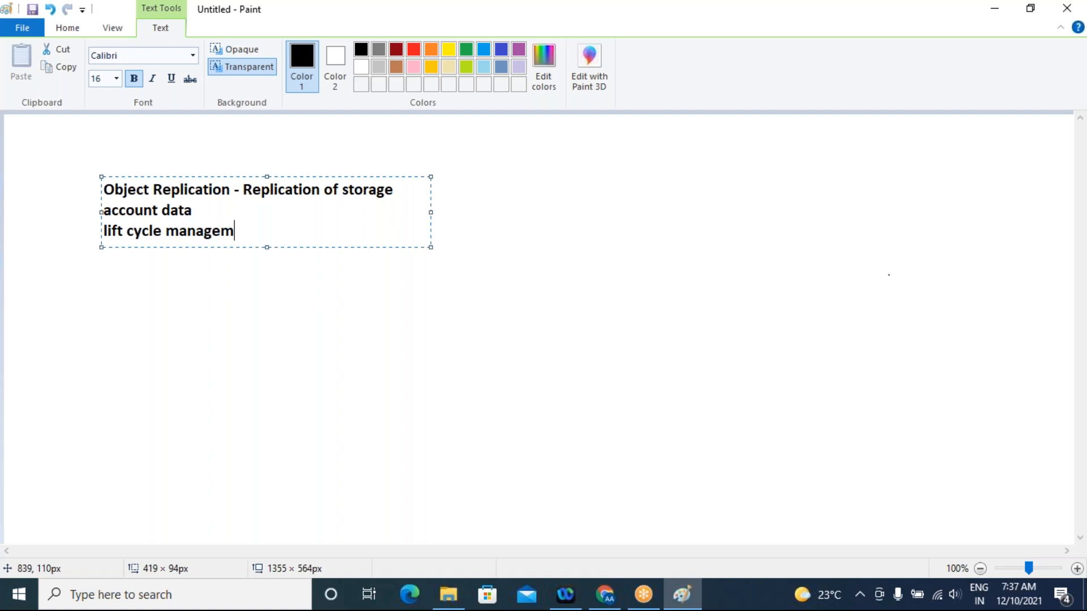
pyautogui.write('ent -')
# Complete the lift cycle management line with "automatically changing the access tier based on the usage of the blobs"
pyautogui.write('au')
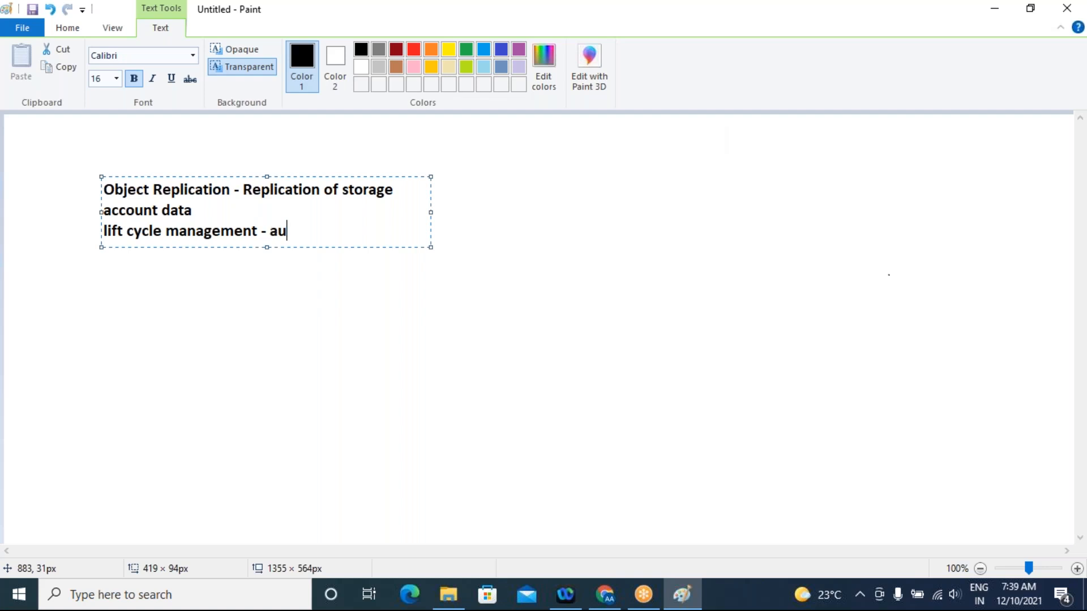
pyautogui.write('tomaticall')
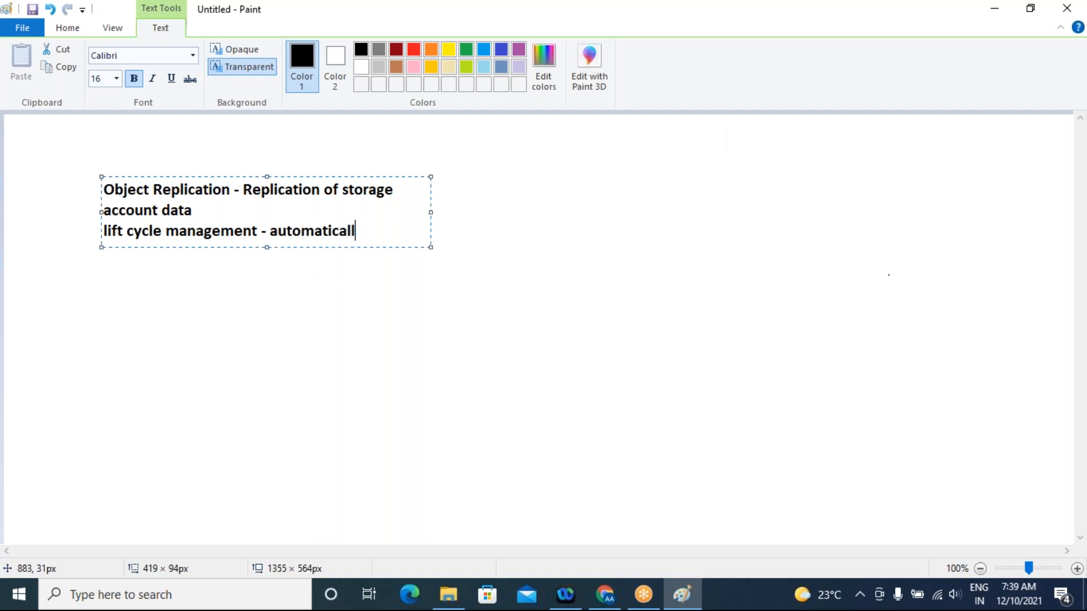
pyautogui.write('y changing the access')
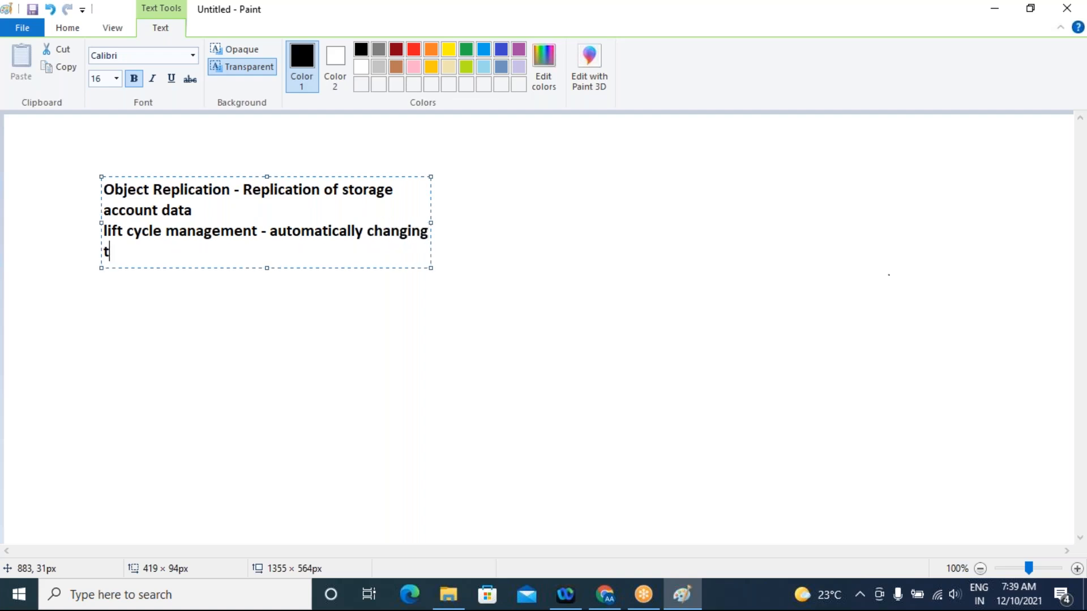
pyautogui.write(' ti')
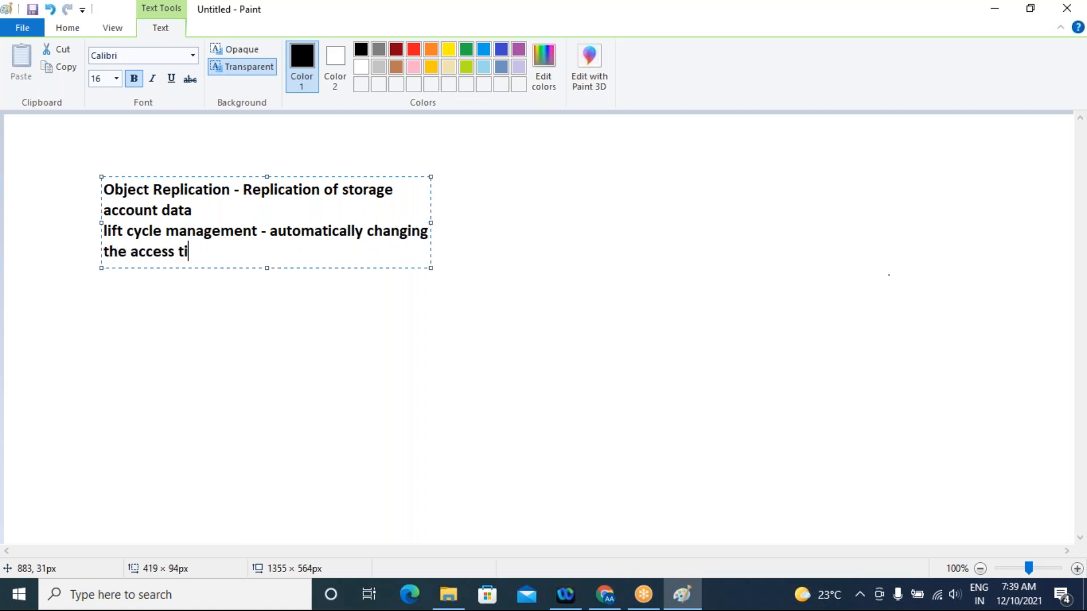
pyautogui.write('er based on the us')
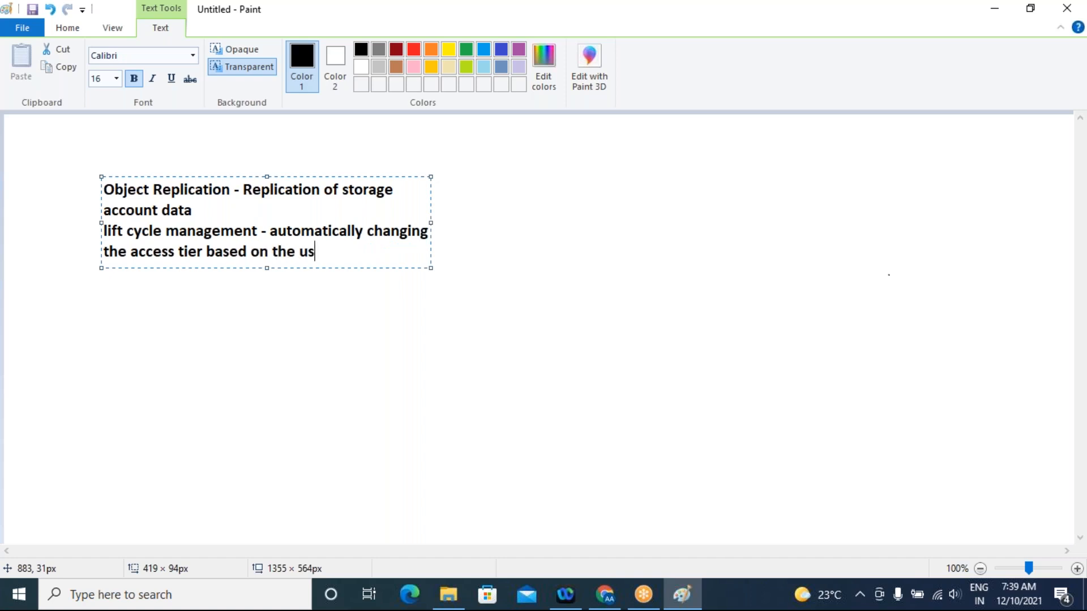
pyautogui.write('age of the blobs')
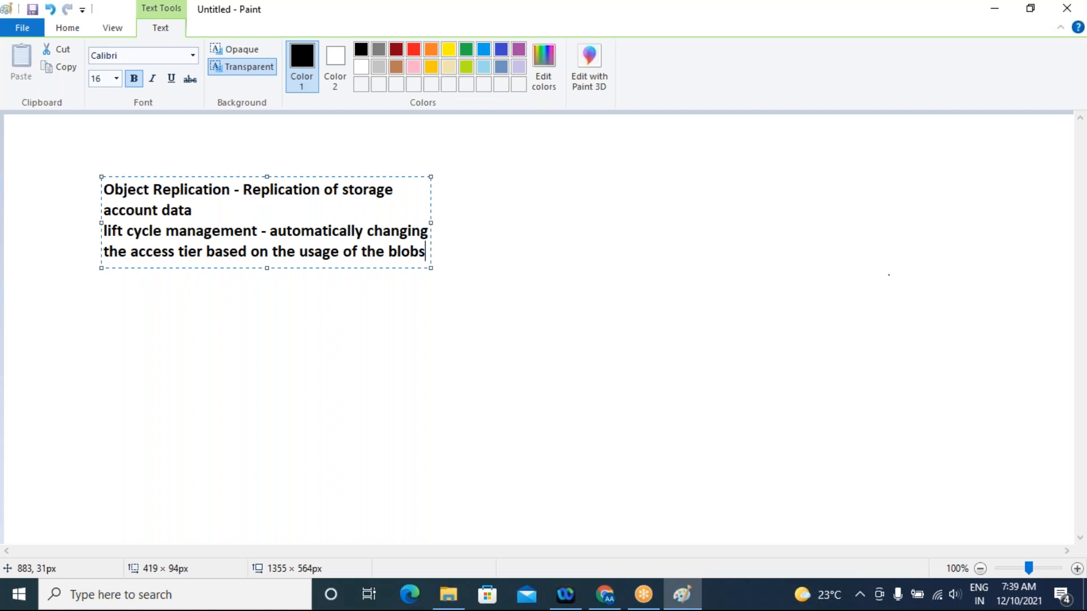
# Add a new line reading "geo replication" below the lift cycle management note
pyautogui.press('Return')
pyautogui.write('geo re')
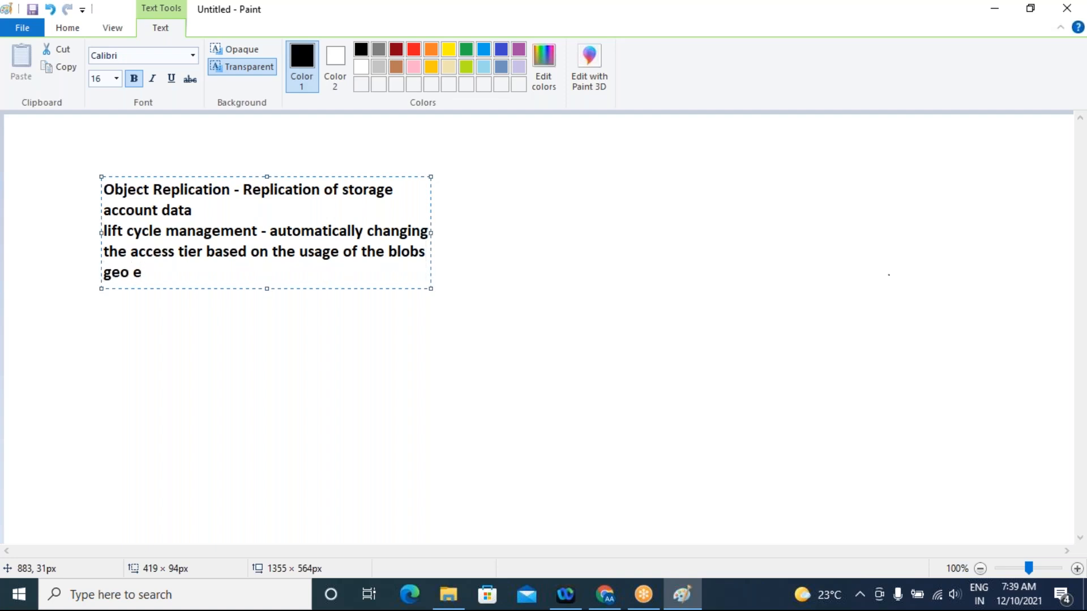
pyautogui.press('BackSpace')
pyautogui.write('replication')
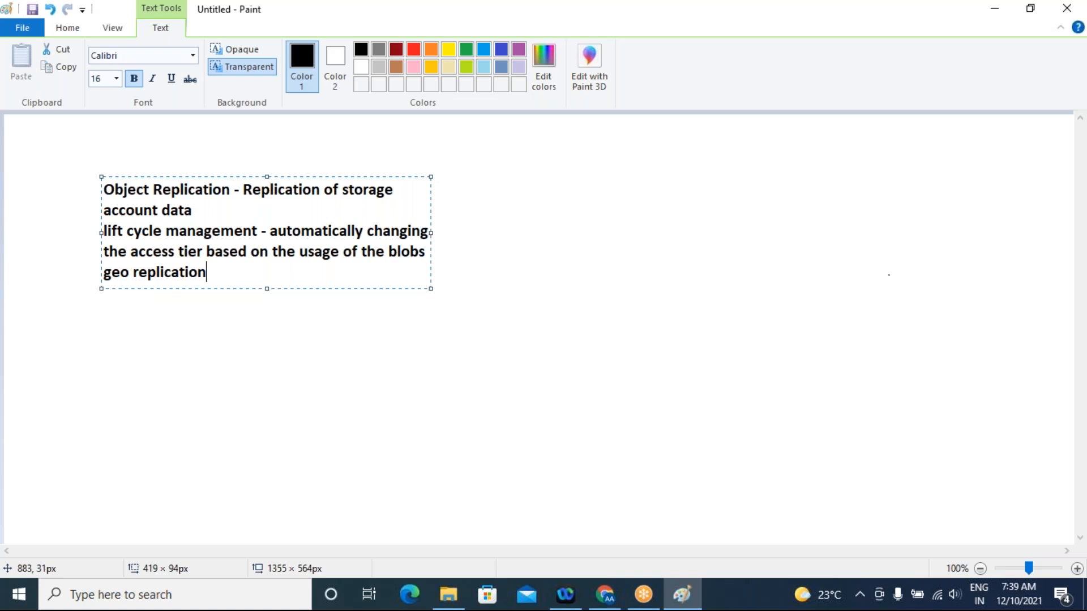
# Delete all the text in the text box and close the empty box
pyautogui.hotkey('ctrl', 'a')
pyautogui.press('Delete')
pyautogui.click(873, 390)
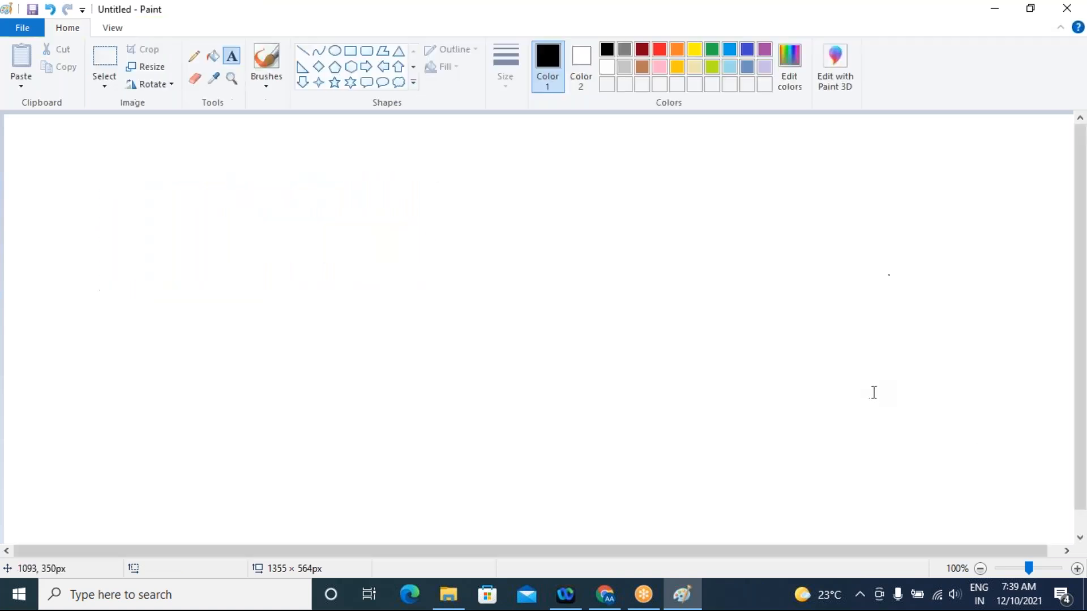
# Add the text "Stactic Website - htmls,css,javascript" to the canvas, widening its text box so that it fits on one line
pyautogui.click(379, 212)
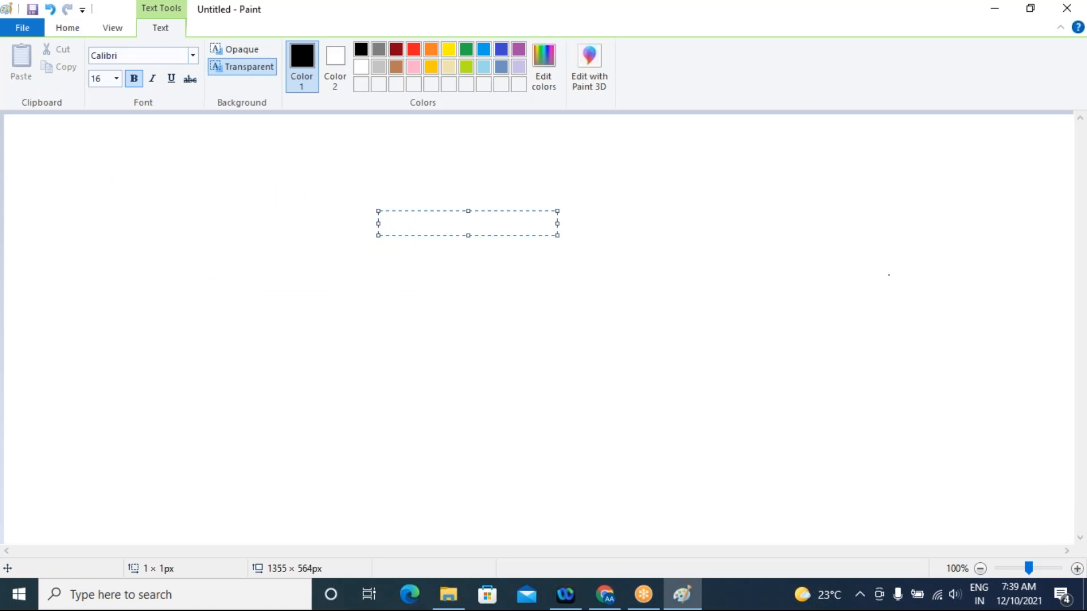
pyautogui.click(175, 230)
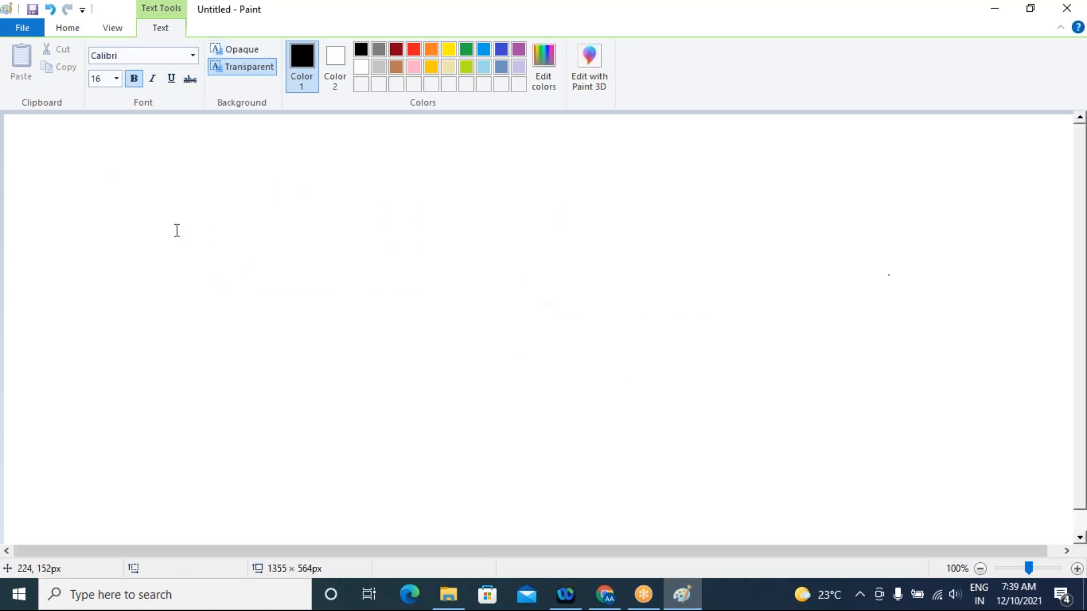
pyautogui.click(116, 216)
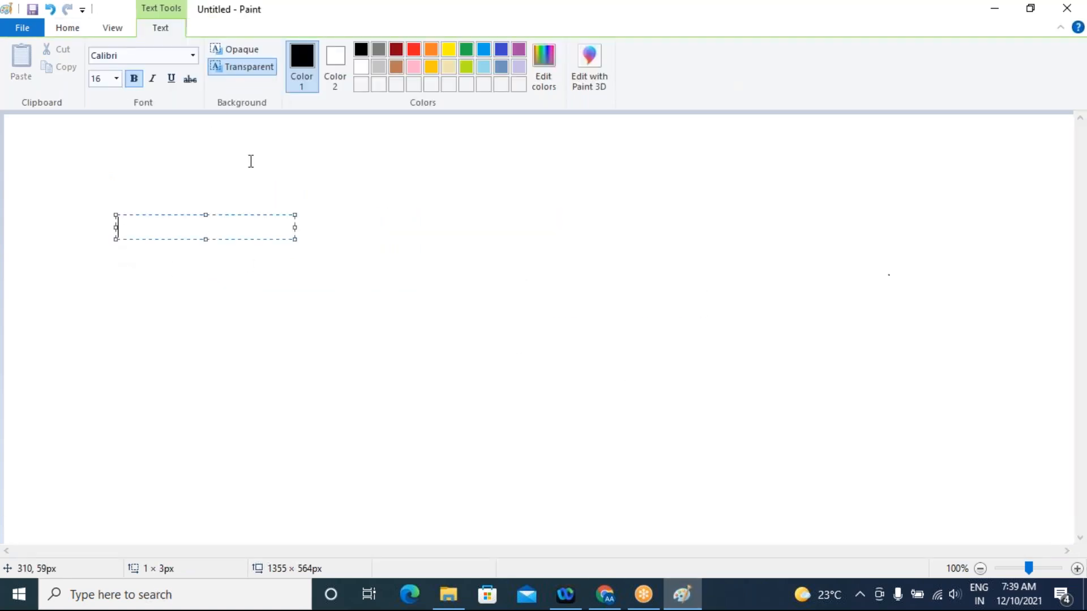
pyautogui.write('Stactic Websi')
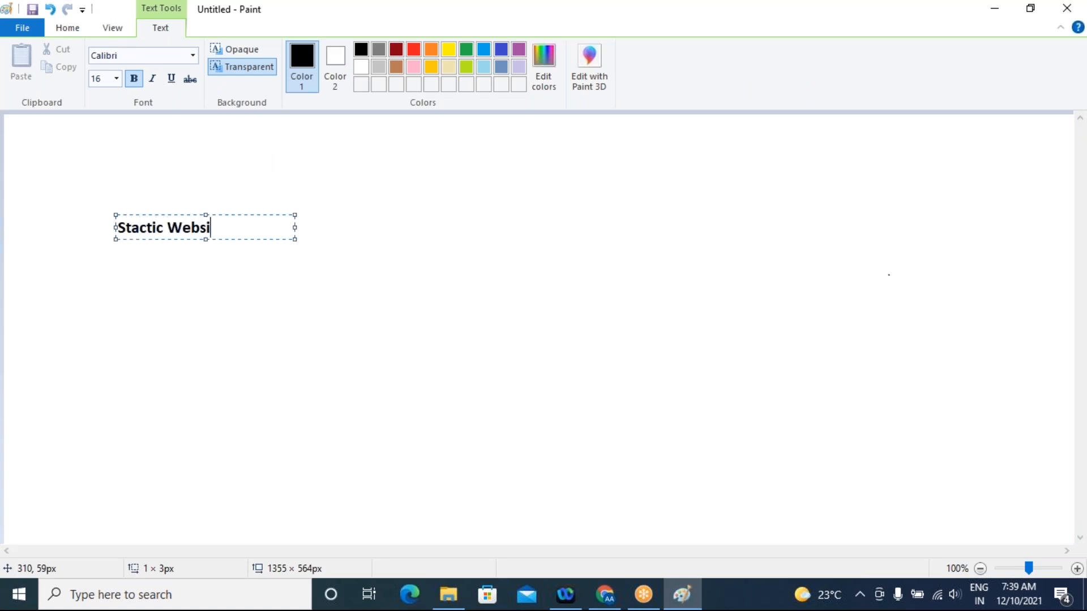
pyautogui.write('te - htmls,')
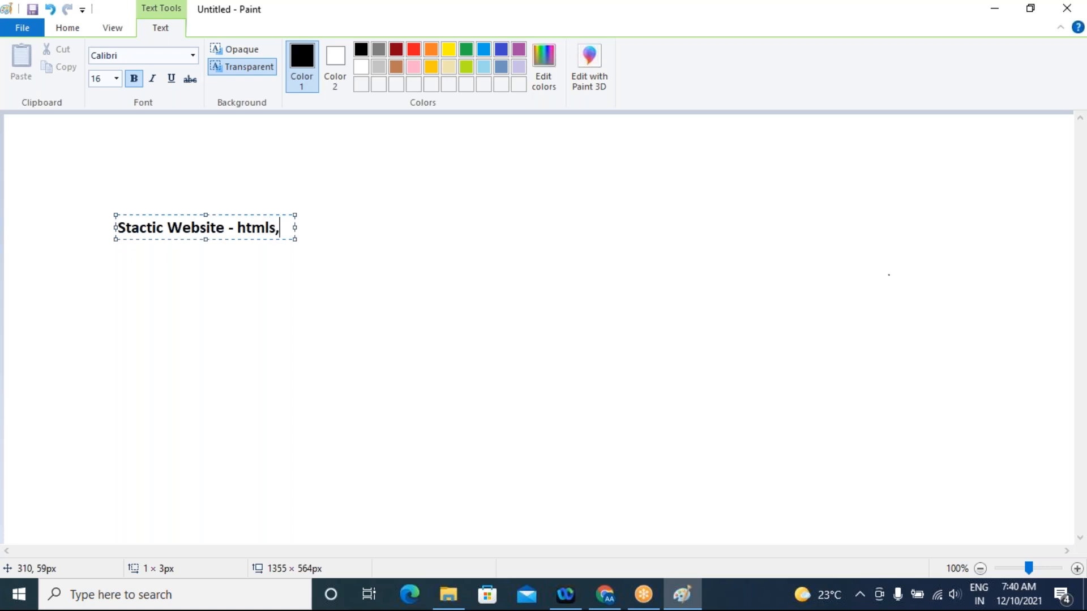
pyautogui.write('css,')
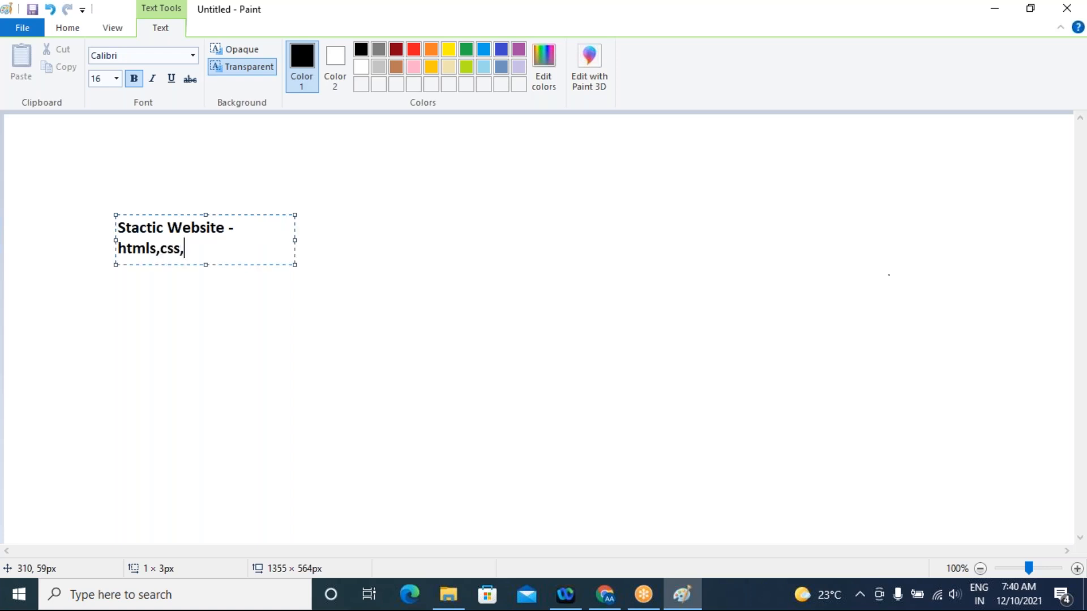
pyautogui.write('javascript')
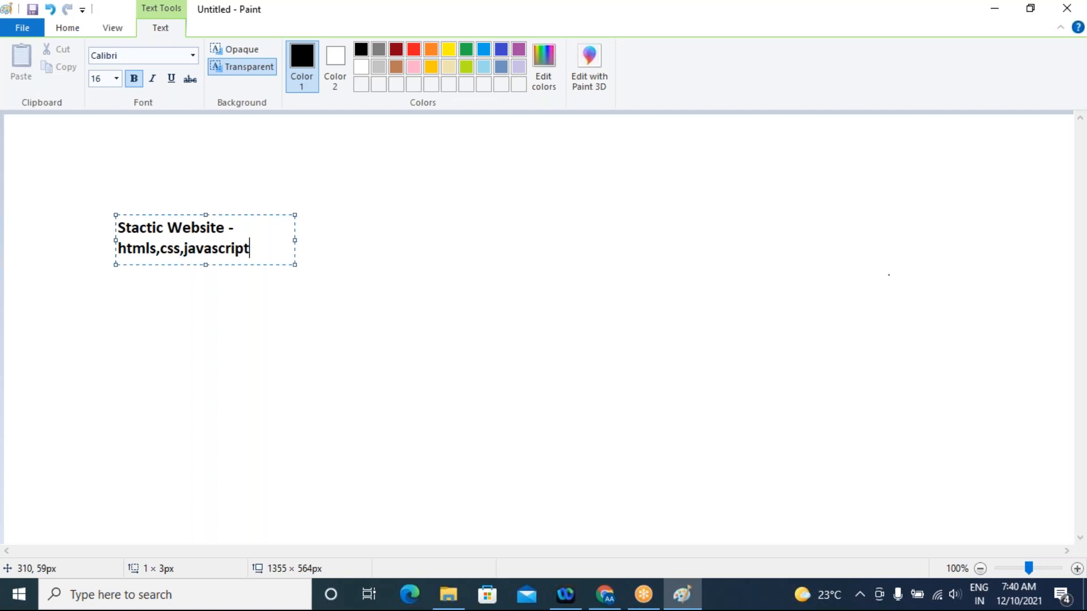
pyautogui.moveTo(294, 239); pyautogui.dragTo(426, 239)
pyautogui.click(430, 334)
# Add the text "Dynamic Website - facebook" below the static website line, widening its text box to about 397 px
pyautogui.click(206, 297)
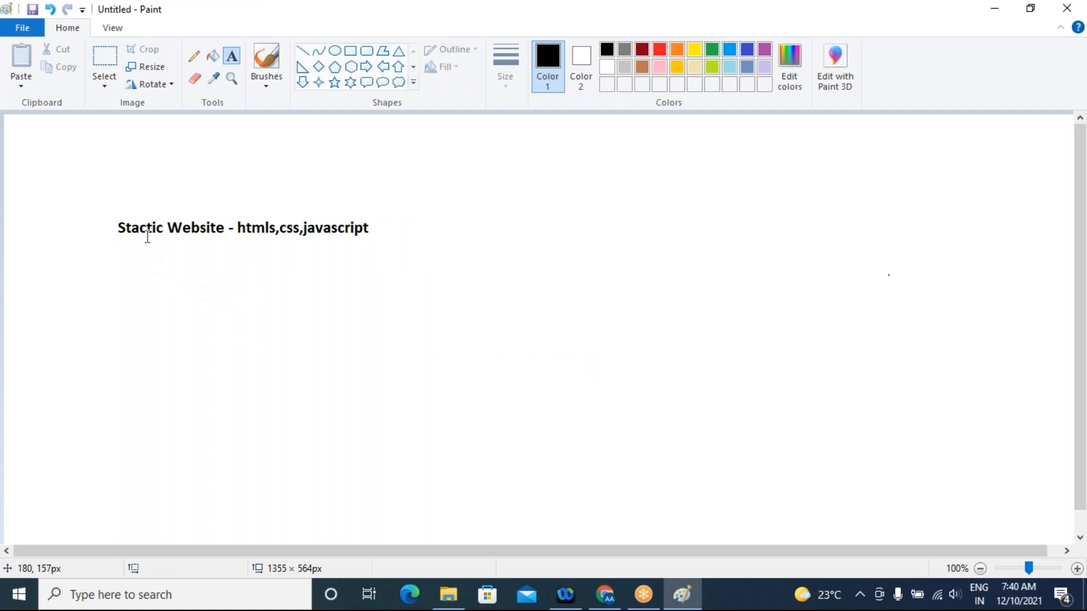
pyautogui.click(117, 261)
pyautogui.write('Dynamic ')
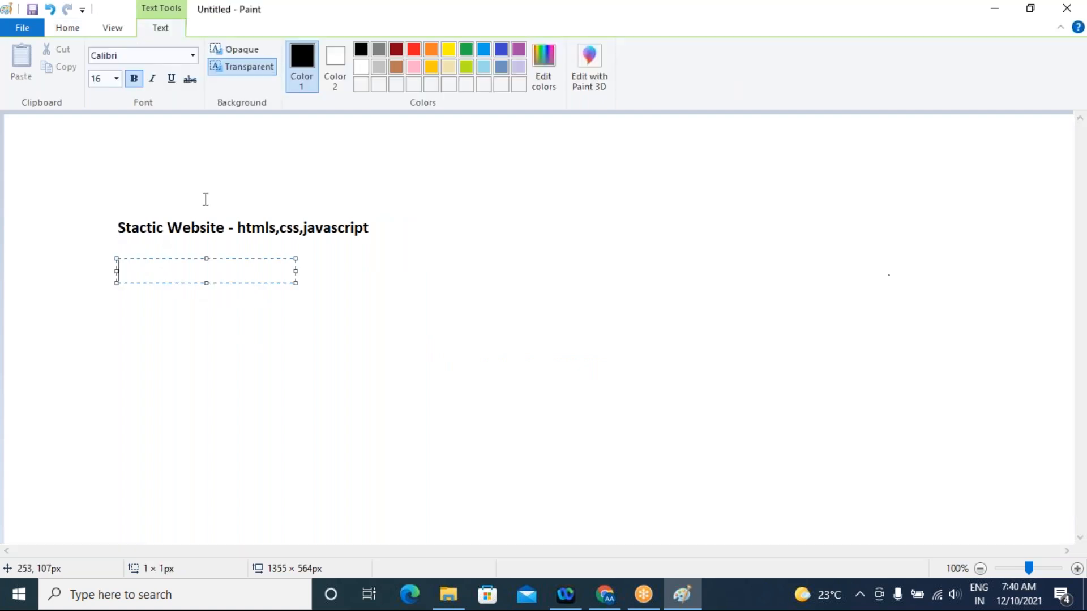
pyautogui.write('Website -')
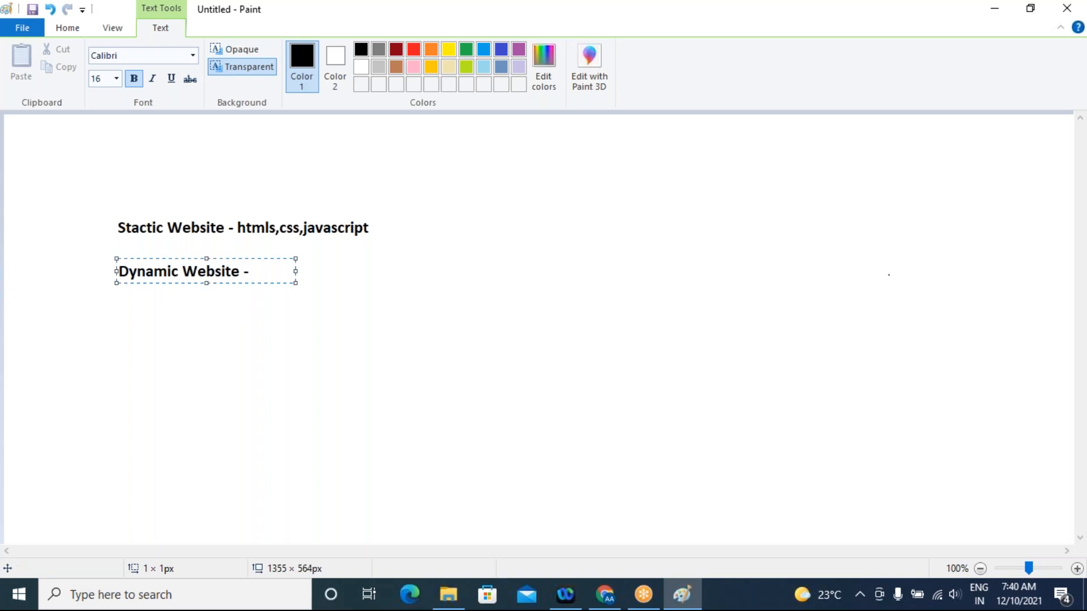
pyautogui.write('facebook')
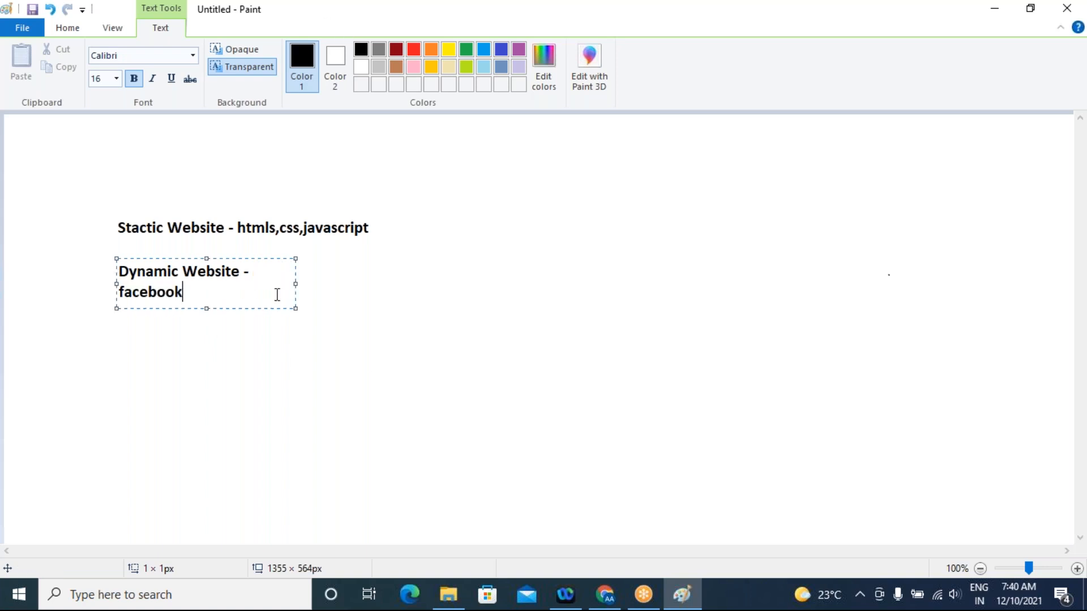
pyautogui.moveTo(296, 284); pyautogui.dragTo(428, 284)
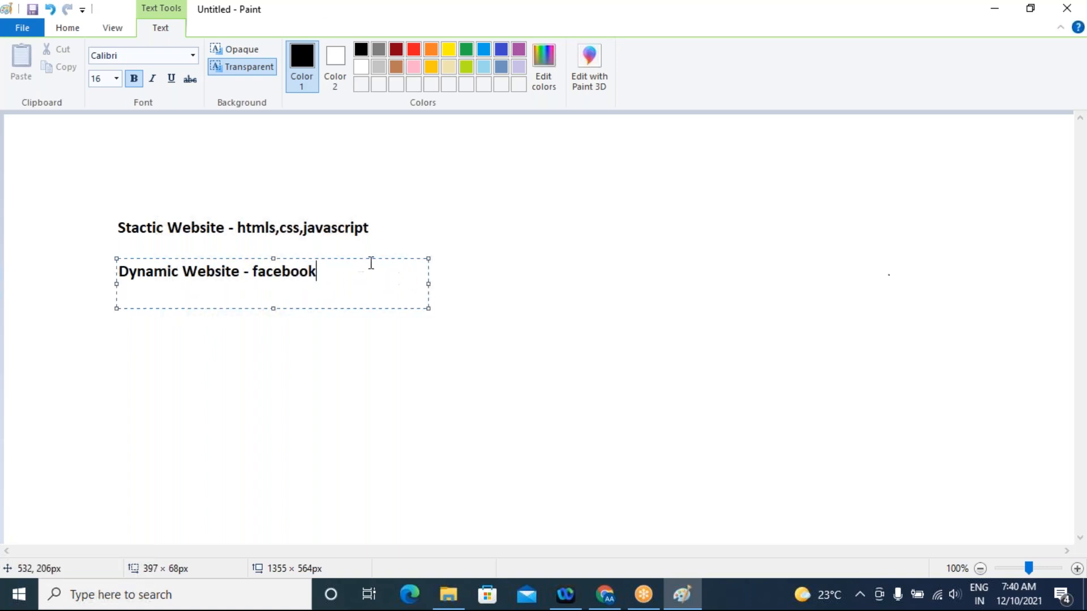
pyautogui.click(777, 276)
# Place a new text box beside "facebook" on the dynamic website line and write "- username / password -"
pyautogui.click(353, 255)
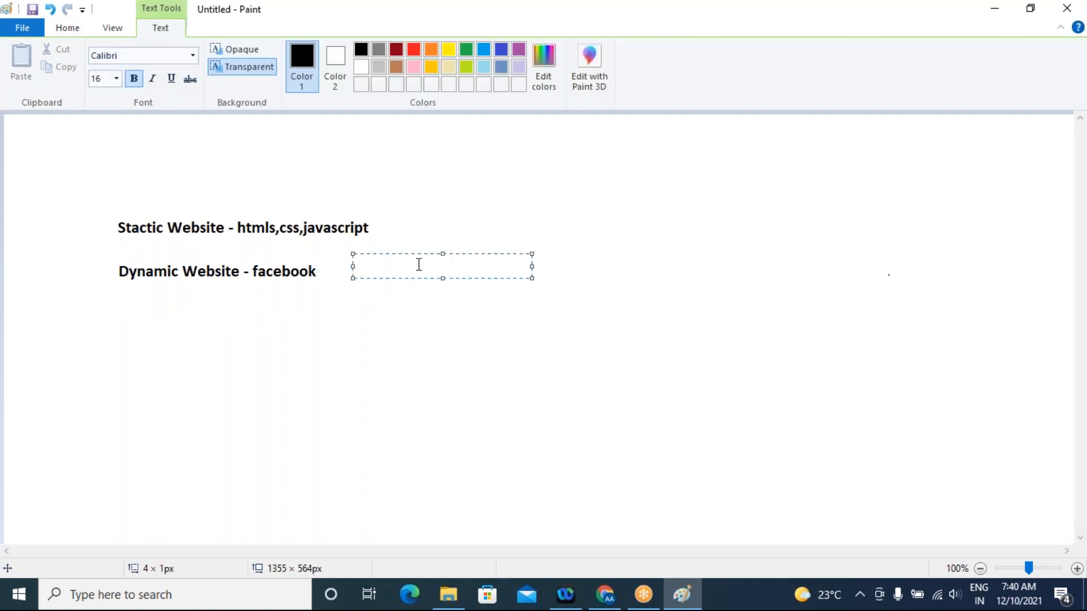
pyautogui.click(337, 272)
pyautogui.click(340, 259)
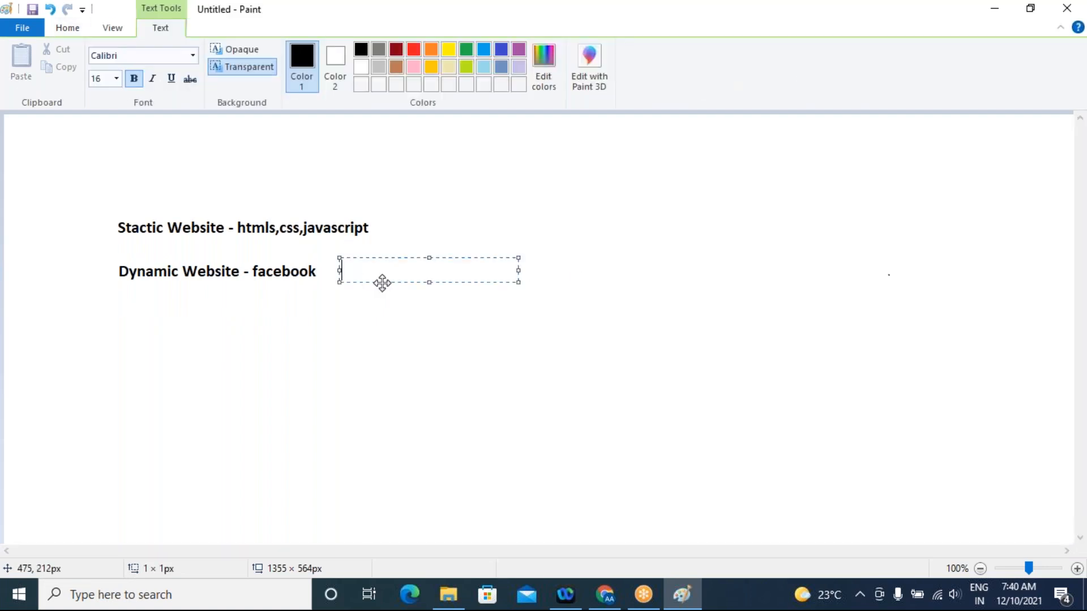
pyautogui.write('- username / password')
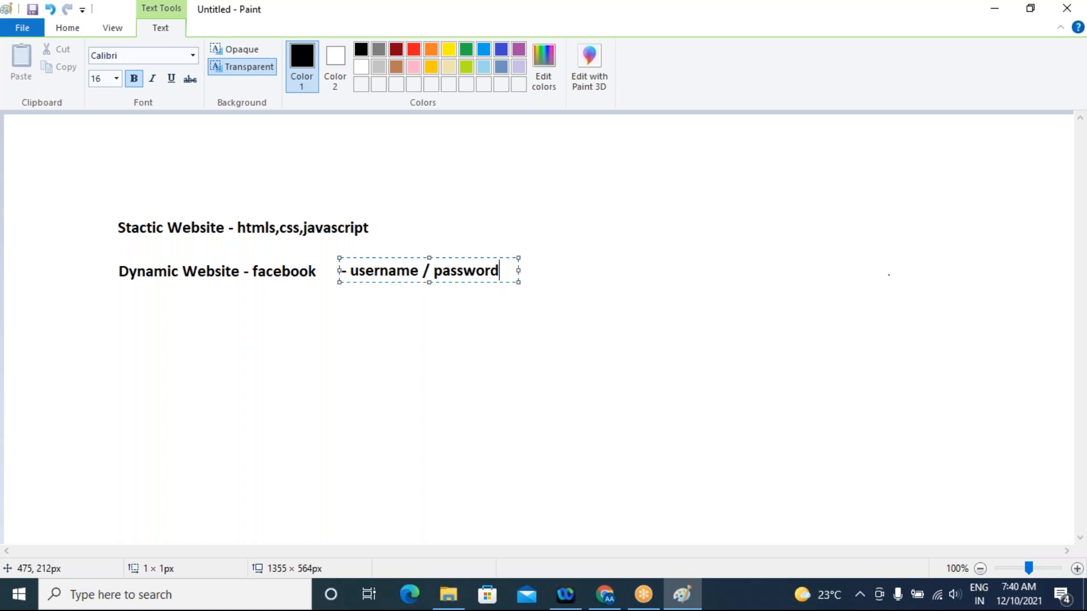
pyautogui.write('-')
# Continue the username and password note with "First Name ,lakstname - database" and widen its text box to about 329 px
pyautogui.press('Return')
pyautogui.write('Firsr')
pyautogui.press('BackSpace')
pyautogui.write('t Name')
pyautogui.write(',l')
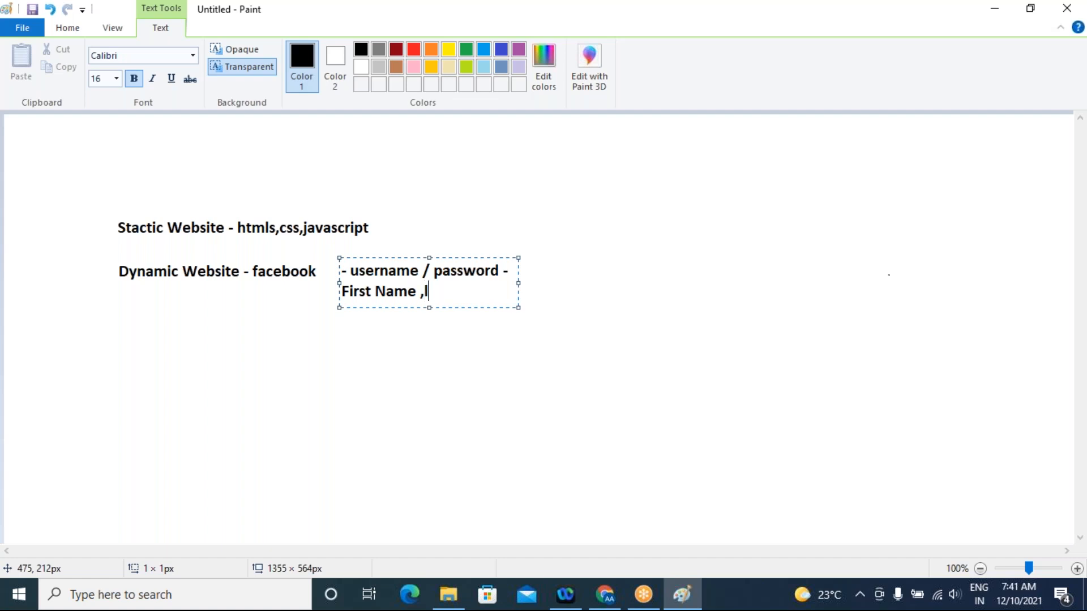
pyautogui.write('akstname ')
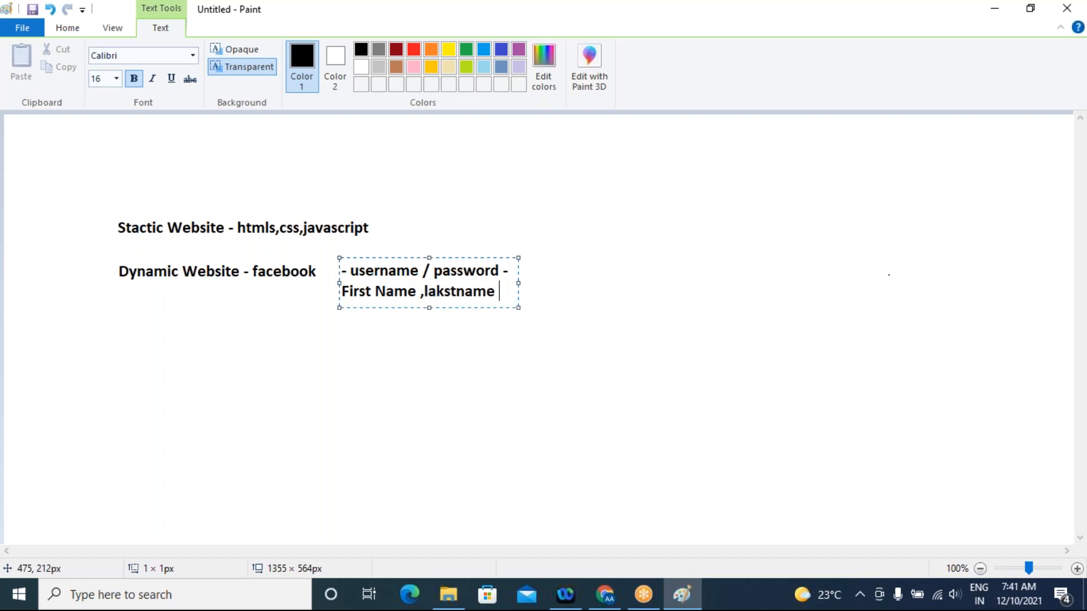
pyautogui.write('-')
pyautogui.write('database')
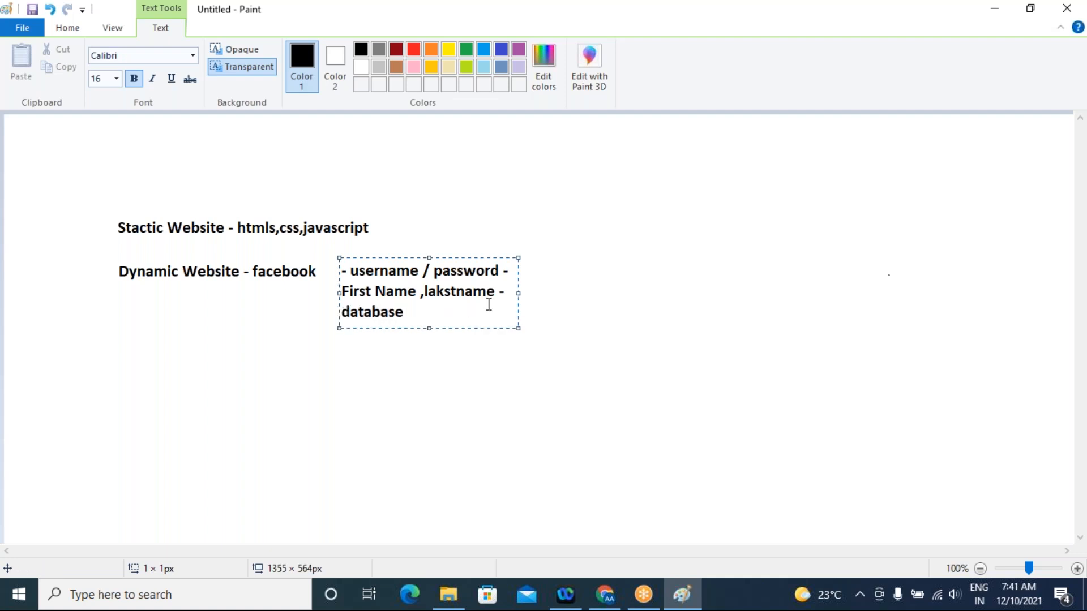
pyautogui.moveTo(518, 294); pyautogui.dragTo(598, 293)
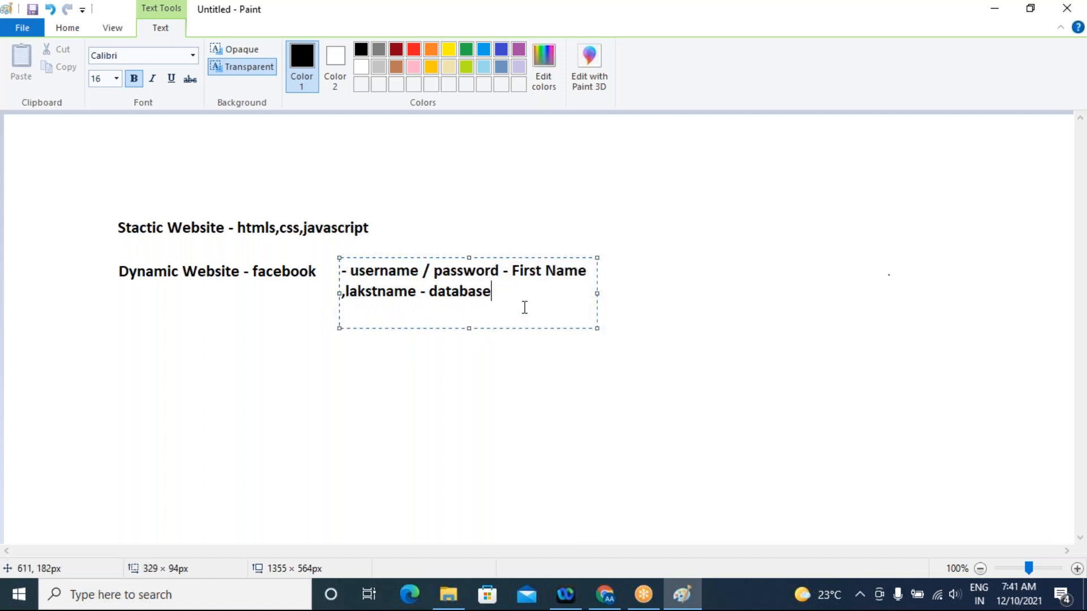
# Append a sample first name in square brackets followed by "database" to the username and password note, and commit the text to the canvas
pyautogui.write('[]')
pyautogui.press('Left')
pyautogui.write('Rob')
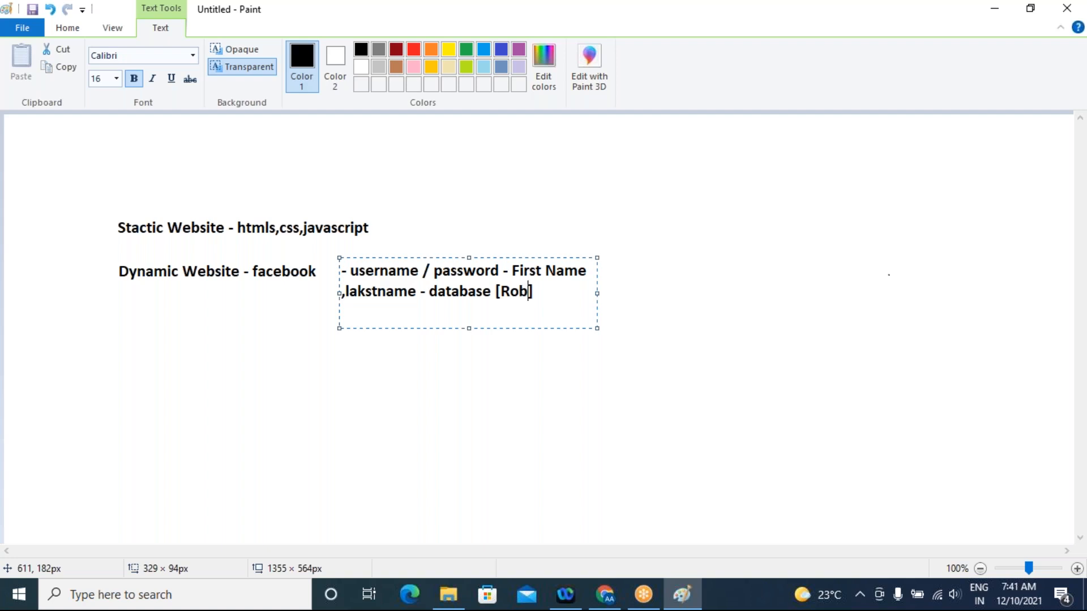
pyautogui.press('BackSpace')
pyautogui.write('hini')
pyautogui.press('Right')
pyautogui.write('datab')
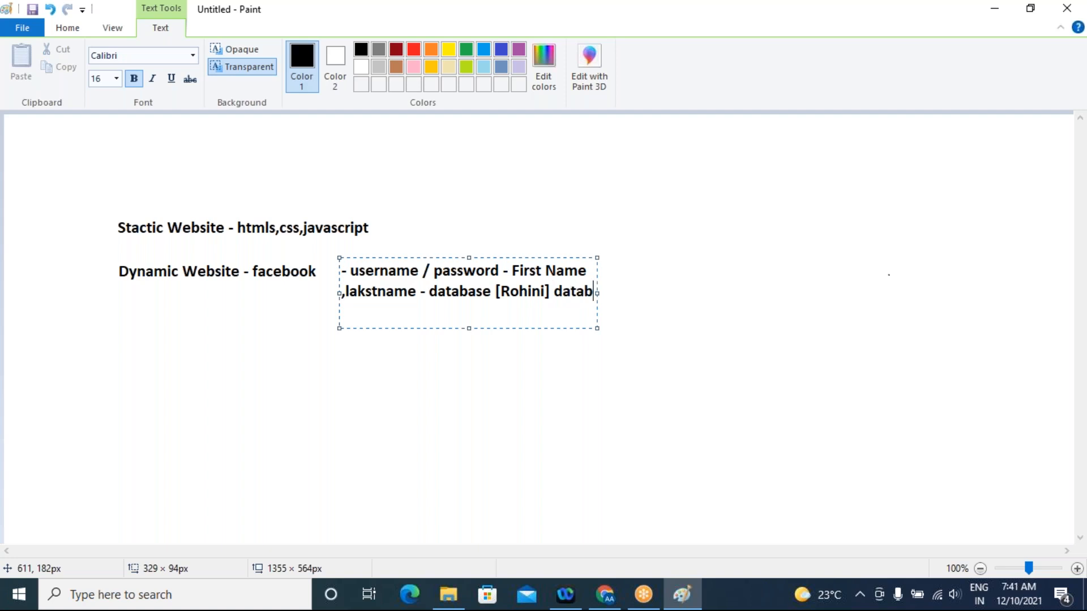
pyautogui.write('ase')
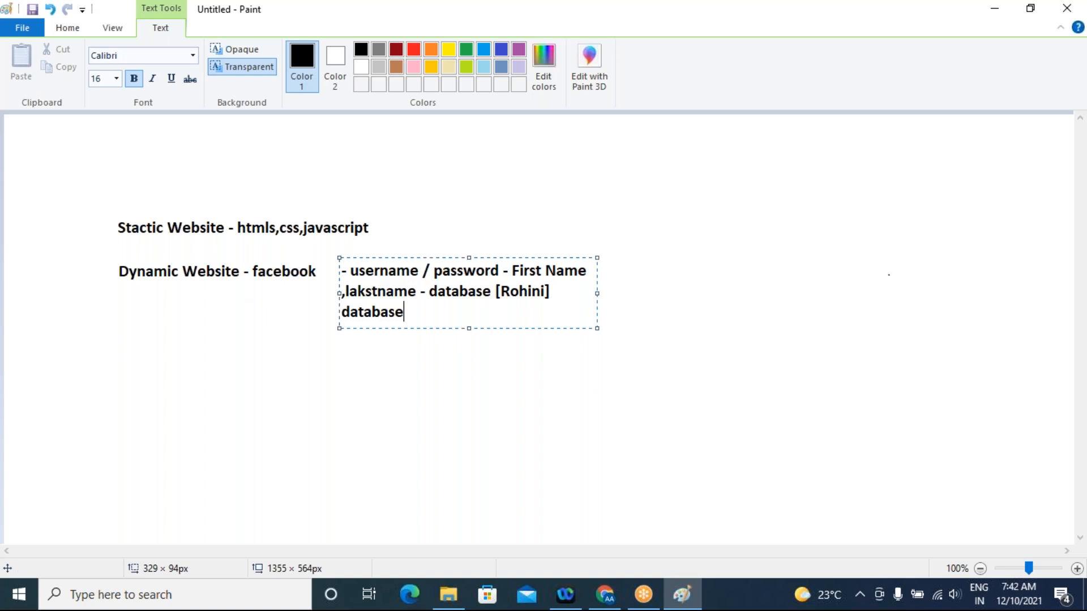
pyautogui.click(107, 272)
pyautogui.moveTo(115, 273); pyautogui.dragTo(256, 274)
pyautogui.click(297, 392)
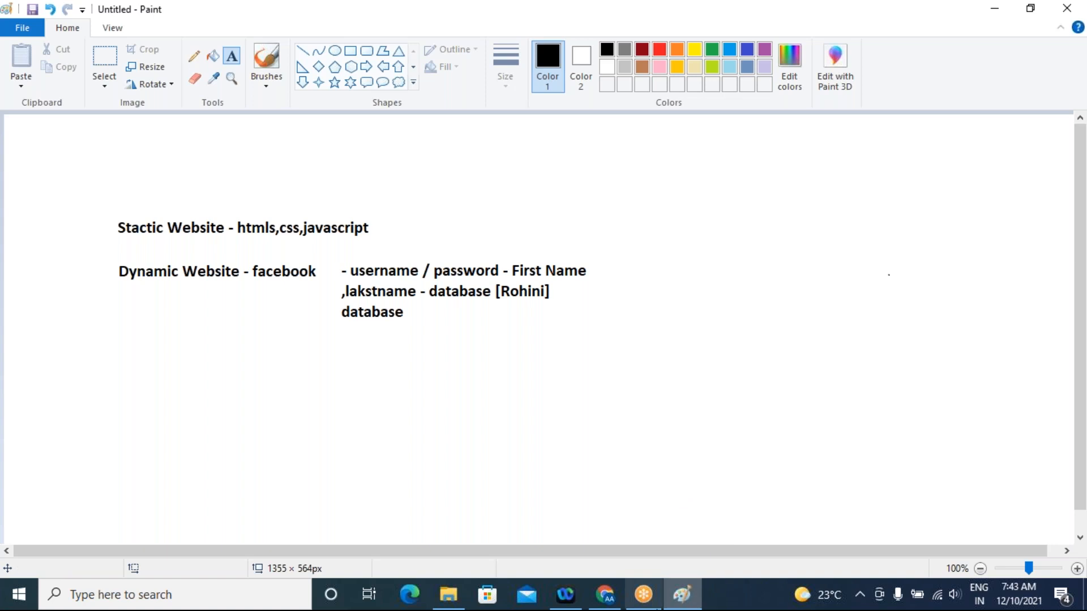
# Switch to the Azure portal in Chrome and open the Containers list of the olanedev1 storage account
pyautogui.click(605, 595)
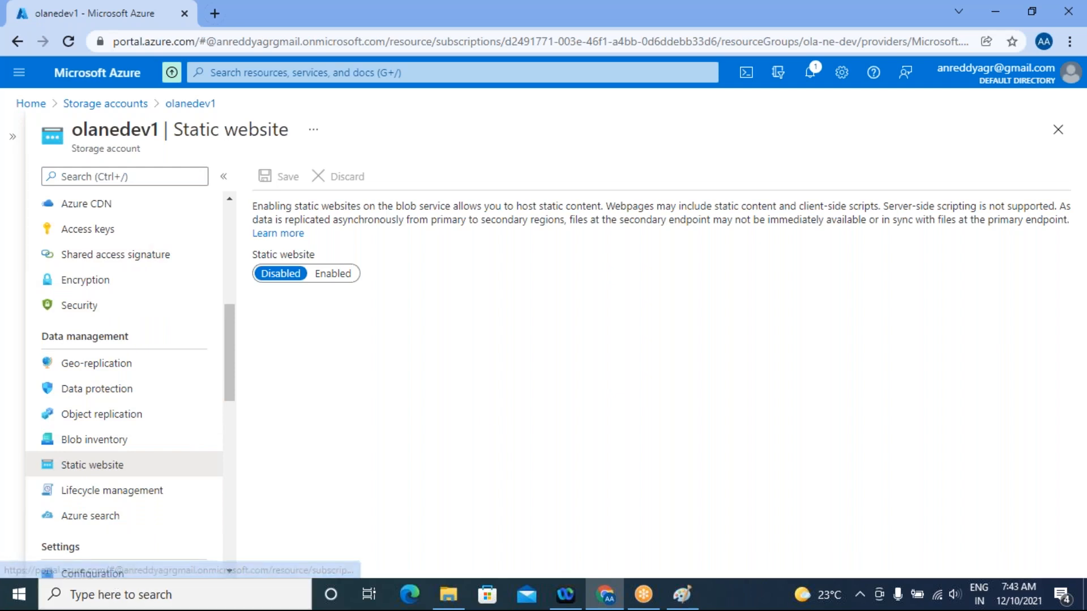
pyautogui.scroll(-3, 173, 455)
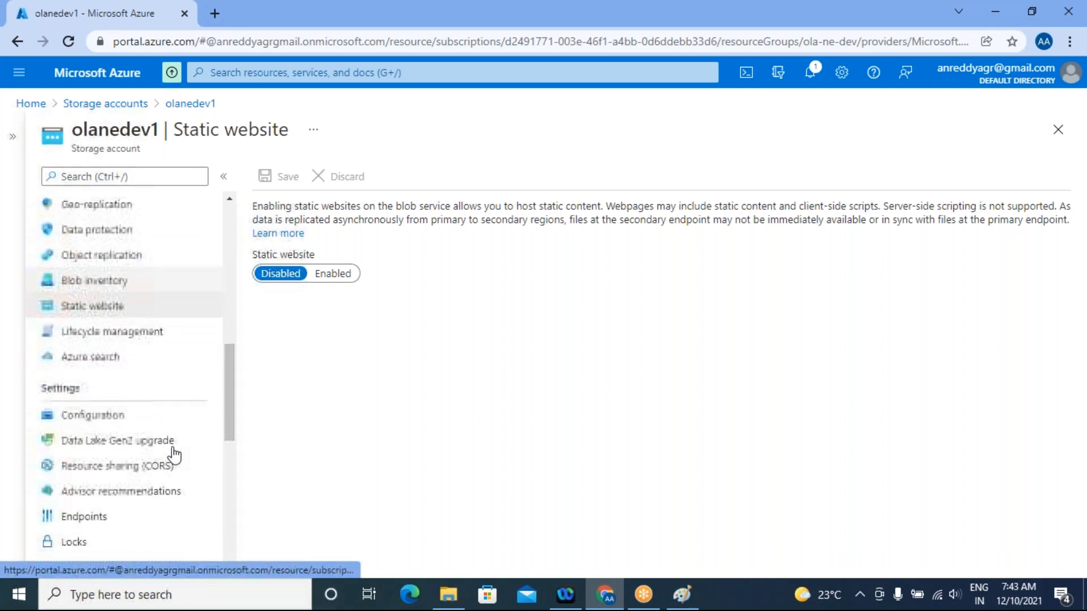
pyautogui.scroll(7, 146, 451)
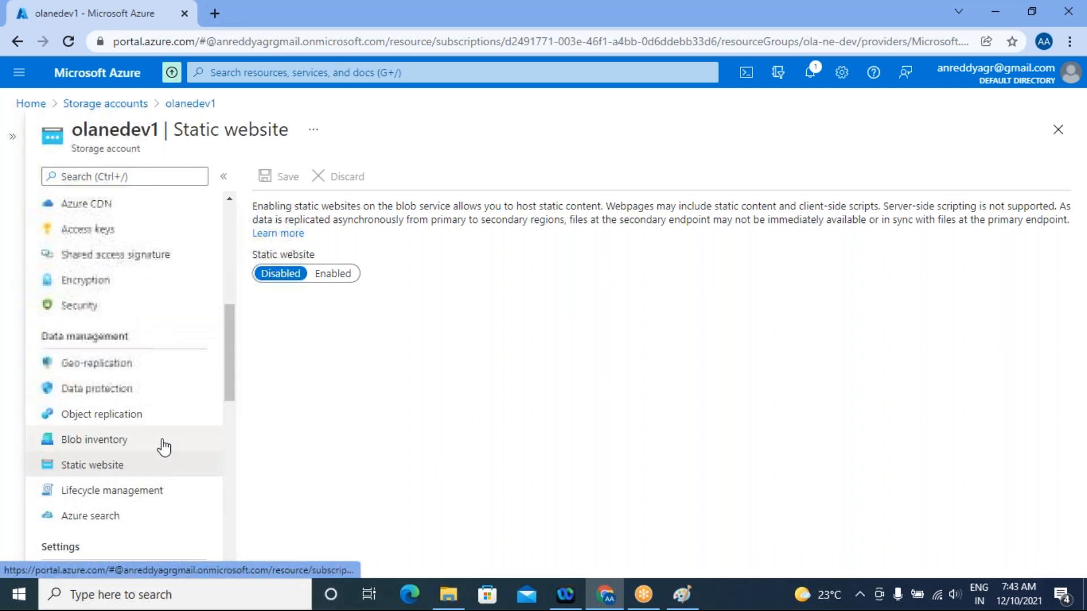
pyautogui.scroll(2, 171, 446)
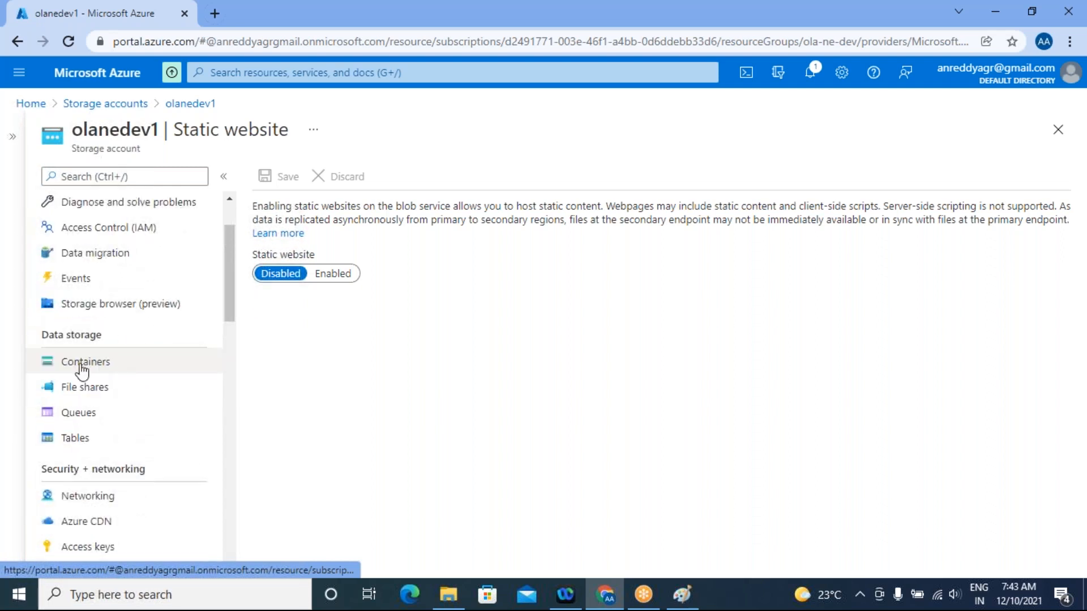
pyautogui.click(80, 362)
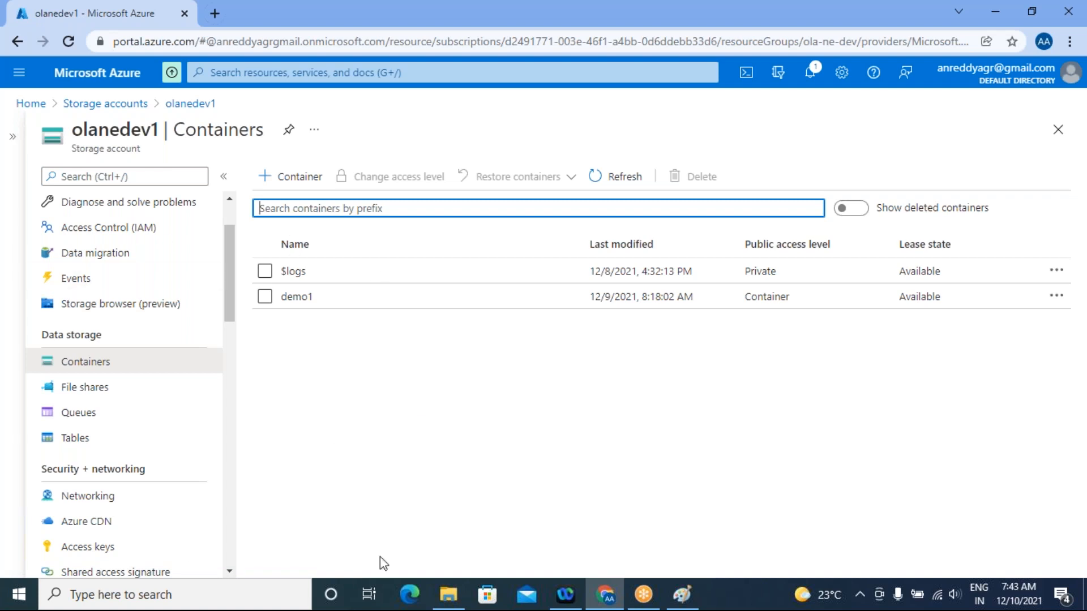
# Create a container named "$web" with the public access level Container (anonymous read access for containers and blobs)
pyautogui.click(289, 180)
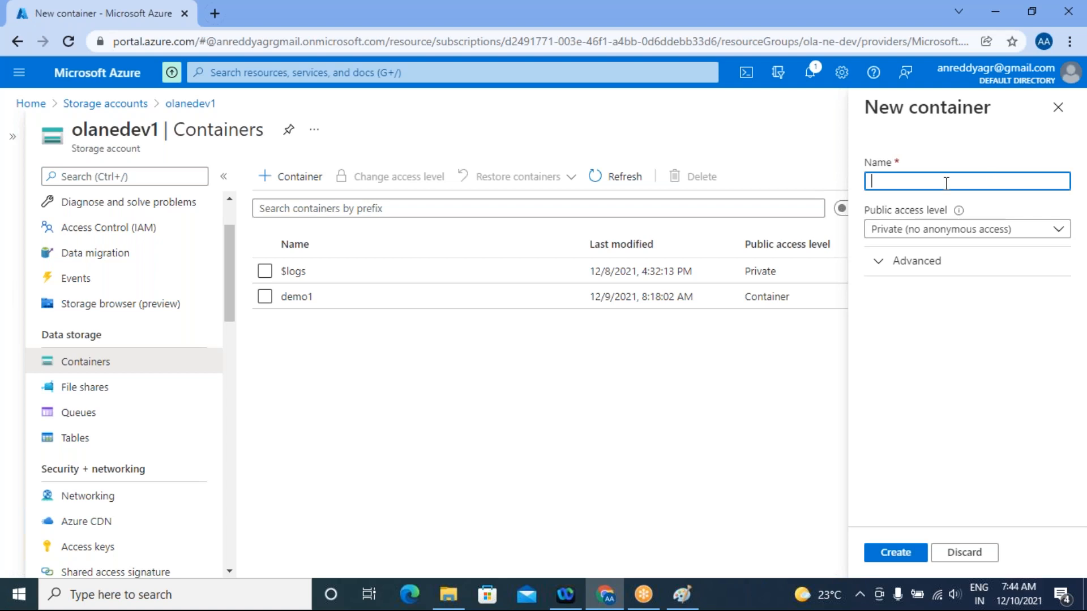
pyautogui.write('$web')
pyautogui.click(1045, 232)
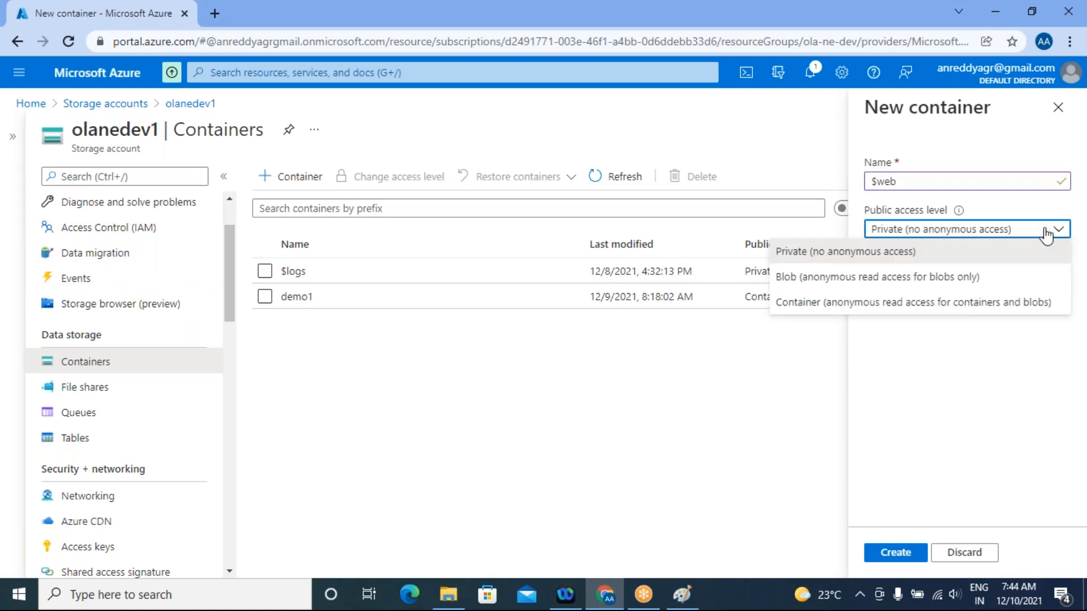
pyautogui.click(862, 303)
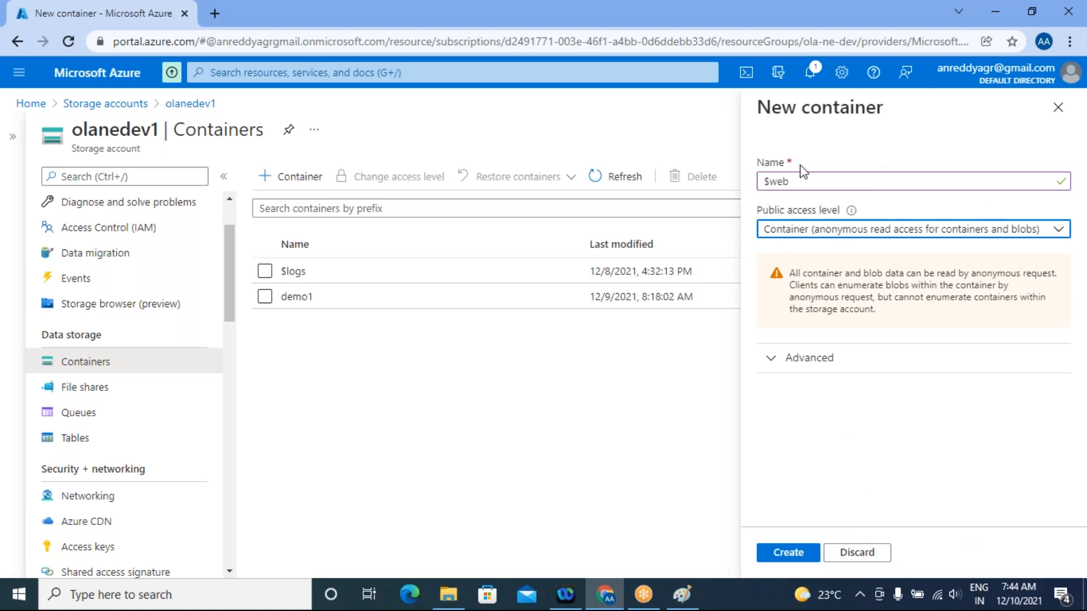
pyautogui.click(788, 553)
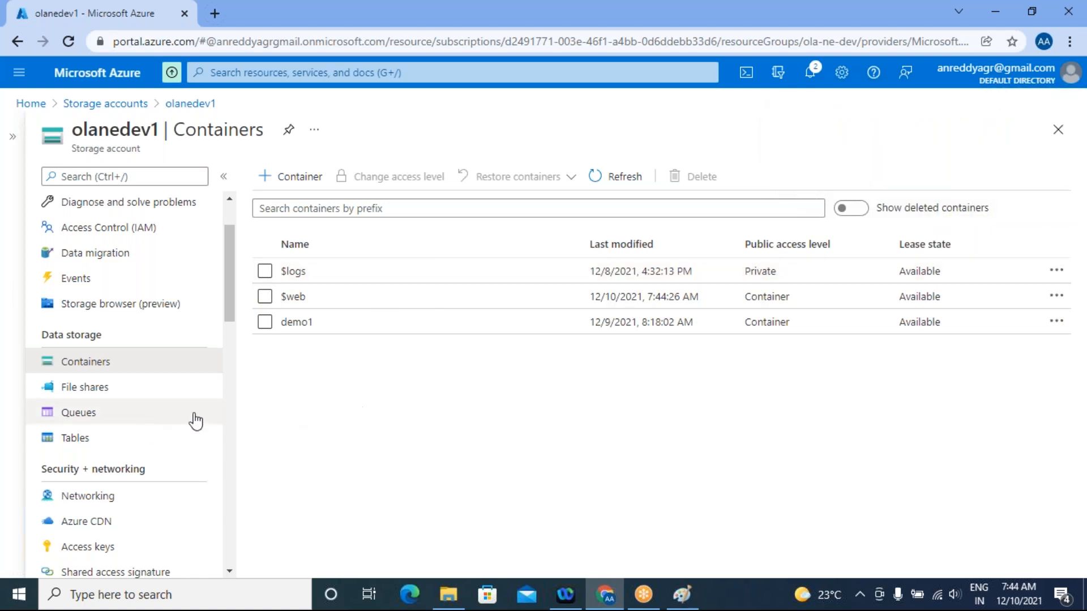
# Open the storage account's Static website settings and set Static website to Enabled
pyautogui.scroll(-5, 234, 365)
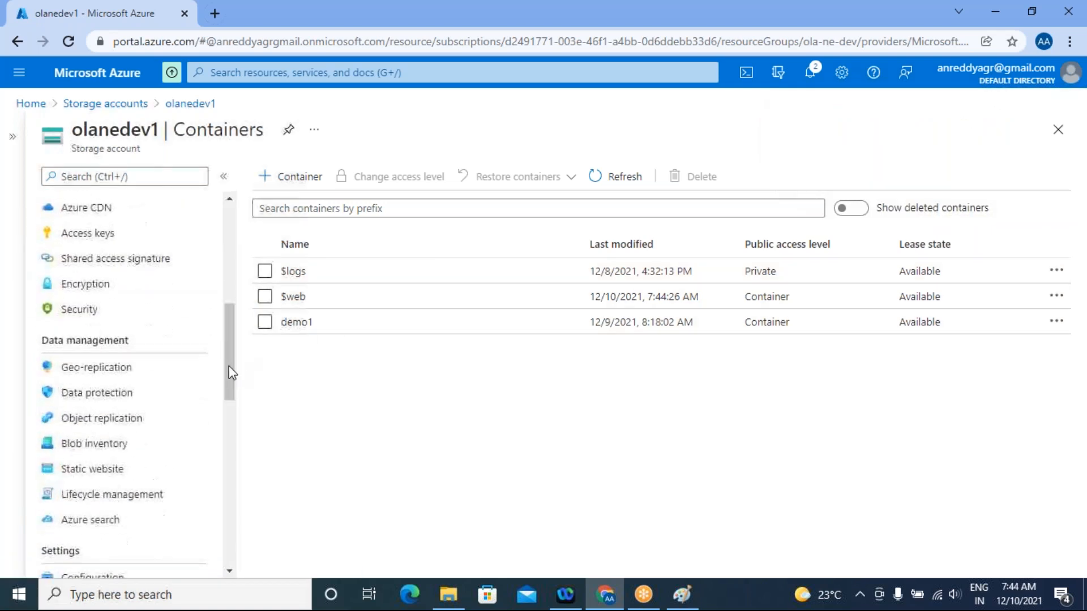
pyautogui.click(85, 471)
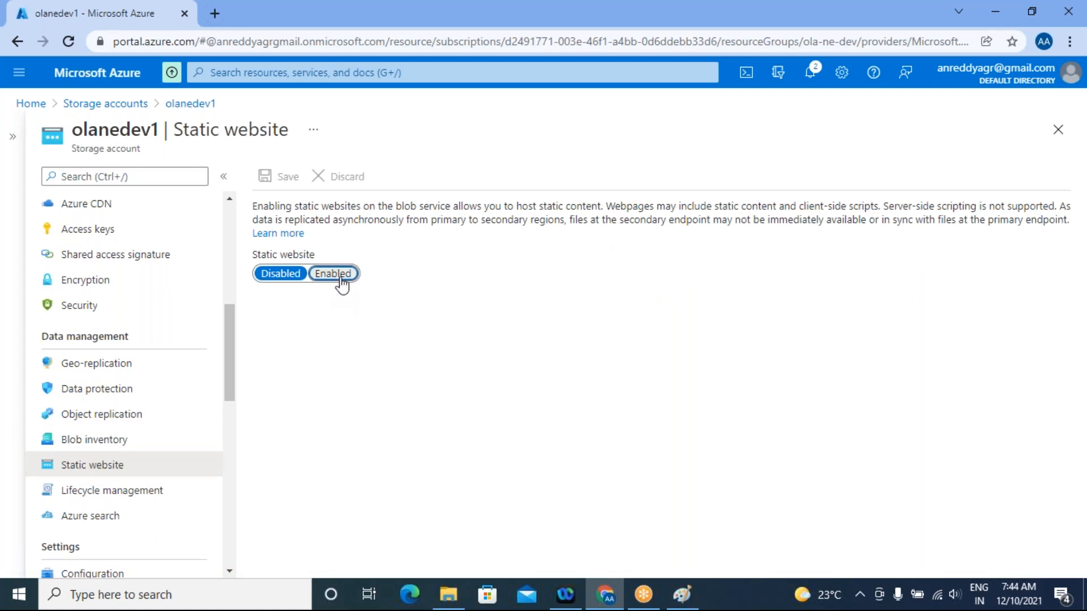
pyautogui.click(338, 274)
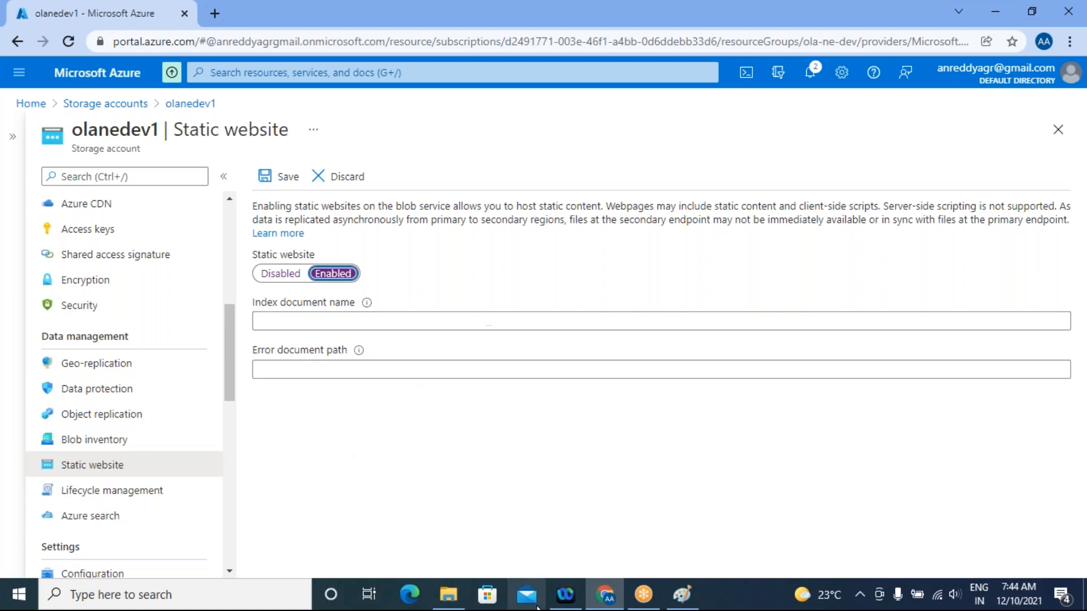
# Switch to File Explorer, go to the staticwebsite folder inside demo on the Desktop, and view Homepage in the browser
pyautogui.click(453, 605)
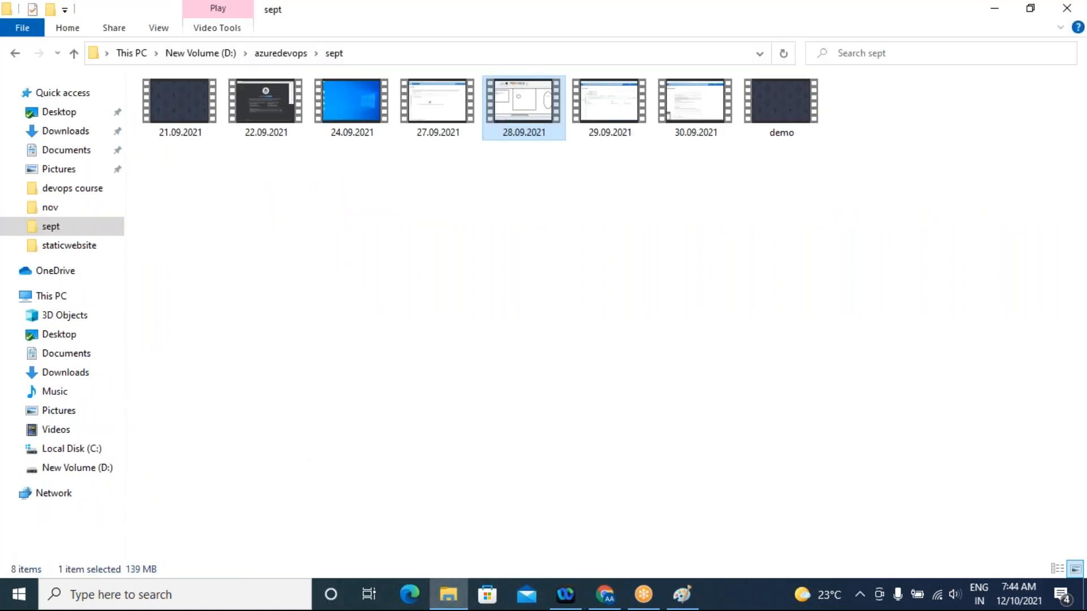
pyautogui.click(54, 113)
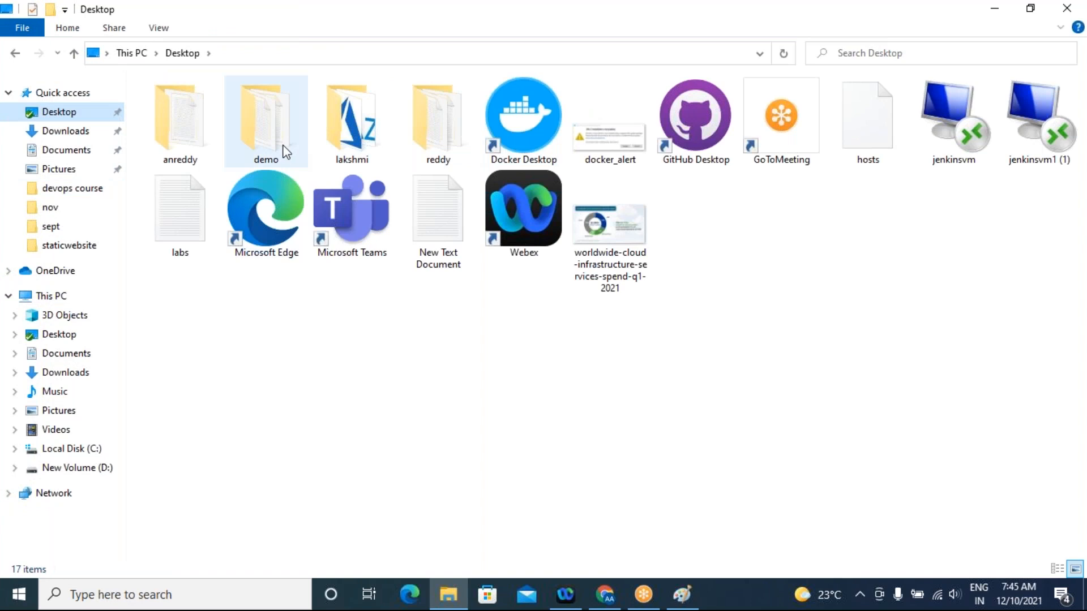
pyautogui.doubleClick(290, 157)
pyautogui.doubleClick(206, 104)
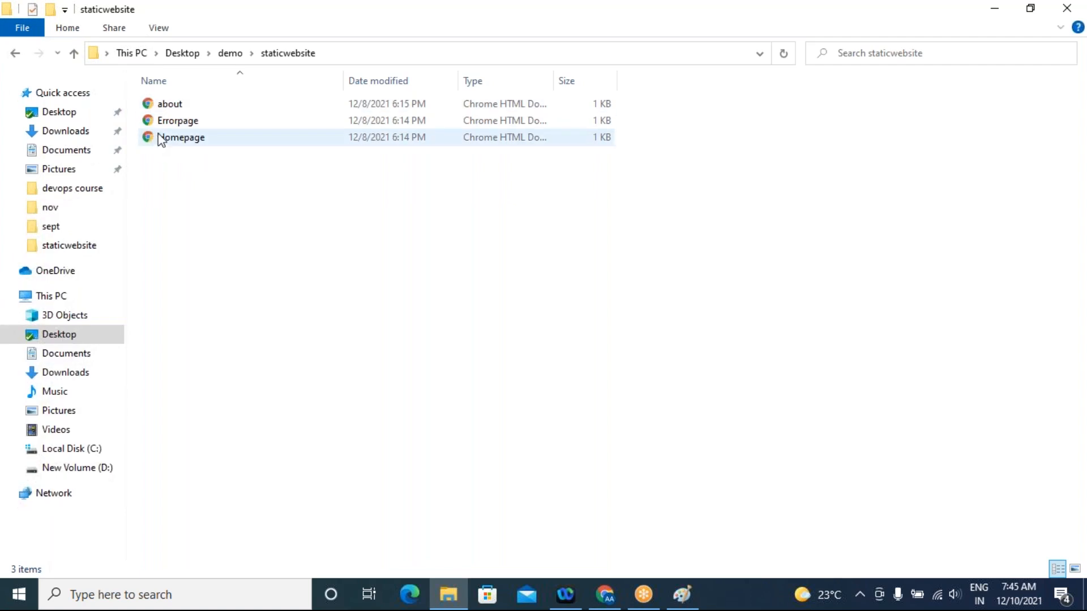
pyautogui.doubleClick(166, 143)
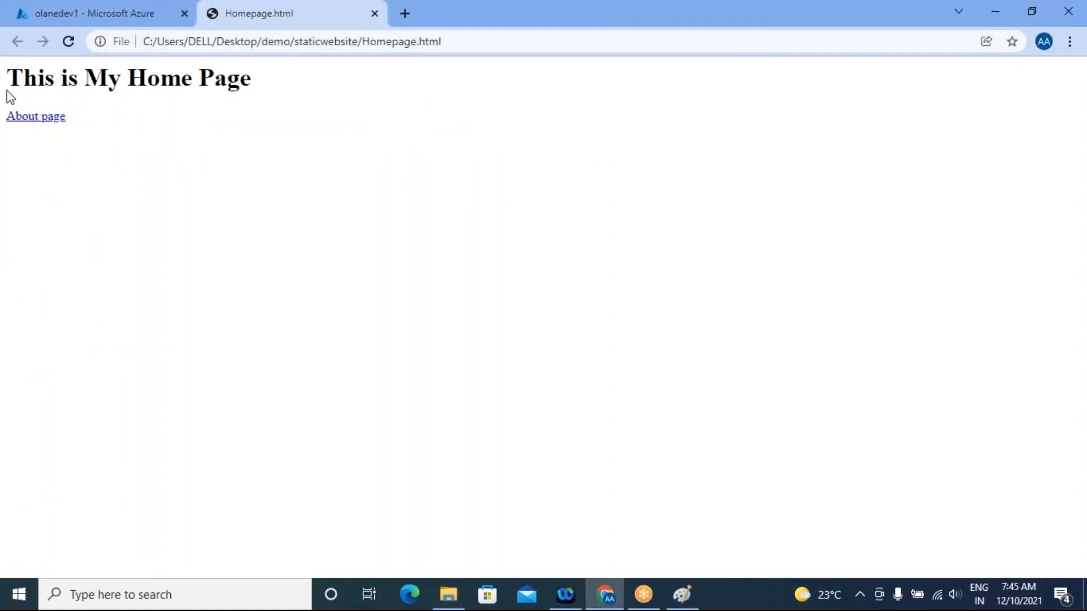
# Open Homepage from the staticwebsite folder in Notepad++ and decline closing the editor for the update installation
pyautogui.click(448, 594)
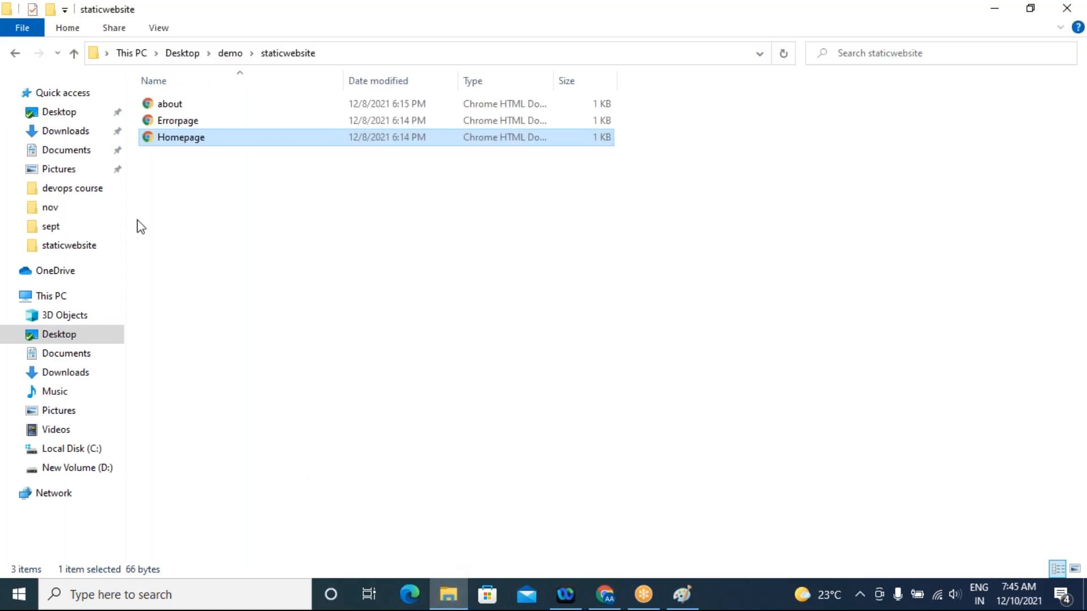
pyautogui.rightClick(176, 143)
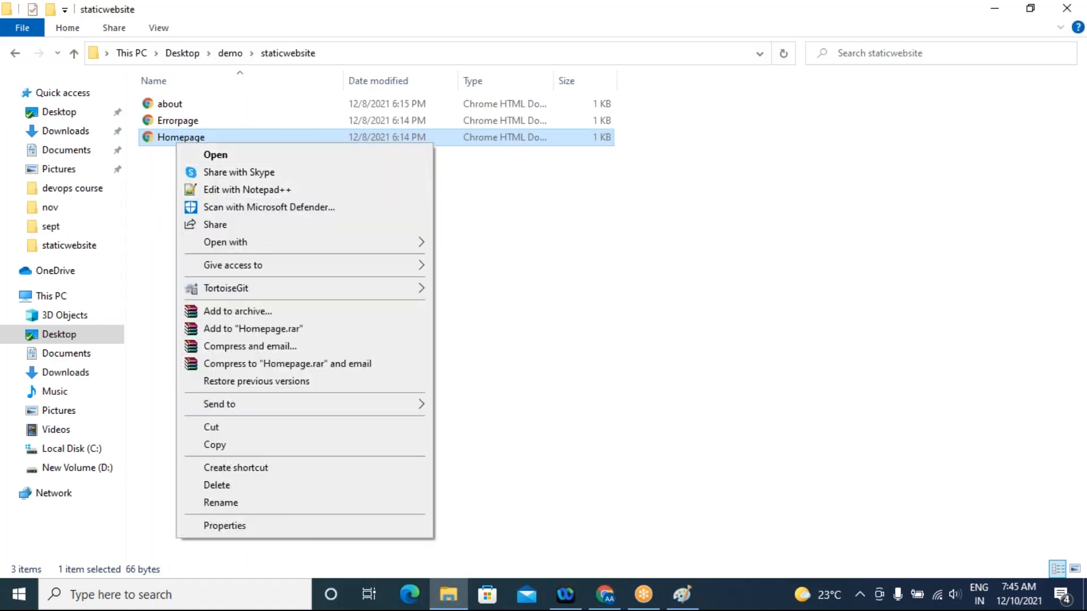
pyautogui.click(209, 190)
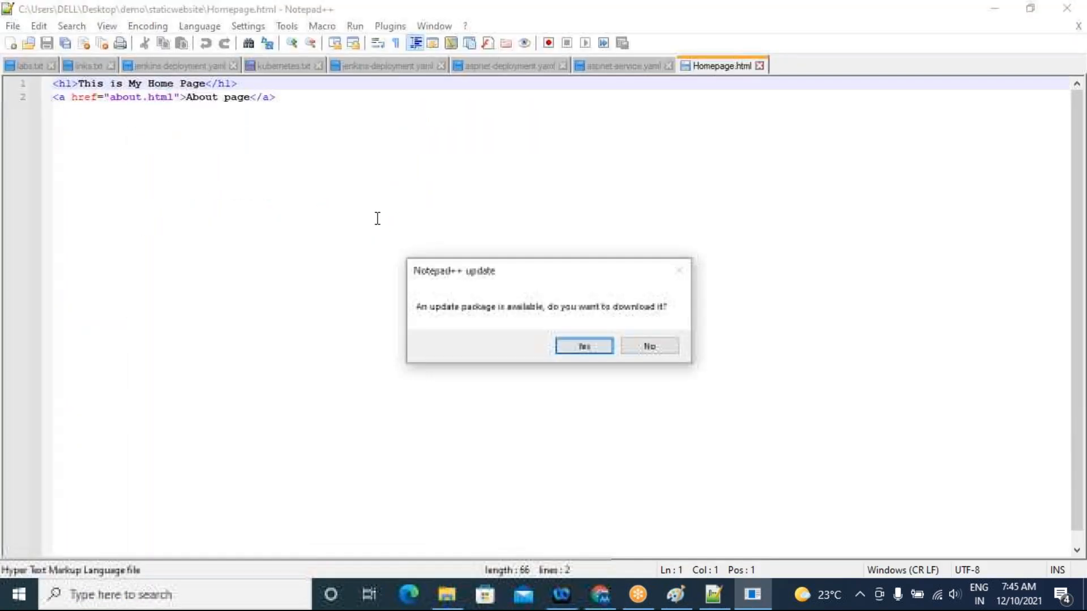
pyautogui.click(583, 346)
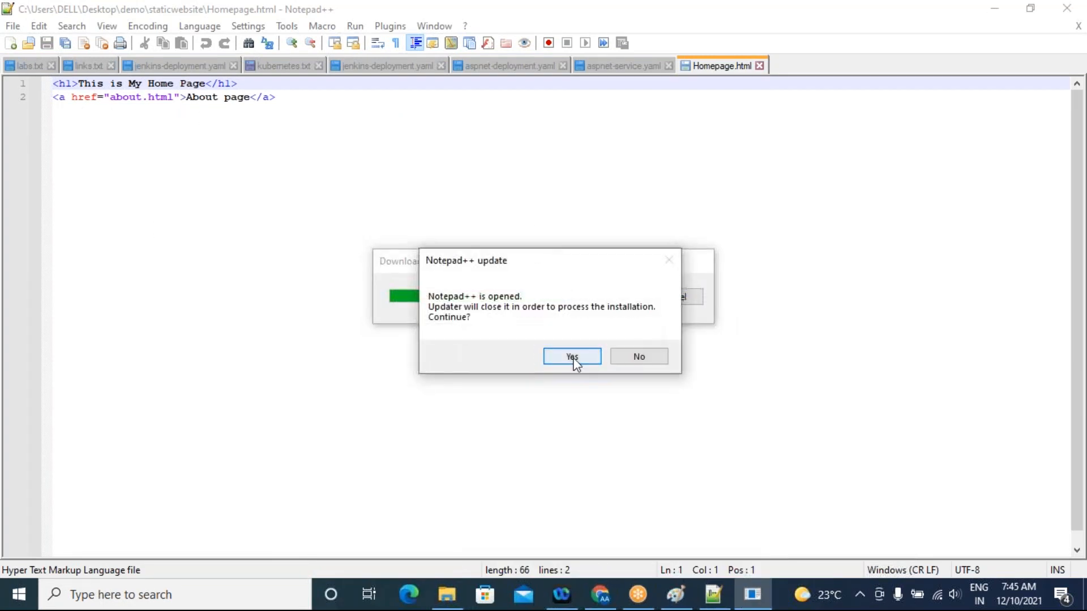
pyautogui.click(634, 358)
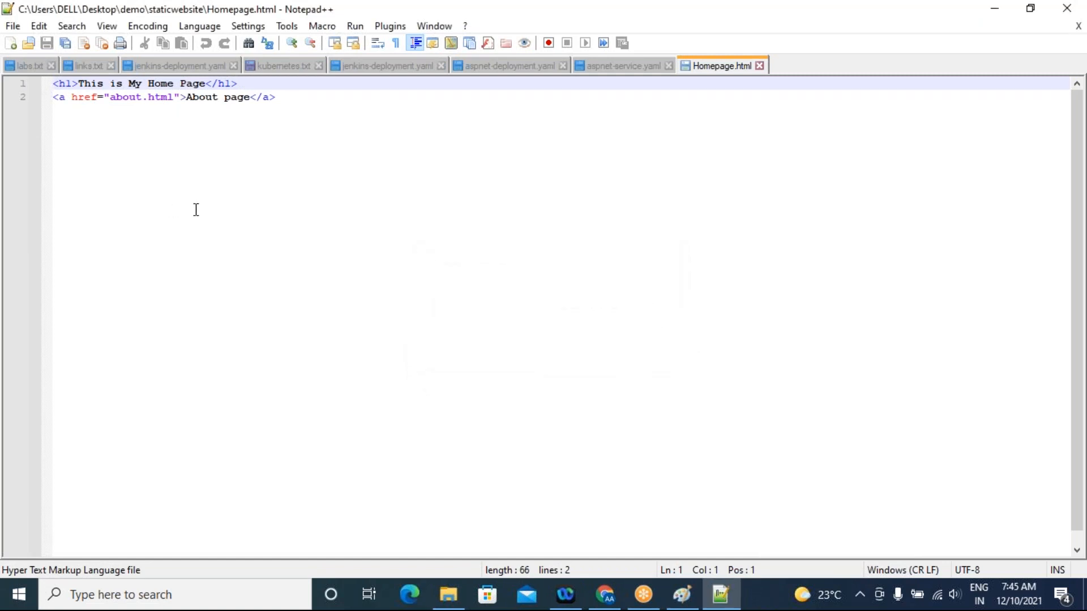
# Examine the HTML of Homepage.html by highlighting the heading line and the About page link line
pyautogui.click(210, 190)
pyautogui.moveTo(296, 107); pyautogui.dragTo(28, 85)
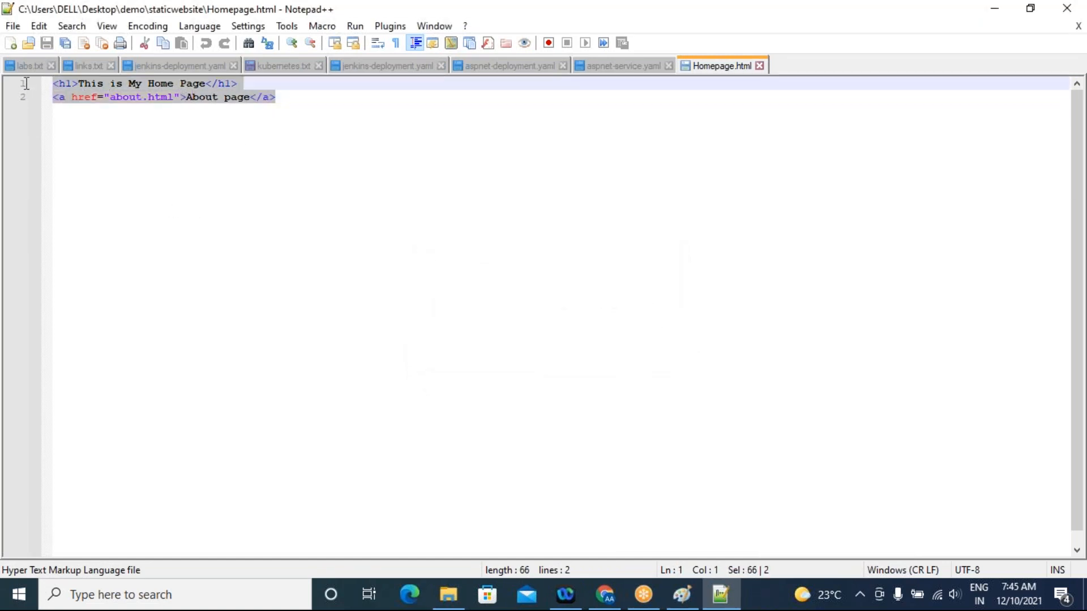
pyautogui.click(303, 171)
pyautogui.moveTo(238, 85); pyautogui.dragTo(28, 89)
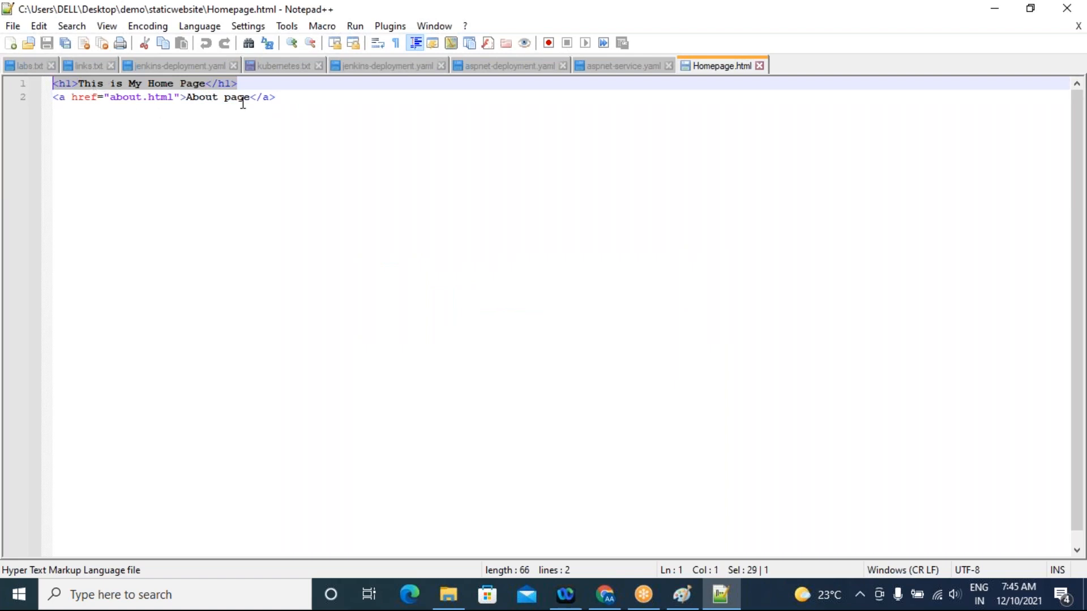
pyautogui.moveTo(293, 97); pyautogui.dragTo(72, 97)
pyautogui.click(56, 99)
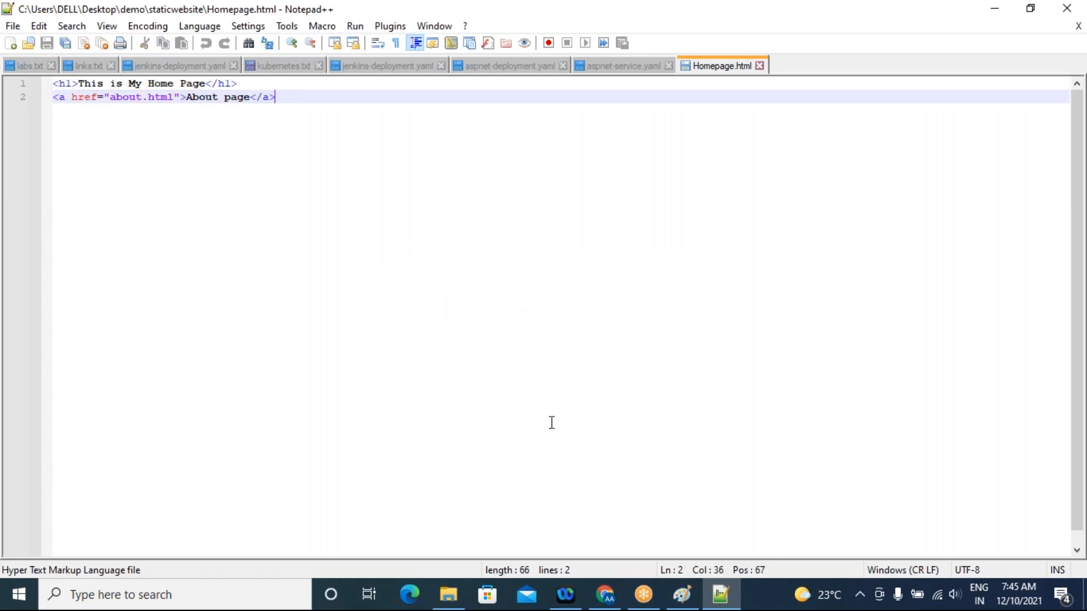
# Open Errorpage from the staticwebsite folder in Notepad++ to read its code, and view the same page in the browser
pyautogui.click(449, 595)
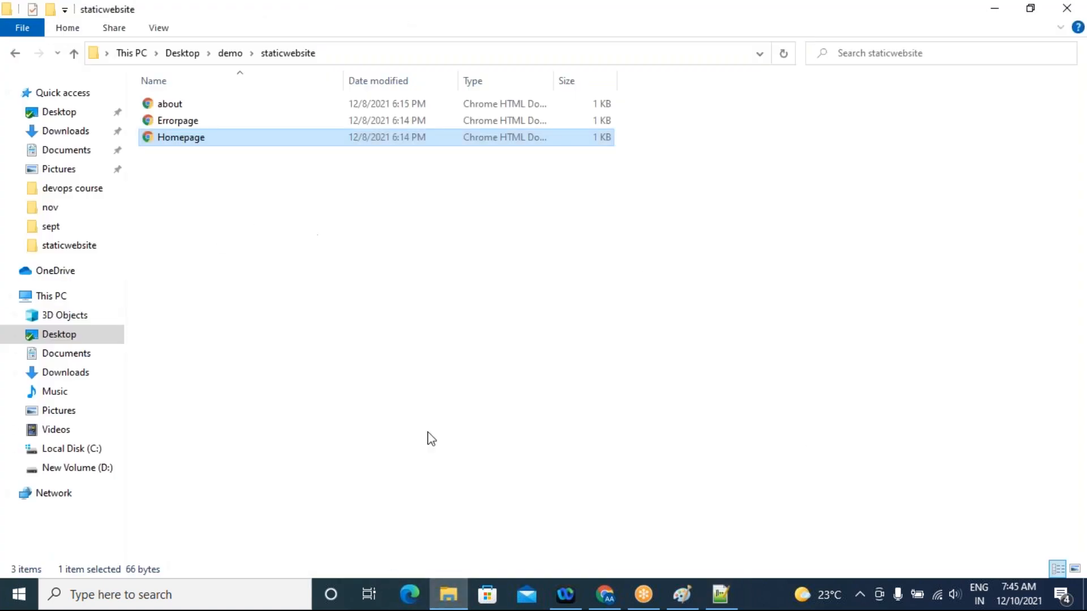
pyautogui.rightClick(160, 120)
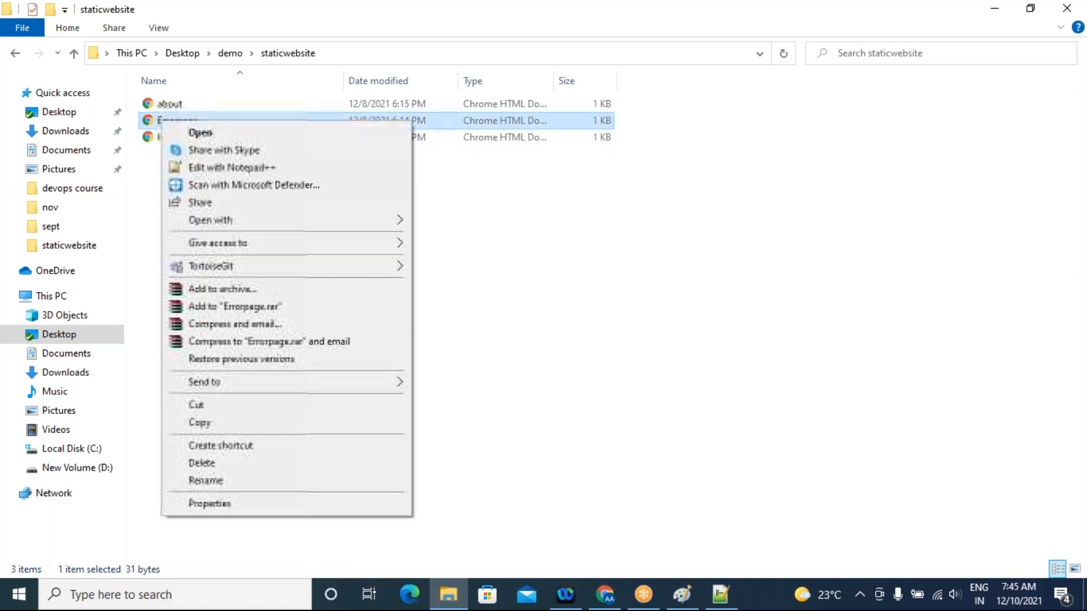
pyautogui.click(226, 165)
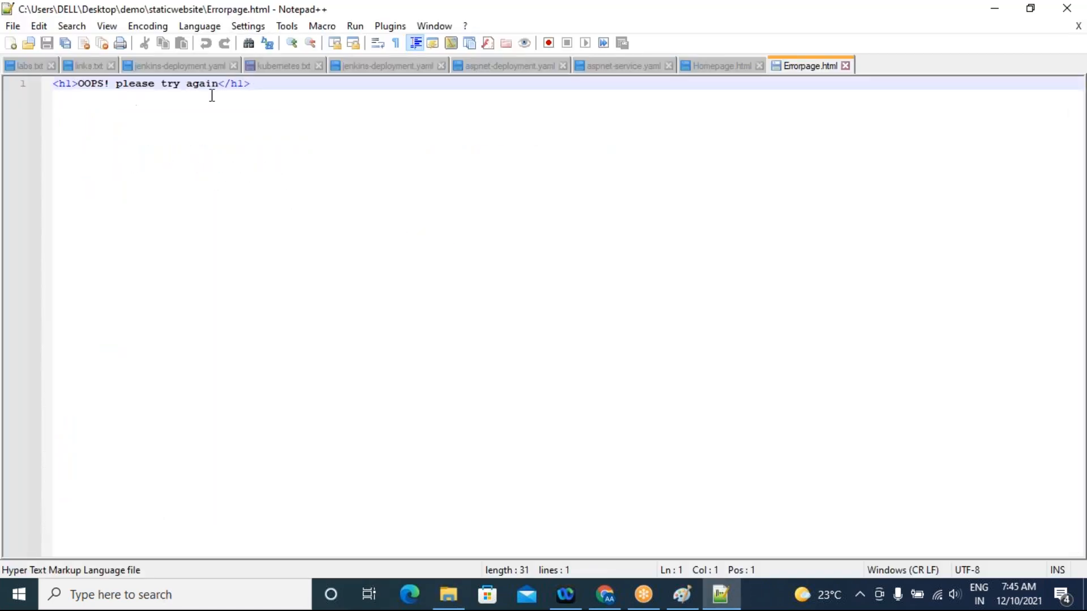
pyautogui.click(449, 595)
pyautogui.rightClick(177, 124)
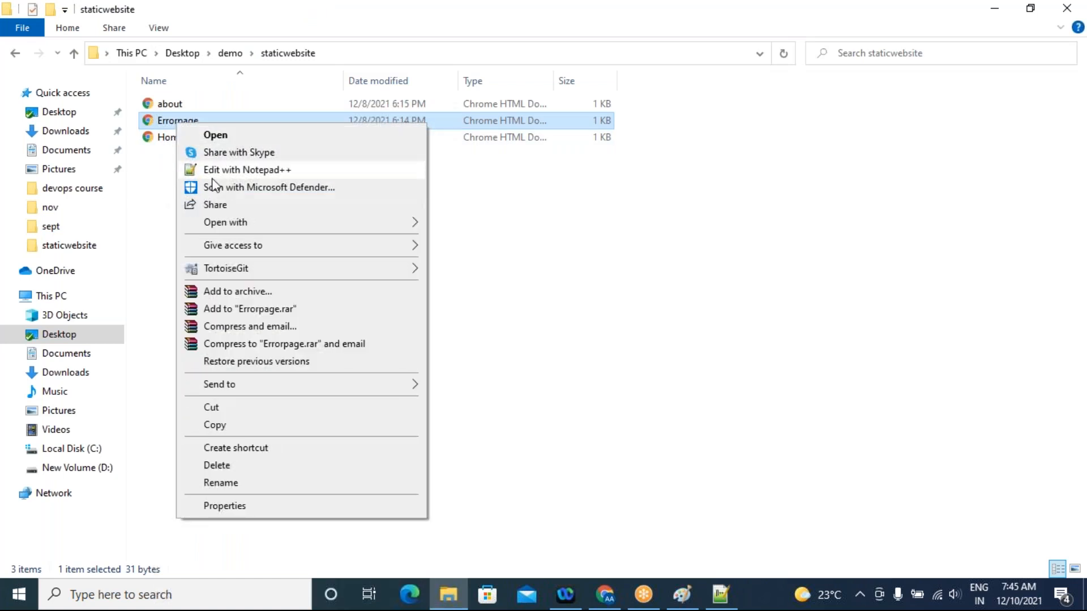
pyautogui.click(211, 122)
pyautogui.doubleClick(209, 123)
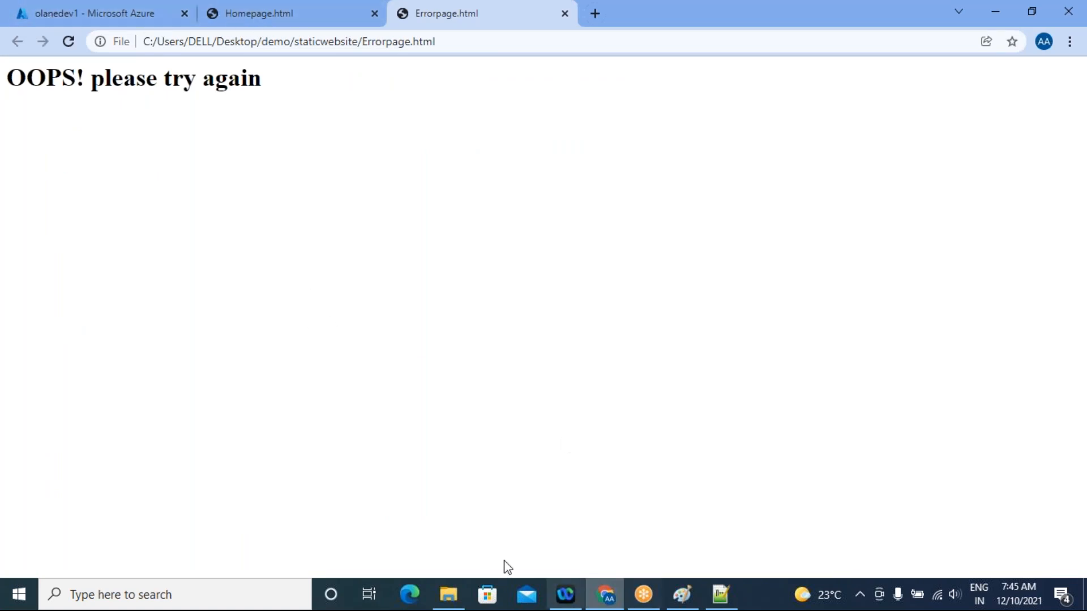
# Return to the olanedev1 storage account in the Azure portal and open its $web container, discarding the unsaved static website edits
pyautogui.click(123, 14)
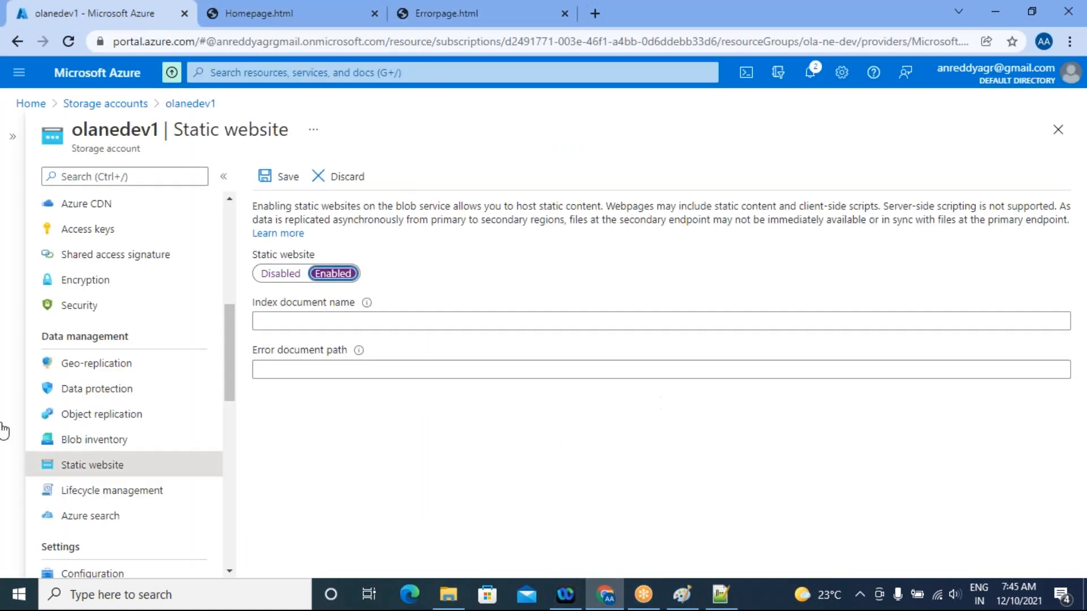
pyautogui.scroll(4, 126, 447)
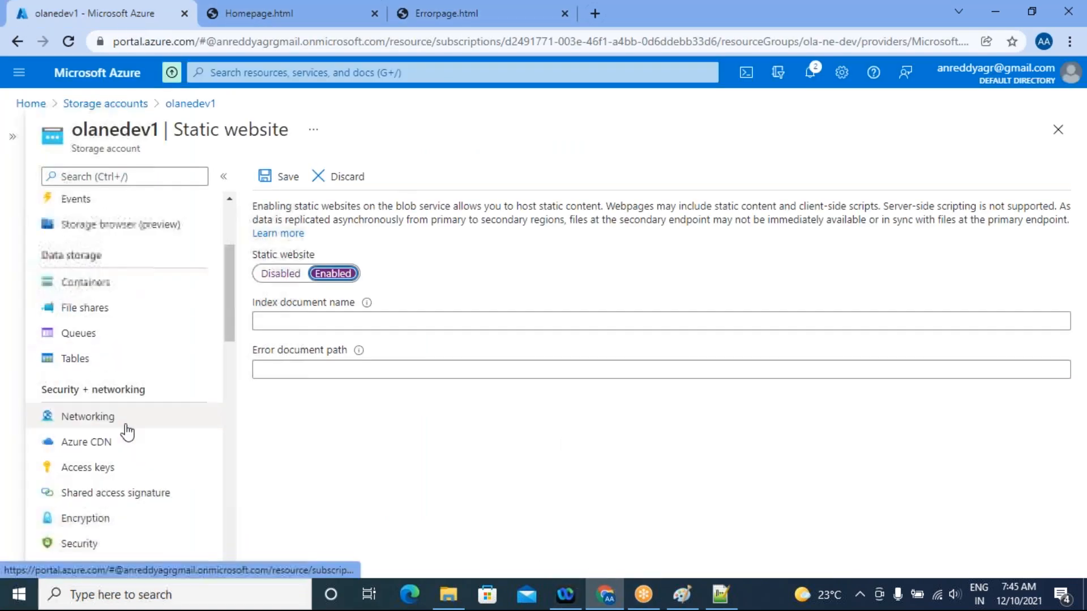
pyautogui.click(95, 291)
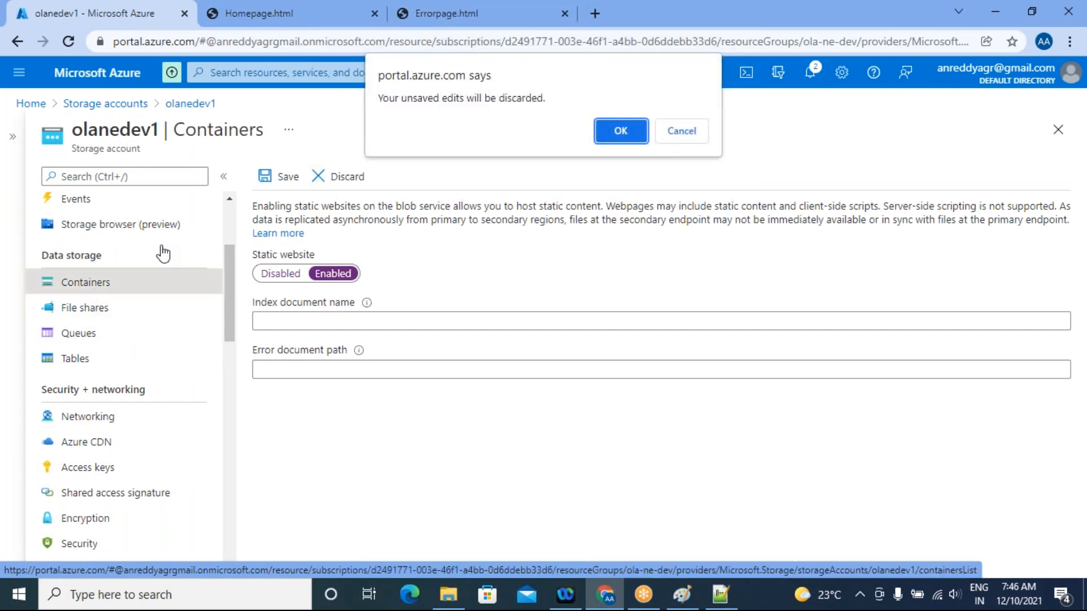
pyautogui.click(622, 128)
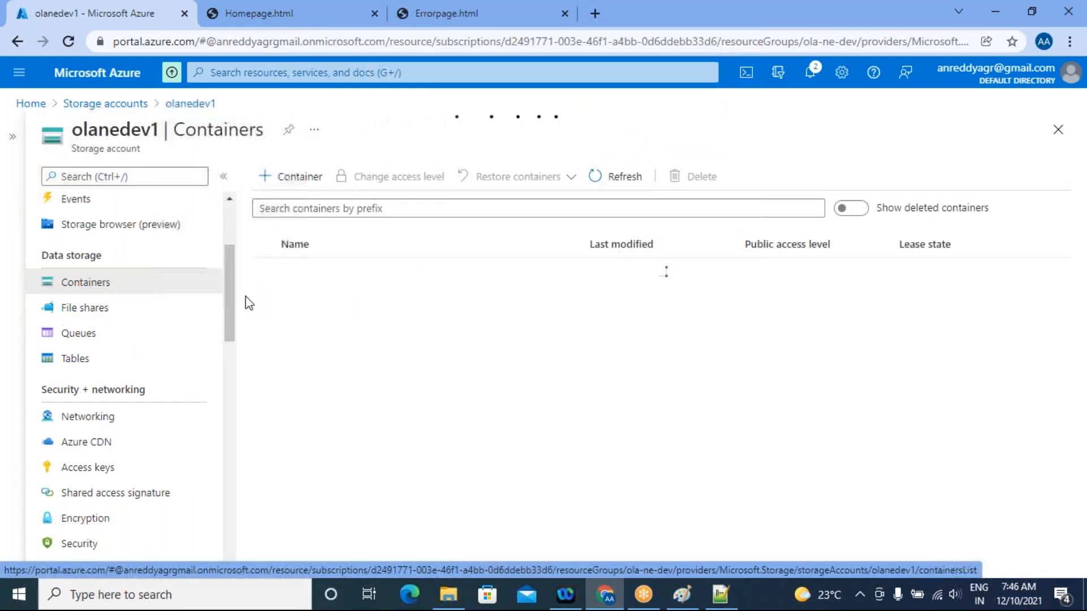
pyautogui.click(299, 301)
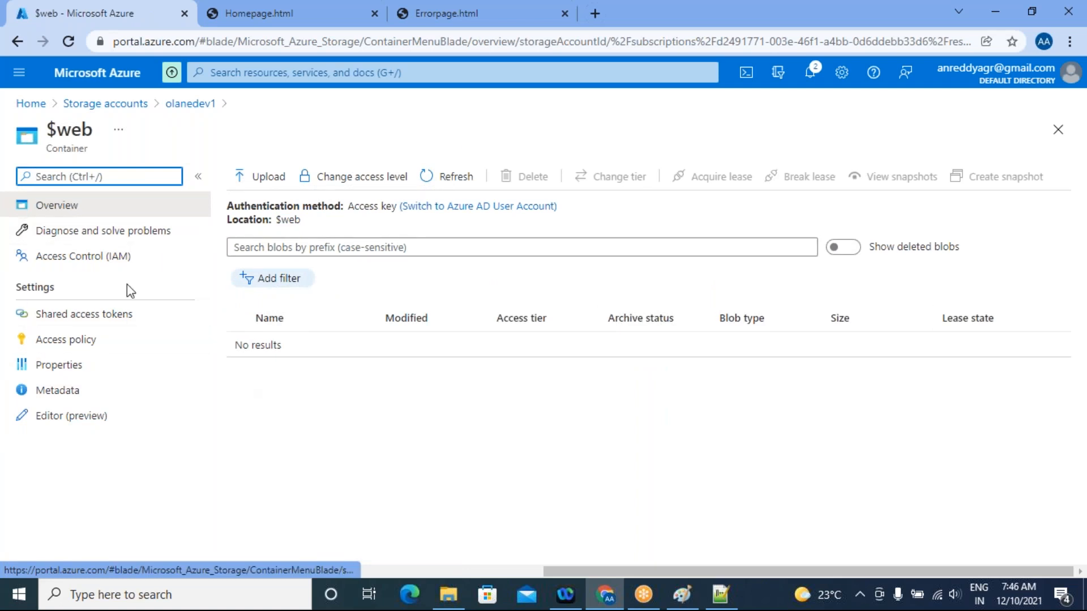
# Upload about.html, Errorpage.html and Homepage.html from the staticwebsite folder to the $web container
pyautogui.click(260, 184)
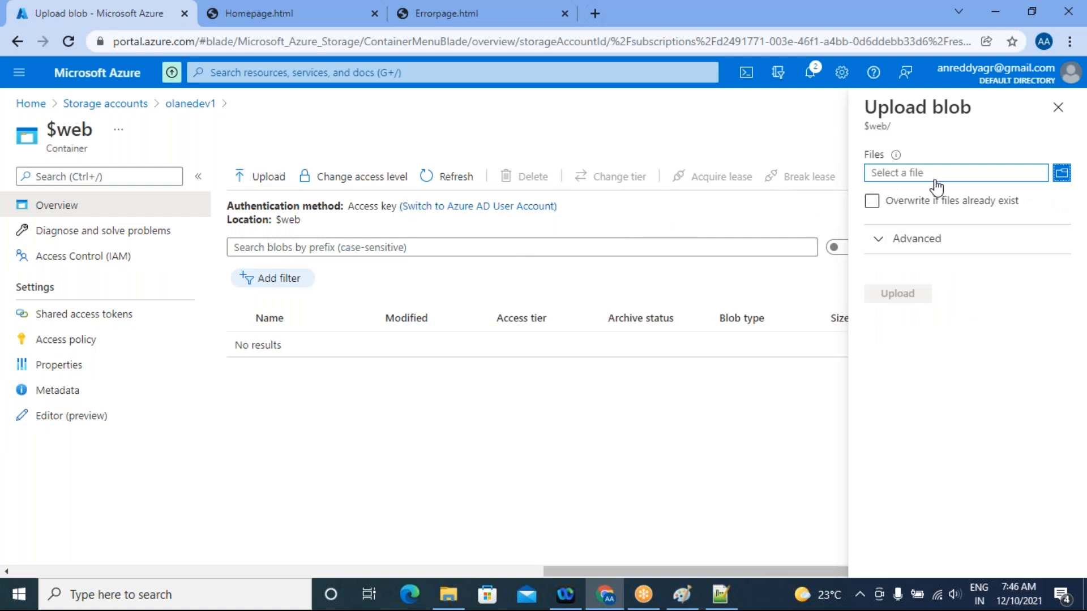
pyautogui.click(1062, 174)
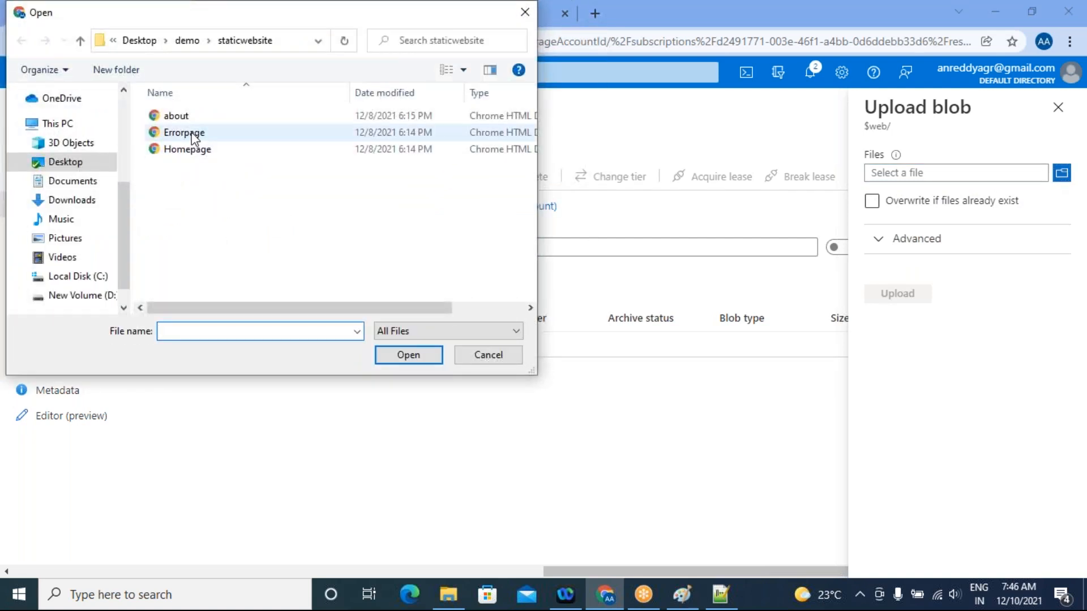
pyautogui.click(203, 151)
pyautogui.hotkey('ctrl', 'a')
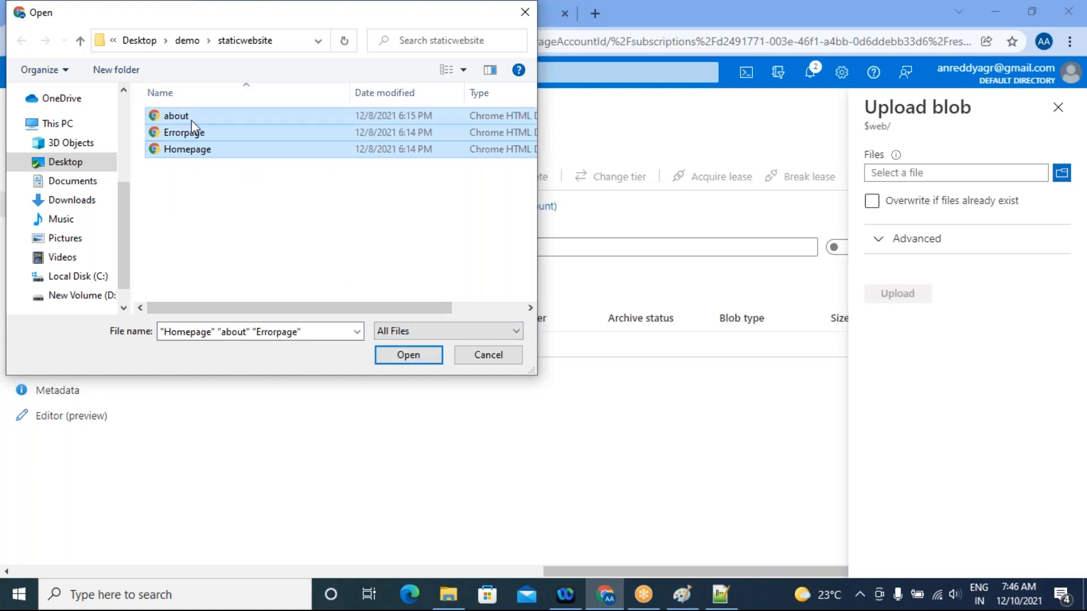
pyautogui.click(407, 357)
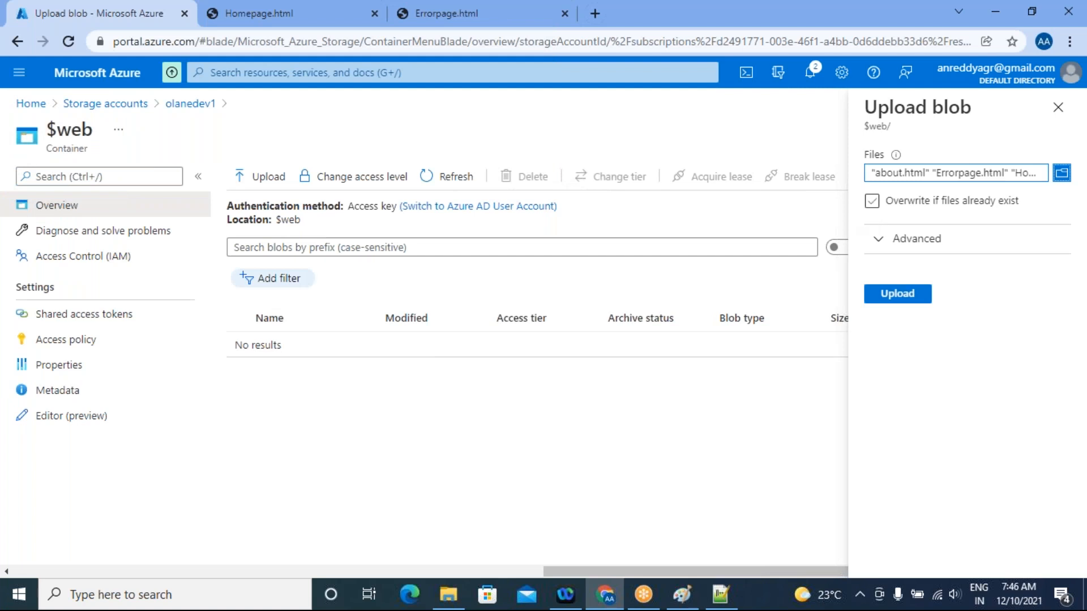
pyautogui.click(888, 295)
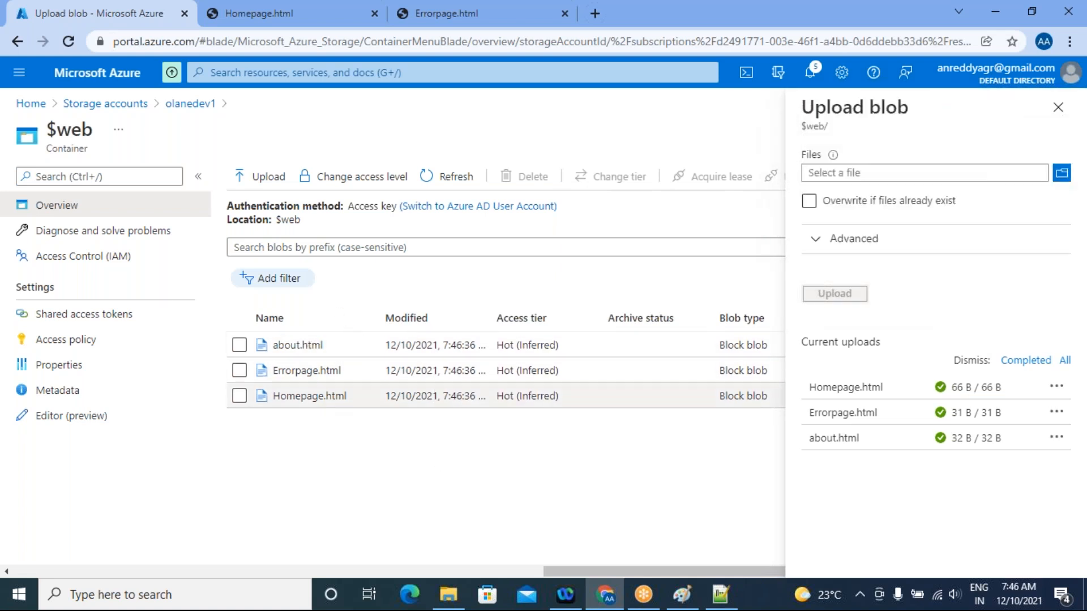
# Go back to the olanedev1 storage account's Static website settings and enable static website hosting
pyautogui.click(105, 104)
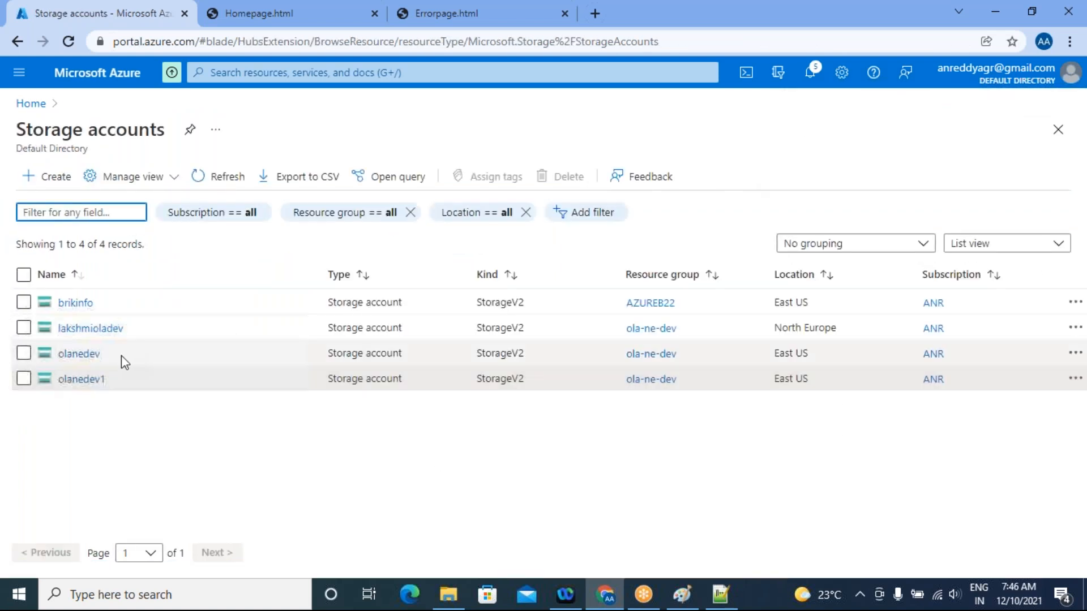
pyautogui.click(94, 363)
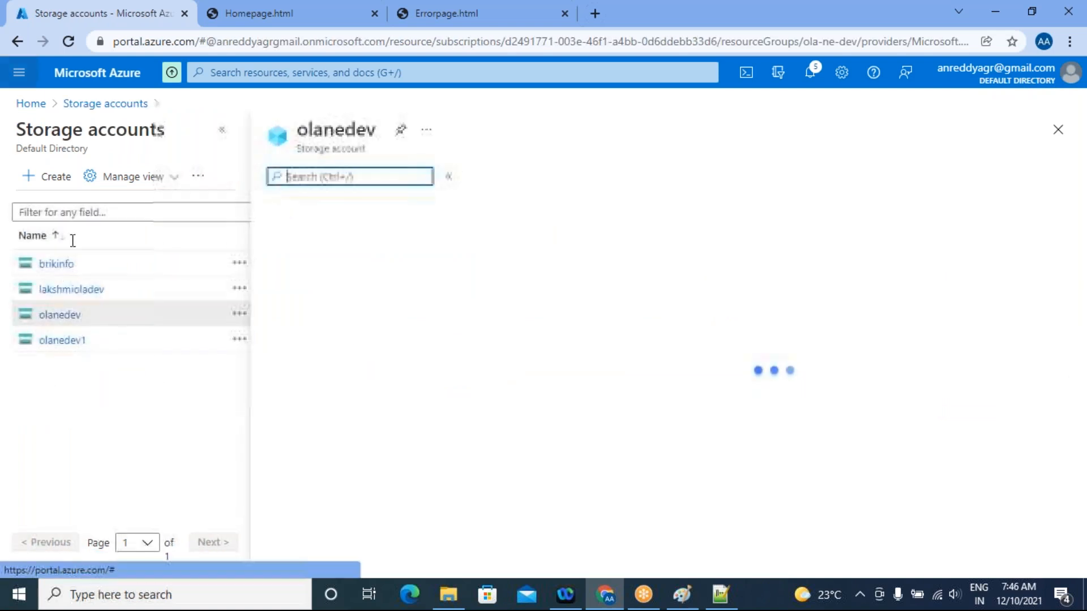
pyautogui.click(67, 341)
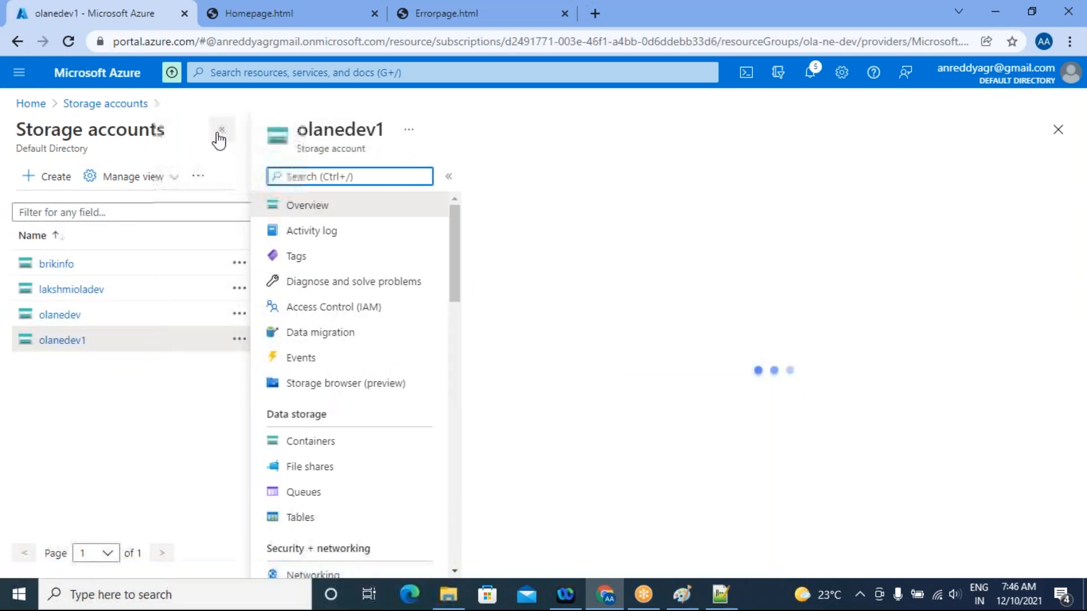
pyautogui.click(222, 129)
pyautogui.scroll(-1, 199, 419)
pyautogui.scroll(-5, 199, 405)
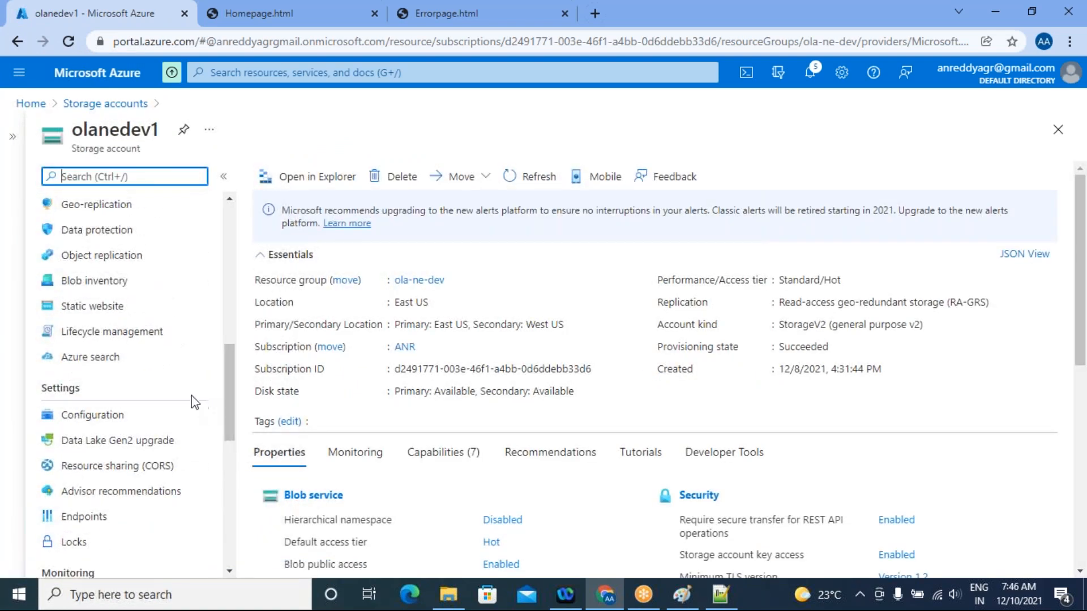
pyautogui.click(76, 307)
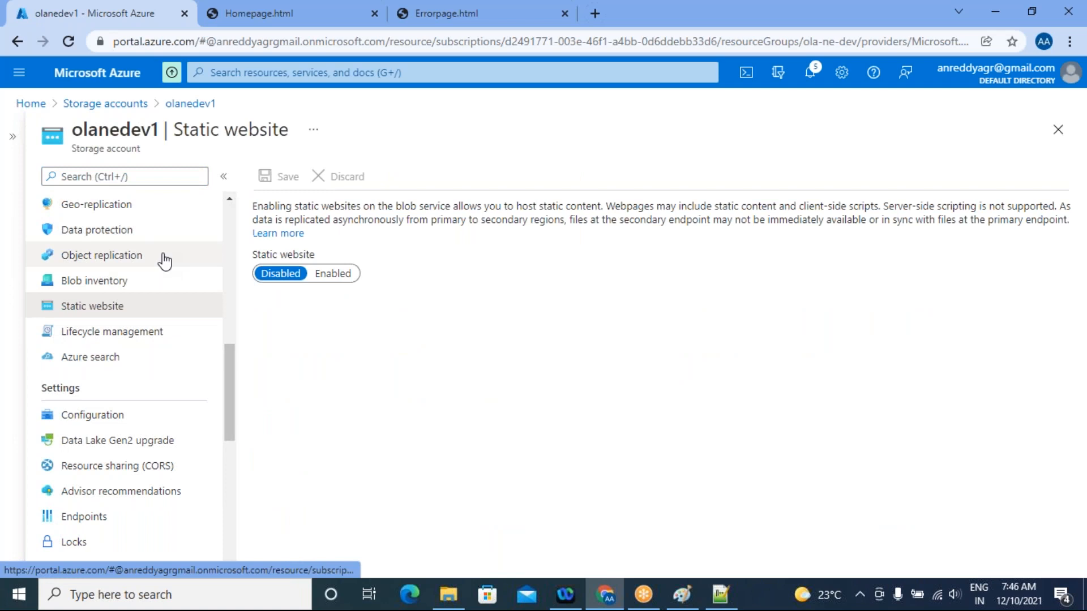
pyautogui.click(331, 277)
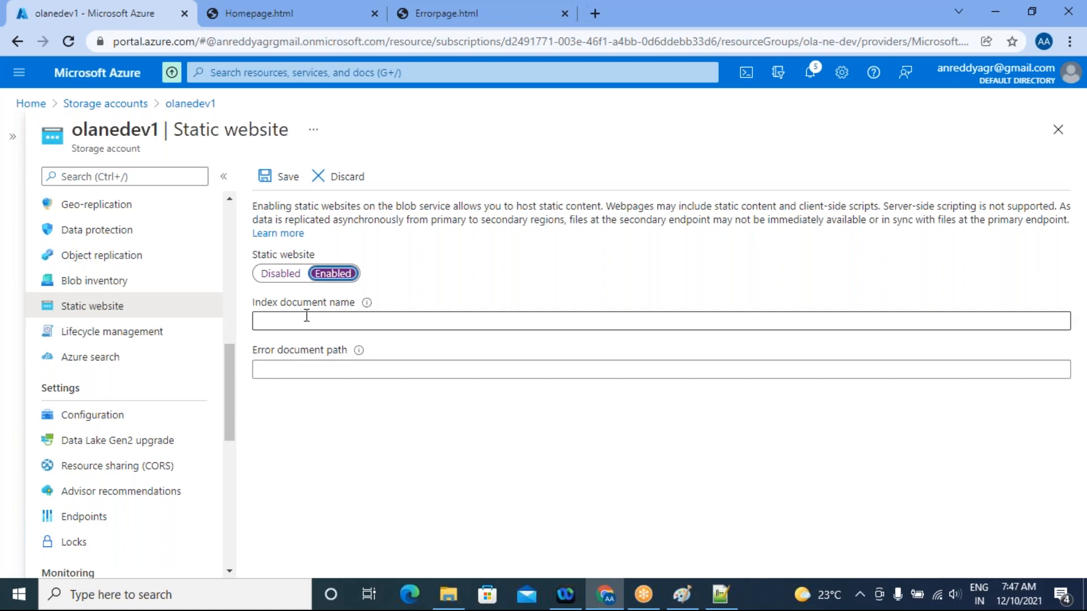
# Check the home page's file name in File Explorer, and set the index document name to Homepage.html in the Azure portal
pyautogui.click(447, 596)
pyautogui.click(187, 141)
pyautogui.press('F2')
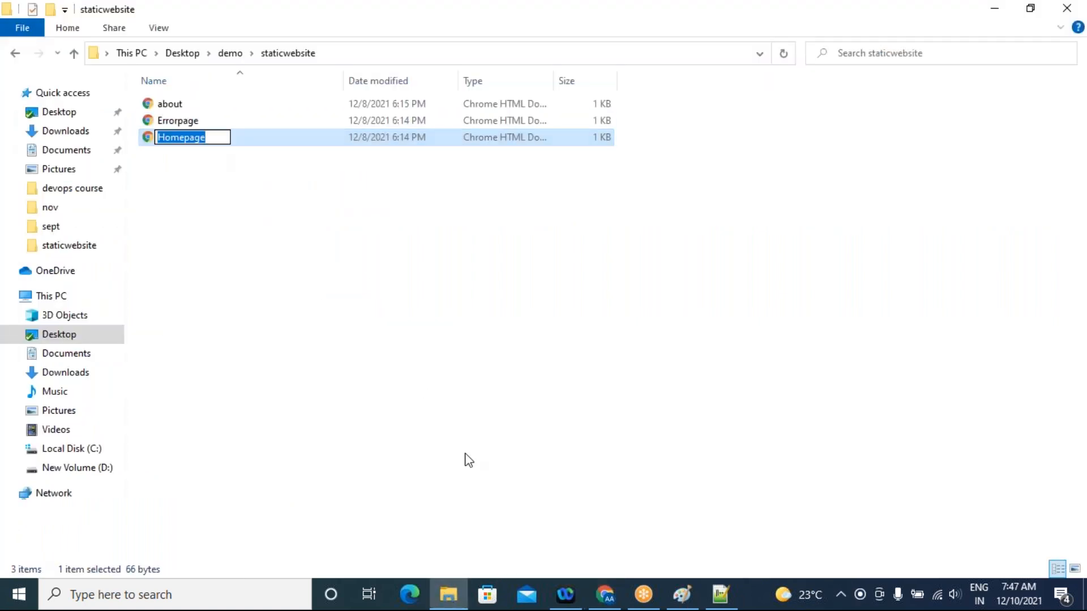
pyautogui.click(605, 594)
pyautogui.click(306, 323)
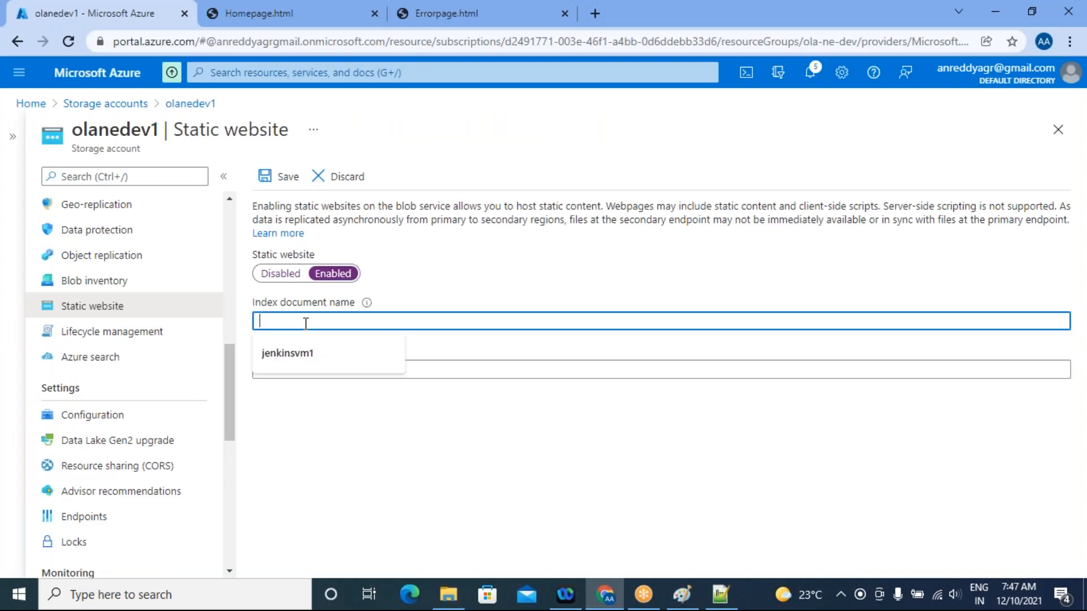
pyautogui.write('Homepage')
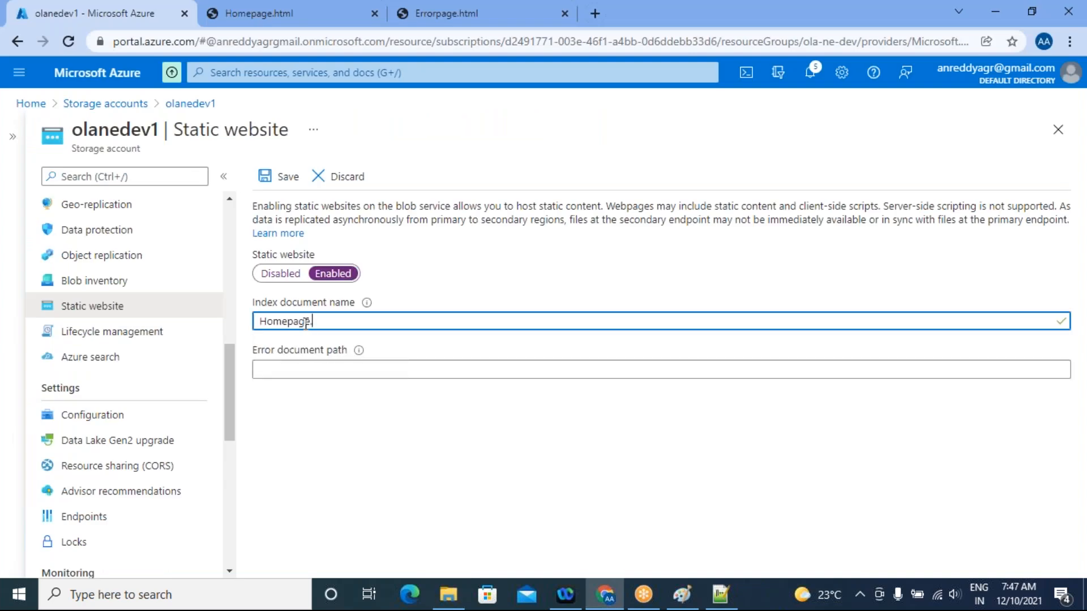
pyautogui.write('.html')
# Set the error document path to Errorpage.html, save the static website settings and dismiss the notification
pyautogui.click(272, 368)
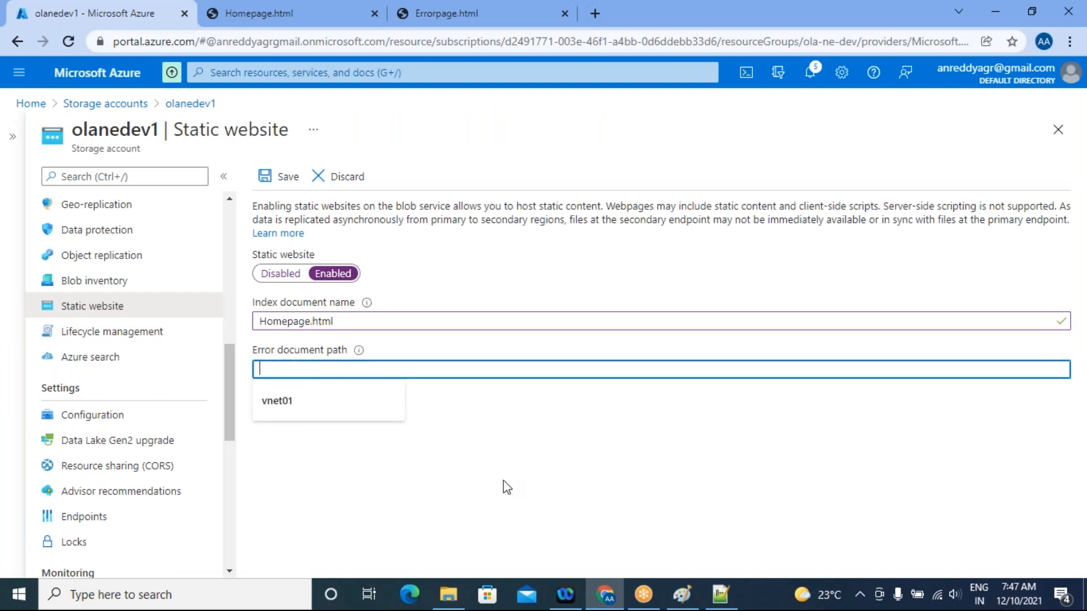
pyautogui.click(446, 602)
pyautogui.click(447, 602)
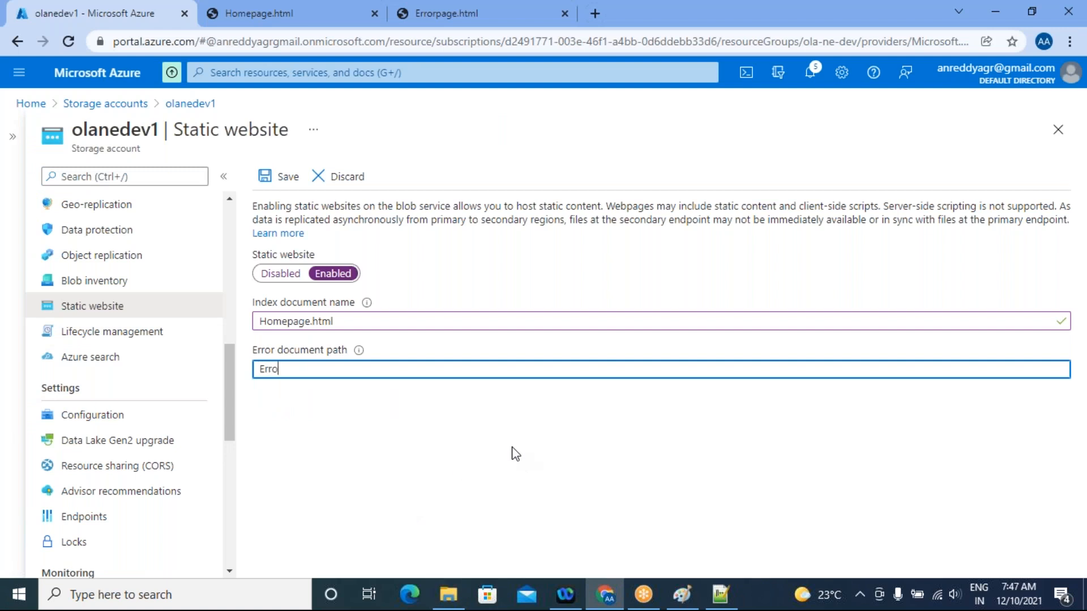
pyautogui.write('Errorpage.html')
pyautogui.click(276, 178)
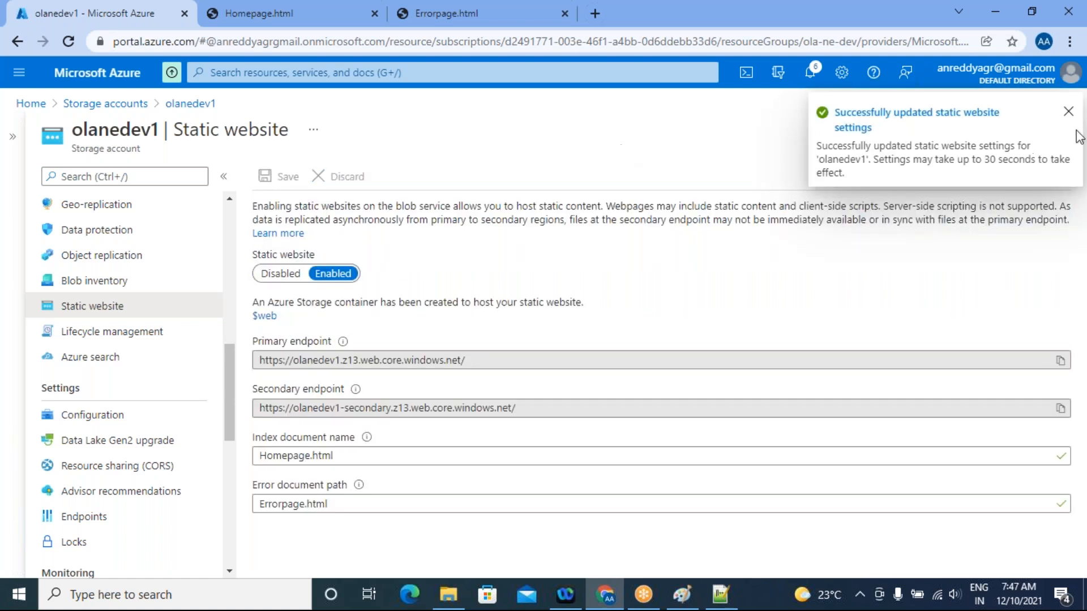
pyautogui.click(1069, 111)
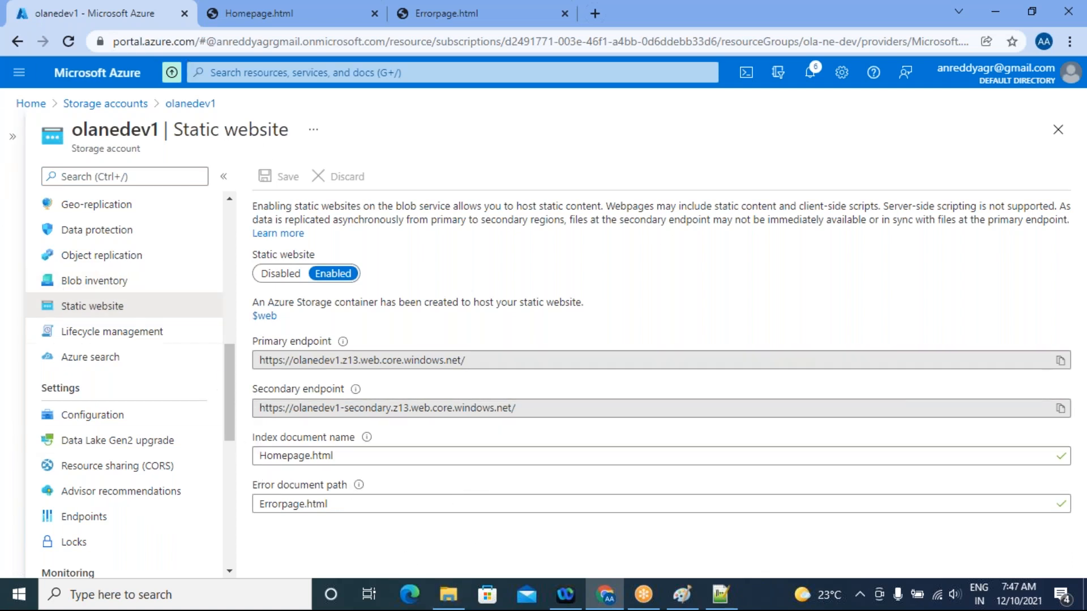
# Copy the static website's primary endpoint URL and close the local Homepage.html and Errorpage.html pages in the browser
pyautogui.moveTo(480, 363); pyautogui.dragTo(261, 363)
pyautogui.hotkey('ctrl', 'c')
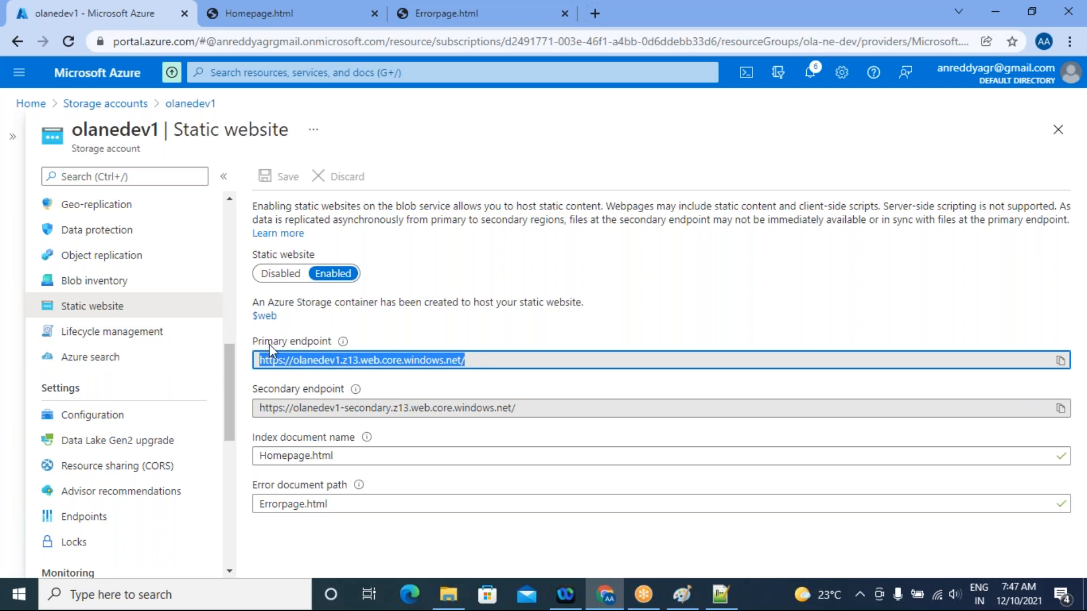
pyautogui.click(235, 14)
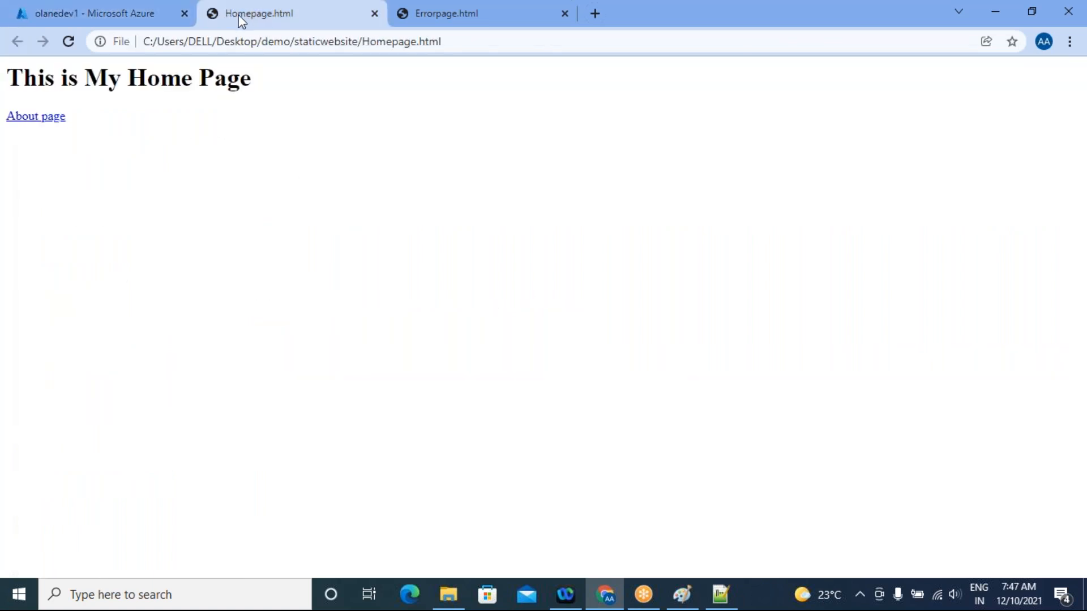
pyautogui.click(343, 4)
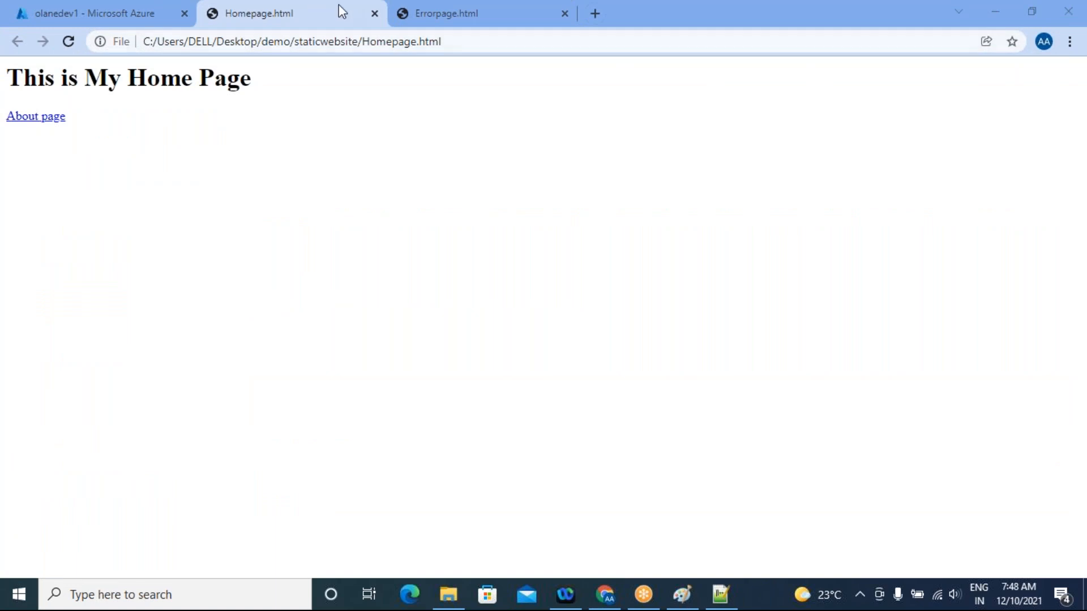
pyautogui.click(793, 177)
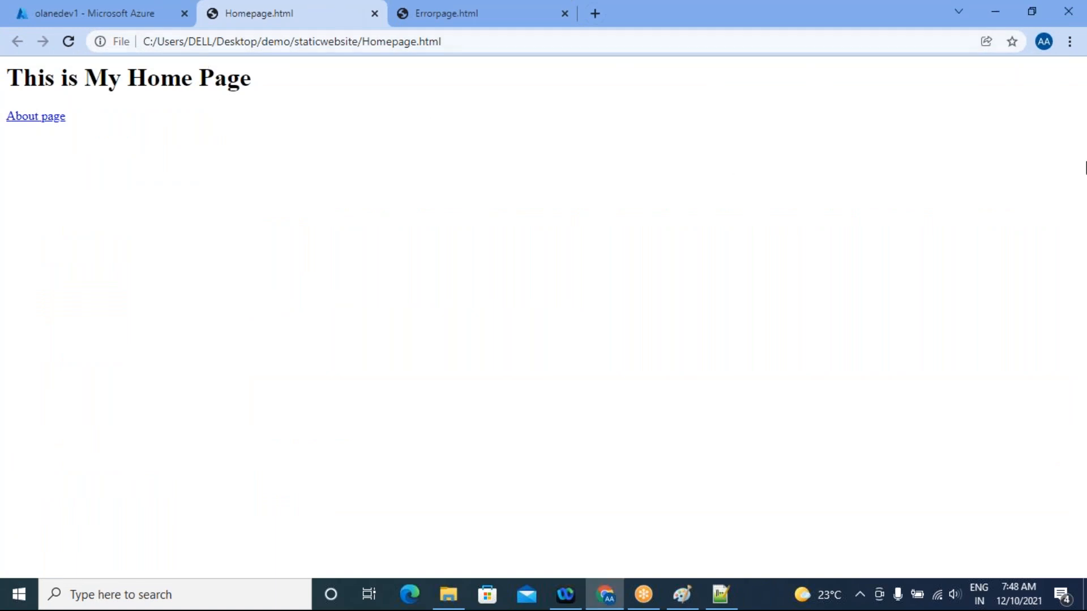
pyautogui.click(842, 182)
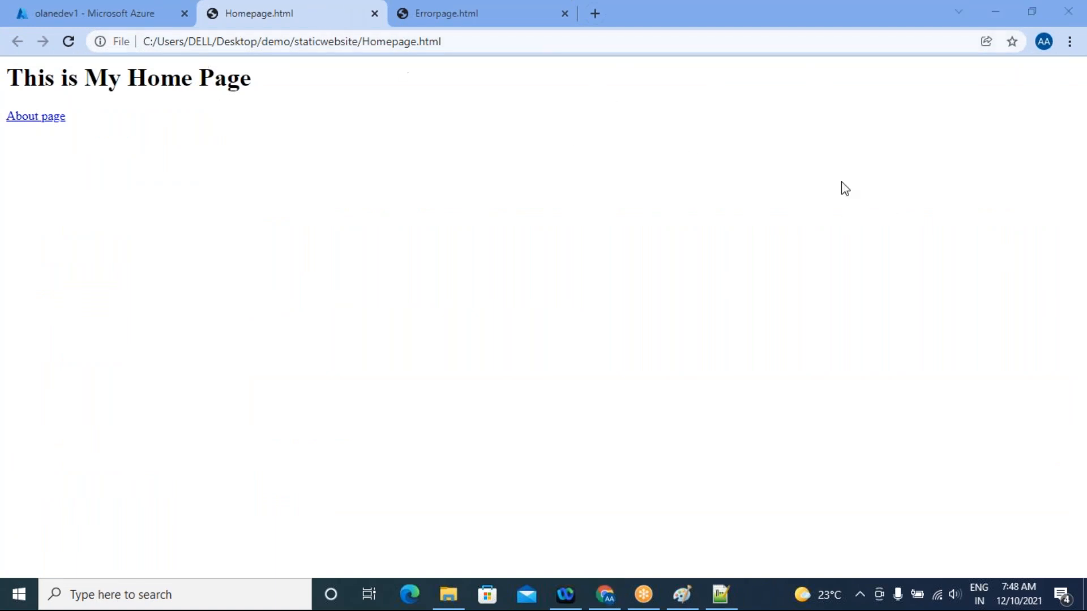
pyautogui.click(565, 13)
pyautogui.click(375, 13)
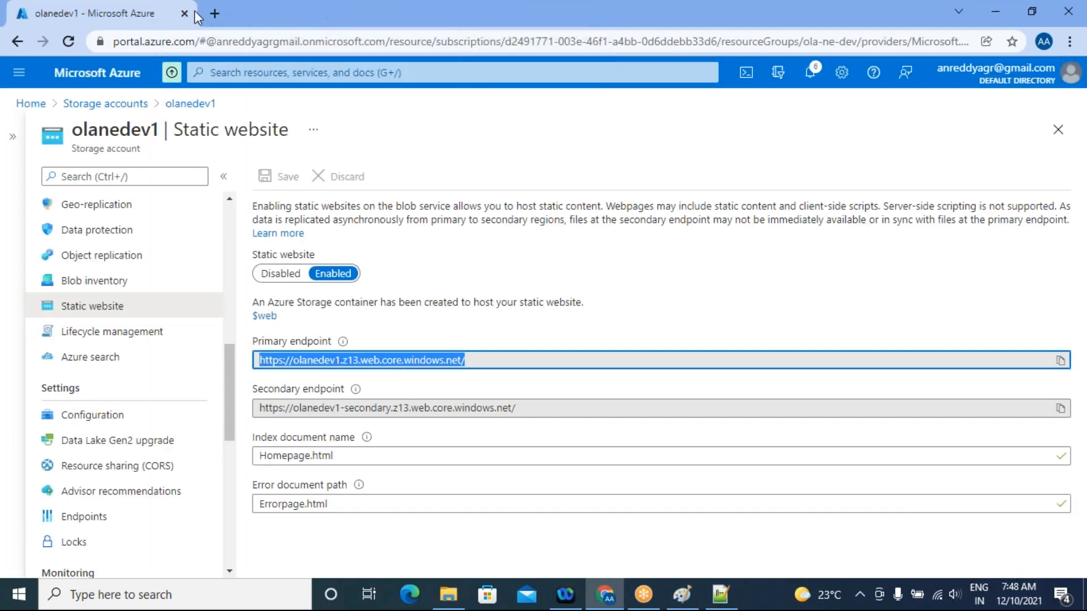
# Load the copied primary endpoint URL in a new browser tab to view the hosted home page
pyautogui.click(214, 13)
pyautogui.click(184, 42)
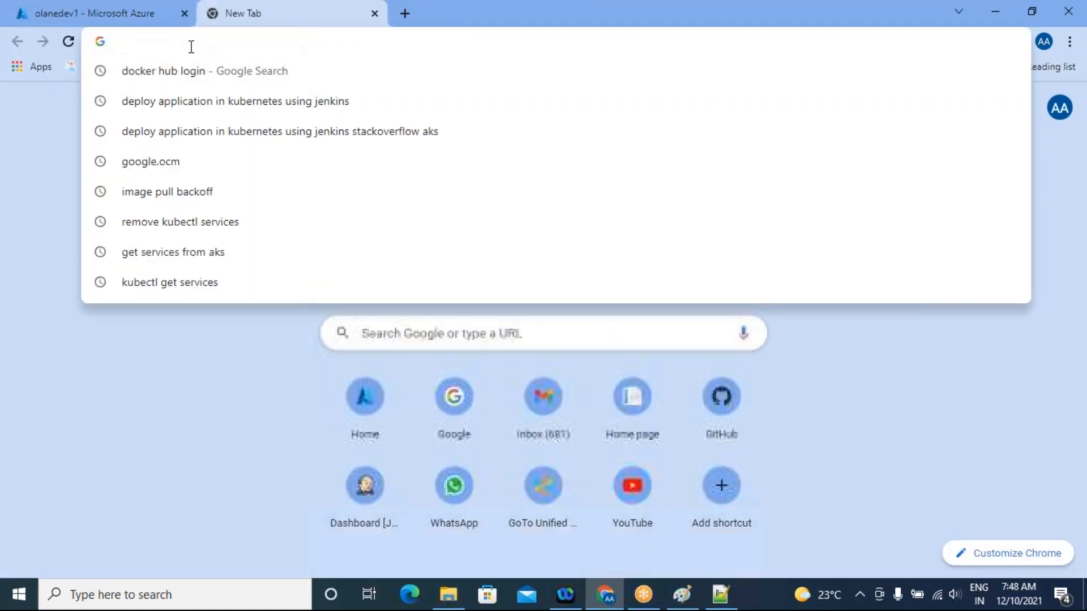
pyautogui.hotkey('ctrl', 'v')
pyautogui.press('Return')
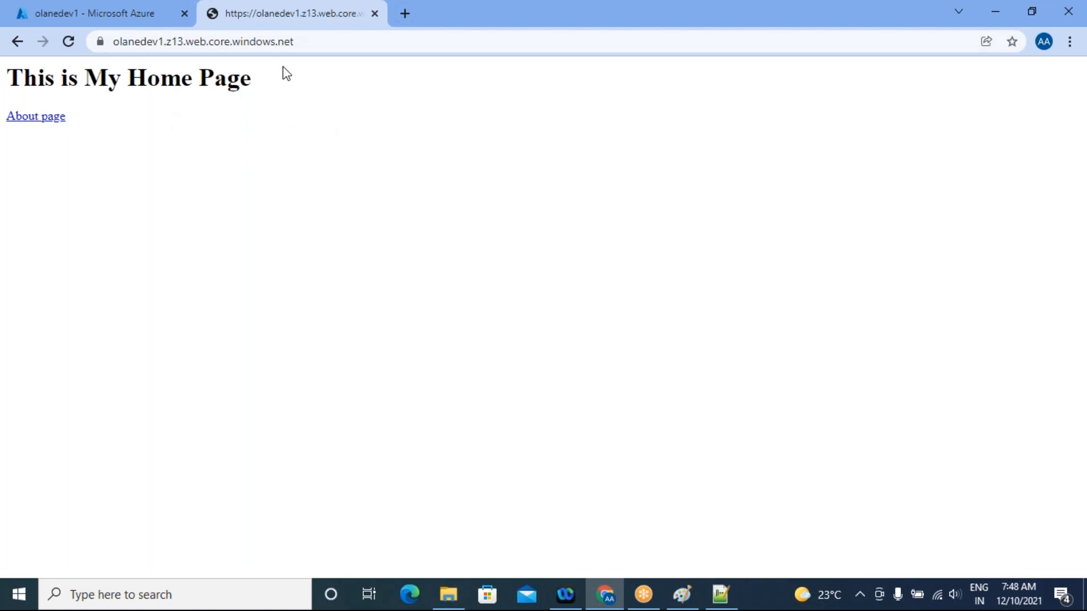
# Request the nonexistent page /contaus.html on the olanedev1.z13.web.core.windows.net site to test the error document
pyautogui.click(319, 42)
pyautogui.click(407, 50)
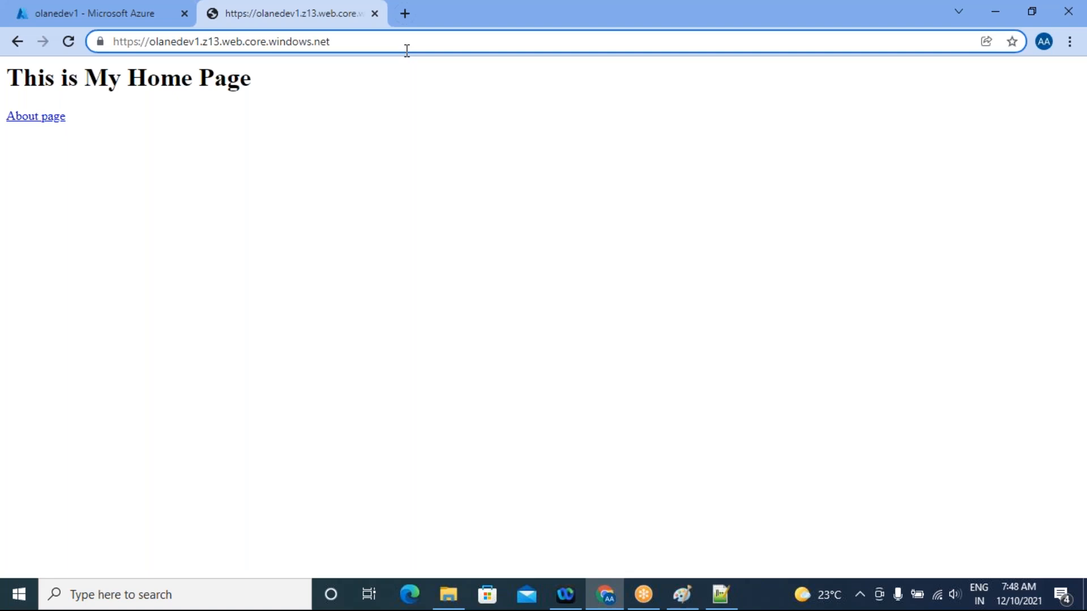
pyautogui.write('/conta')
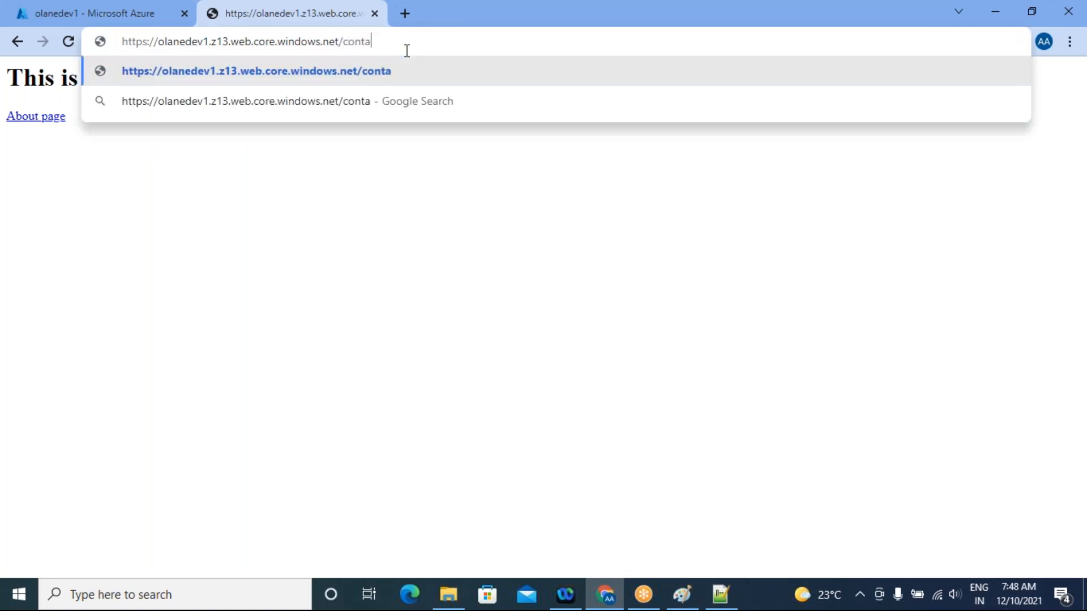
pyautogui.write('us.html')
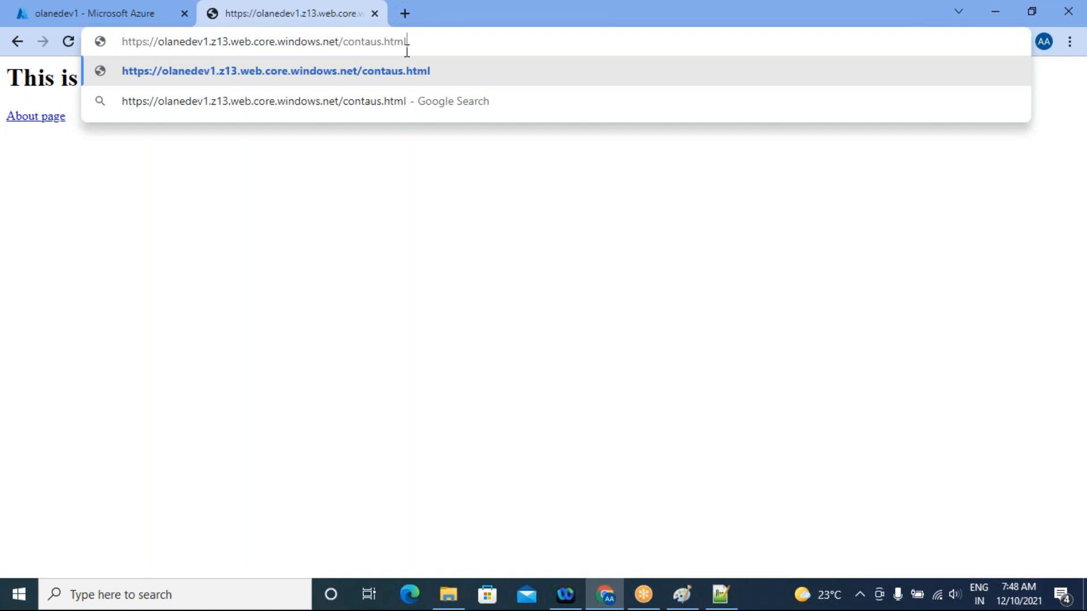
pyautogui.press('Return')
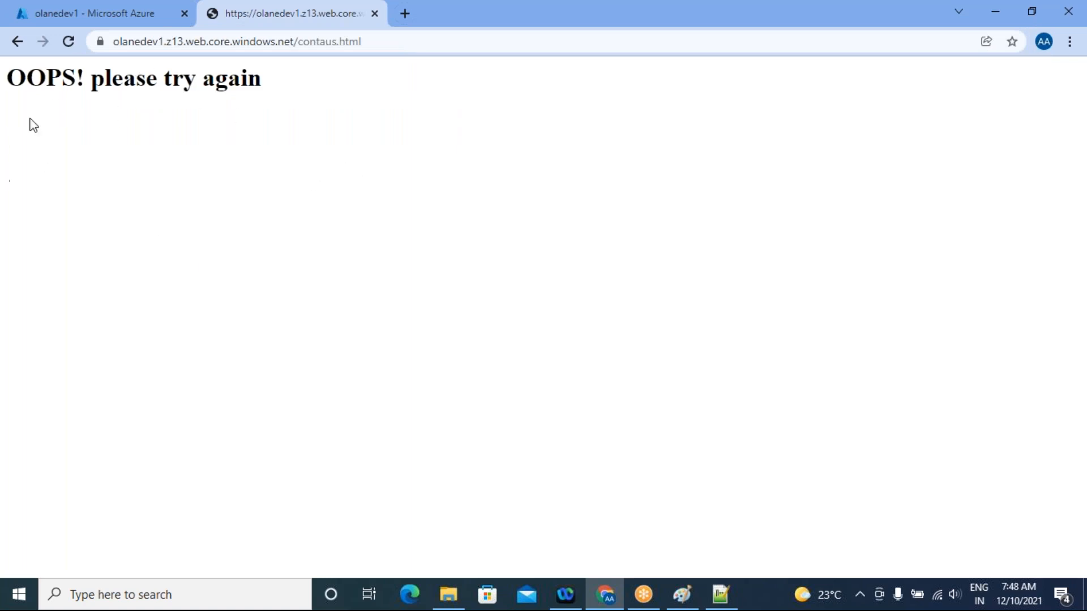
# Highlight the message on the hosted error page and return to the olanedev1 static website settings
pyautogui.tripleClick(249, 80)
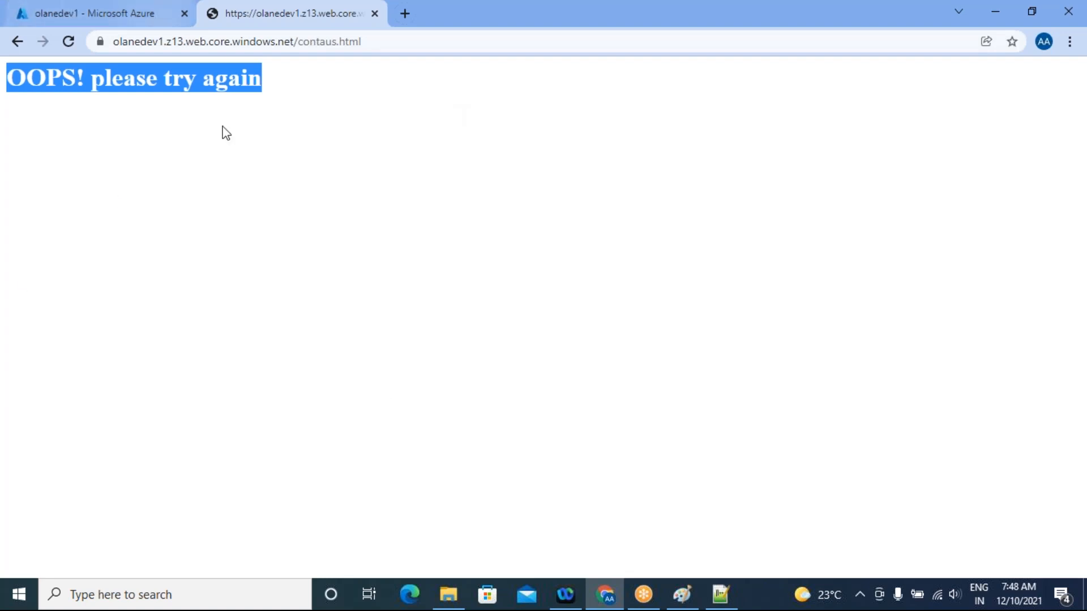
pyautogui.click(88, 14)
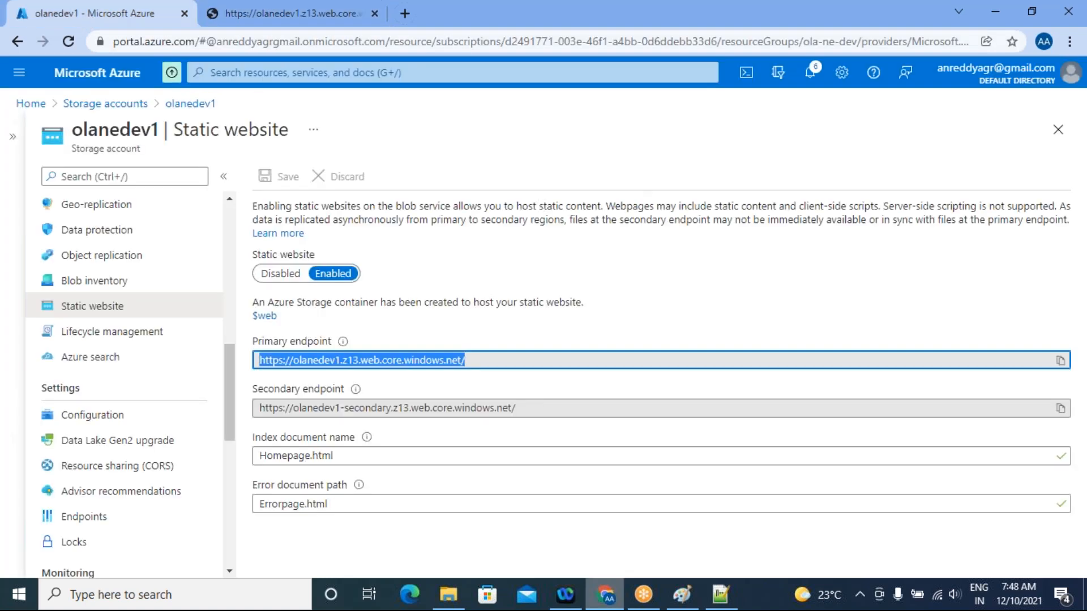
# Switch to Paint and clear all the existing website notes from the canvas
pyautogui.click(683, 594)
pyautogui.click(743, 358)
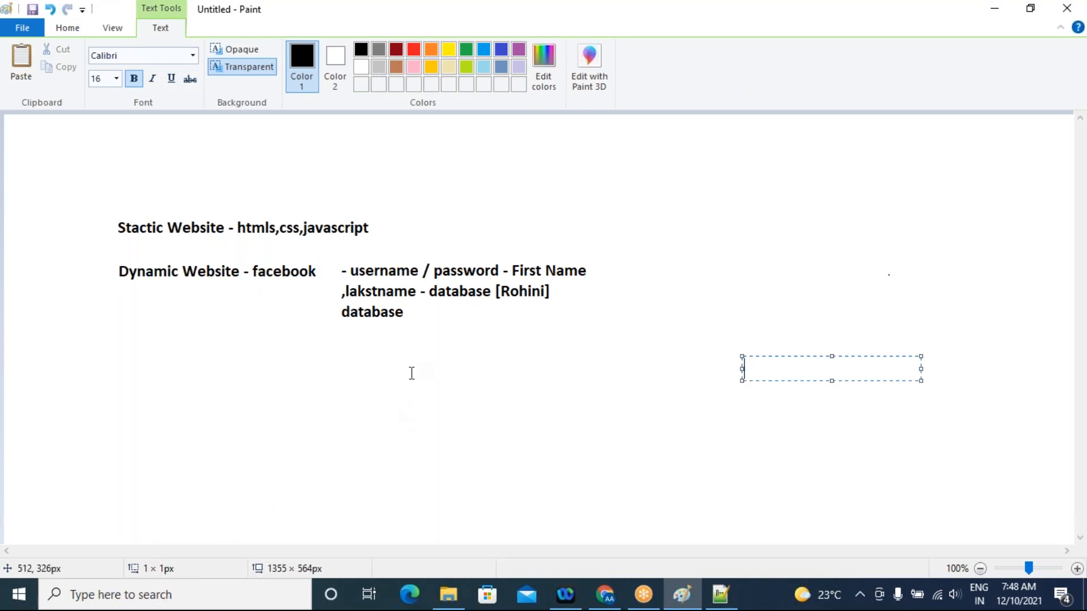
pyautogui.click(495, 362)
pyautogui.click(494, 349)
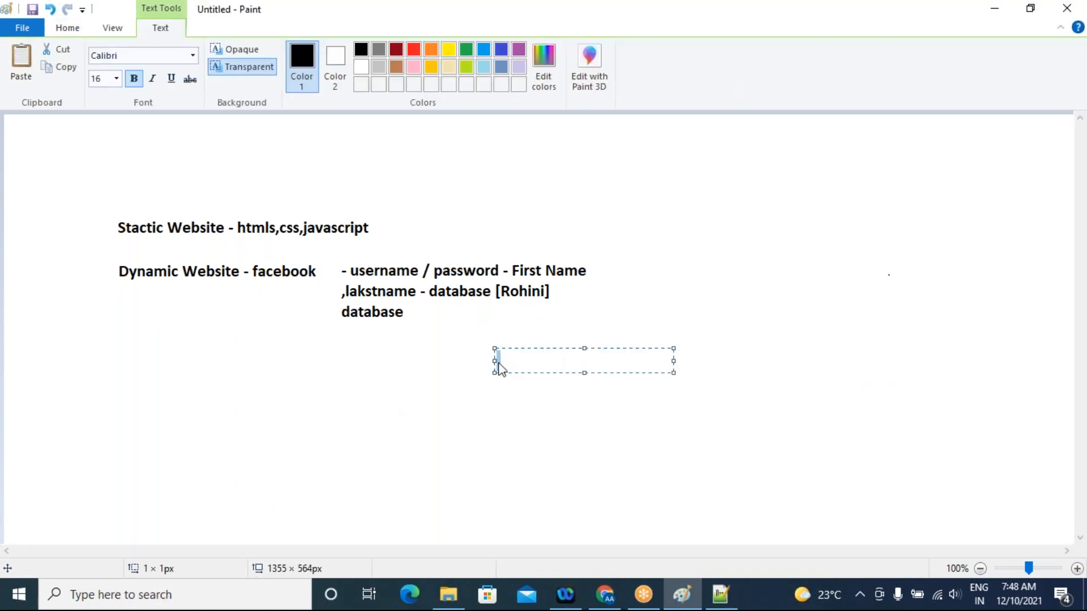
pyautogui.click(105, 184)
pyautogui.click(102, 166)
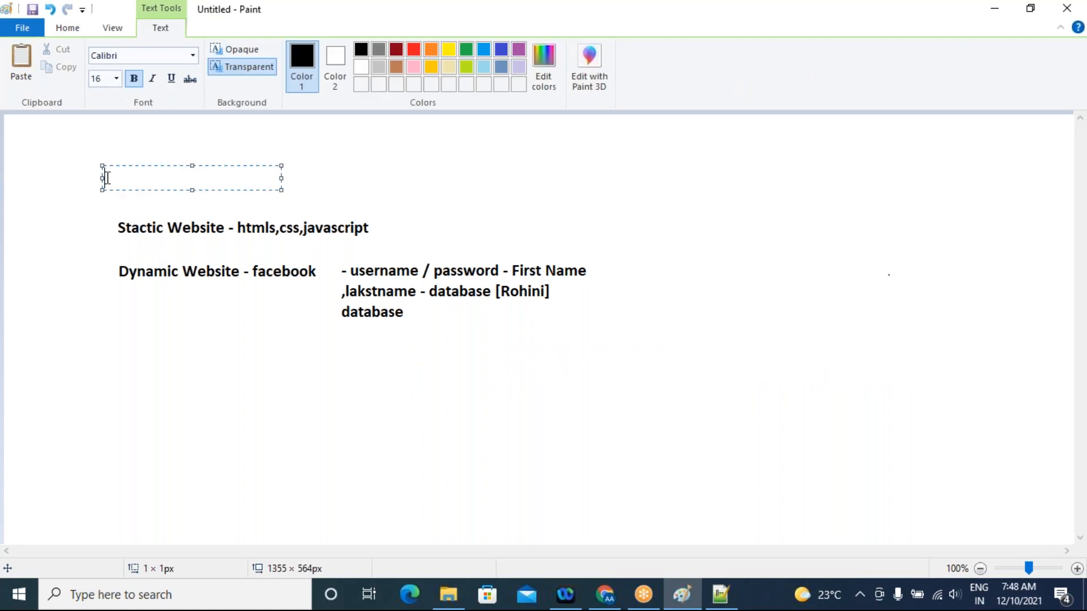
pyautogui.click(75, 211)
pyautogui.hotkey('ctrl', 'a')
pyautogui.press('Delete')
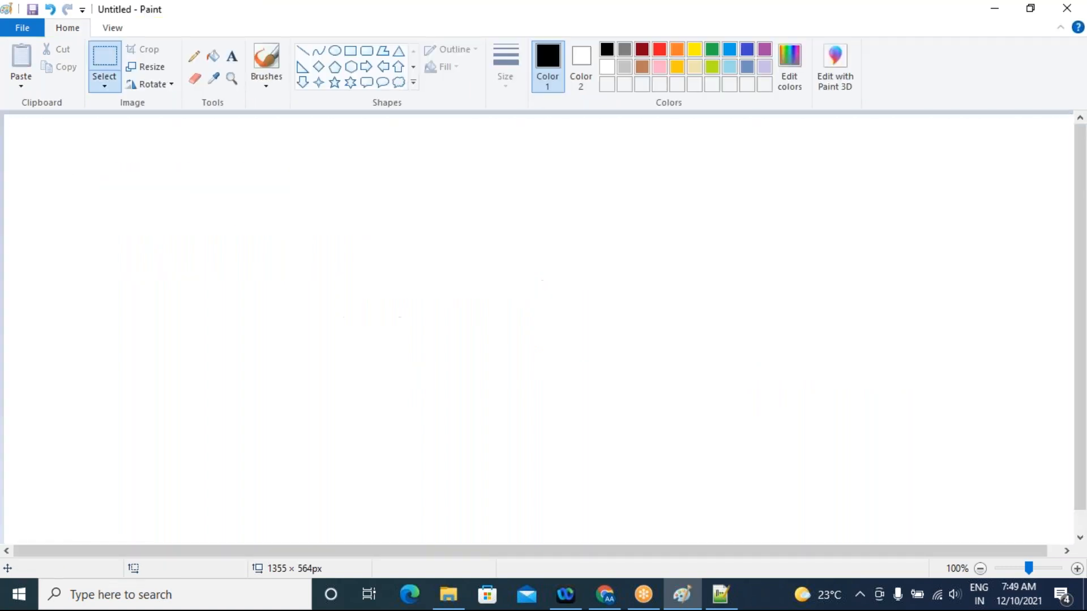
# Add the text "Static website" to the blank canvas and move it farther down and to the right
pyautogui.click(231, 56)
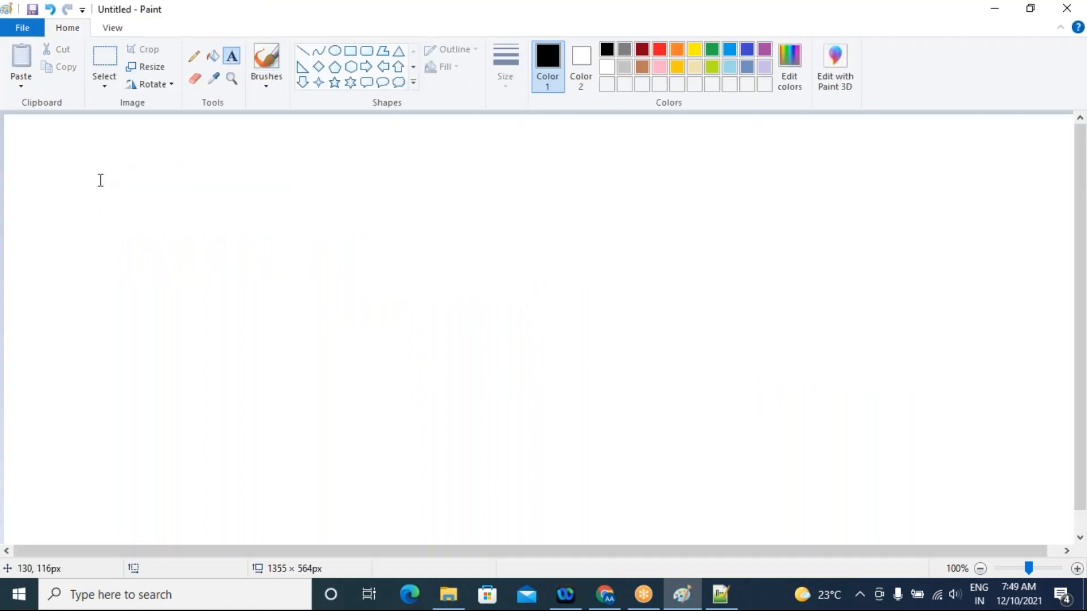
pyautogui.click(127, 187)
pyautogui.write('Static website')
pyautogui.click(230, 242)
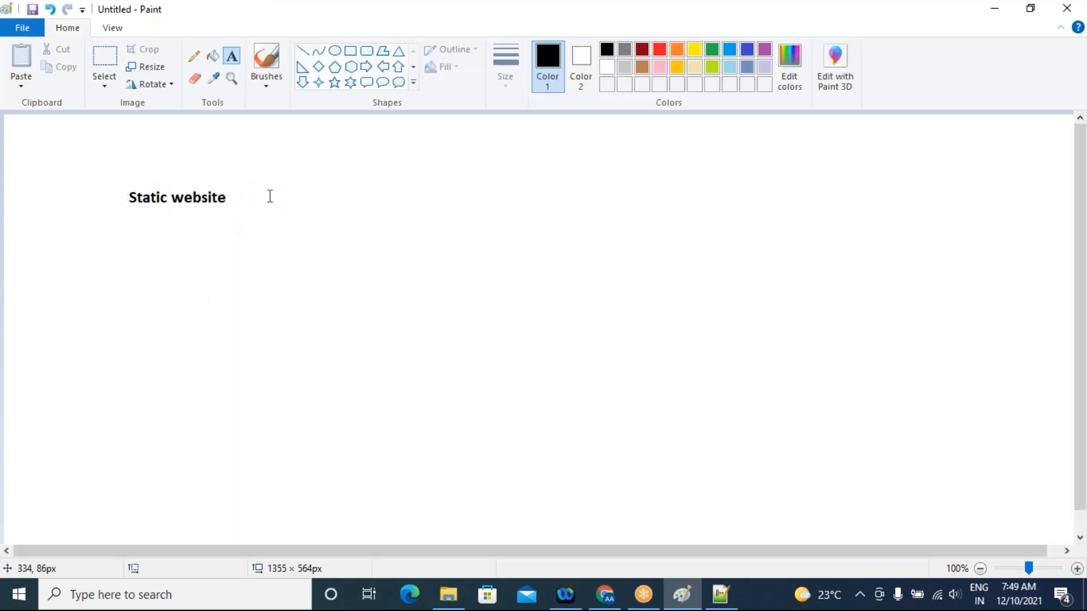
pyautogui.click(105, 57)
pyautogui.moveTo(118, 182); pyautogui.dragTo(231, 219)
pyautogui.moveTo(177, 194); pyautogui.dragTo(283, 280)
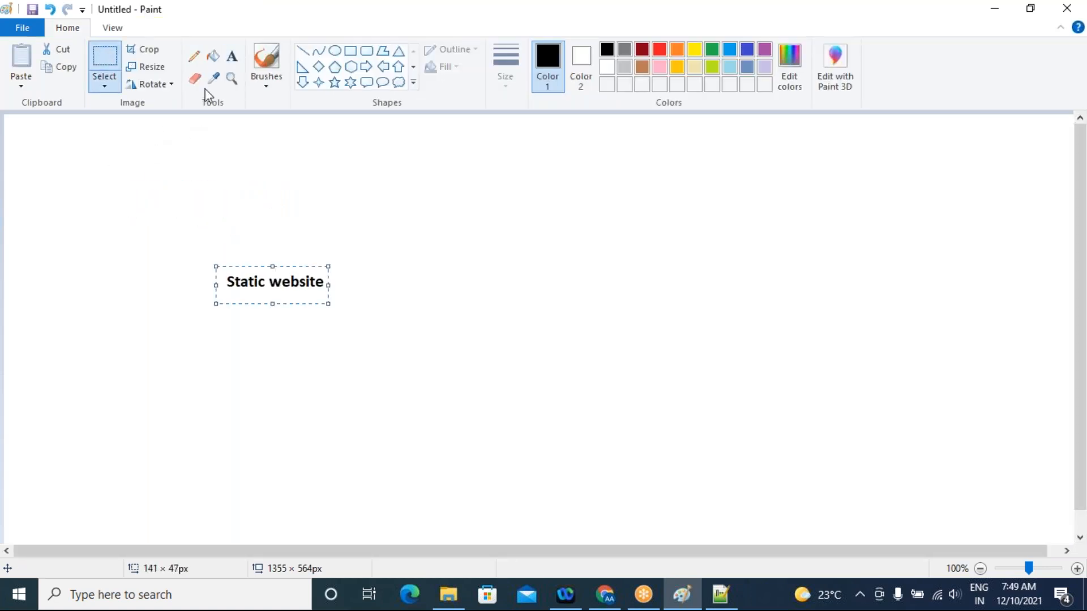
# Add the text "Storage account" above "Static website" and frame the "Static website" text with a rectangle about 179 × 105 px
pyautogui.click(233, 58)
pyautogui.click(185, 217)
pyautogui.write('Storage account')
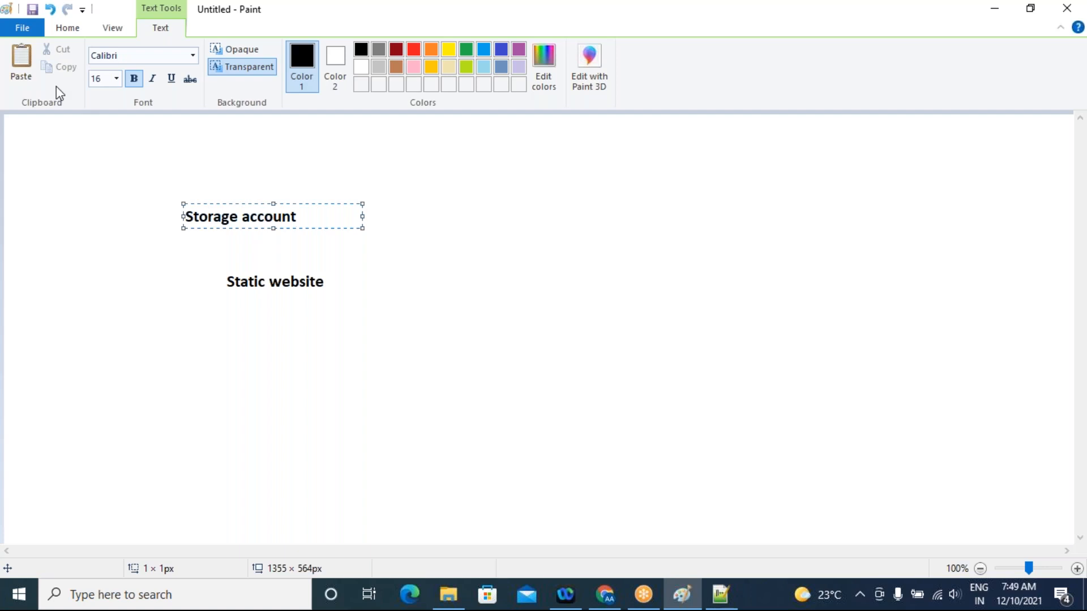
pyautogui.click(262, 310)
pyautogui.click(351, 51)
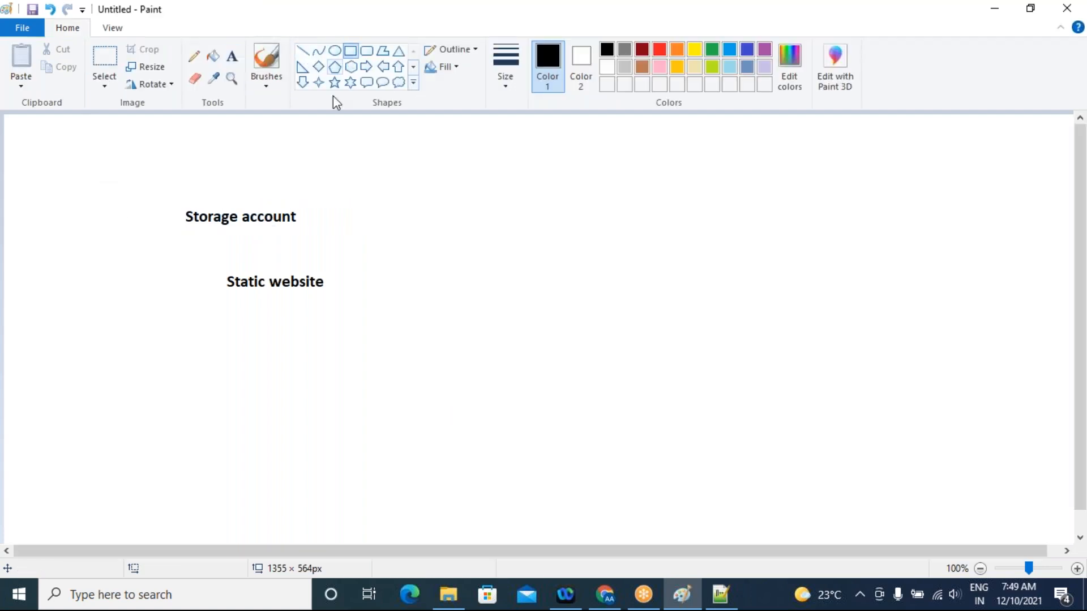
pyautogui.moveTo(205, 255); pyautogui.dragTo(347, 337)
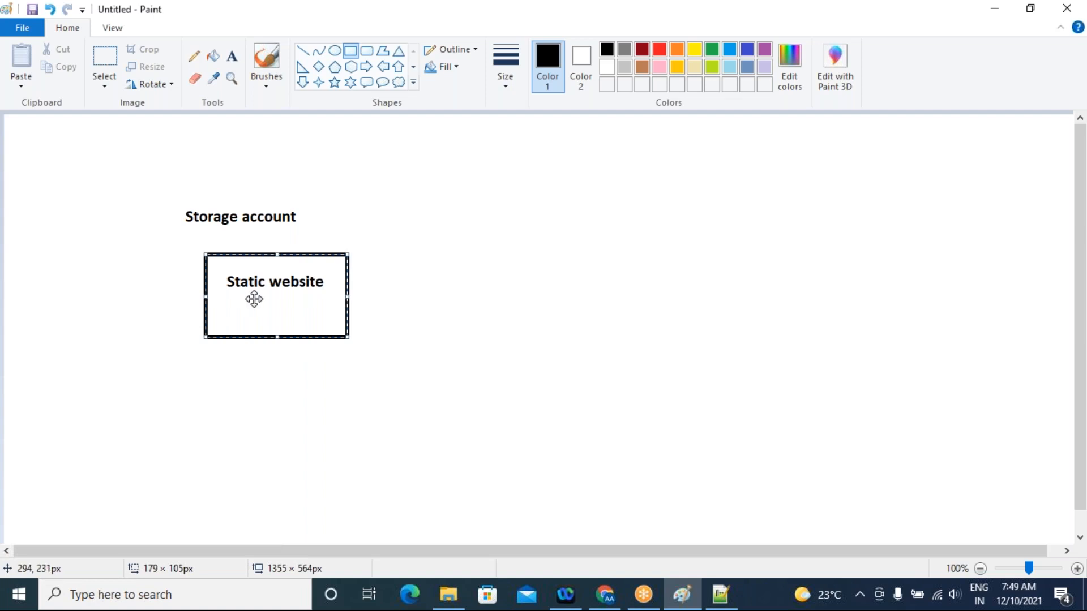
# Add a two-line note beside the rectangle reading "$web - Hompage.html" and "- Erroepage.html"
pyautogui.click(232, 58)
pyautogui.click(413, 246)
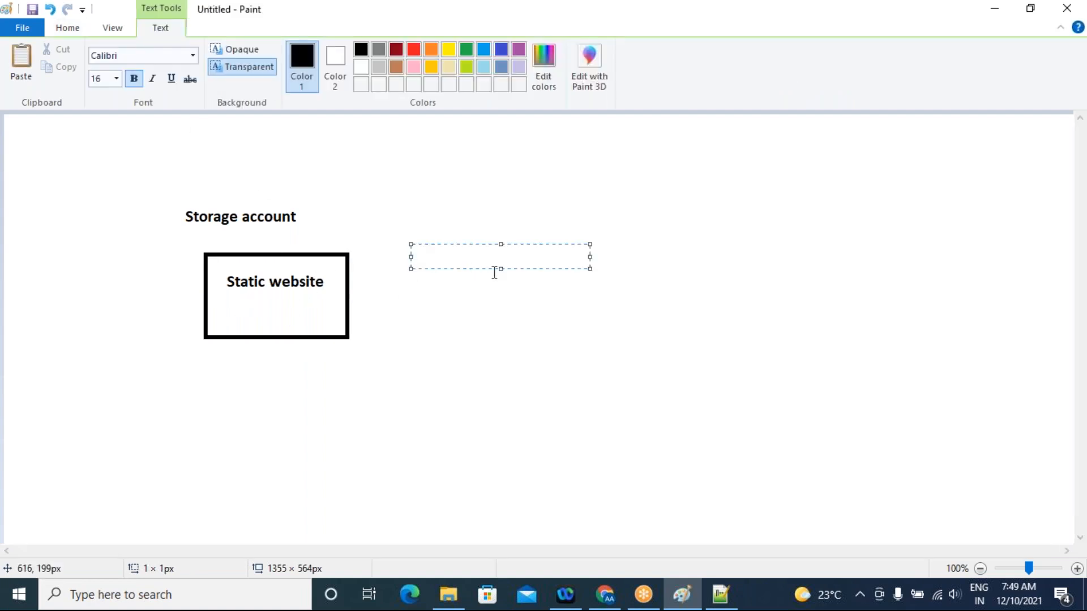
pyautogui.write('$web')
pyautogui.write('- Hompage.html')
pyautogui.press('Return')
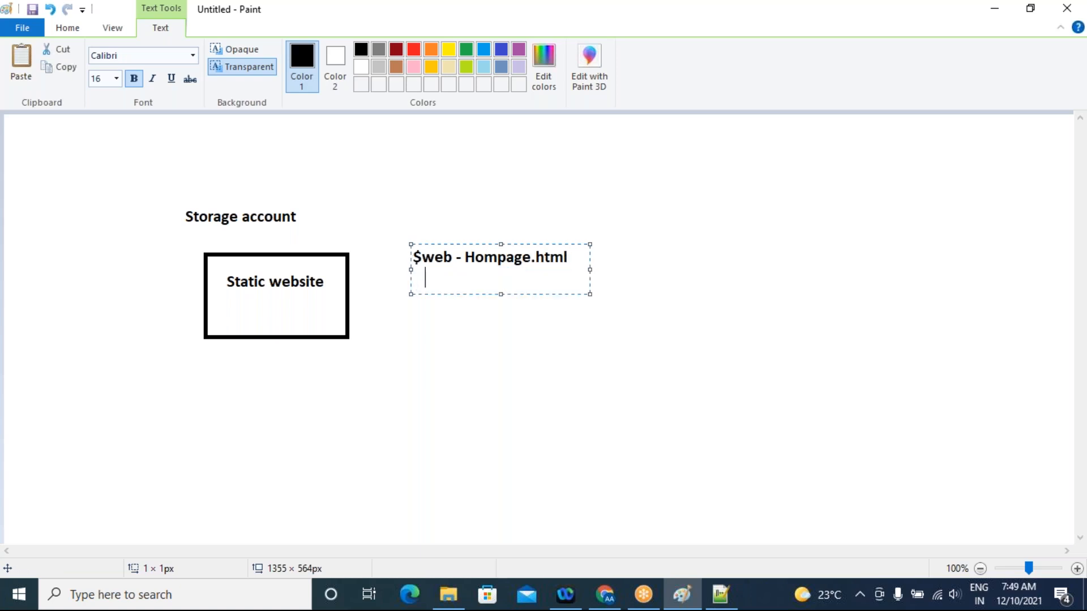
pyautogui.write('- Erroepage.html')
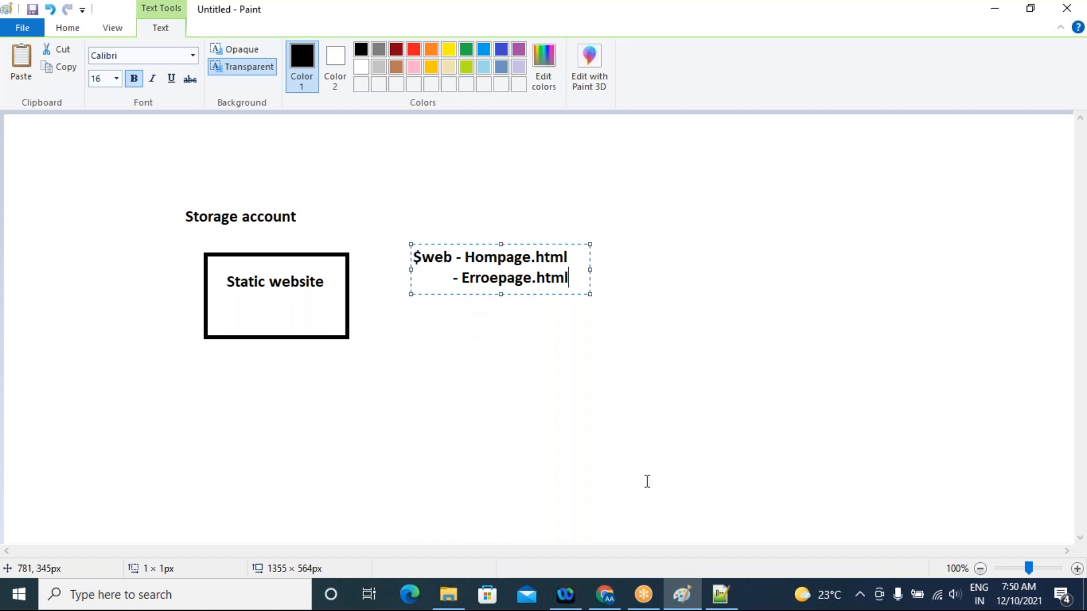
# Switch to the Azure portal in Chrome, try naming a new olanedev1 container $web, and discard the form
pyautogui.click(605, 594)
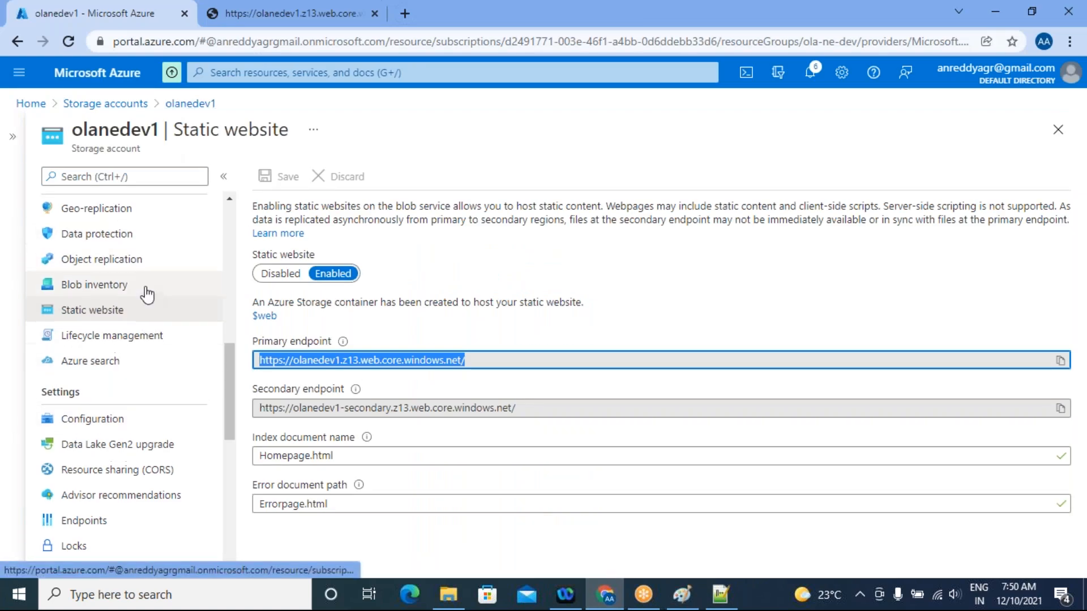
pyautogui.scroll(10, 113, 294)
pyautogui.click(93, 444)
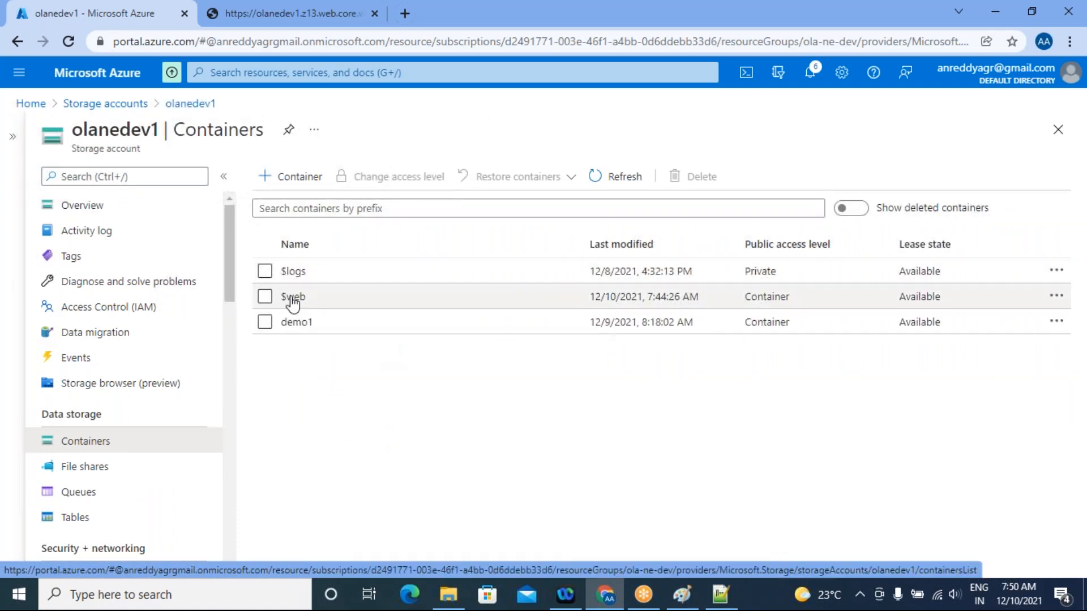
pyautogui.click(290, 176)
pyautogui.click(903, 182)
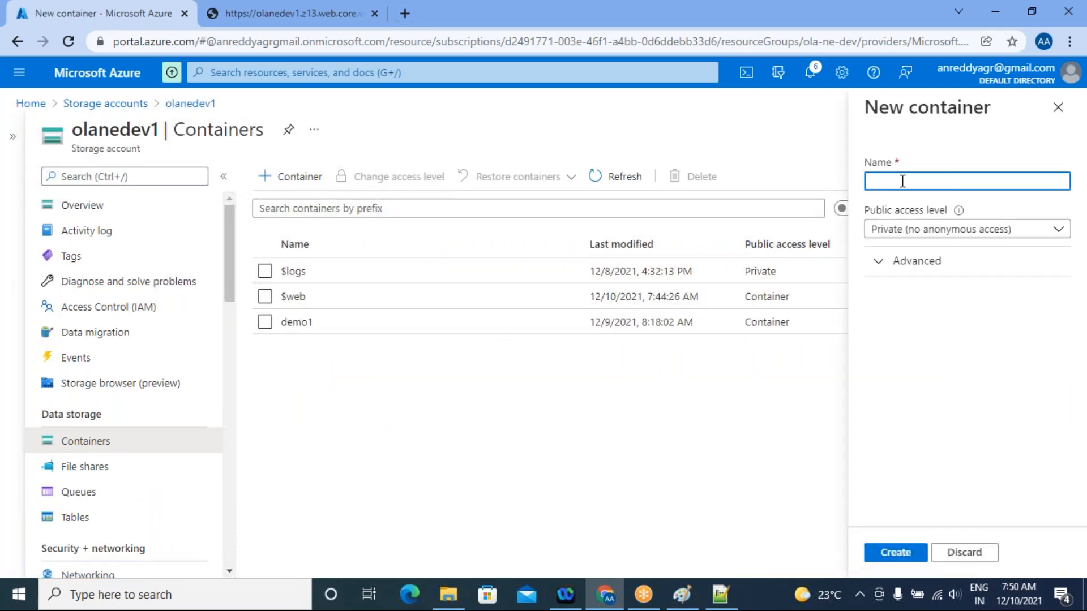
pyautogui.write('$web')
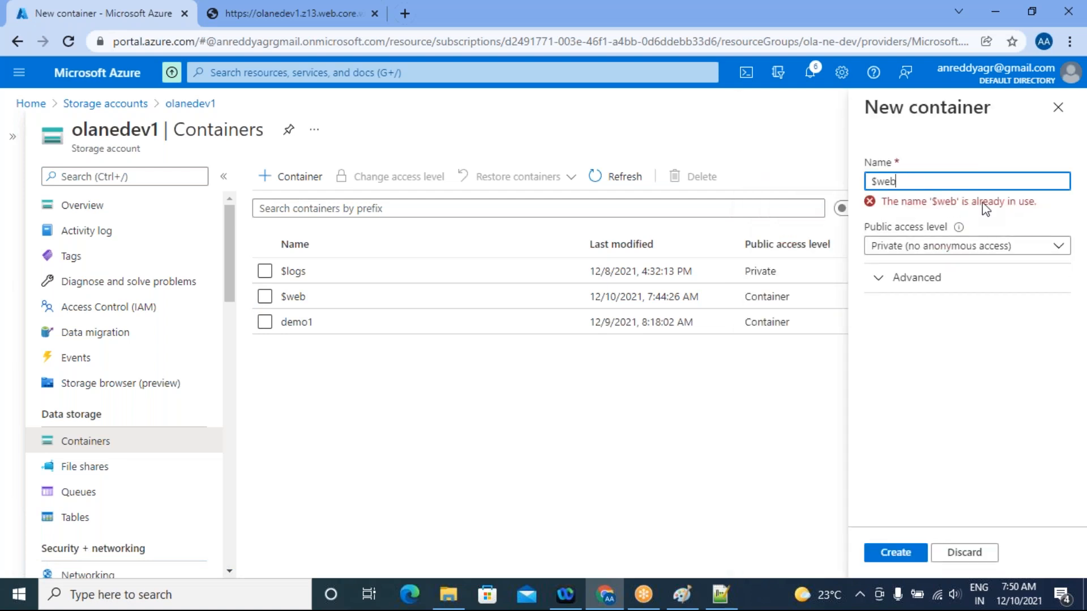
pyautogui.click(954, 552)
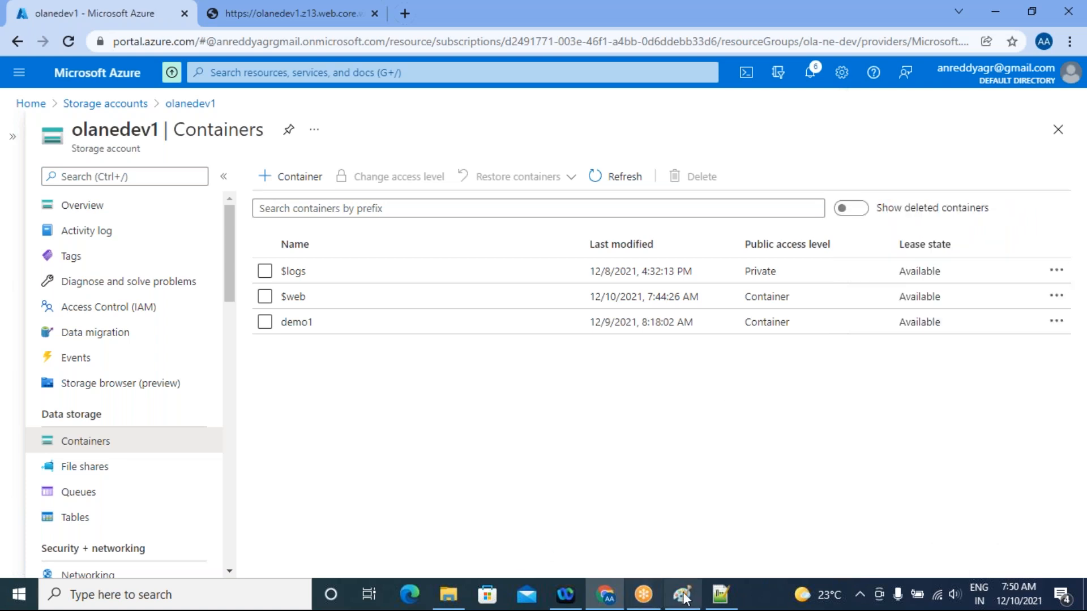
# Switch back to Paint and draw black pencil lines connecting the "Static website" rectangle to the Hompage.html and Erroepage.html entries
pyautogui.click(683, 594)
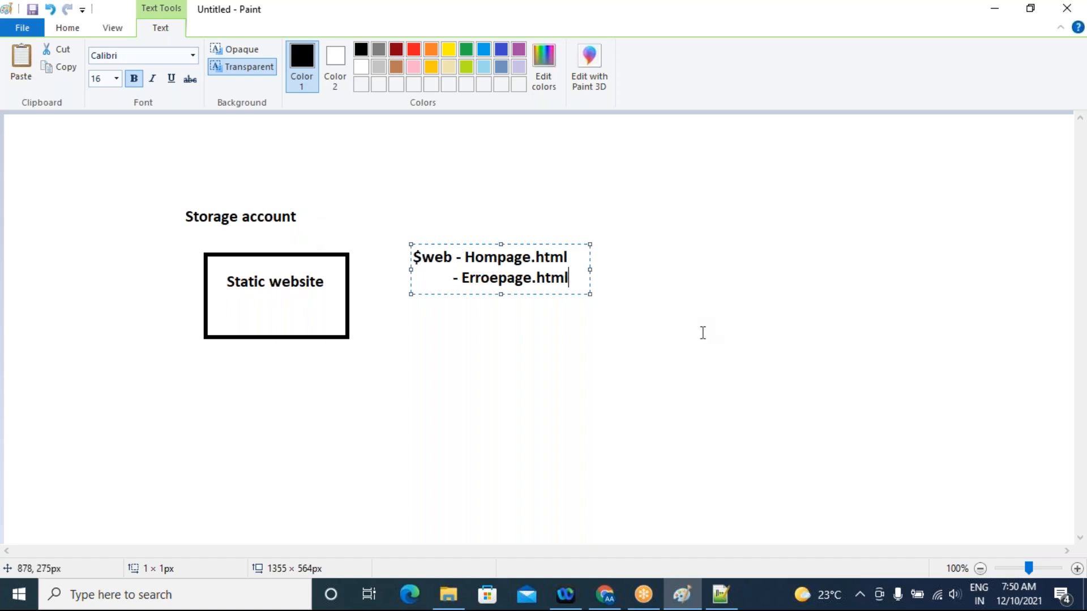
pyautogui.click(631, 379)
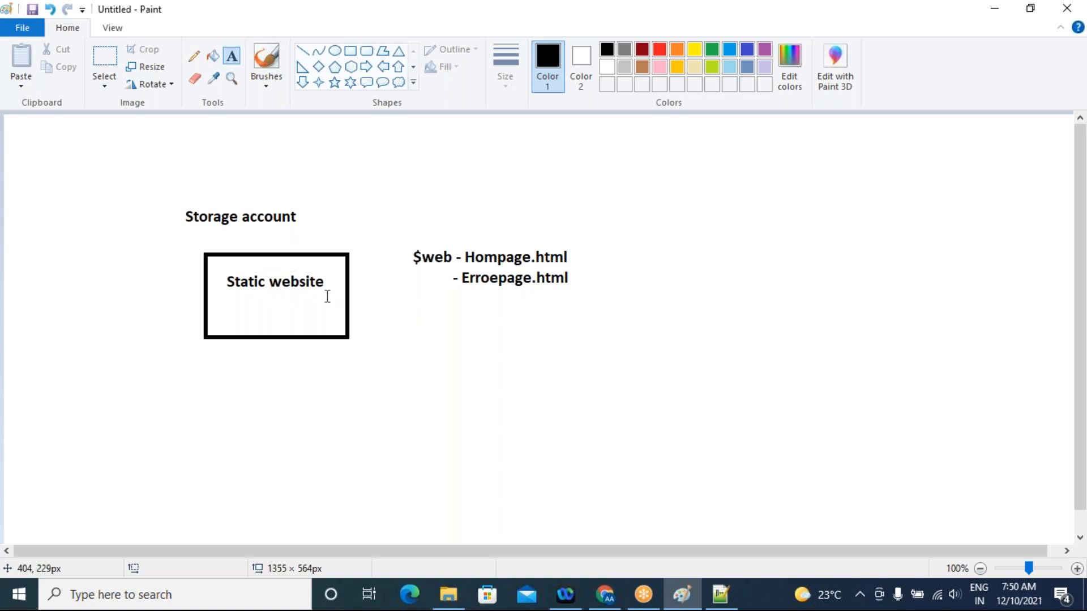
pyautogui.click(213, 78)
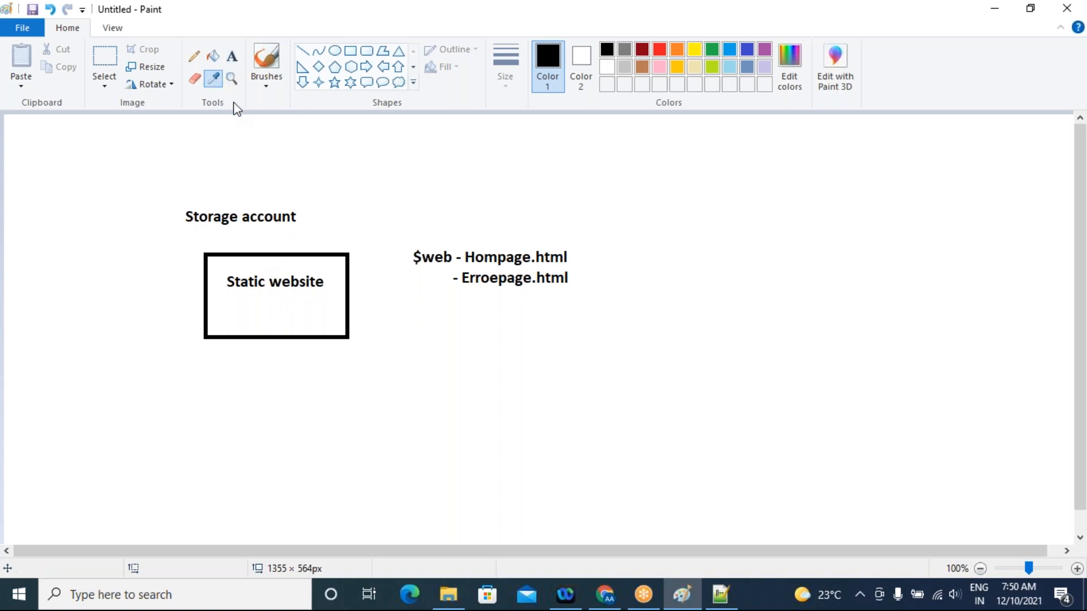
pyautogui.click(424, 269)
pyautogui.click(350, 51)
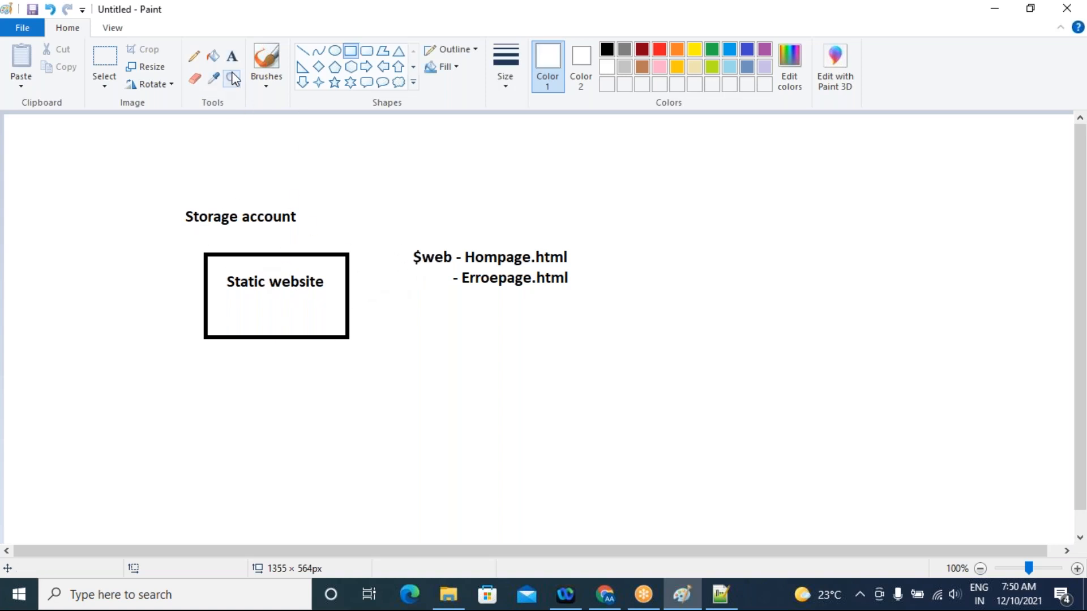
pyautogui.click(194, 56)
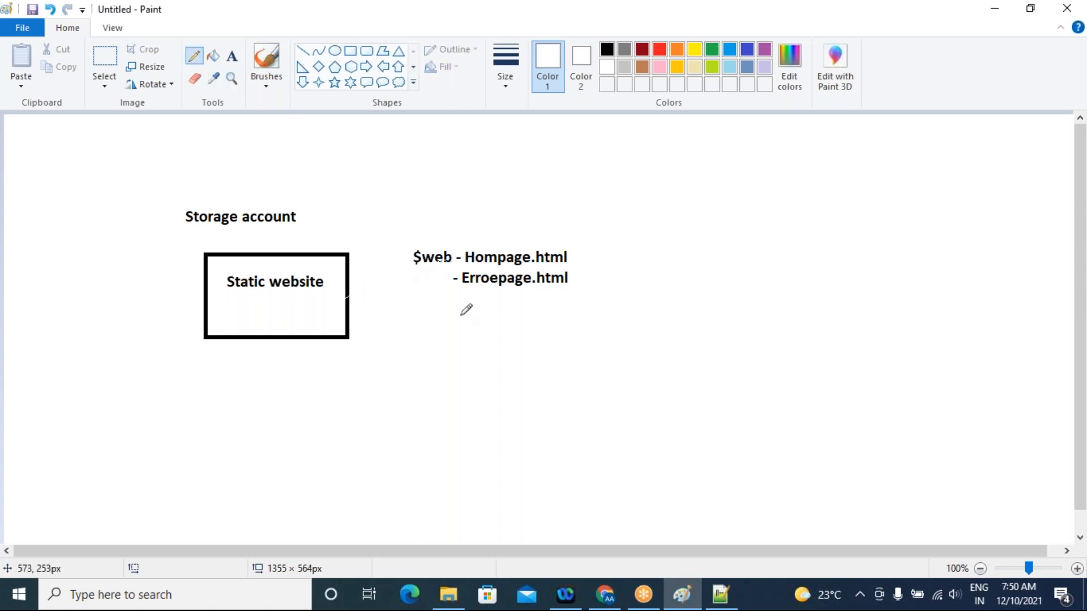
pyautogui.click(607, 50)
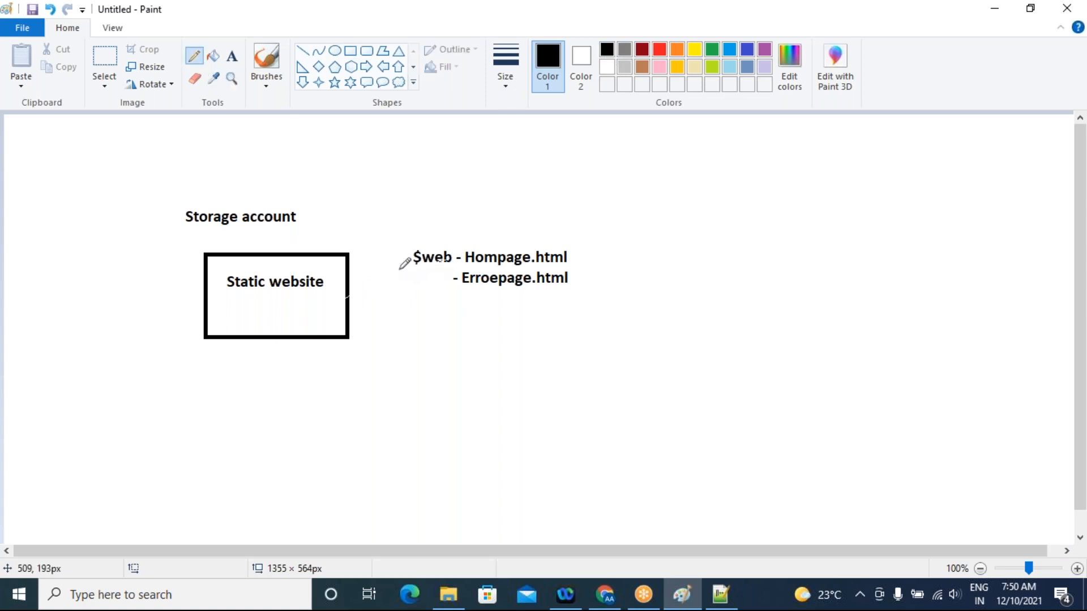
pyautogui.moveTo(348, 292); pyautogui.dragTo(458, 258)
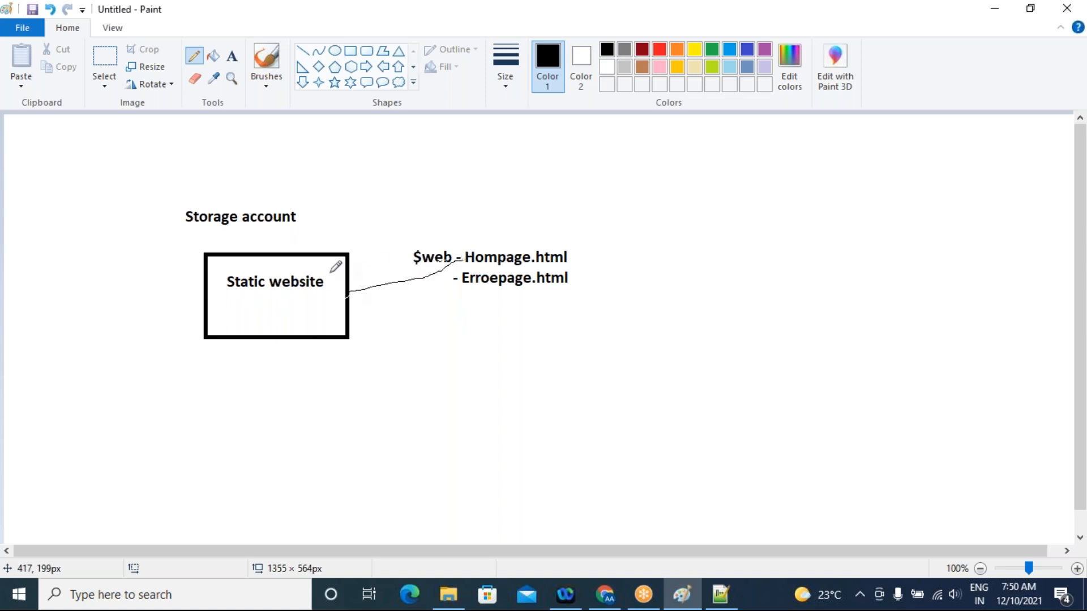
pyautogui.moveTo(453, 287); pyautogui.dragTo(352, 294)
# Return to the Azure portal in Chrome, open olanedev1's static website settings and highlight the primary endpoint URL
pyautogui.click(609, 597)
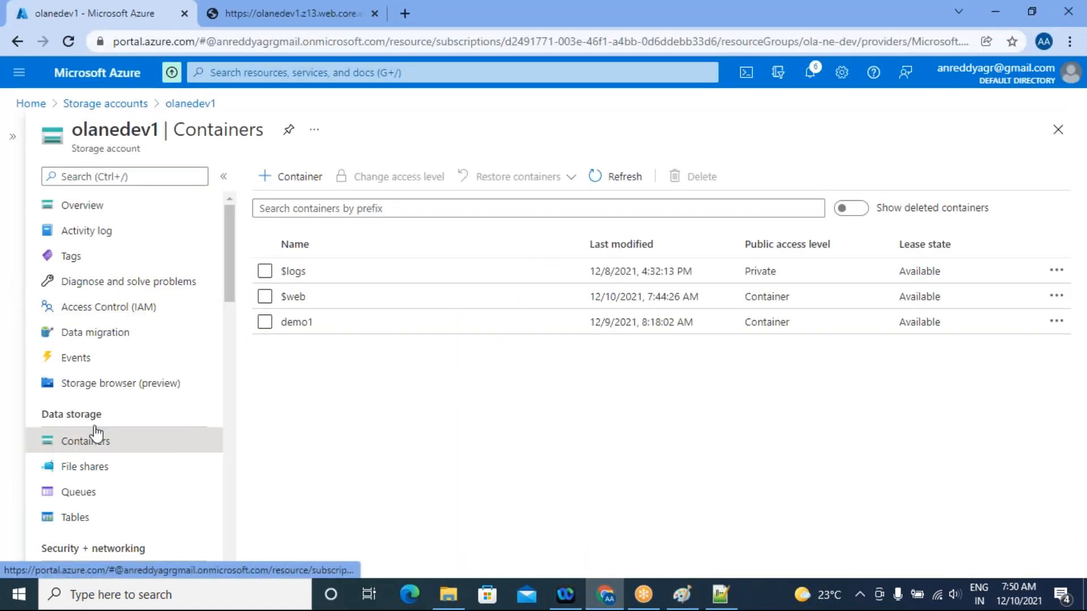
pyautogui.scroll(-5, 138, 310)
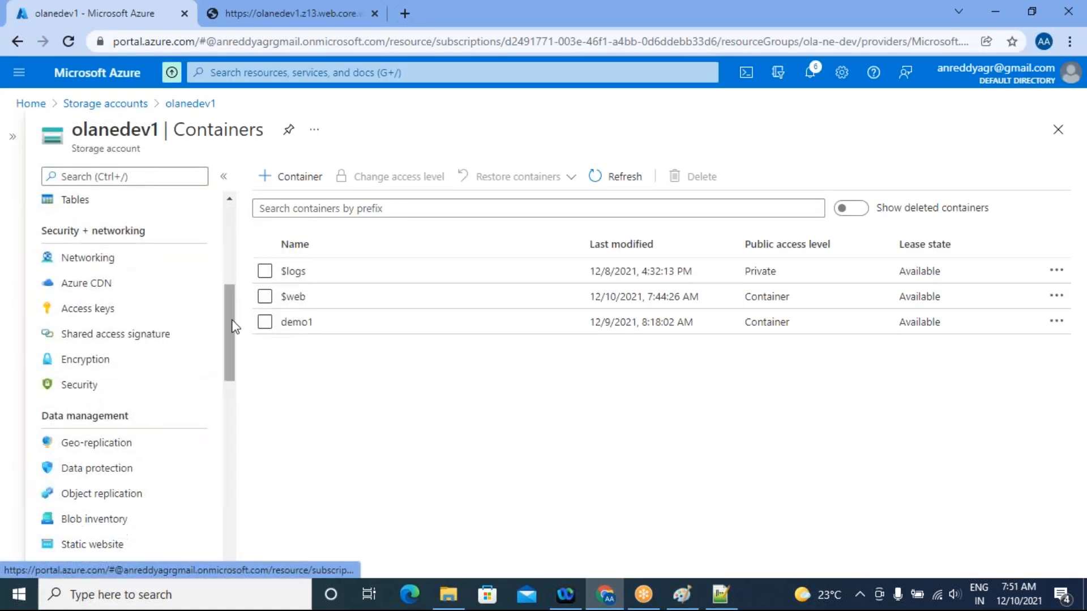
pyautogui.click(266, 16)
pyautogui.click(170, 13)
pyautogui.scroll(3, 107, 450)
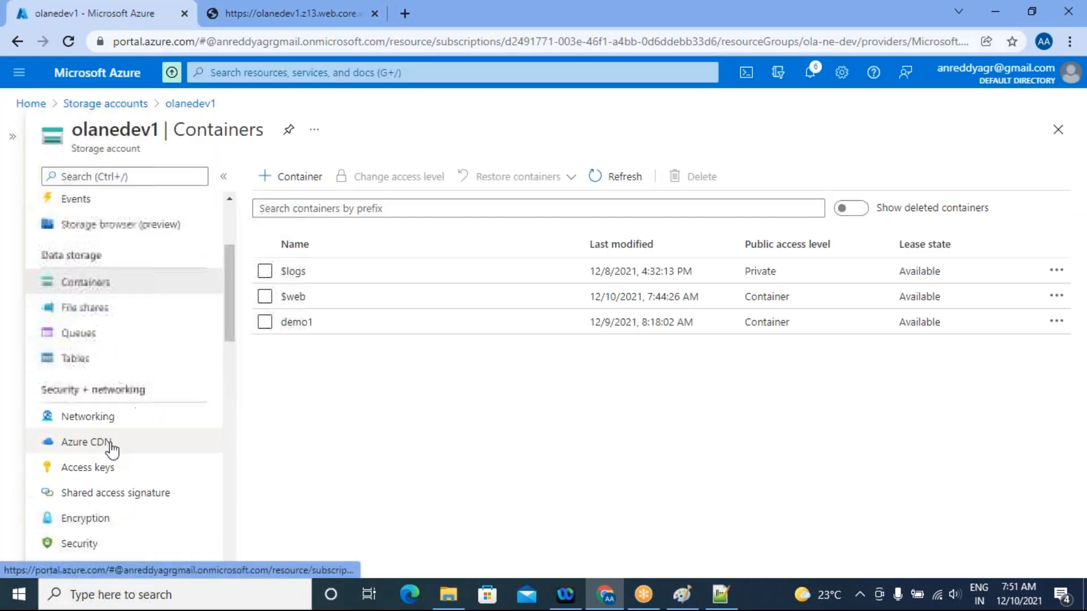
pyautogui.scroll(2, 114, 420)
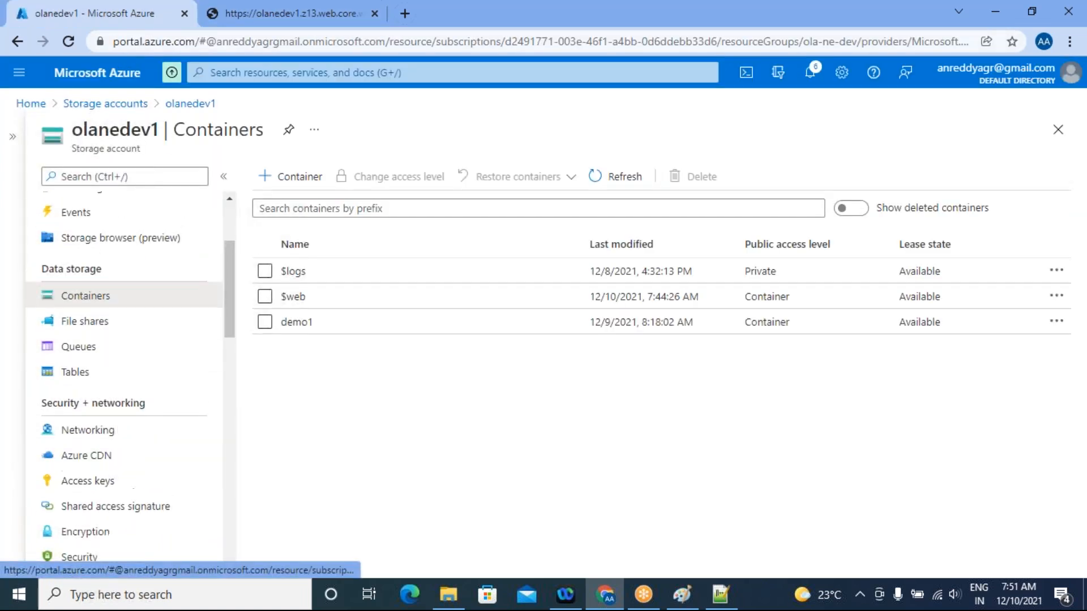
pyautogui.scroll(2, 125, 389)
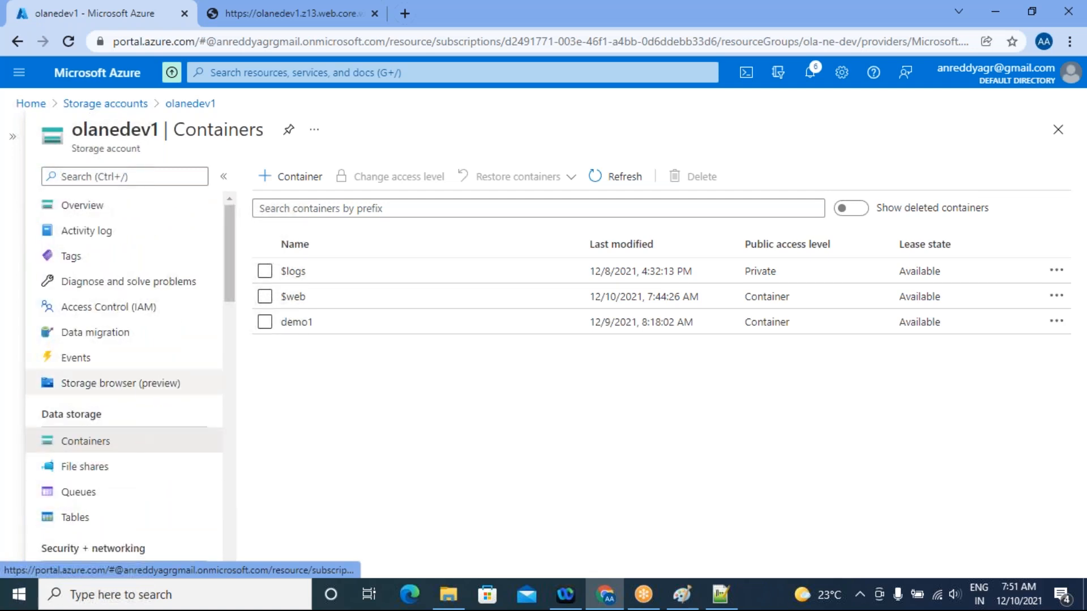
pyautogui.scroll(-4, 125, 390)
pyautogui.scroll(-4, 124, 384)
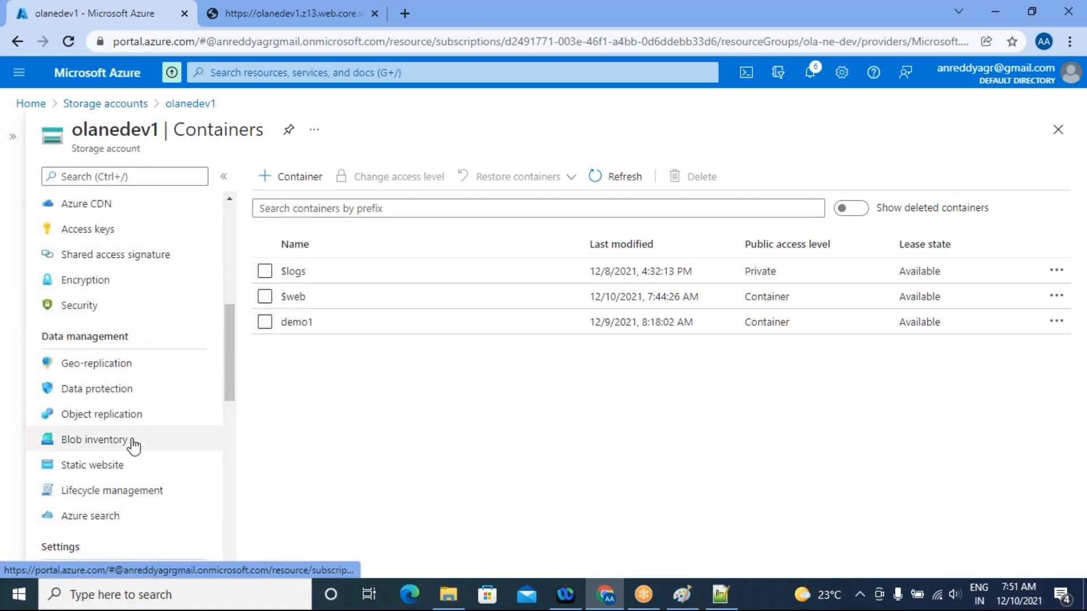
pyautogui.click(125, 471)
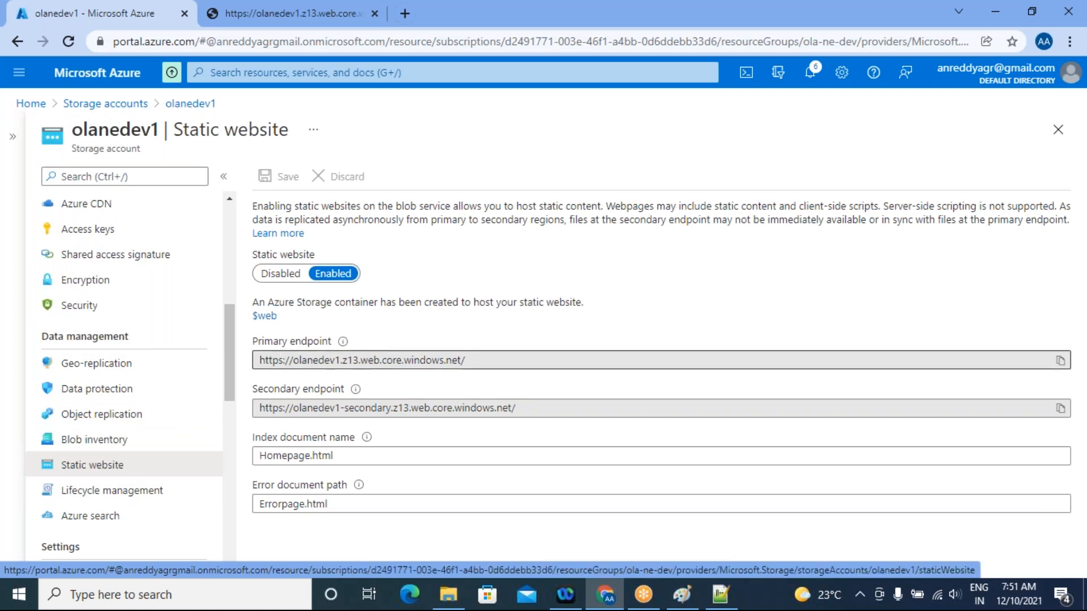
pyautogui.moveTo(475, 360); pyautogui.dragTo(255, 361)
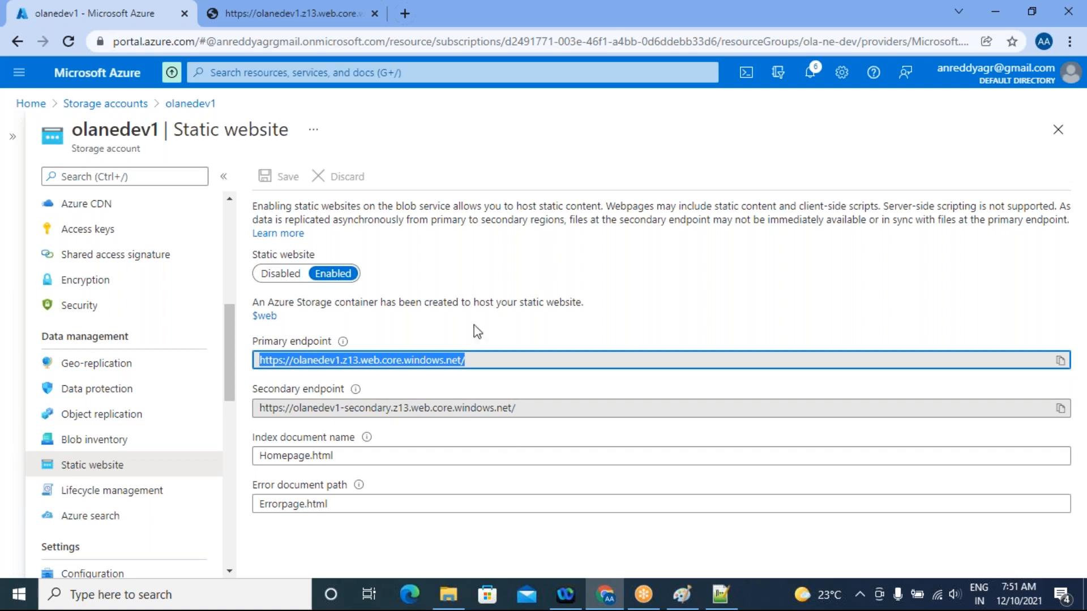
# Switch to Paint and clear the whole static website diagram from the canvas
pyautogui.click(683, 595)
pyautogui.click(640, 366)
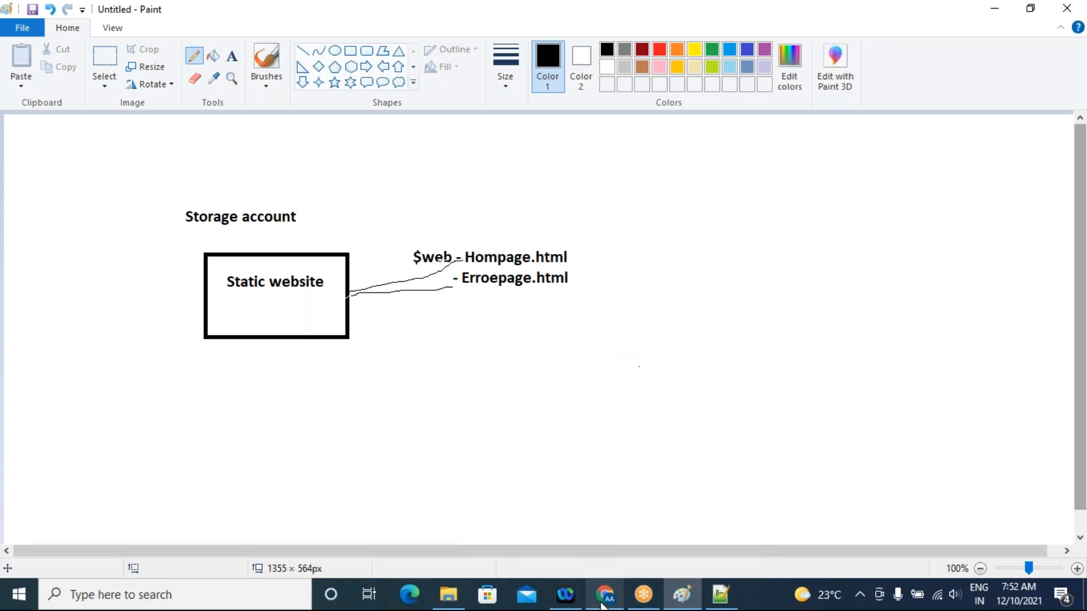
pyautogui.click(104, 56)
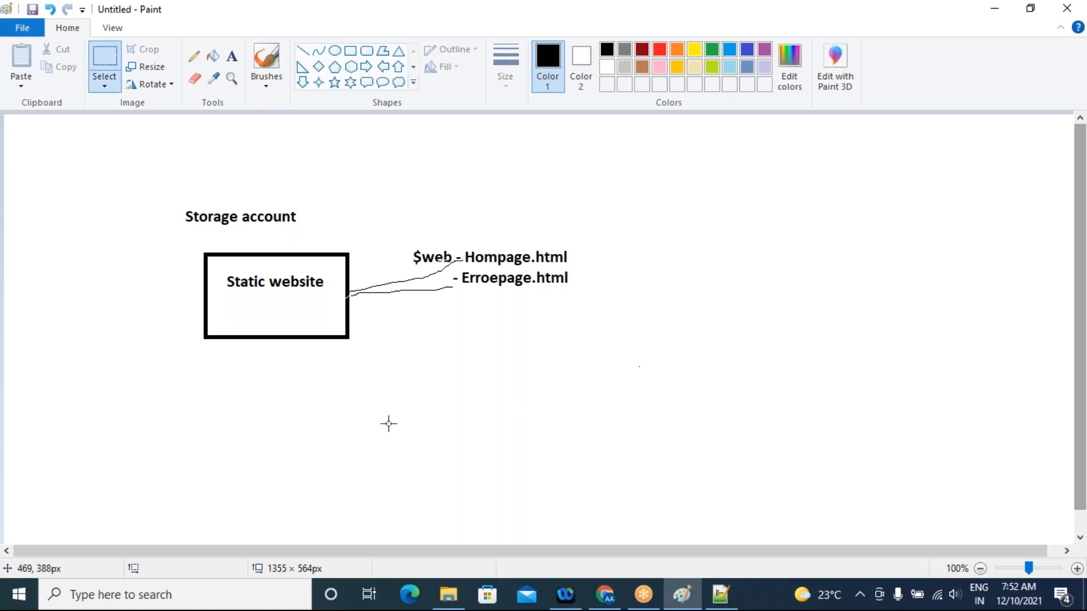
pyautogui.hotkey('ctrl', 'a')
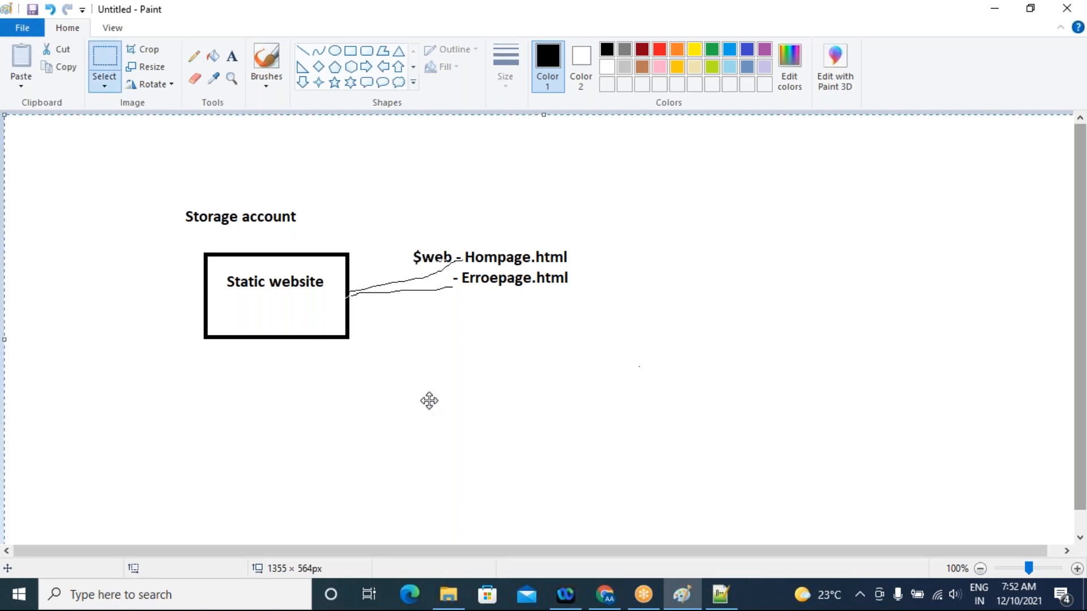
pyautogui.moveTo(440, 188); pyautogui.dragTo(444, 184)
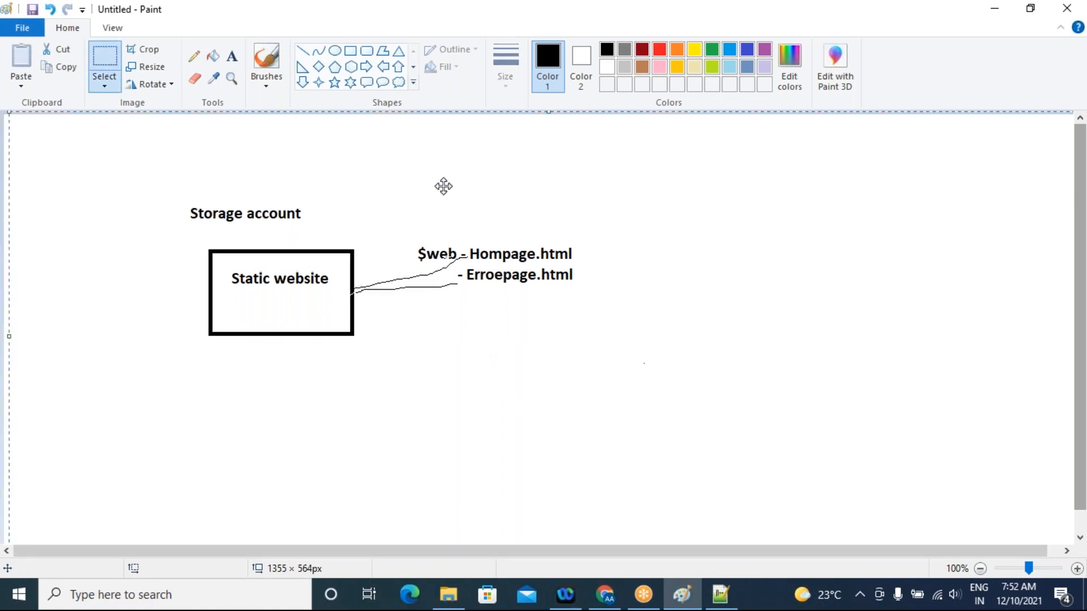
pyautogui.press('Delete')
# Switch to the Azure portal in Chrome and open the Alerts page of the olanedev1 storage account
pyautogui.click(605, 596)
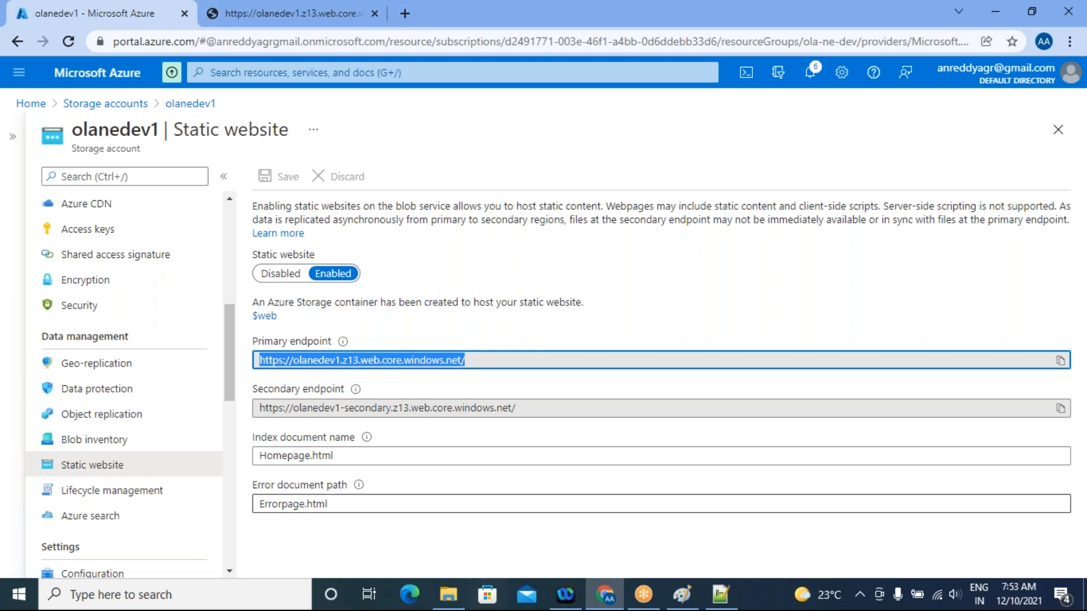
pyautogui.scroll(-5, 34, 429)
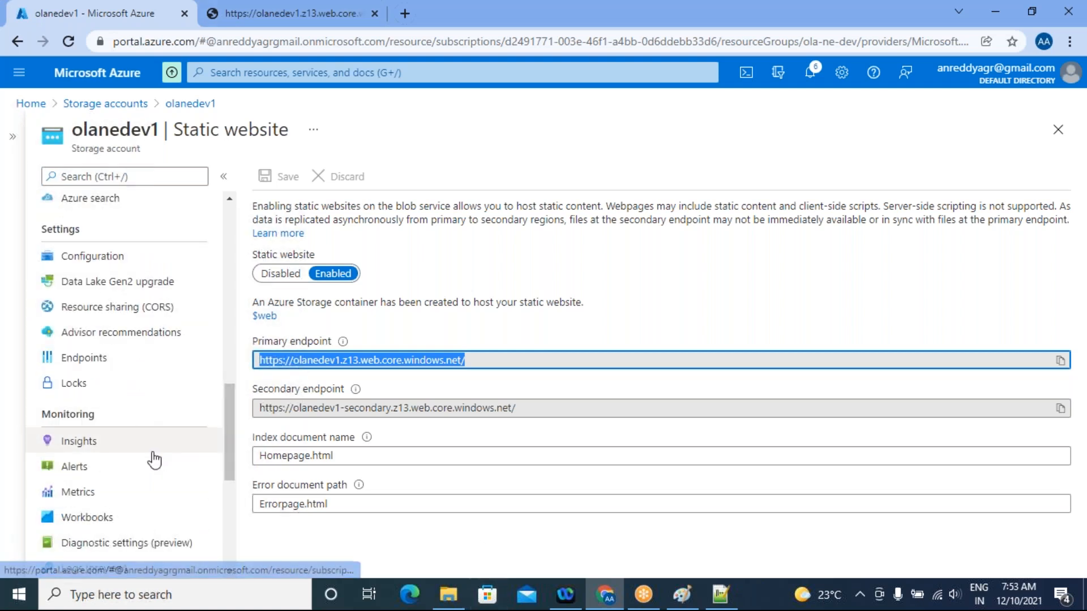
pyautogui.scroll(1, 152, 462)
pyautogui.scroll(-1, 148, 473)
pyautogui.click(98, 468)
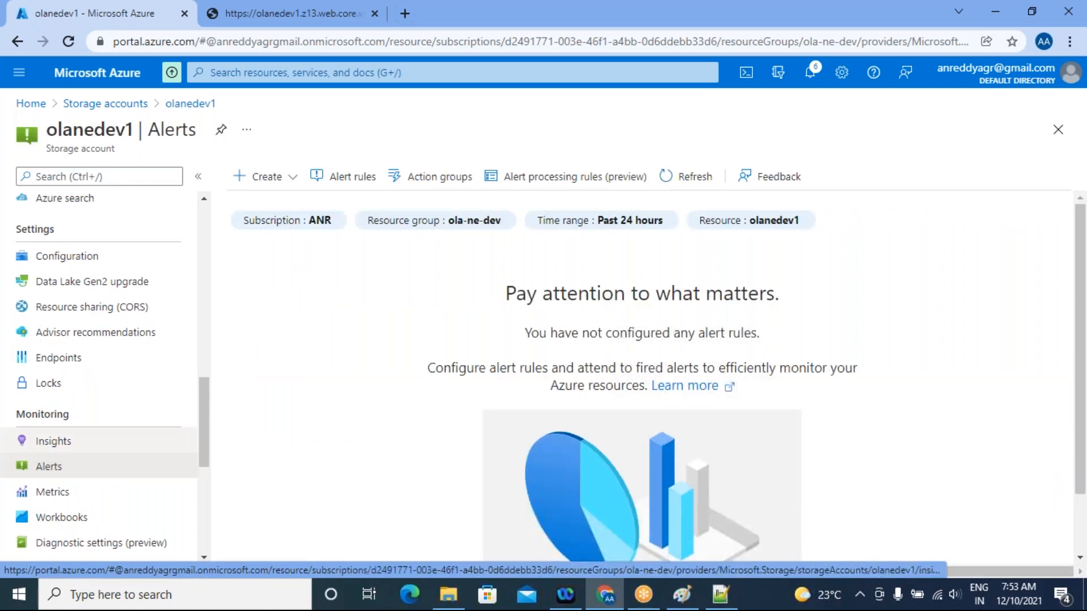
pyautogui.scroll(-1, 856, 381)
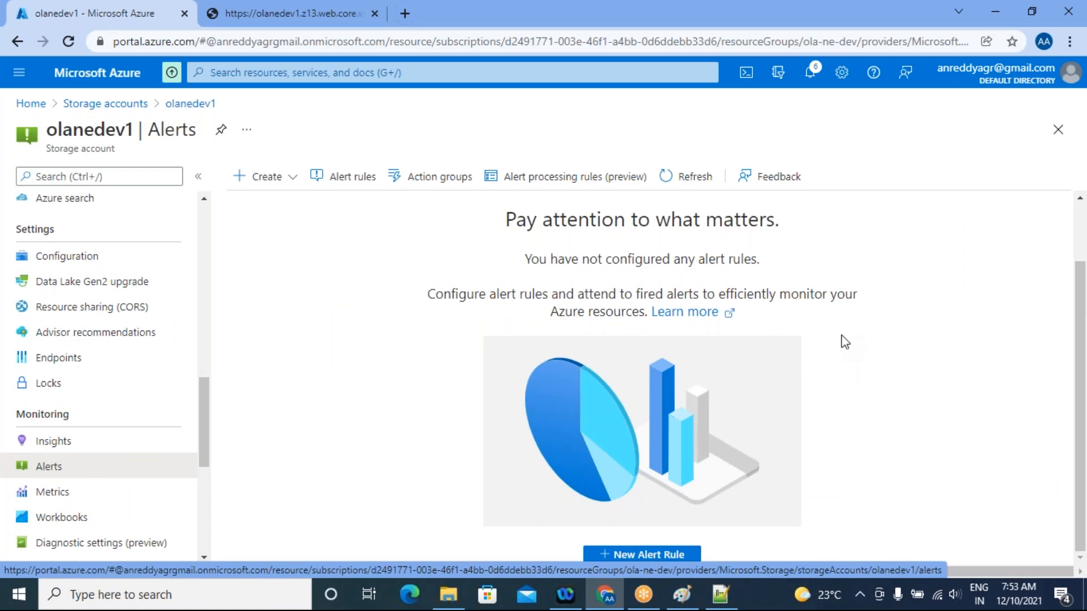
# Switch to Paint and add the text "Alerts - to track your storage account" near the canvas's upper-left corner
pyautogui.click(682, 595)
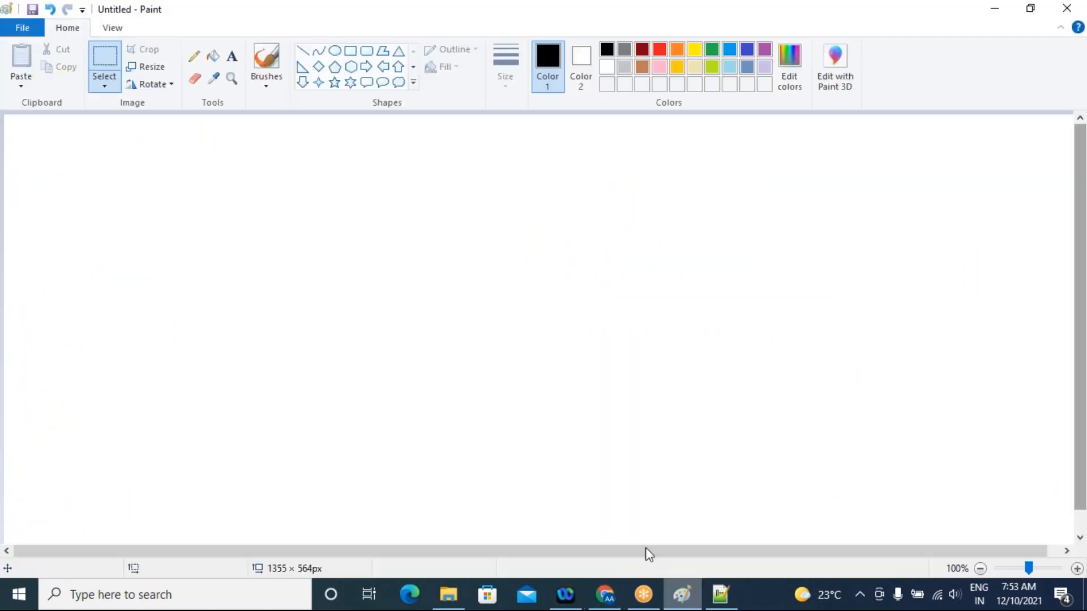
pyautogui.click(232, 56)
pyautogui.click(139, 142)
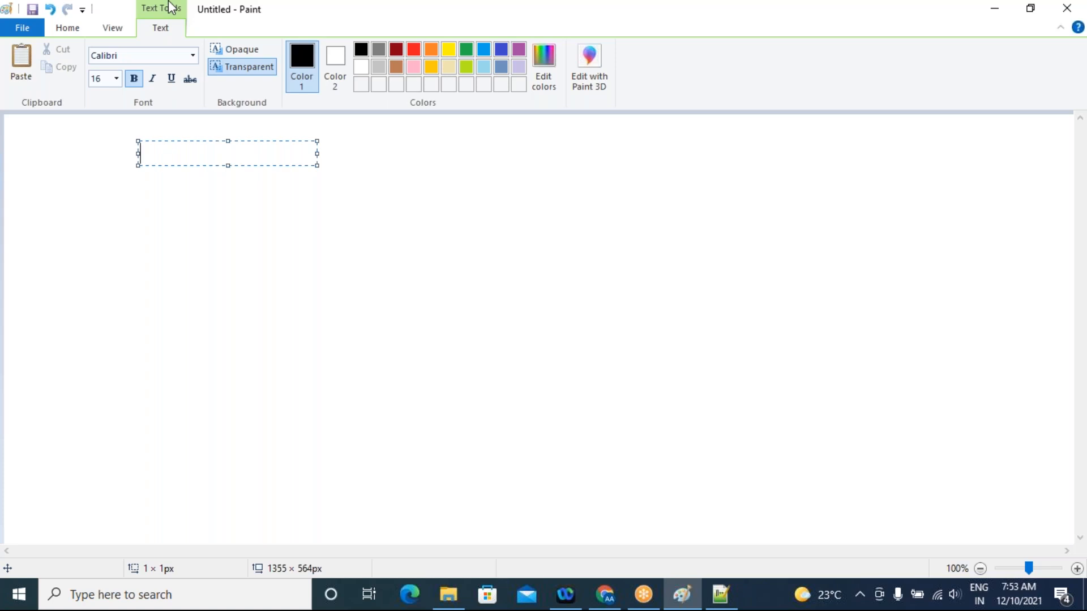
pyautogui.write('Alerts - ')
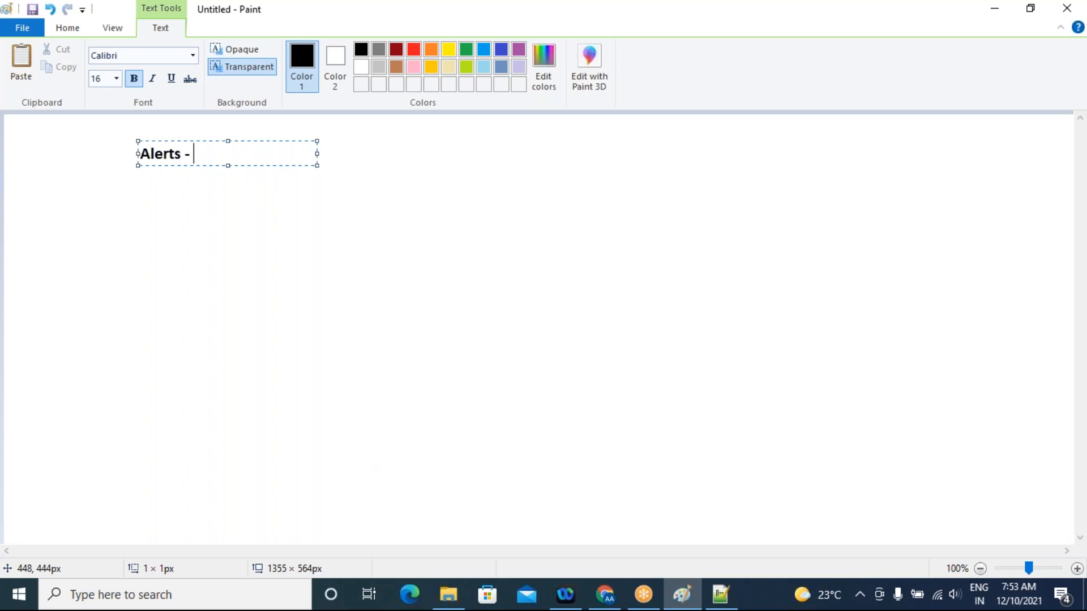
pyautogui.write('to track your sto')
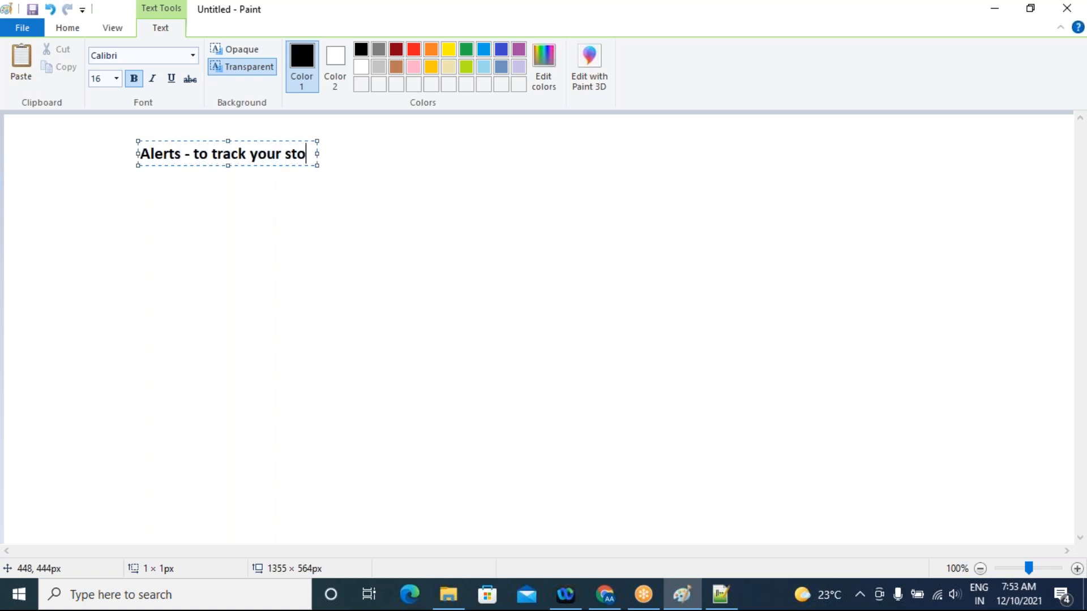
pyautogui.write('rage acc')
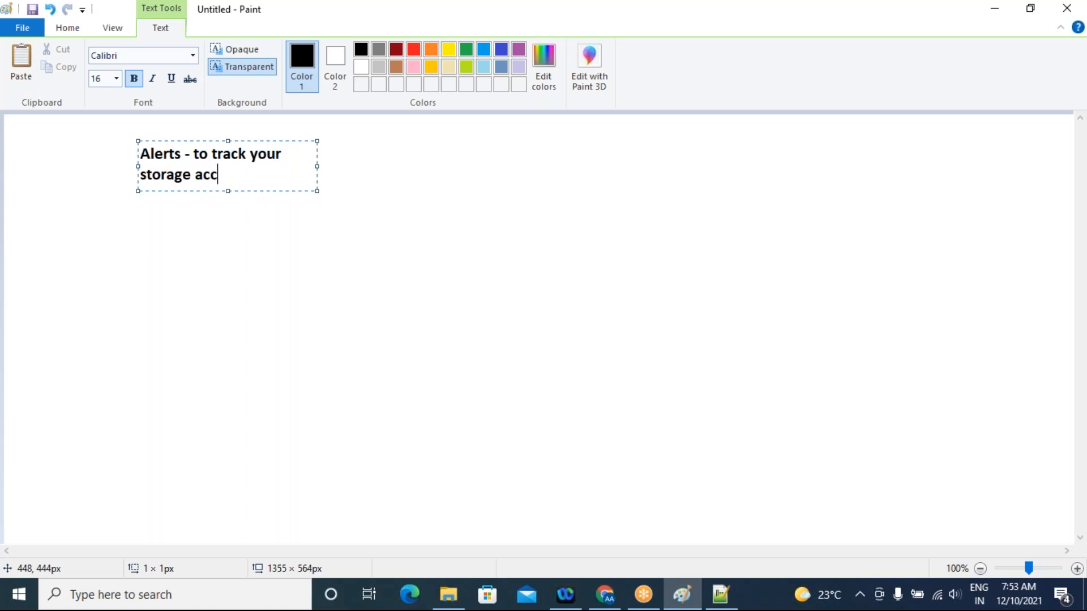
pyautogui.write('ount')
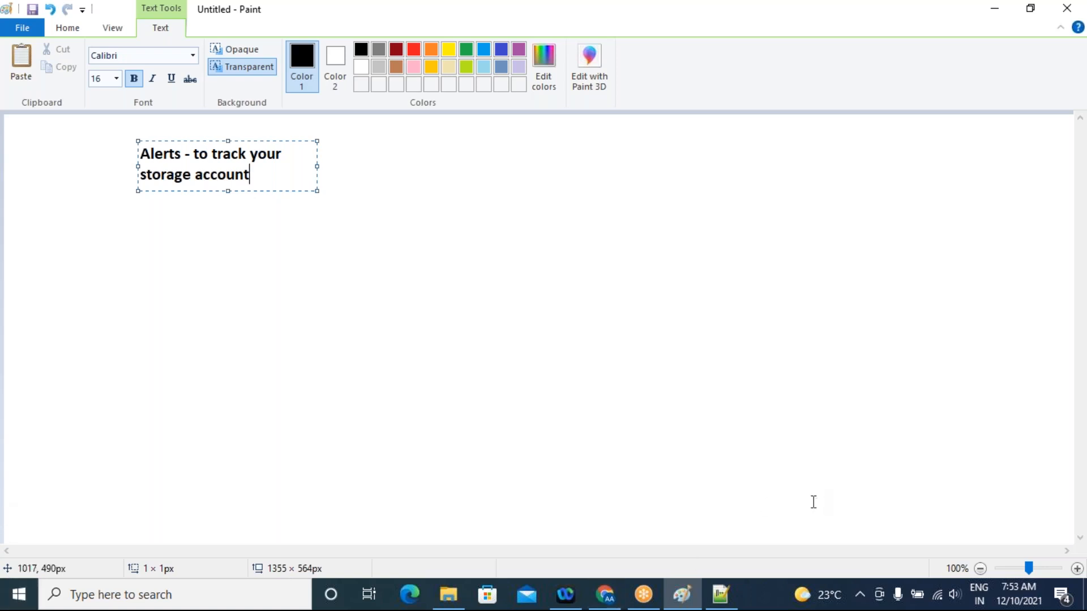
pyautogui.click(696, 233)
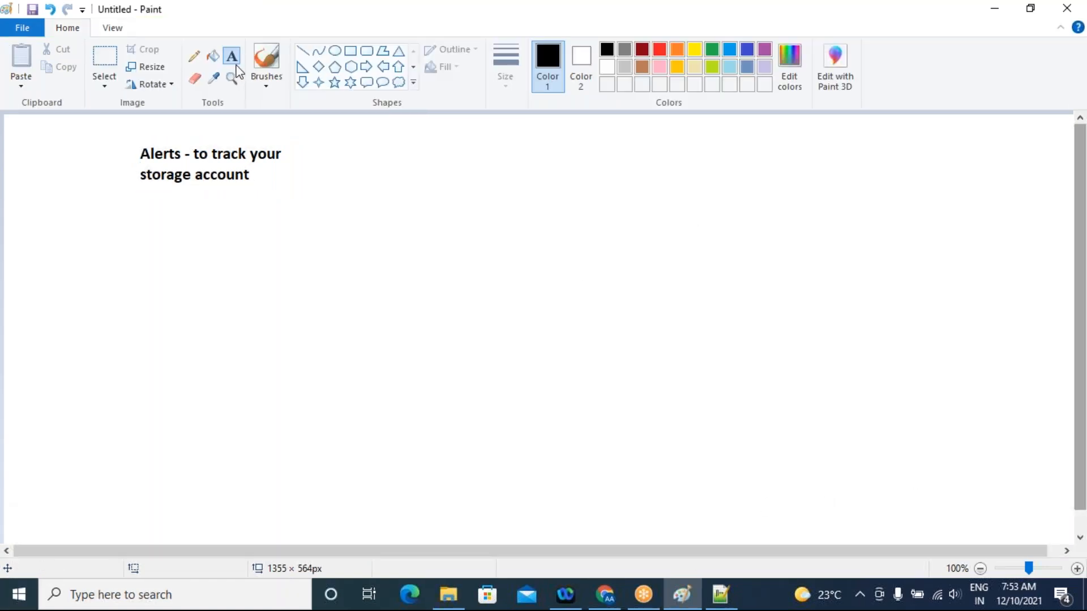
# Add a "Storage Account" label below the Alerts note
pyautogui.click(101, 254)
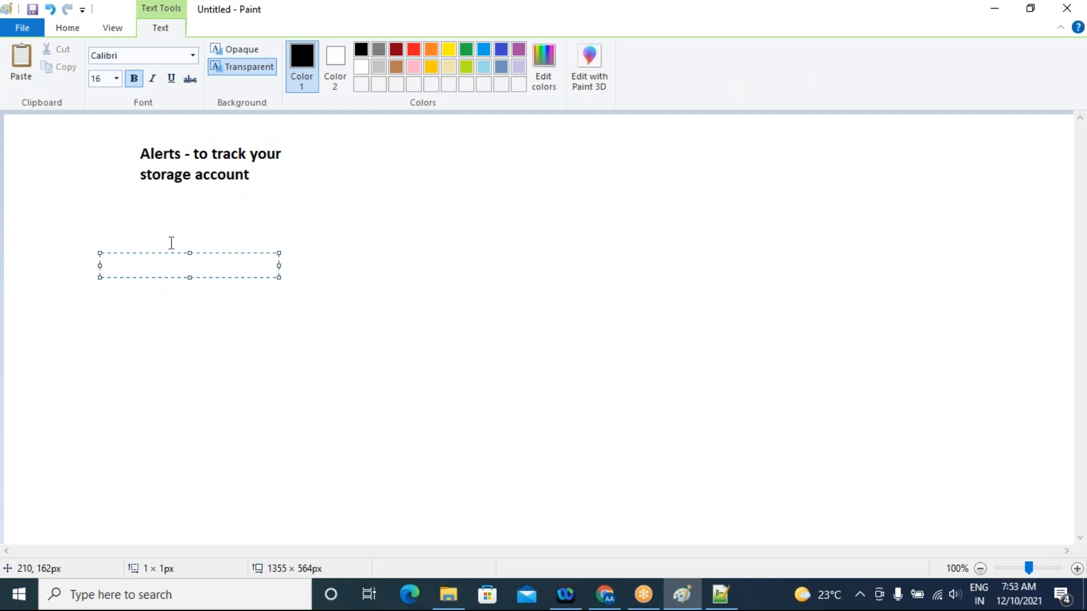
pyautogui.write('Storage Acco')
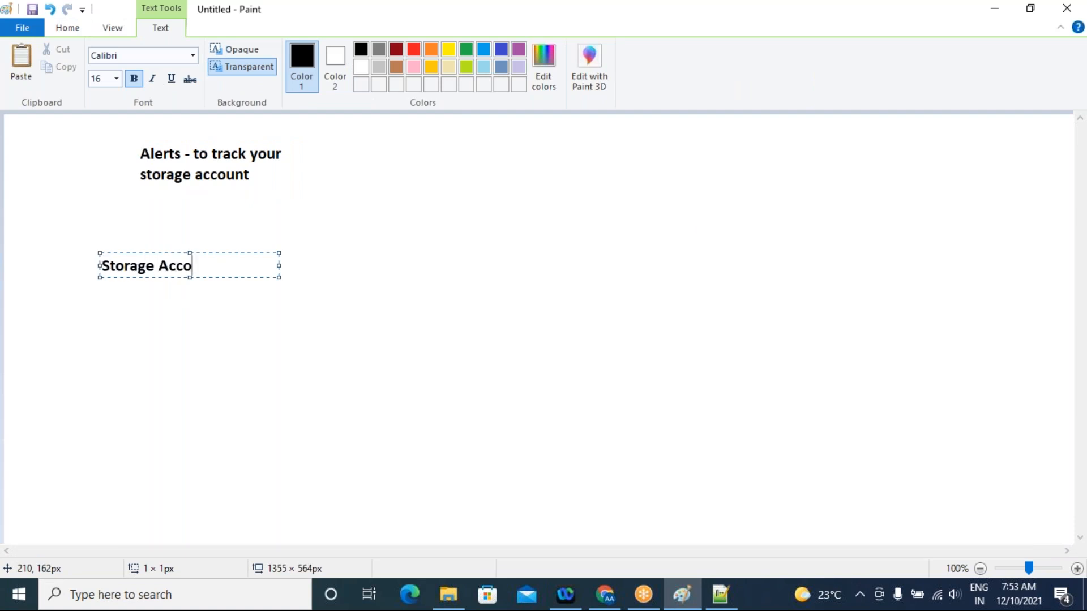
pyautogui.write('n u')
pyautogui.press('BackSpace')
pyautogui.press('BackSpace')
pyautogui.press('BackSpace')
pyautogui.write('out')
pyautogui.press('BackSpace')
pyautogui.write('nt')
pyautogui.click(297, 294)
# Add the text "owner" beside the "Storage Account" label and "Facebook -" below it
pyautogui.click(272, 256)
pyautogui.write('owner')
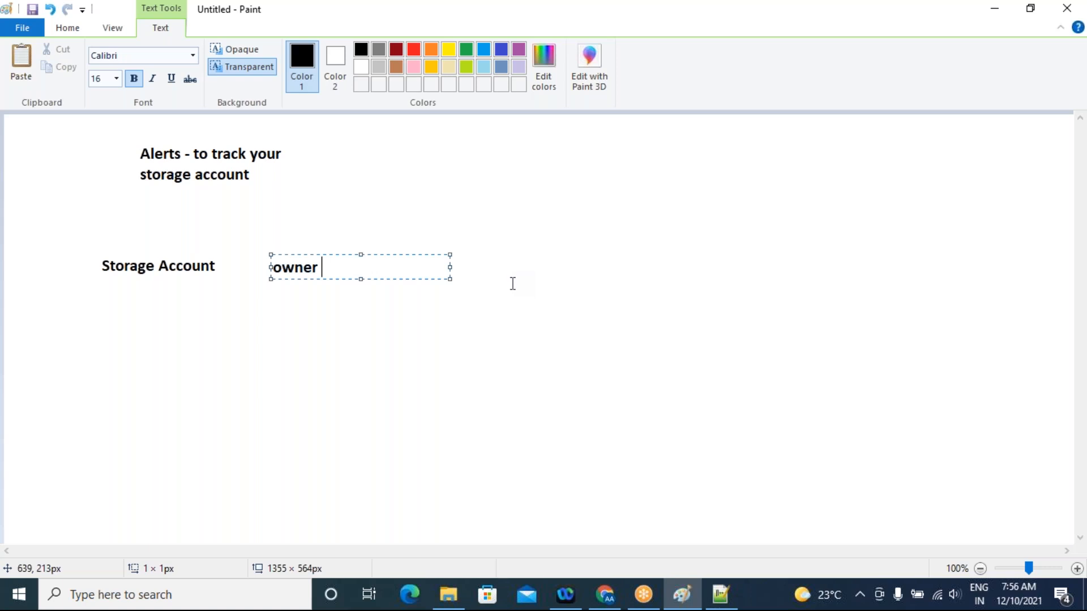
pyautogui.click(138, 327)
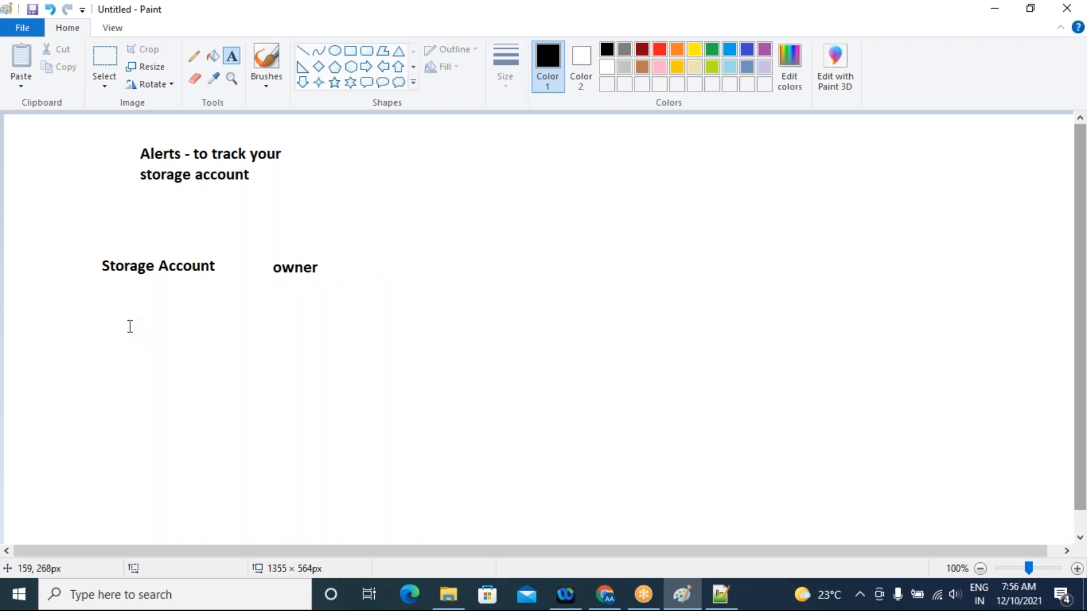
pyautogui.click(130, 326)
pyautogui.write('Facebook -')
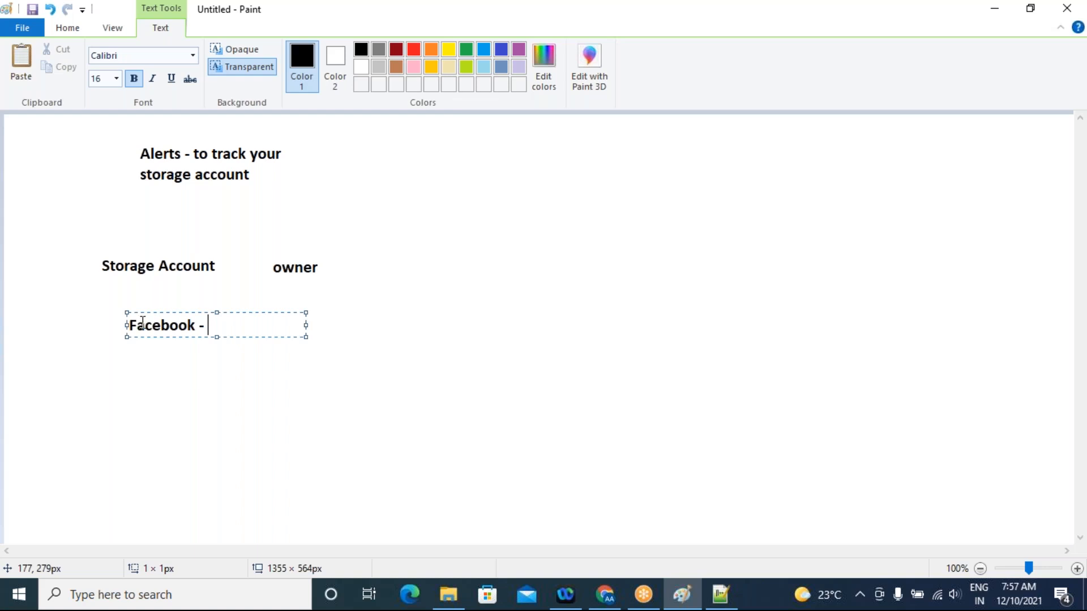
pyautogui.click(383, 385)
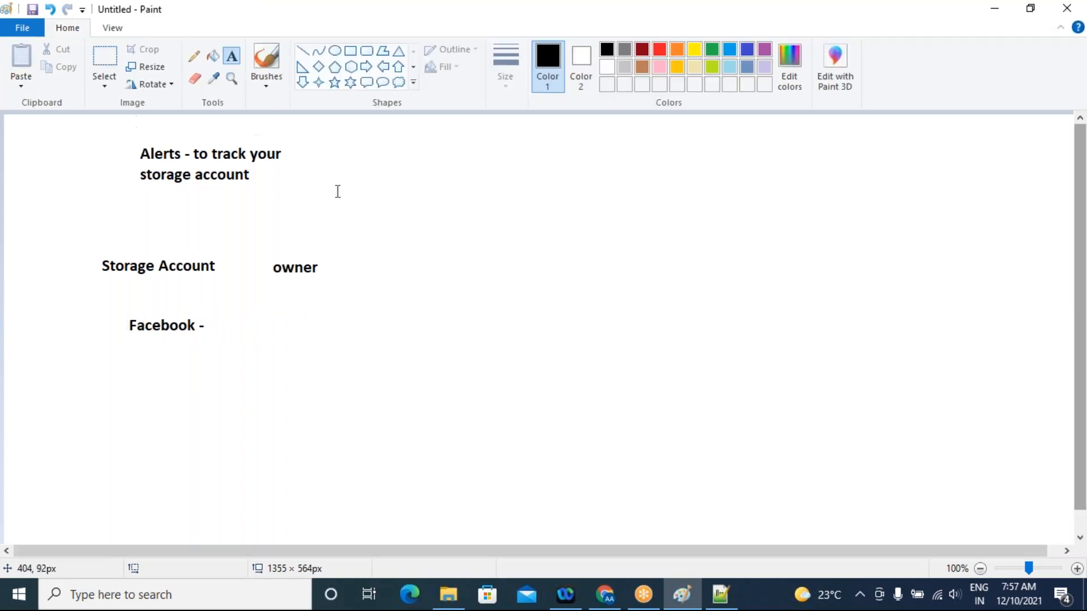
# Add the entries "generic" and "Metric" beside the Alerts note, separated by a blank line
pyautogui.click(314, 144)
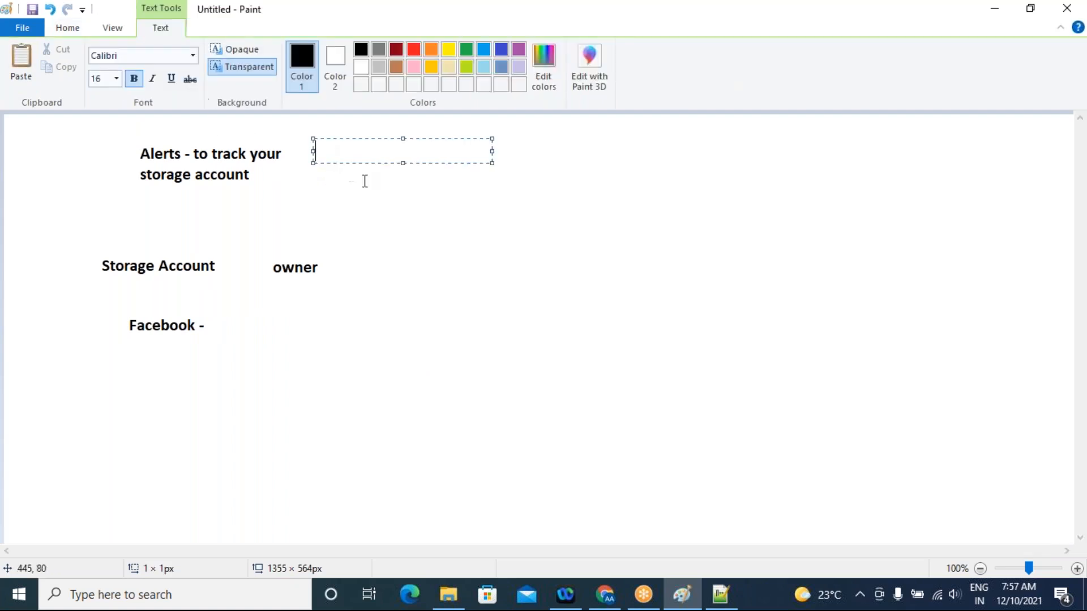
pyautogui.write('generic')
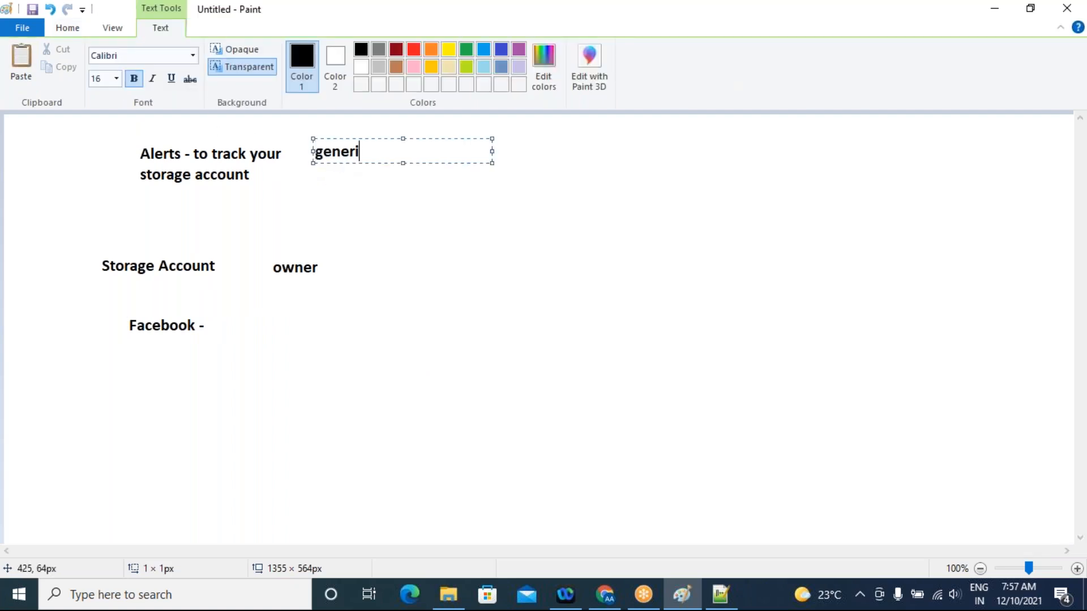
pyautogui.press('Return')
pyautogui.press('Return')
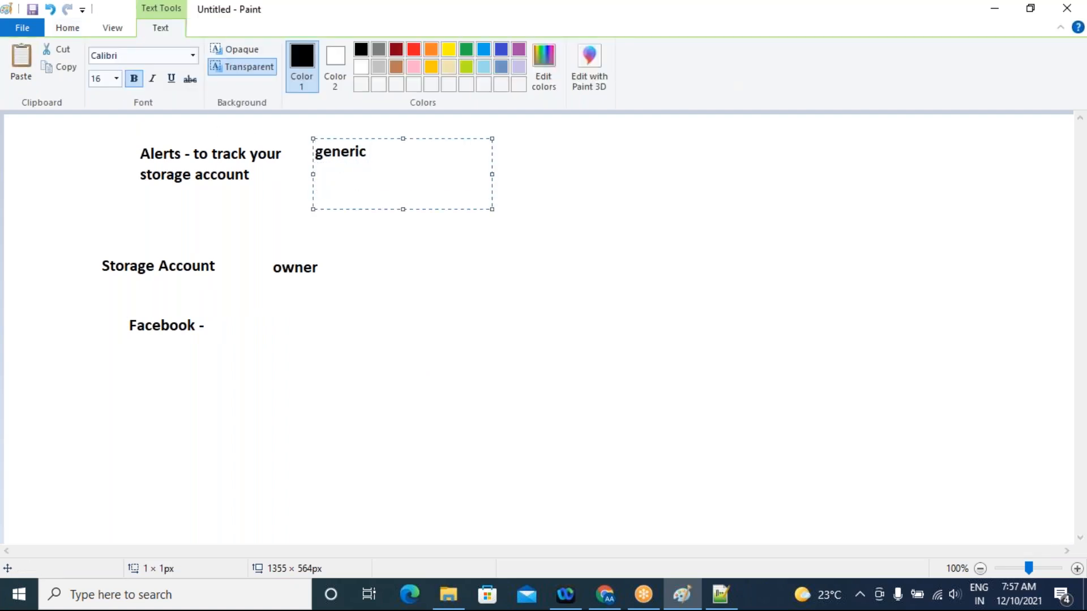
pyautogui.write('Metric')
pyautogui.click(442, 242)
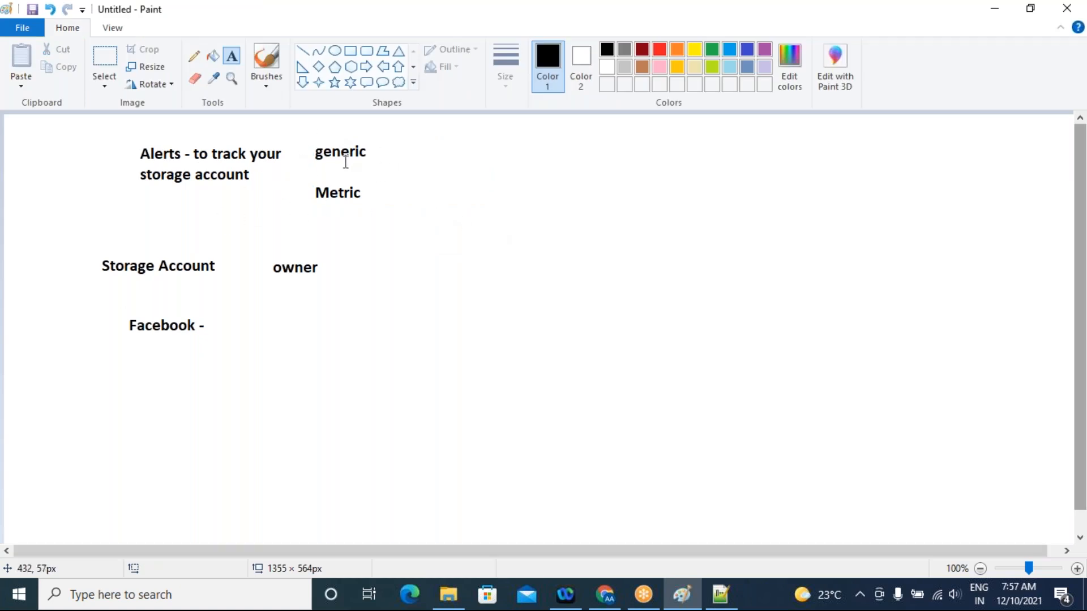
# Add "1sec" beside the "generic" entry and "5 mis - 4 times error" beside the "Metric" entry
pyautogui.click(391, 148)
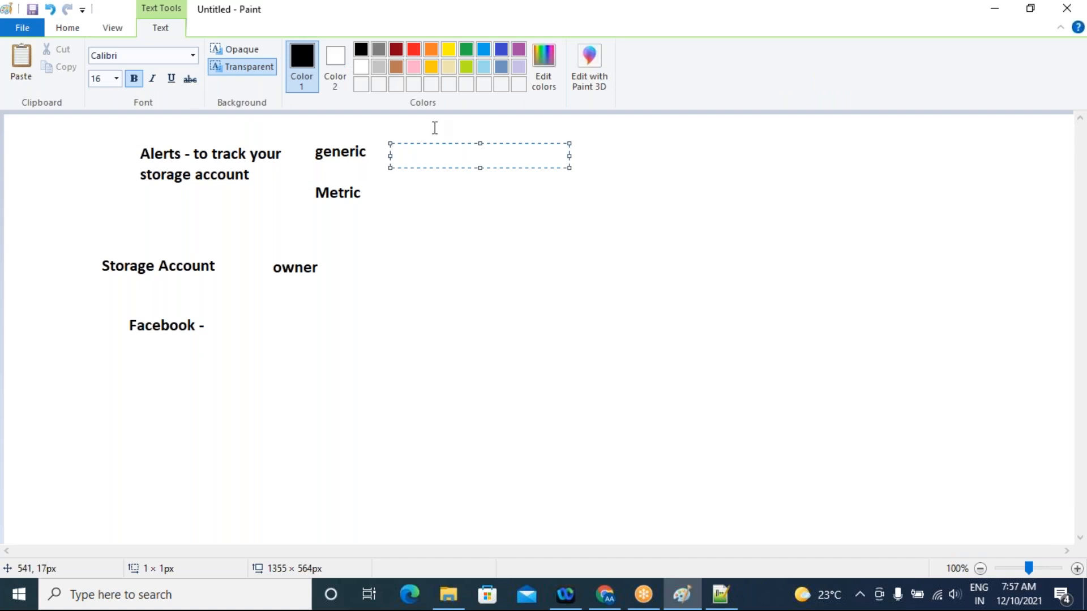
pyautogui.write('1sec')
pyautogui.click(398, 198)
pyautogui.click(392, 188)
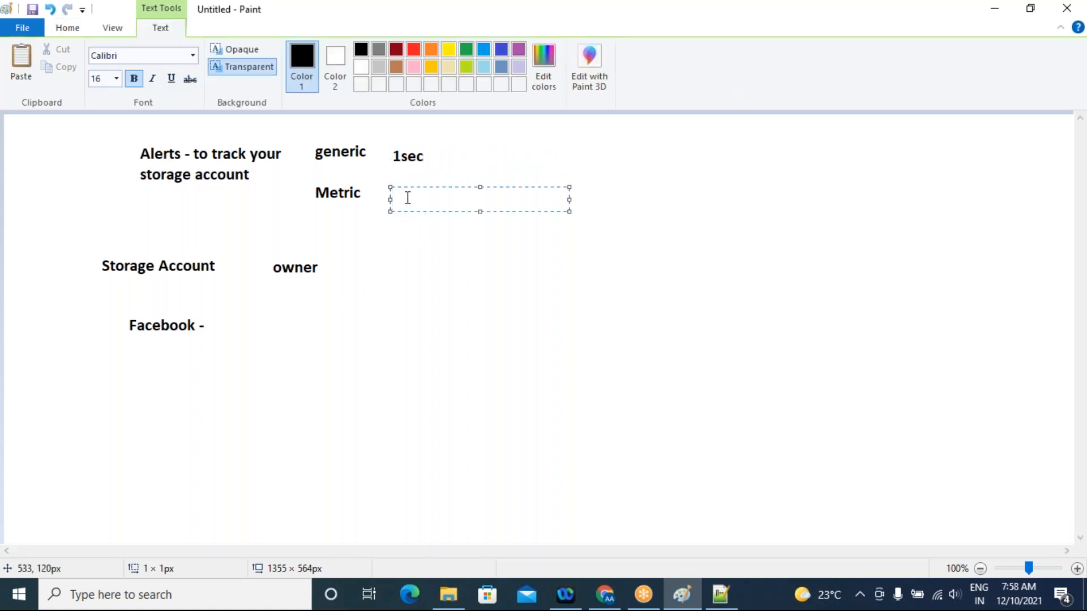
pyautogui.write('5 mis  - 4 times error')
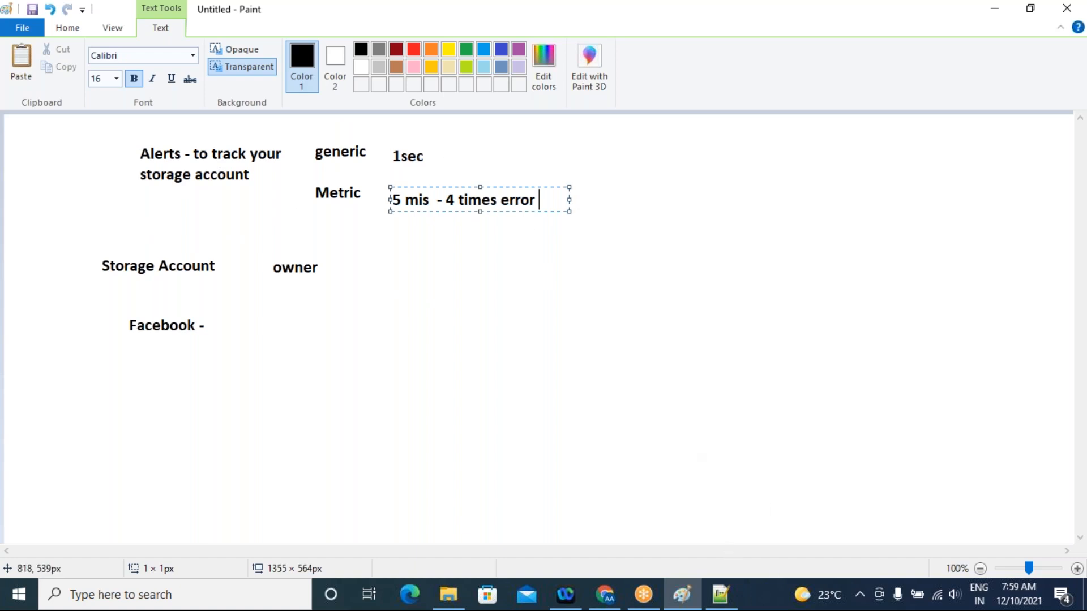
# Switch to the Azure portal in Chrome and start creating an alert rule for olanedev1
pyautogui.click(604, 595)
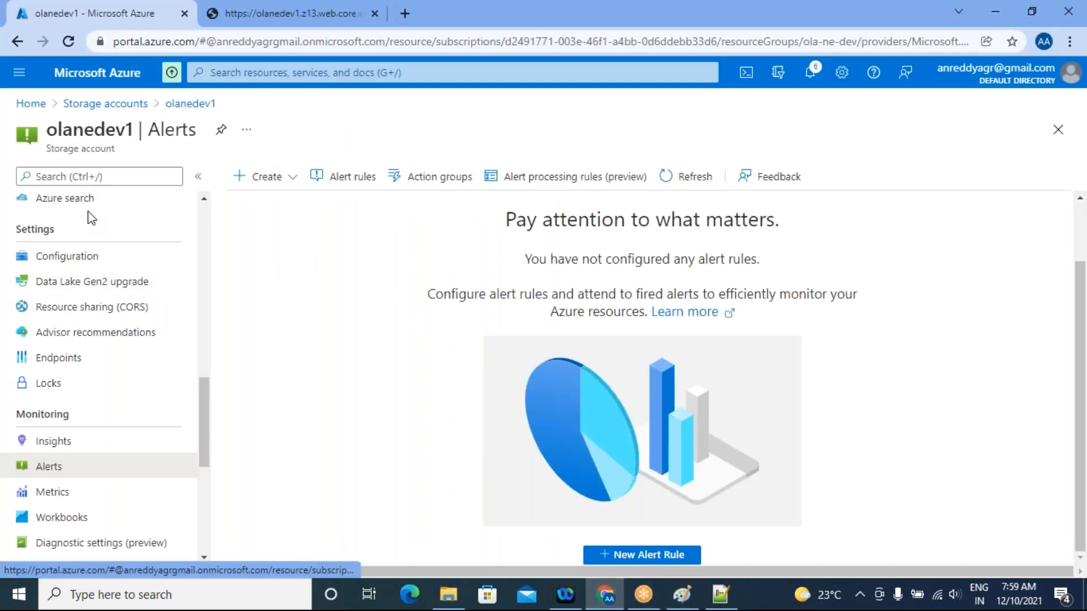
pyautogui.scroll(-3, 160, 430)
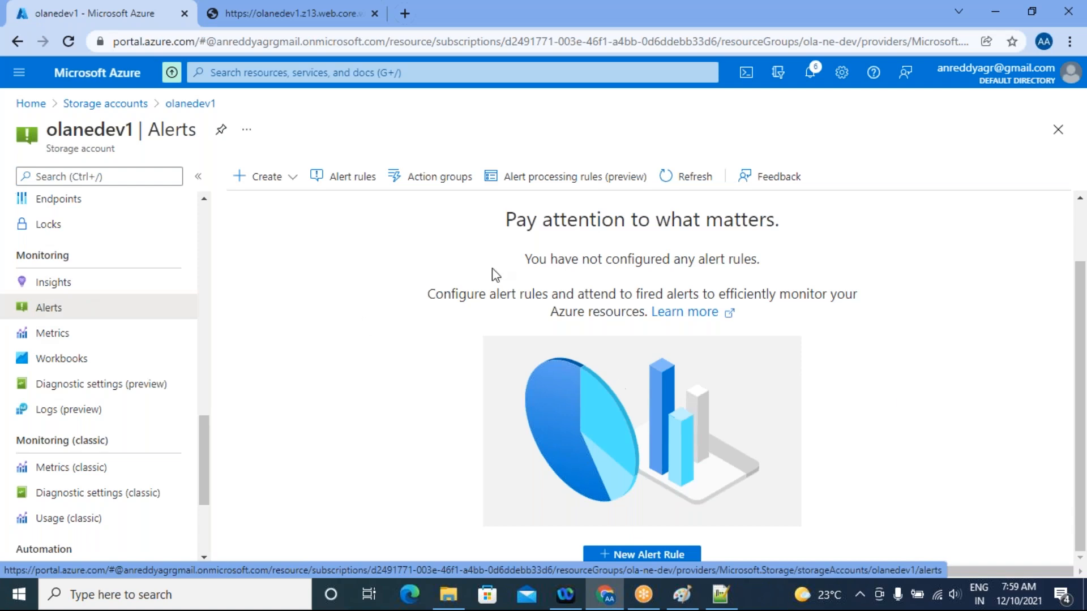
pyautogui.click(269, 180)
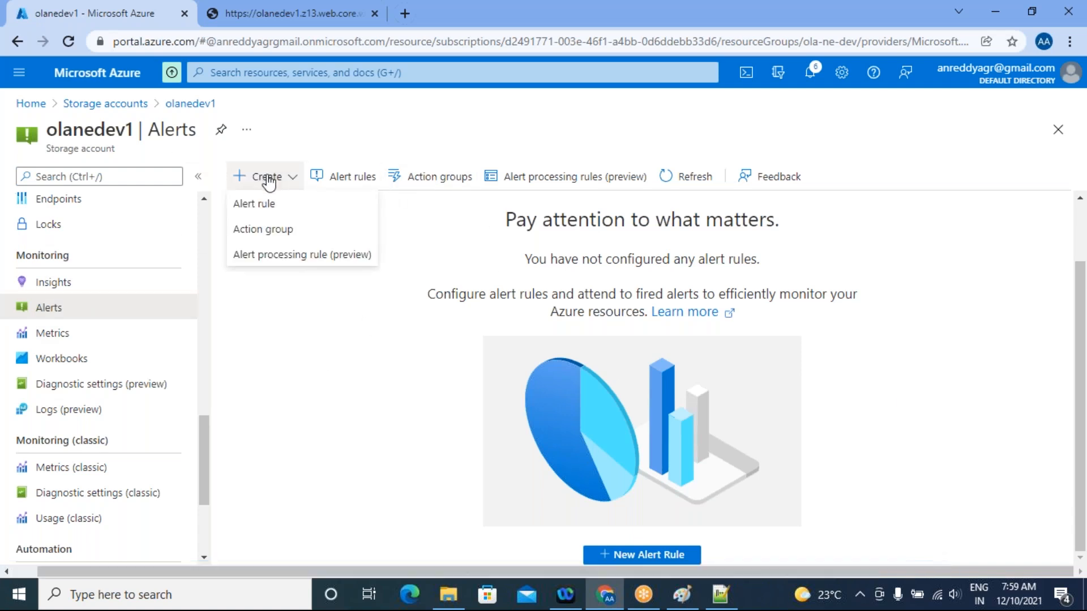
pyautogui.click(268, 204)
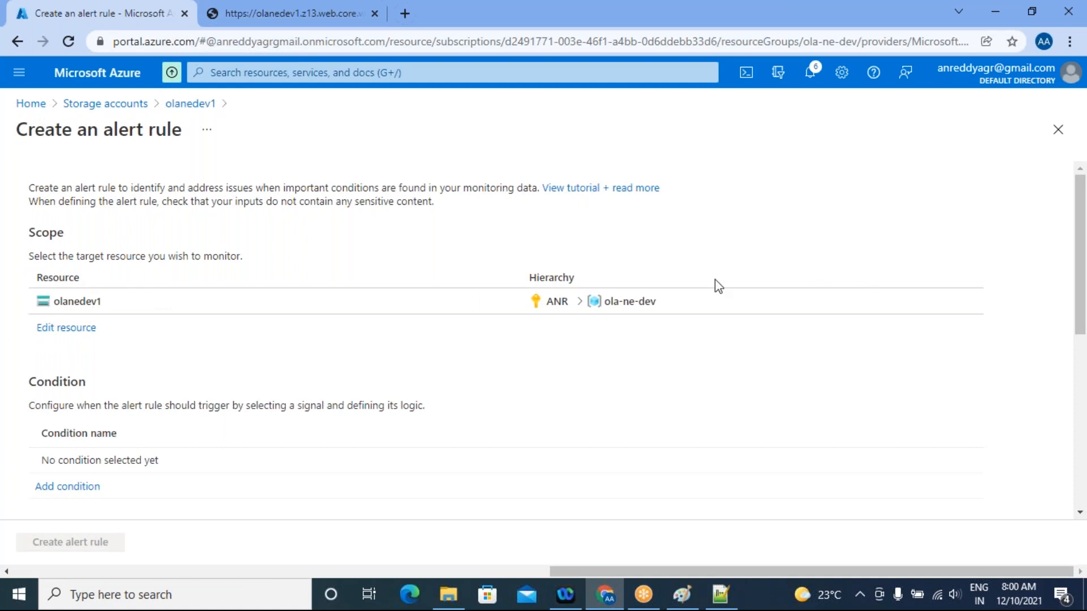
# Look through the resource selection for the alert rule's scope, close it and go to the Condition section
pyautogui.click(69, 330)
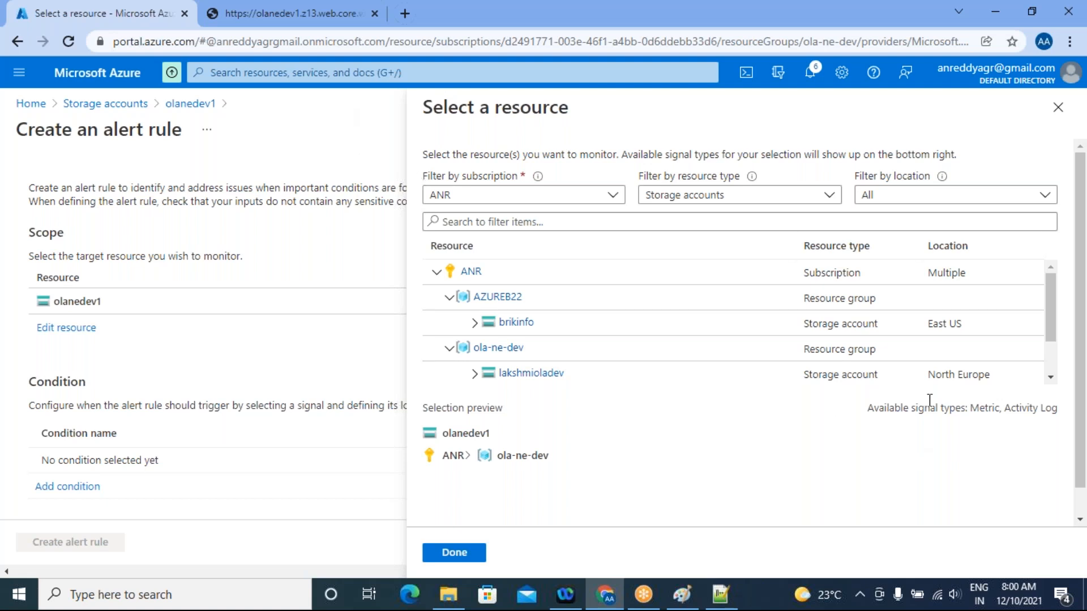
pyautogui.click(1058, 107)
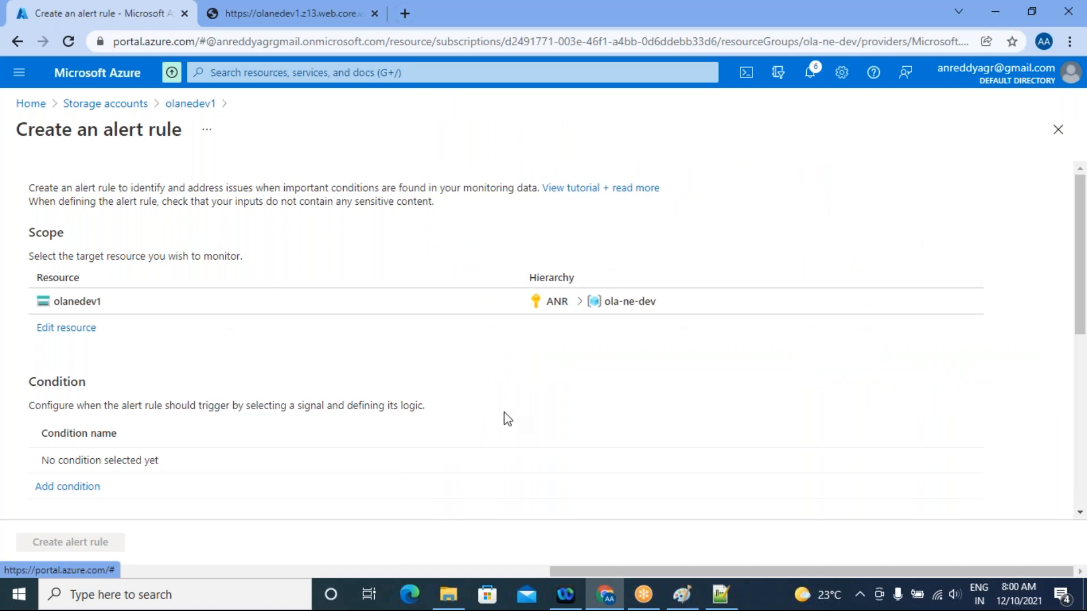
pyautogui.scroll(-3, 507, 419)
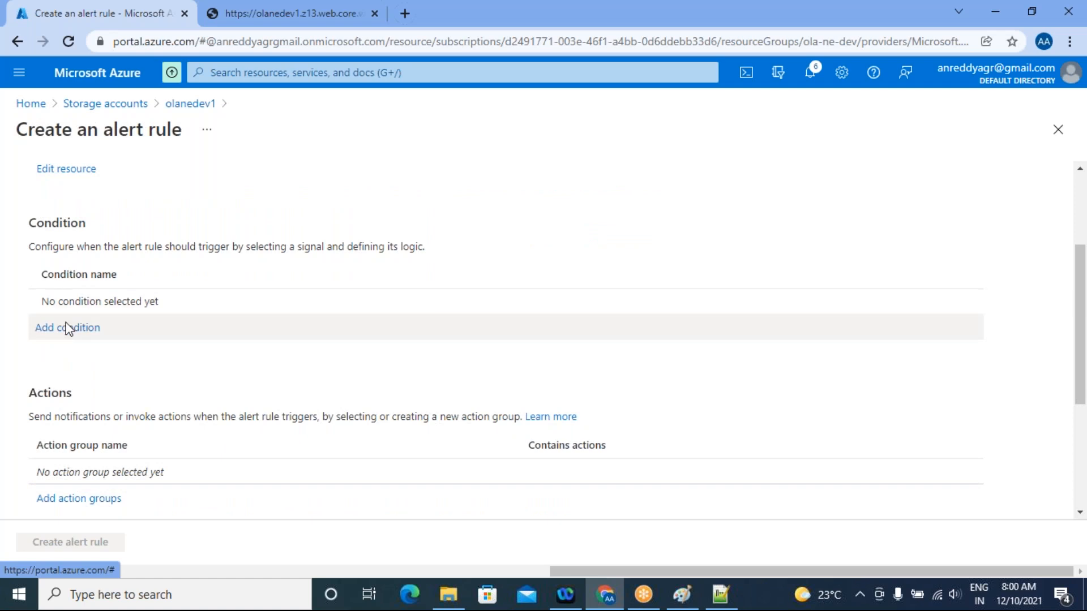
# Start adding a condition to the alert rule, look through the available signals and choose the Transactions metric
pyautogui.click(86, 331)
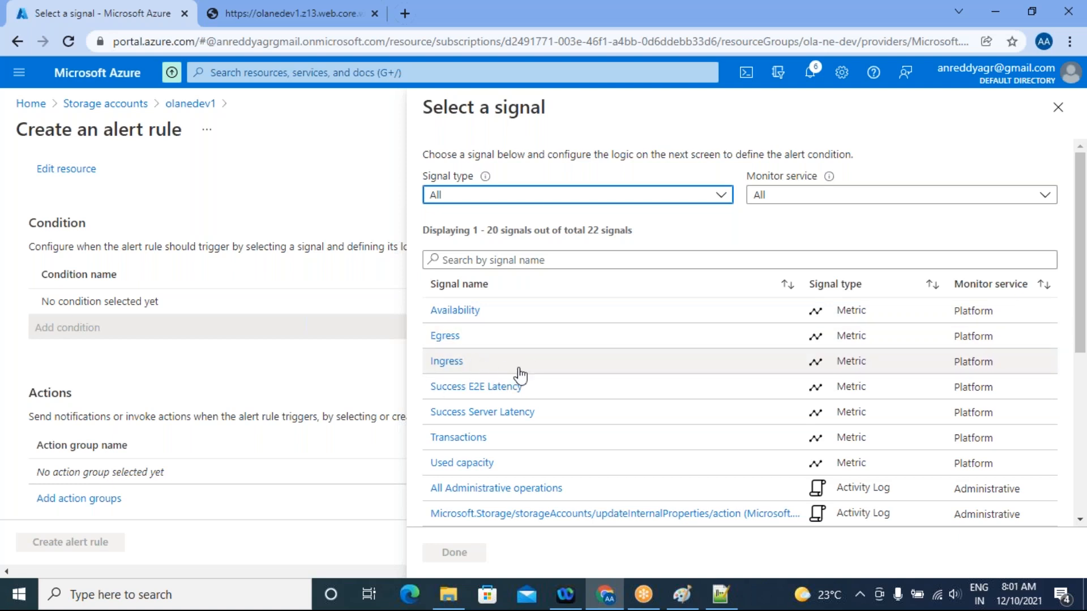
pyautogui.scroll(-2, 421, 322)
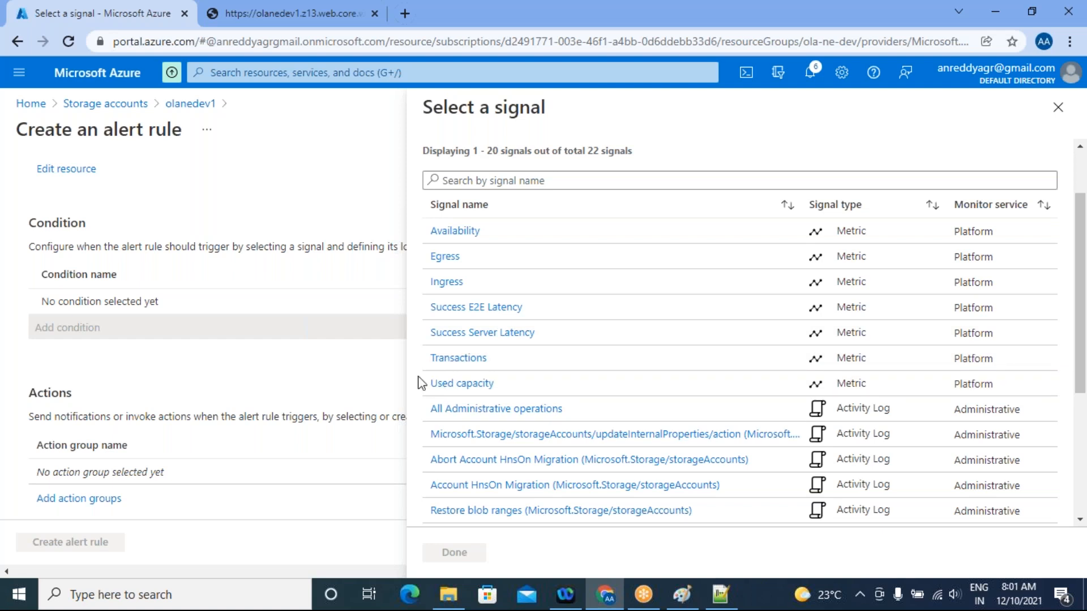
pyautogui.scroll(-3, 618, 433)
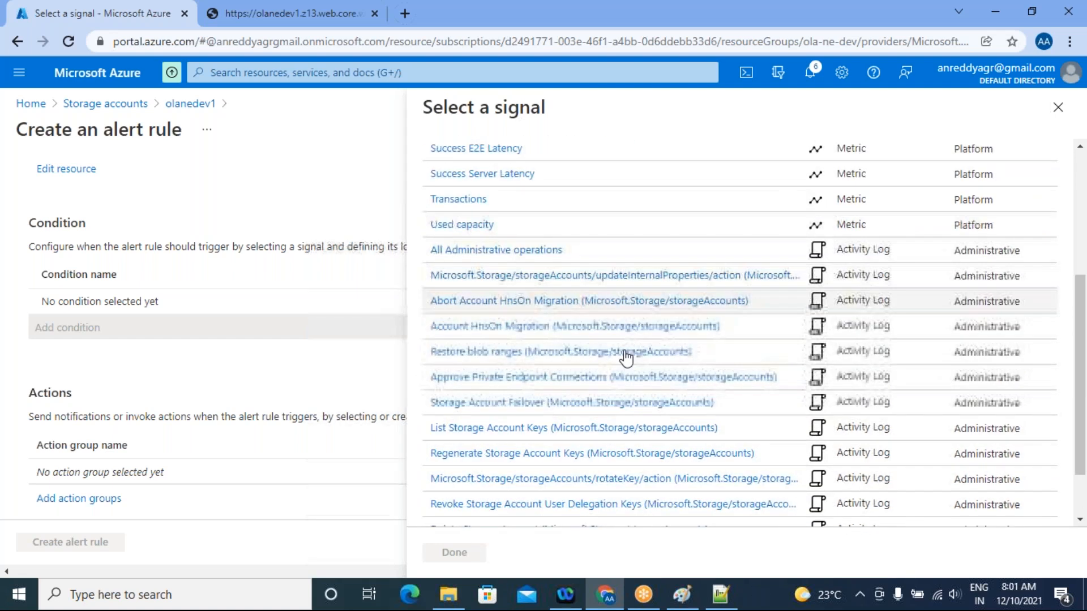
pyautogui.scroll(3, 644, 404)
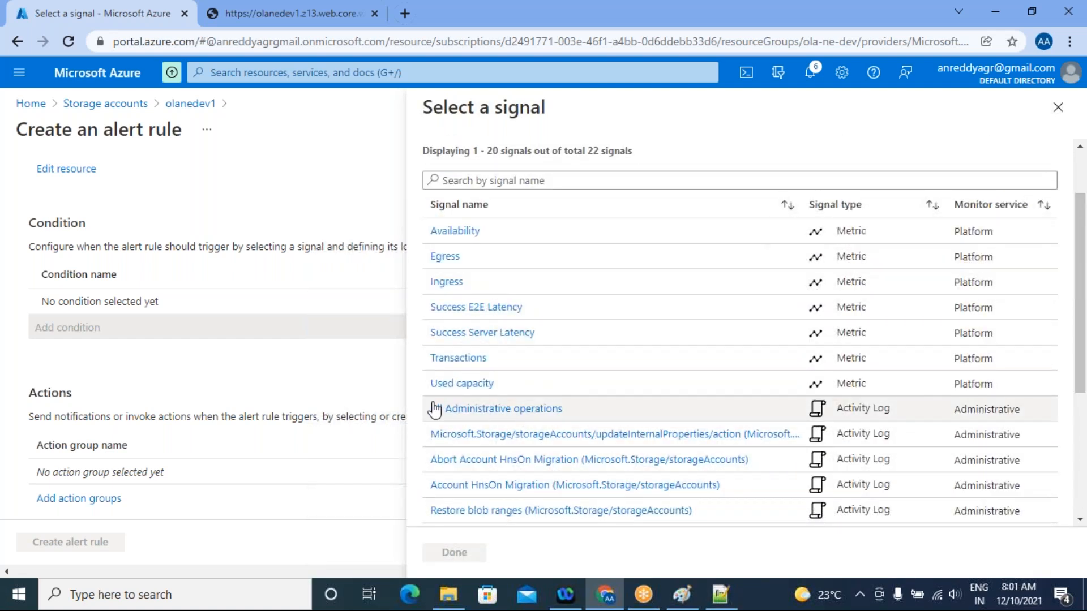
pyautogui.click(459, 359)
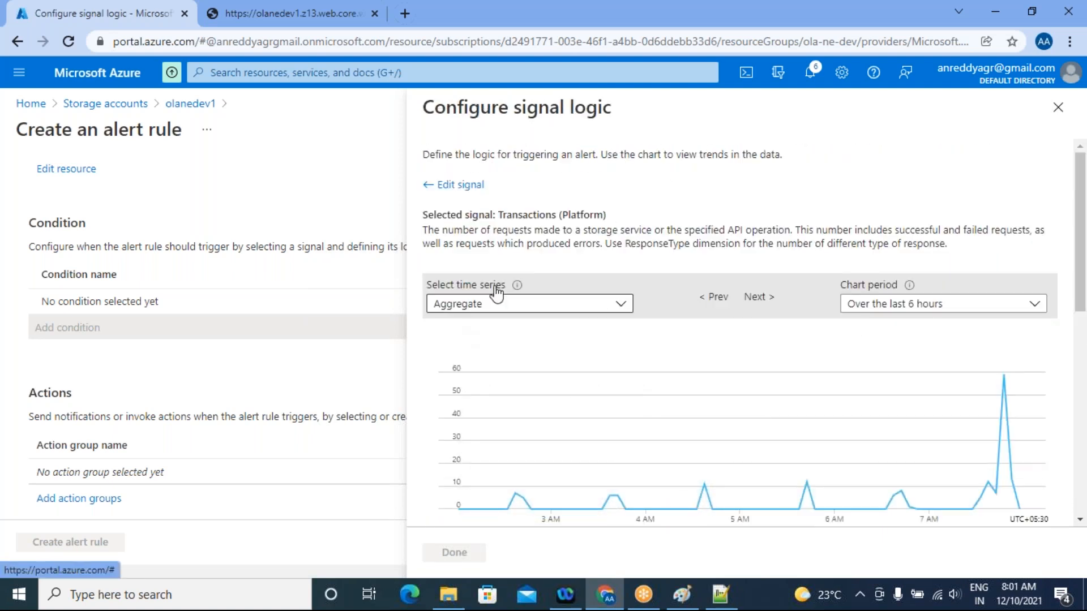
# Review the Transactions chart and operator choices, and set the static threshold value in the alert logic to 50
pyautogui.scroll(-3, 799, 349)
pyautogui.scroll(1, 706, 338)
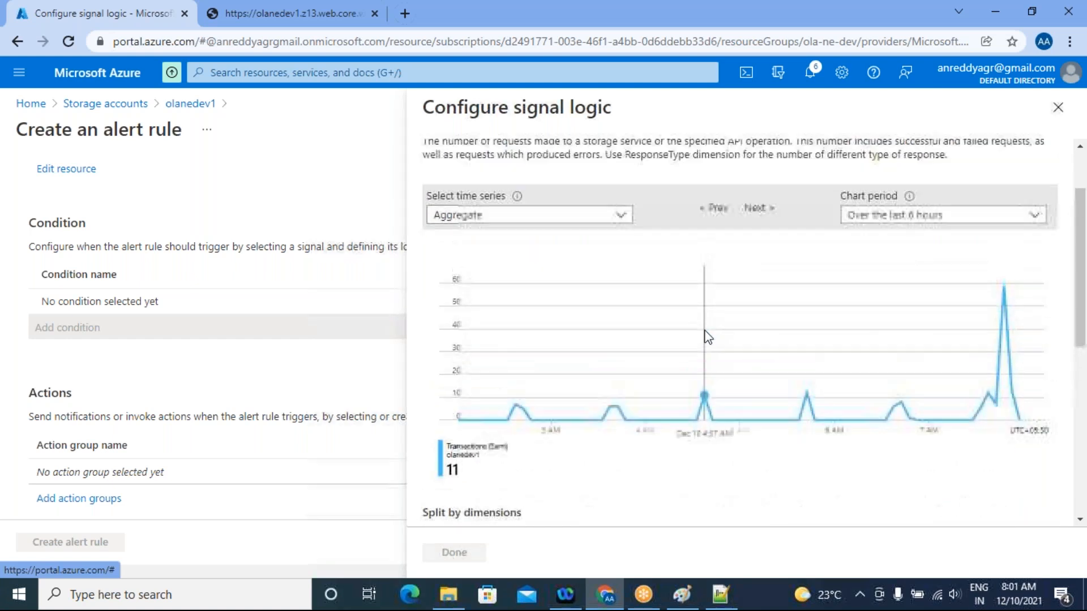
pyautogui.scroll(-1, 842, 499)
pyautogui.scroll(-5, 856, 457)
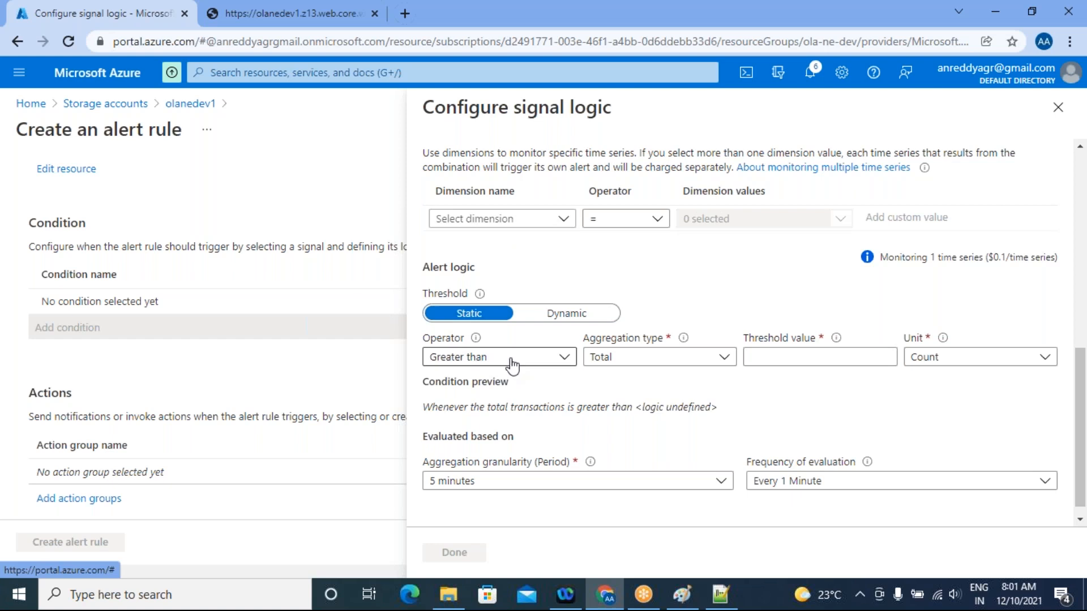
pyautogui.click(564, 357)
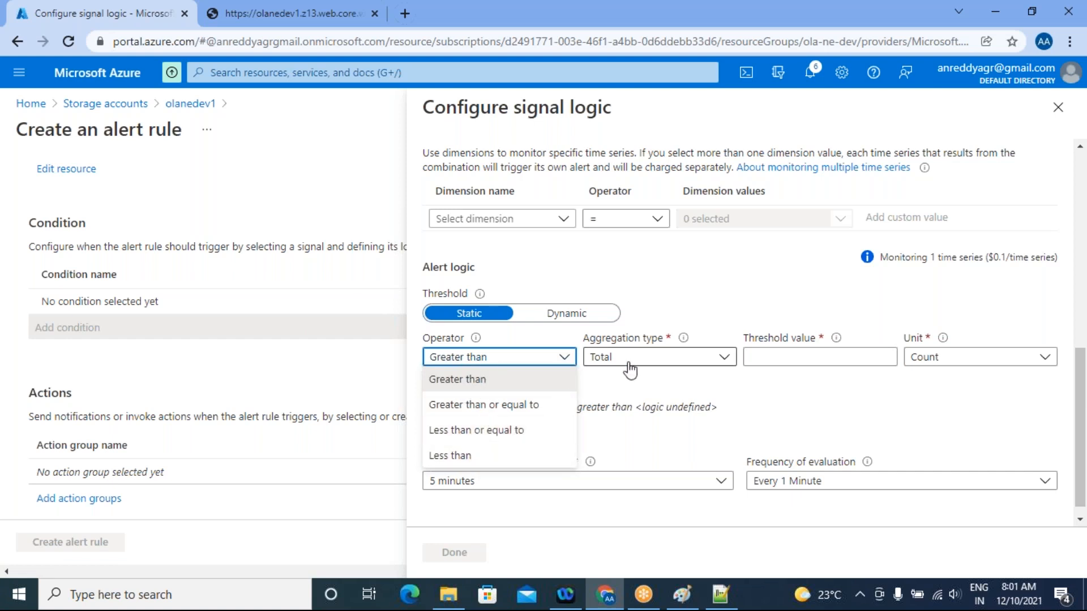
pyautogui.click(643, 374)
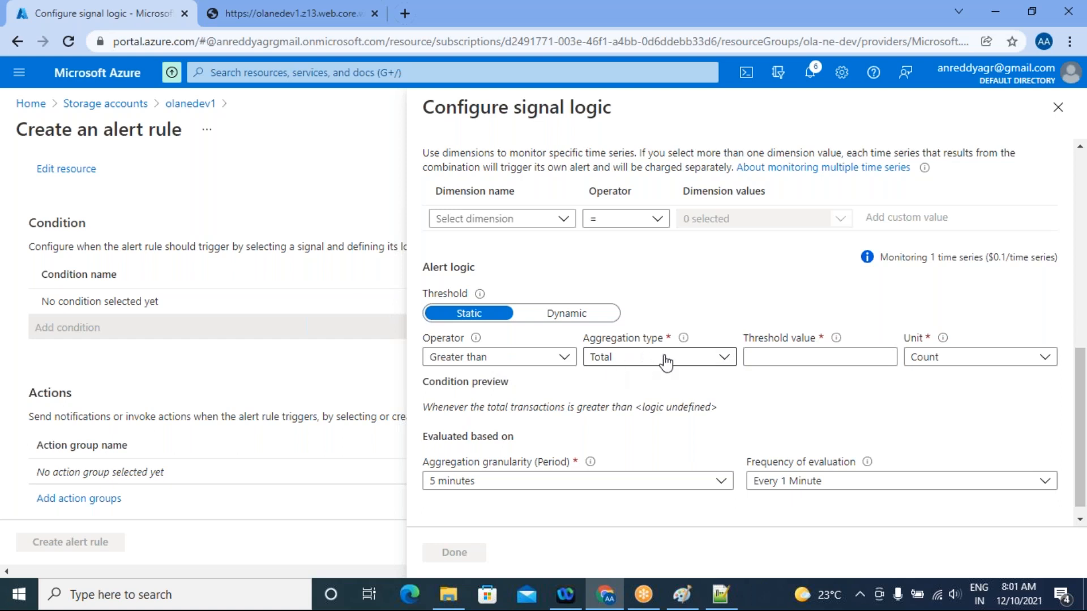
pyautogui.click(759, 358)
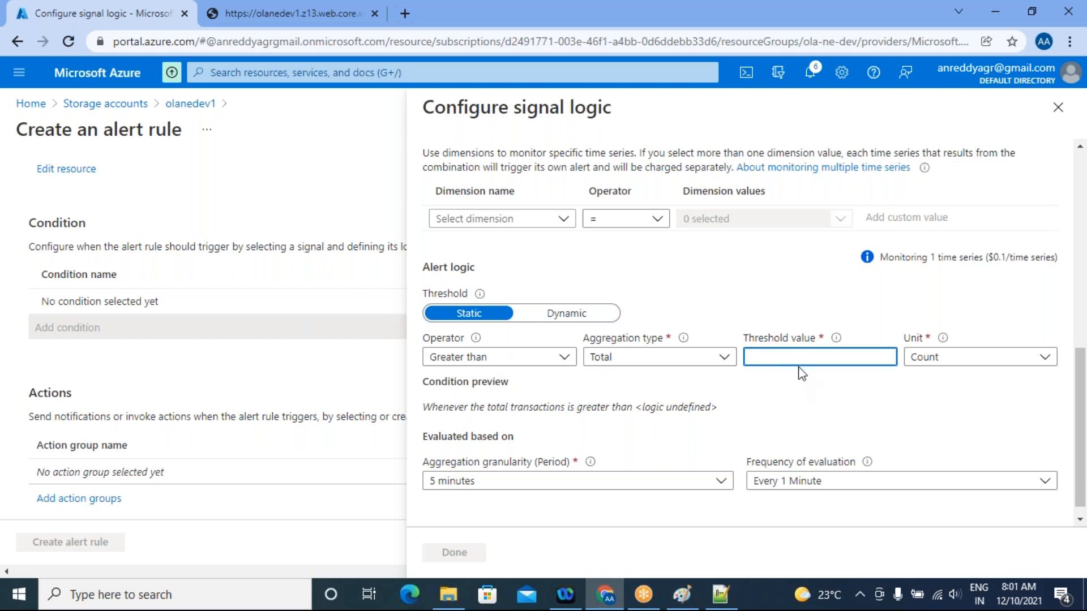
pyautogui.write('50')
pyautogui.scroll(-1, 695, 369)
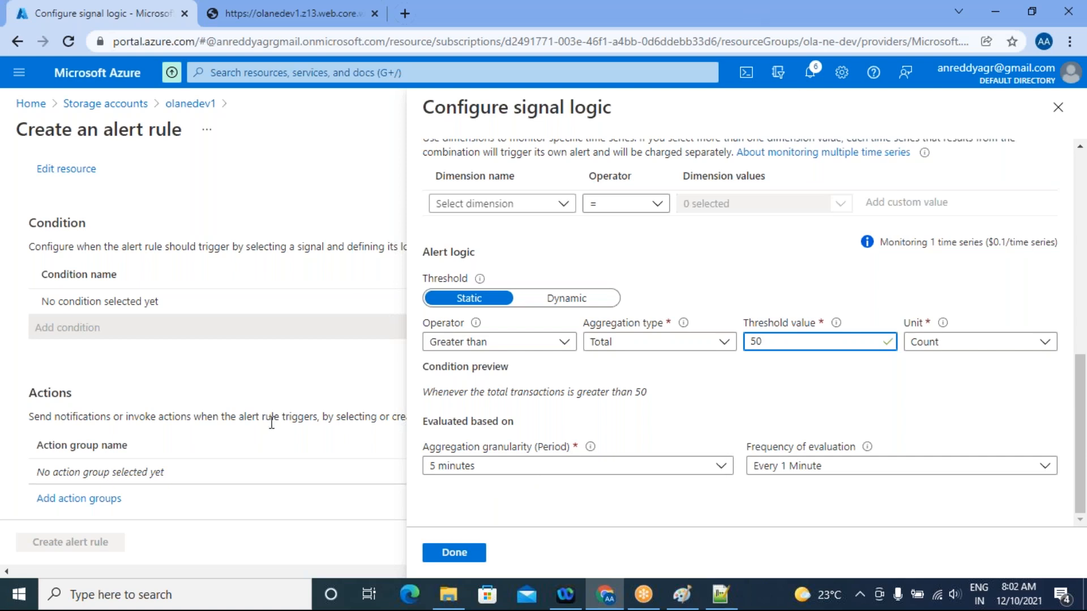
# Check the Transactions chart against the threshold, then close the signal logic configuration and discard its unsaved edits
pyautogui.scroll(4, 636, 274)
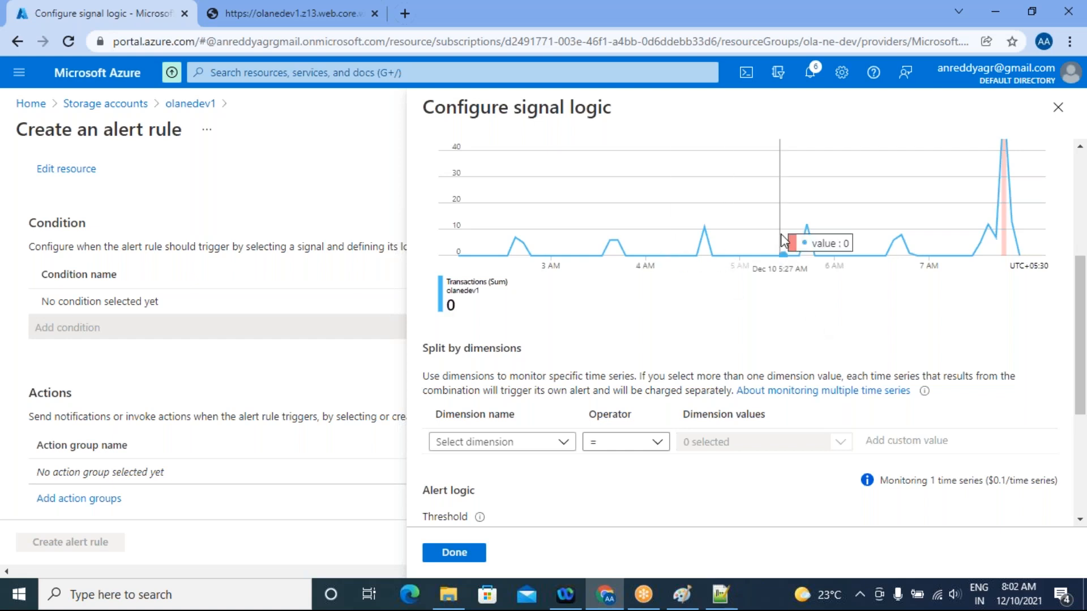
pyautogui.scroll(4, 736, 226)
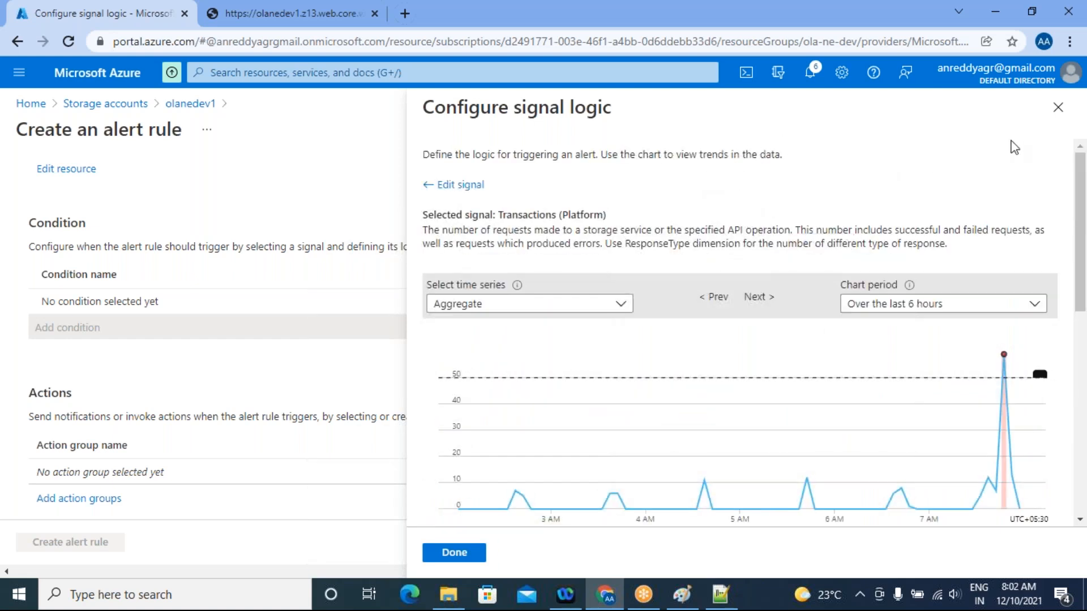
pyautogui.click(1057, 107)
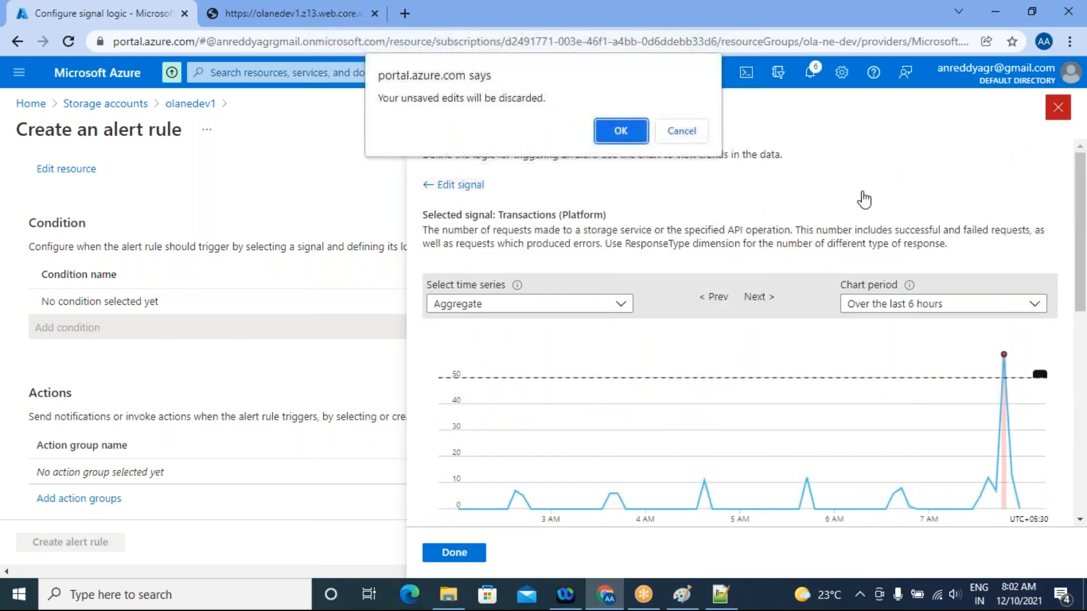
pyautogui.click(696, 135)
pyautogui.click(1057, 113)
pyautogui.click(616, 132)
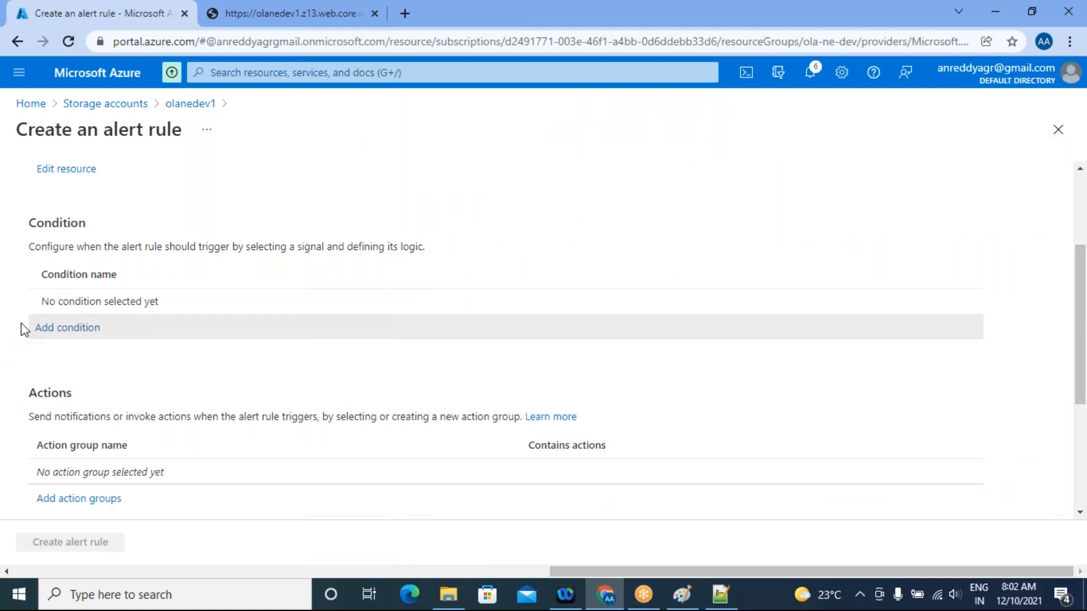
# Start adding a condition again and search the signals for "delete"
pyautogui.click(46, 334)
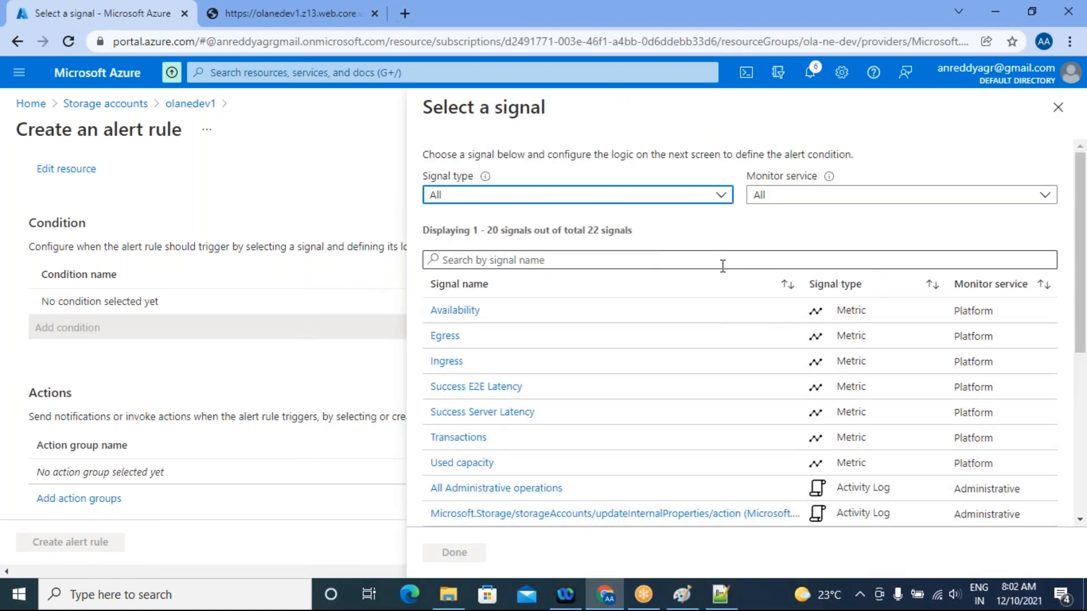
pyautogui.click(484, 266)
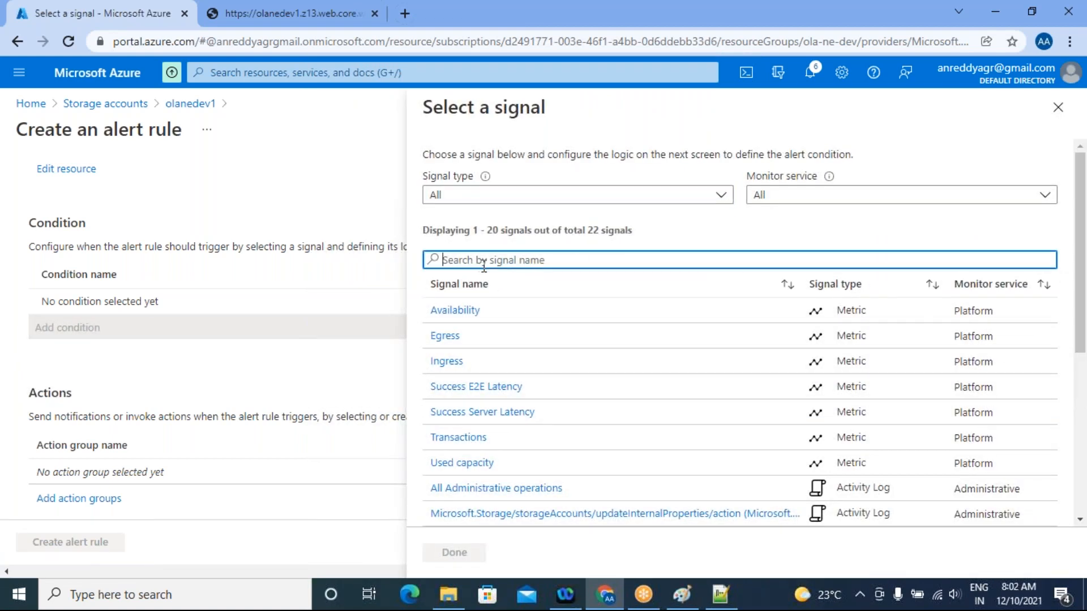
pyautogui.write('delete')
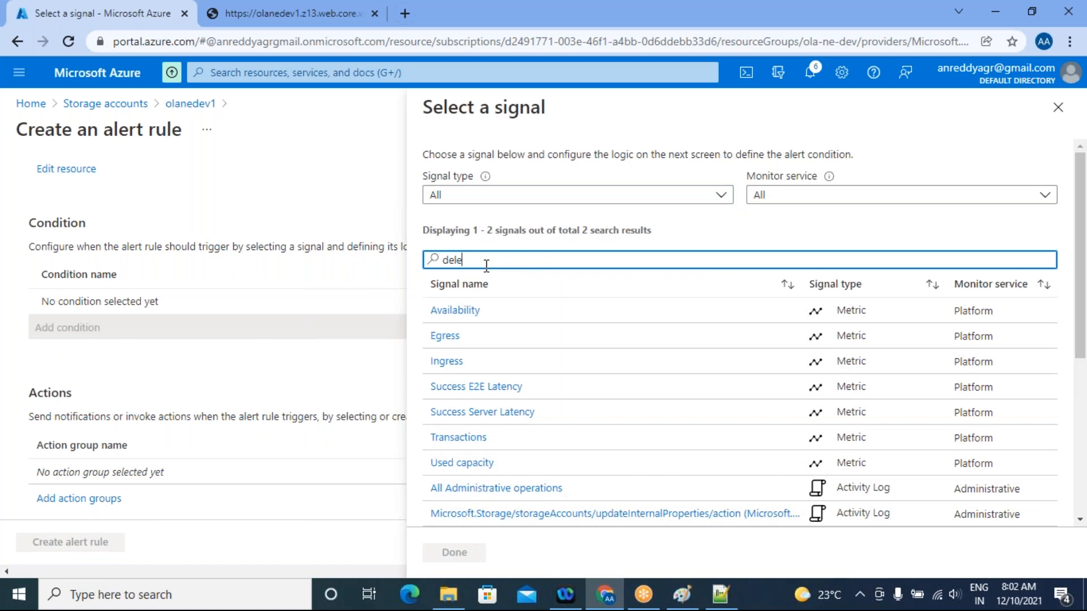
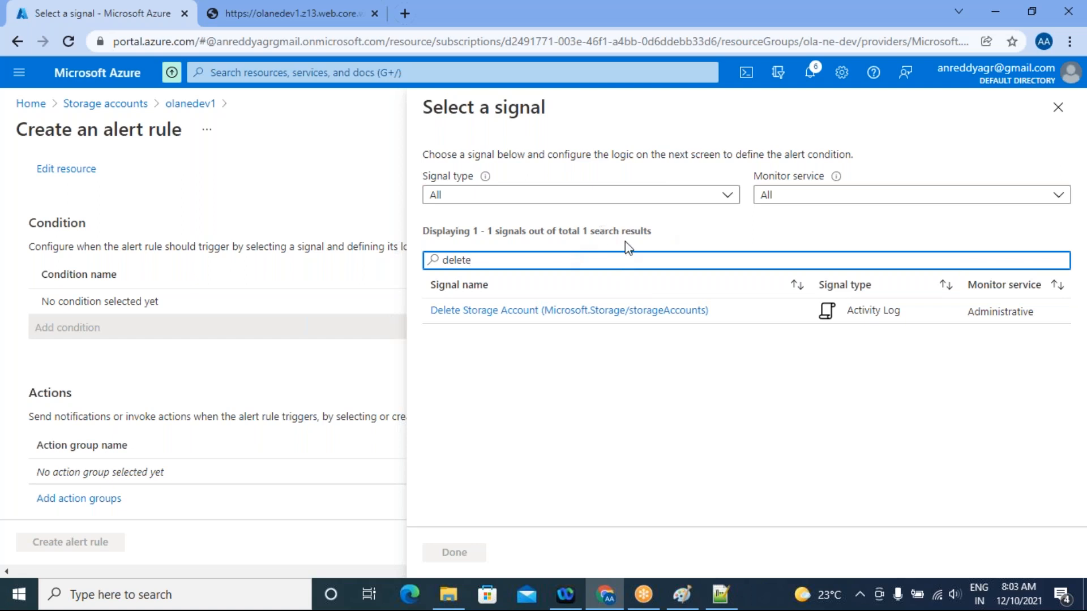
# Review the signal logic of the Delete Storage Account signal and return to the signal selection
pyautogui.click(515, 311)
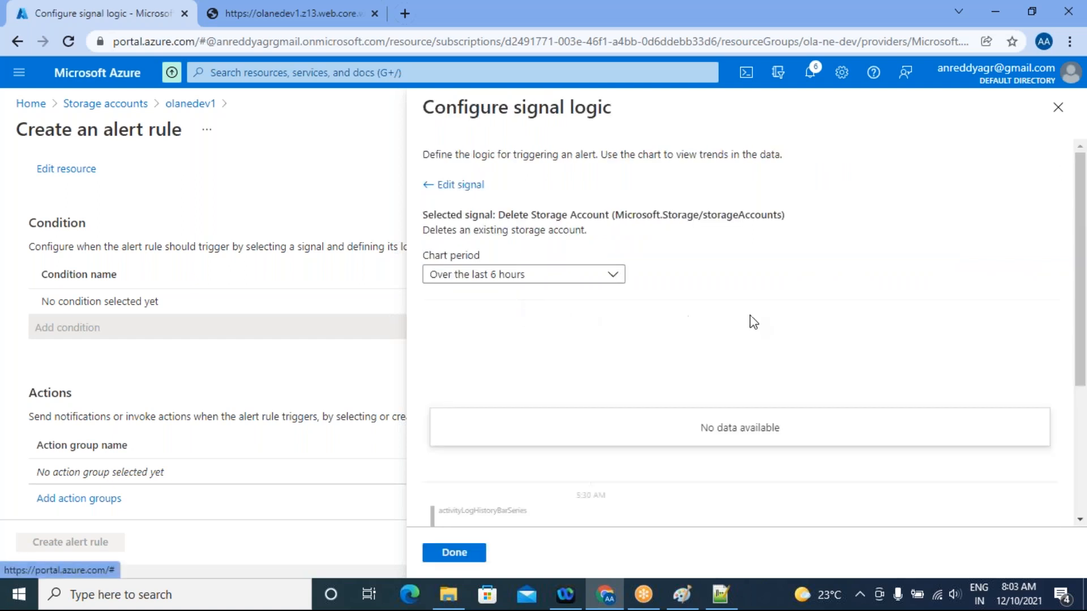
pyautogui.scroll(-2, 753, 322)
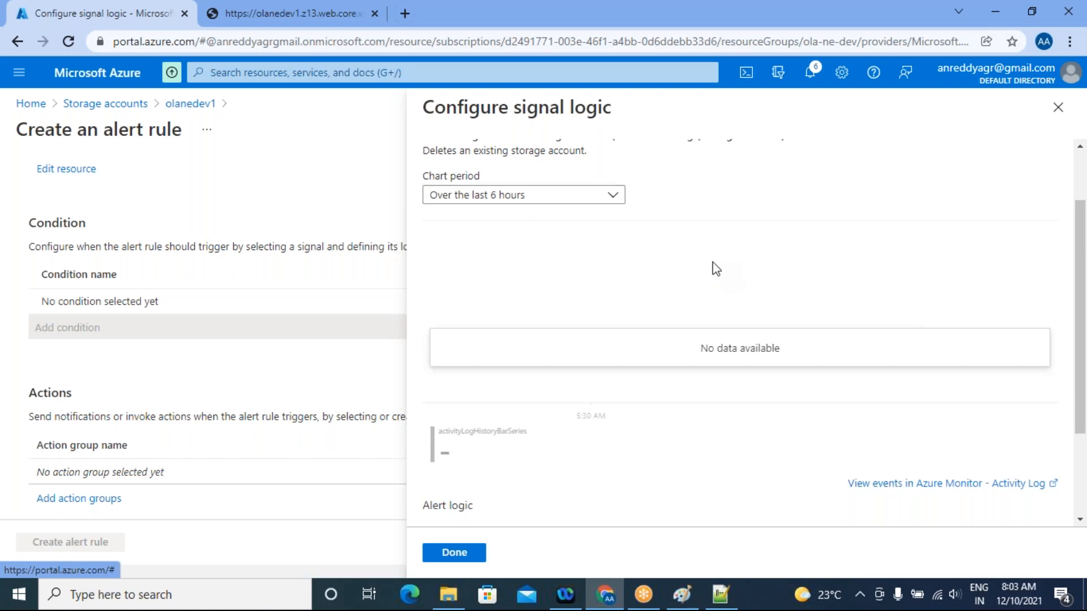
pyautogui.scroll(2, 607, 199)
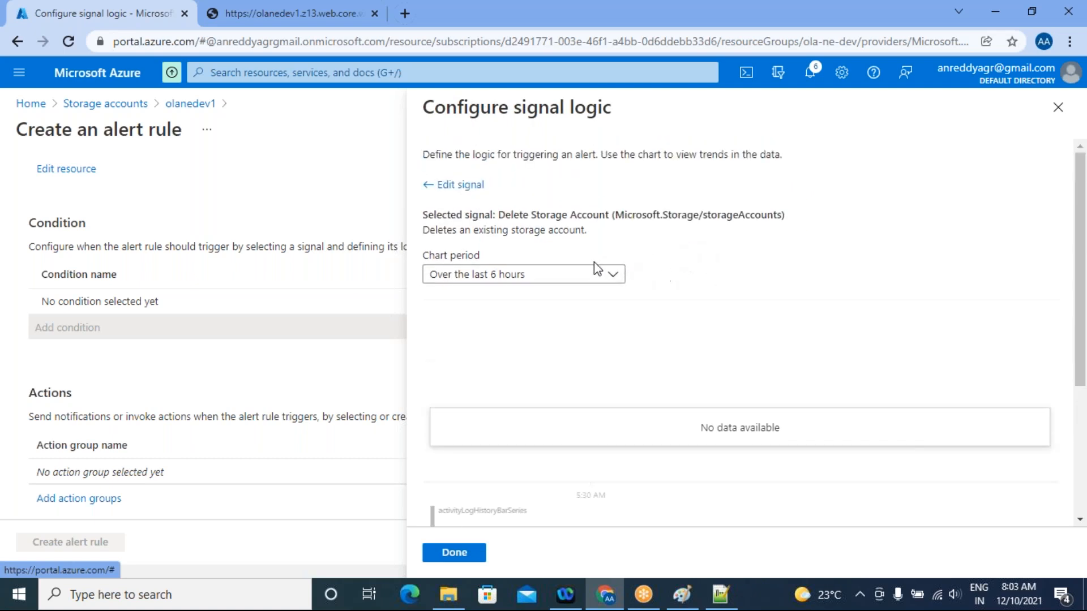
pyautogui.click(457, 185)
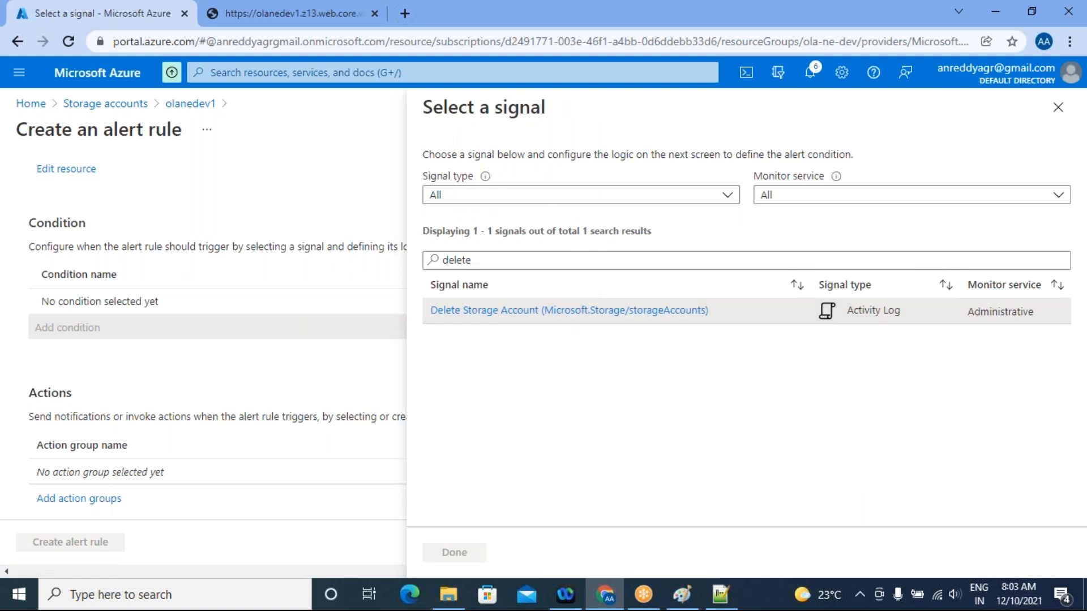
pyautogui.doubleClick(489, 261)
pyautogui.press('BackSpace')
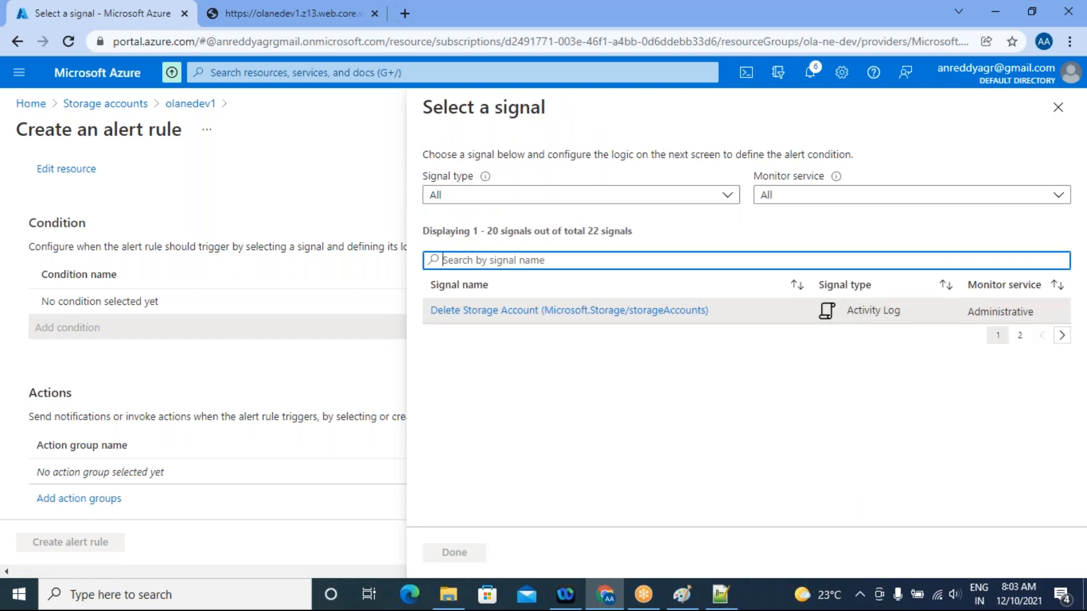
pyautogui.click(503, 261)
pyautogui.write('delete')
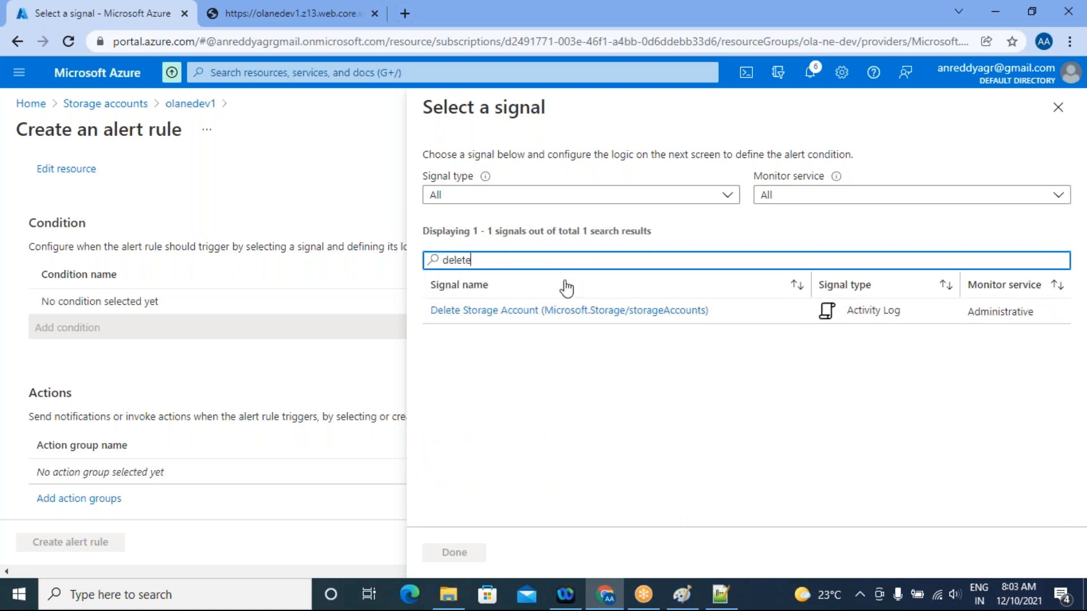
pyautogui.click(593, 311)
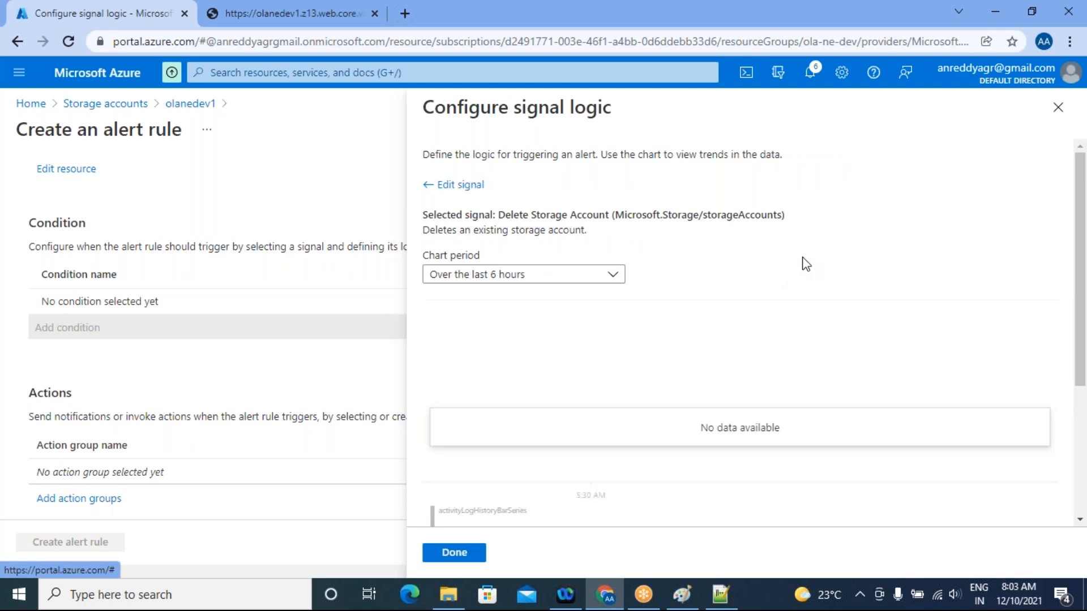
pyautogui.scroll(-4, 806, 264)
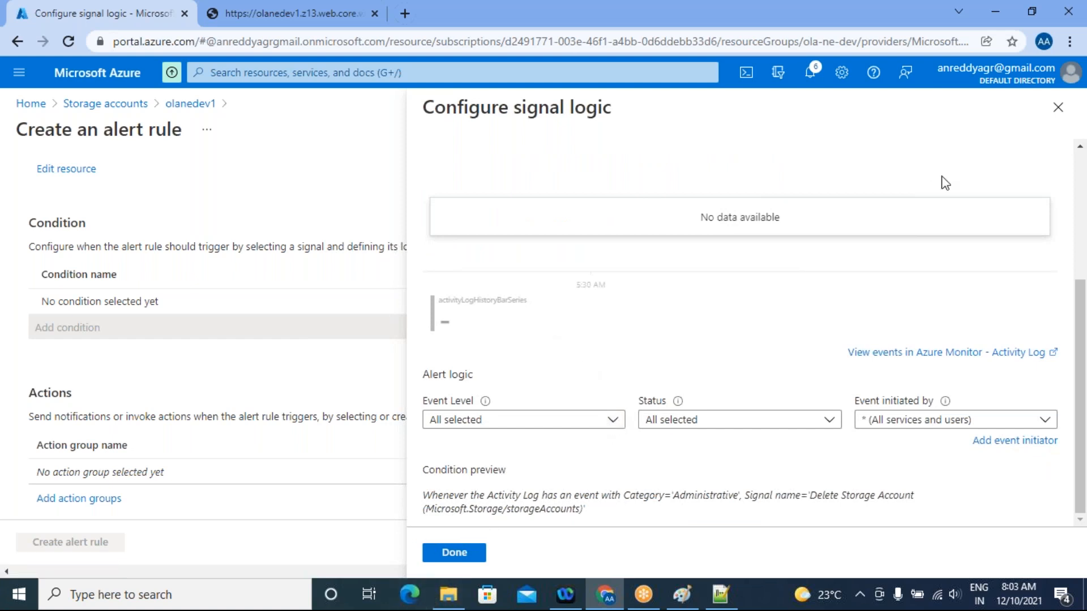
pyautogui.click(1058, 107)
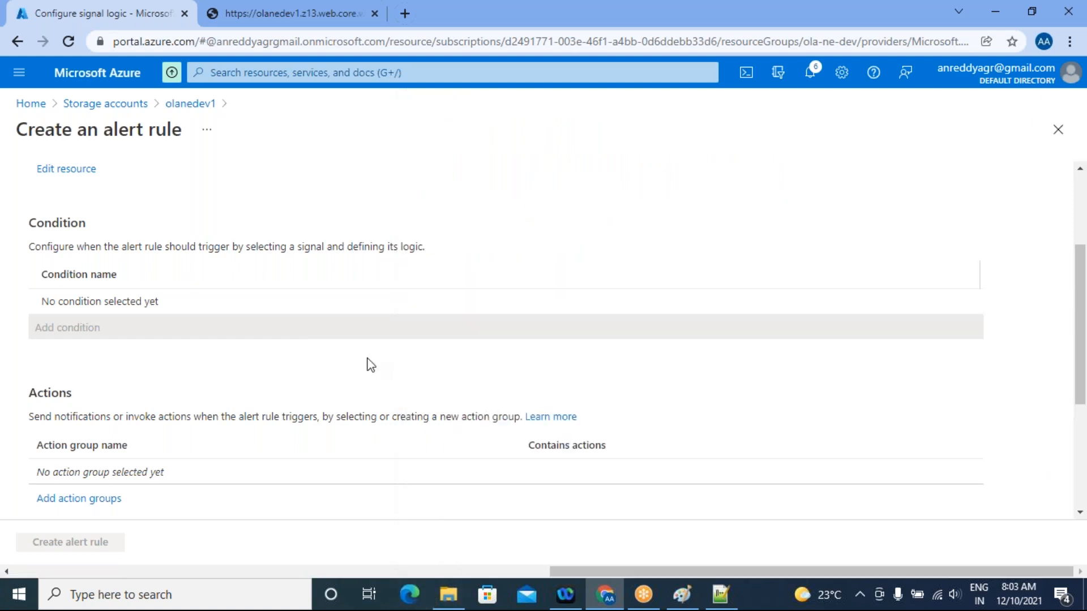
# Add a condition to the alert rule by searching the signals for "delete" and choosing the Delete Storage Account activity log signal
pyautogui.click(67, 328)
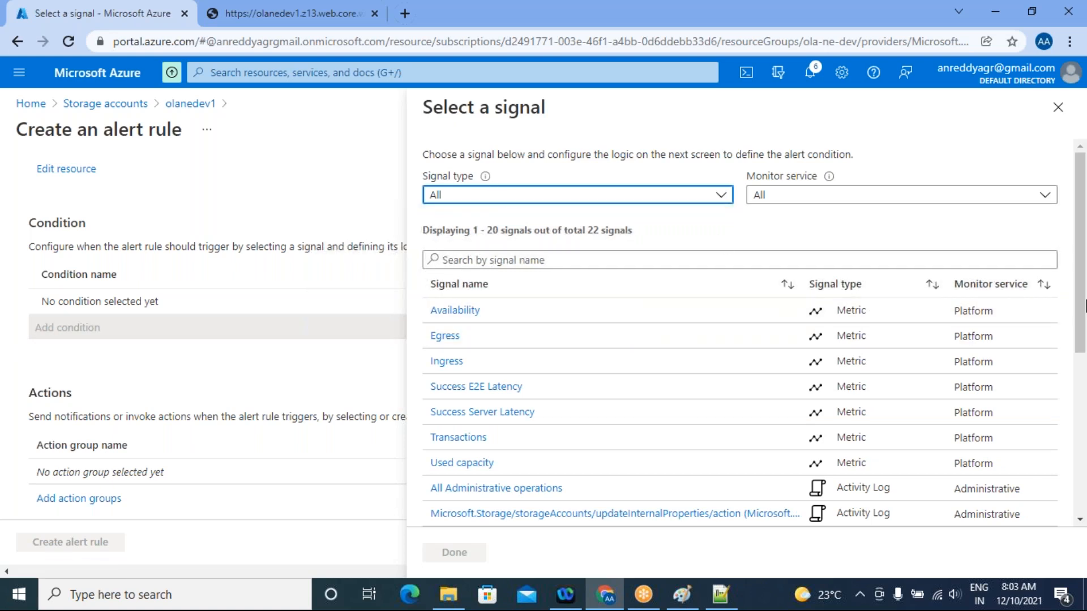
pyautogui.click(447, 259)
pyautogui.write('delete')
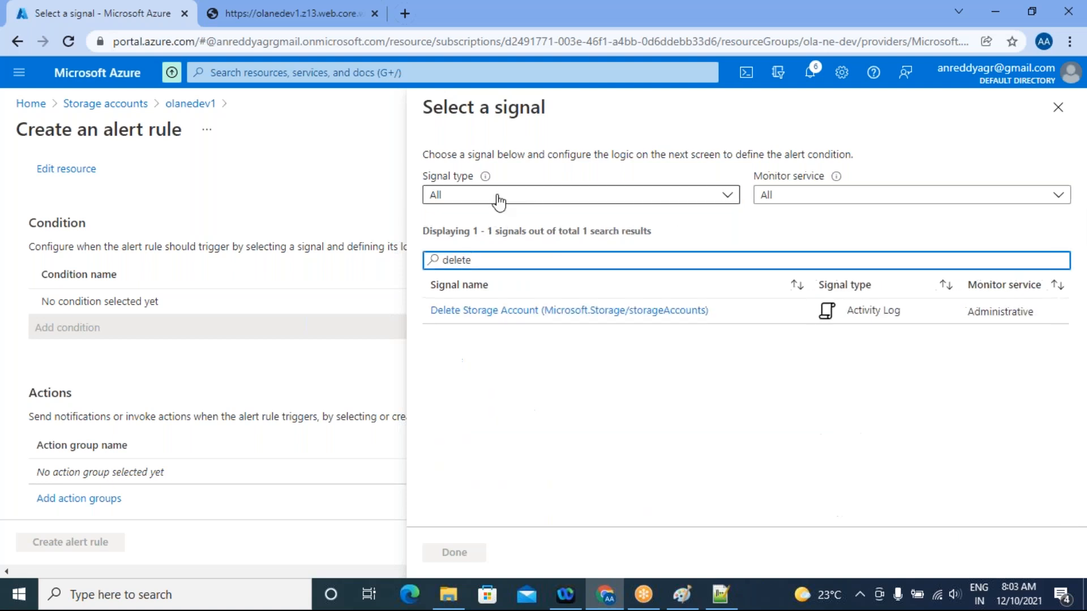
pyautogui.click(607, 313)
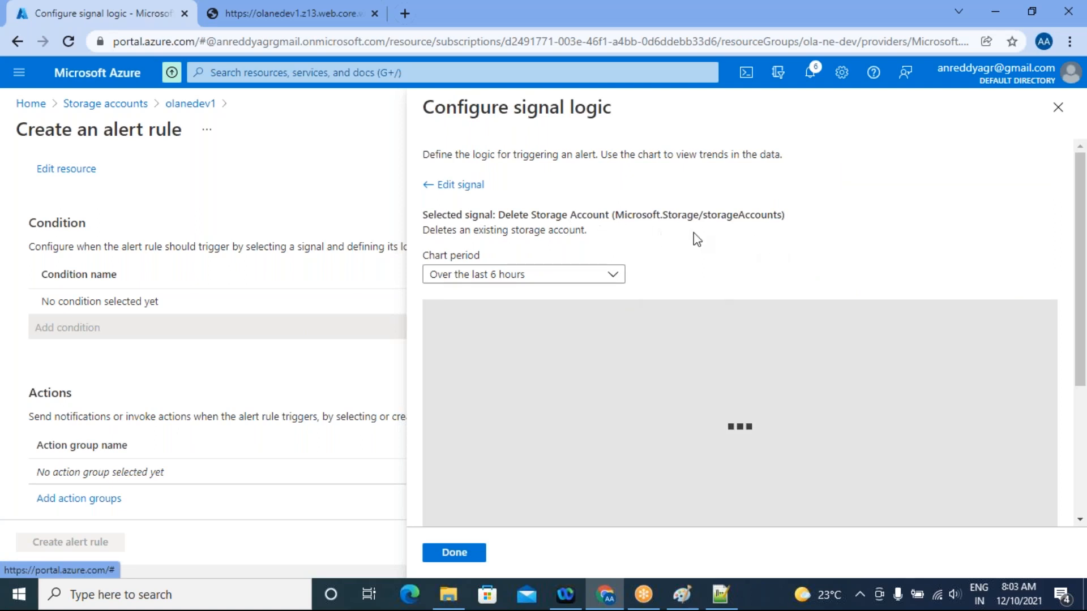
pyautogui.scroll(-1, 825, 430)
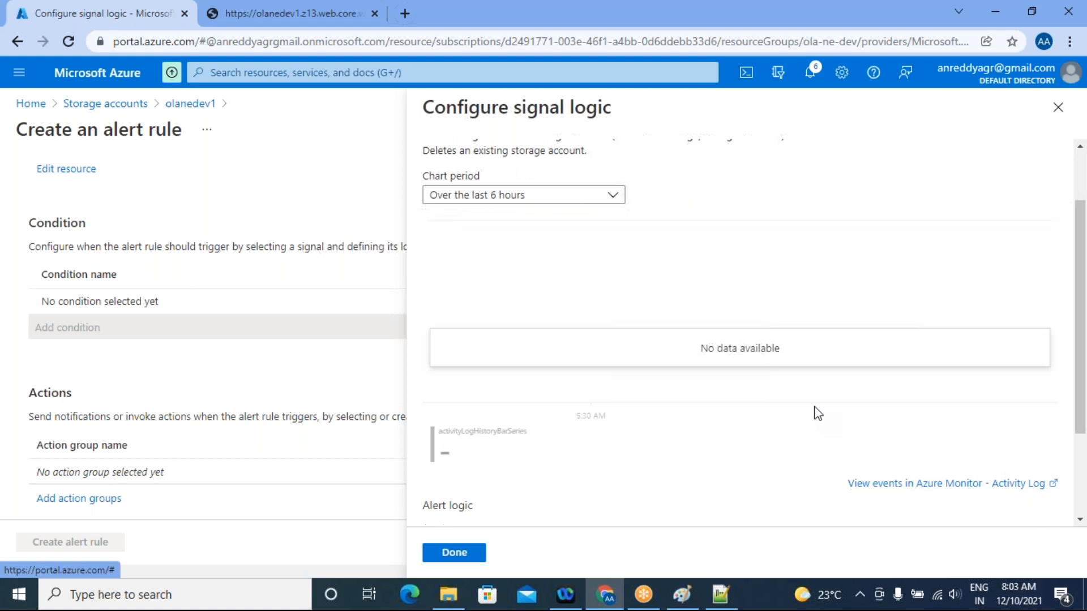
pyautogui.click(455, 555)
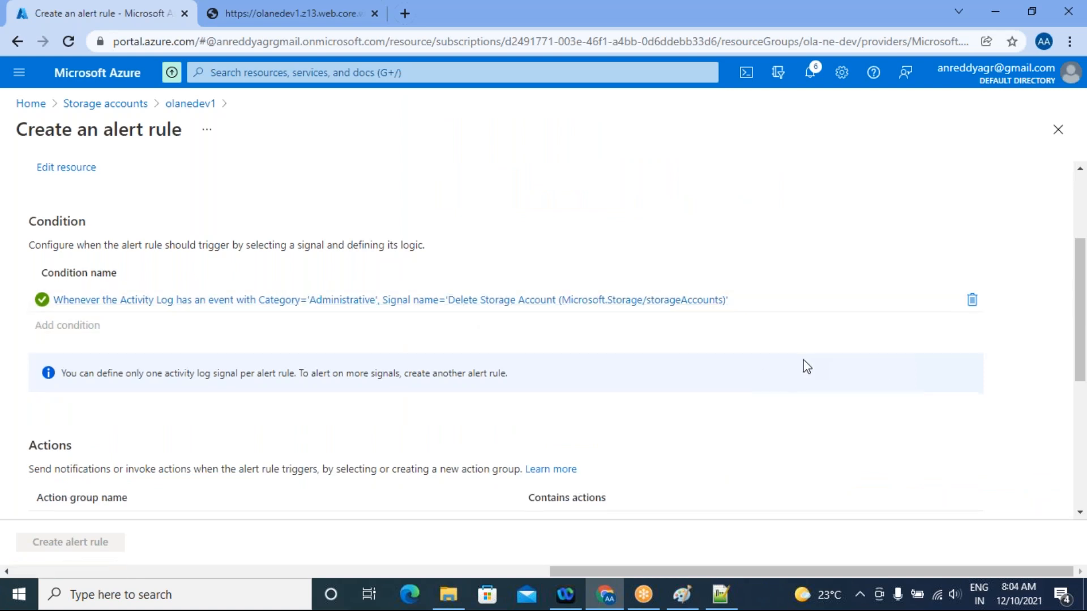
# Start creating an action group for the alert rule named devopsteam in resource group ola-ne-dev and proceed to its notifications
pyautogui.scroll(-3, 802, 366)
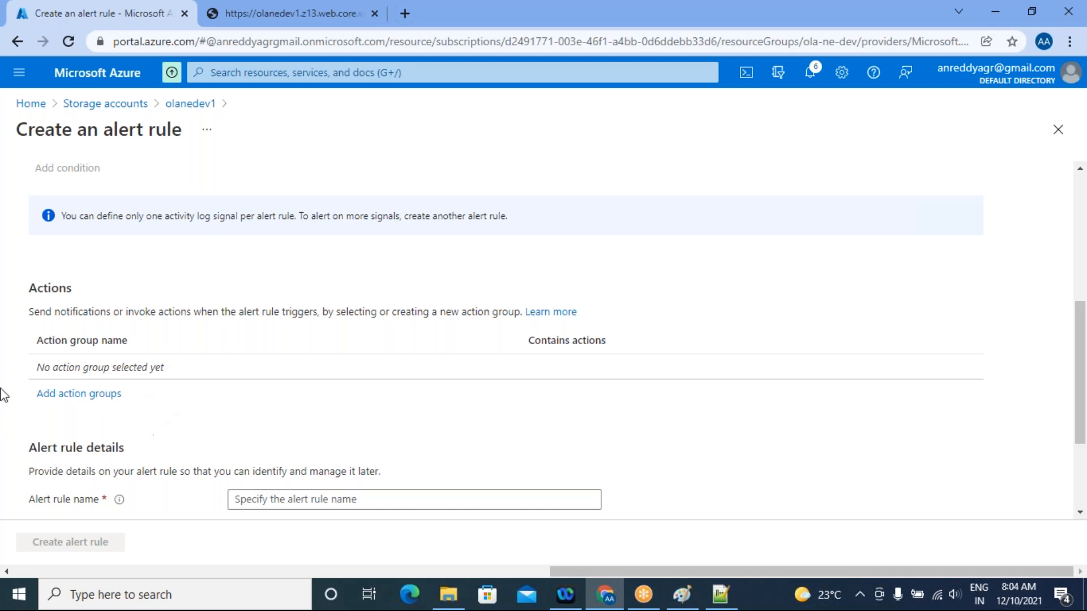
pyautogui.click(89, 395)
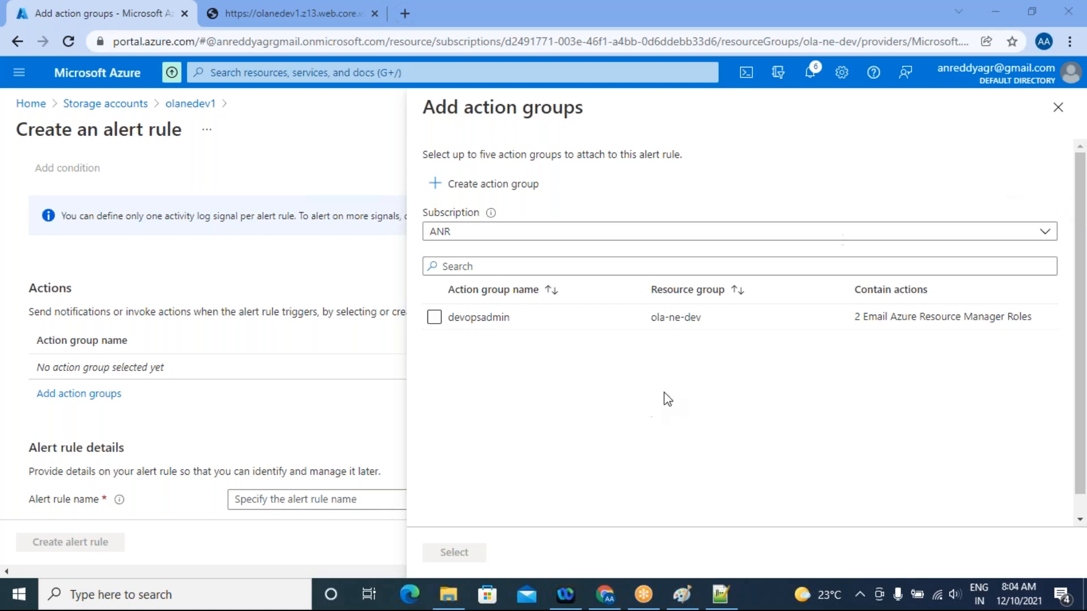
pyautogui.click(439, 188)
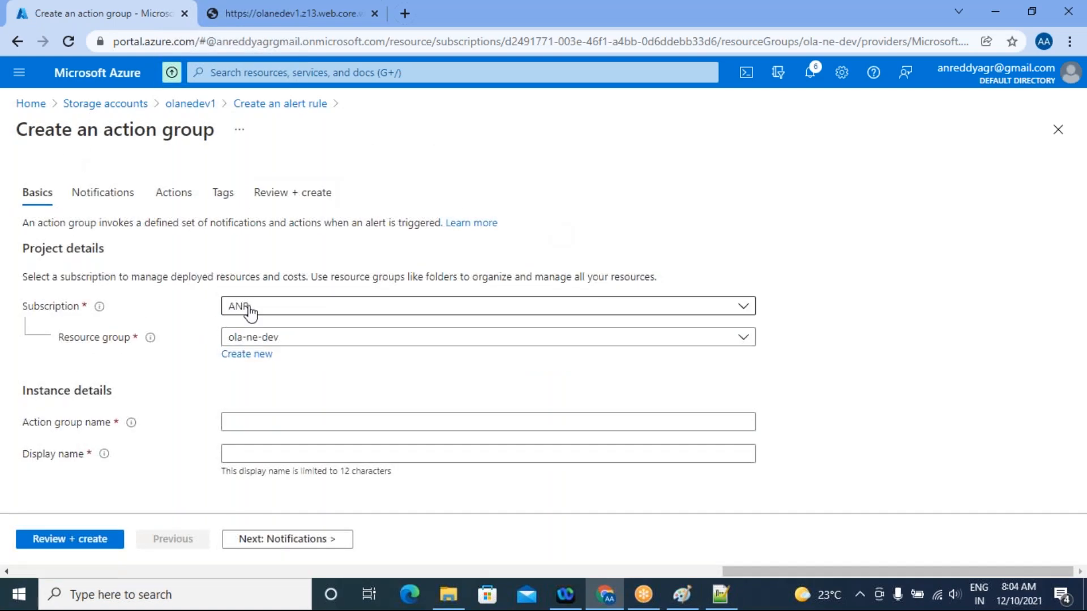
pyautogui.click(445, 424)
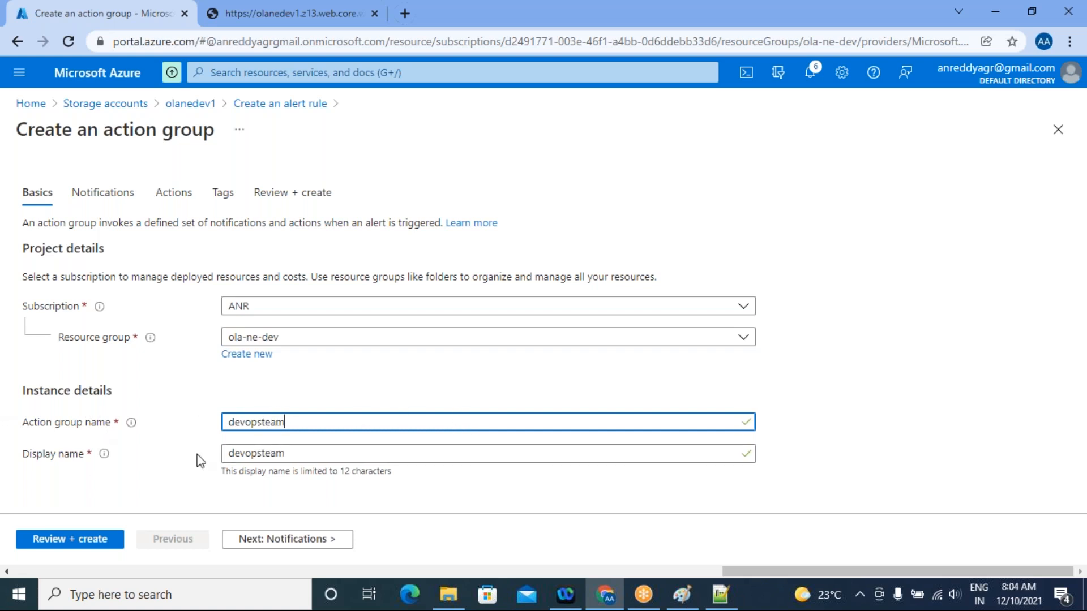
pyautogui.click(300, 540)
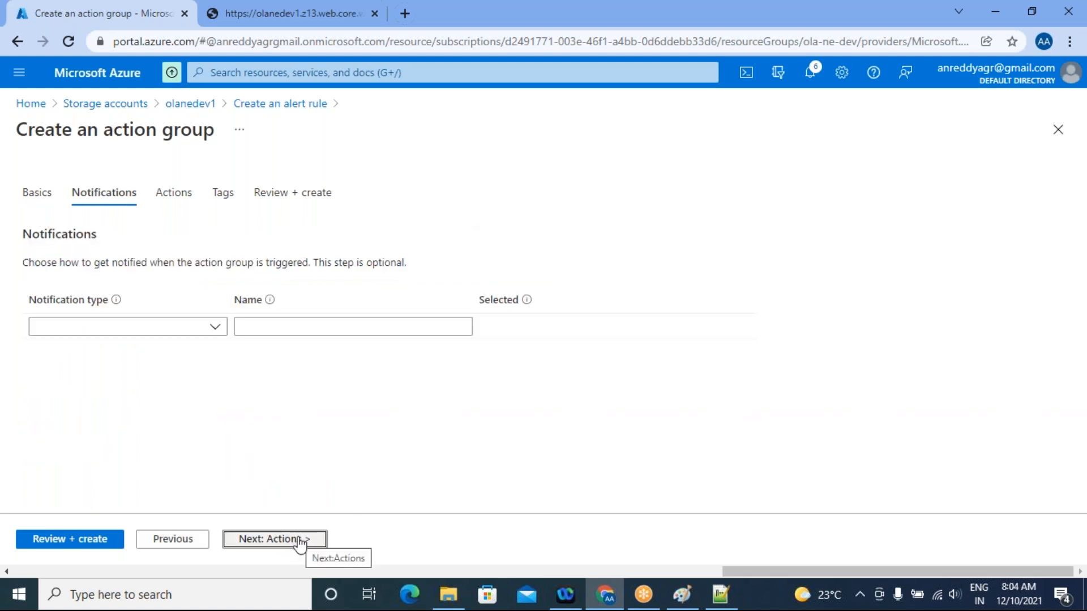
# Add an Email Azure Resource Manager Role notification for the Owner role and name it Alert1
pyautogui.click(214, 331)
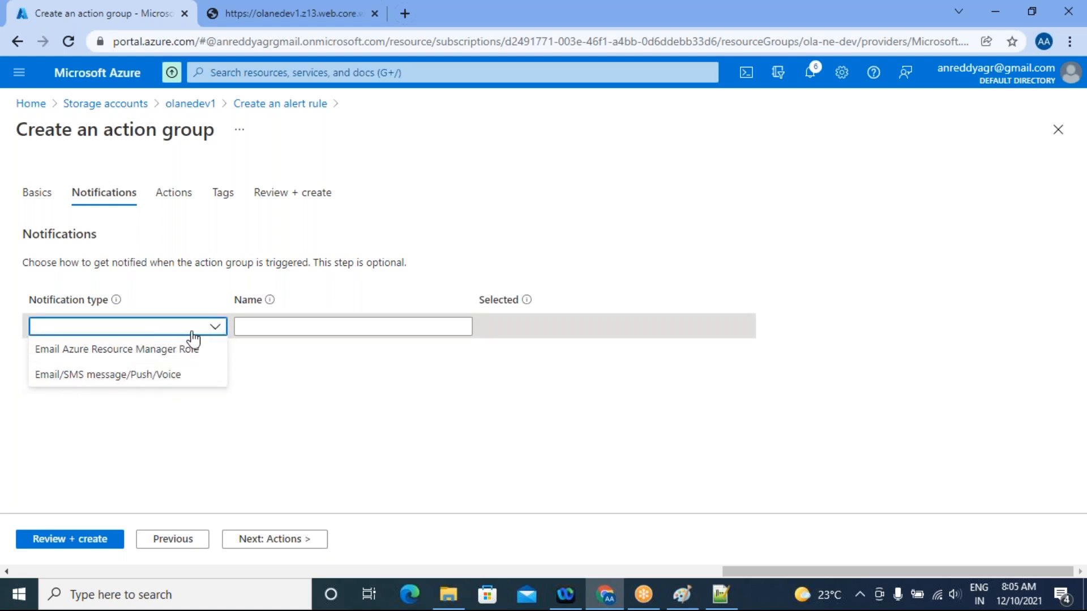
pyautogui.click(129, 350)
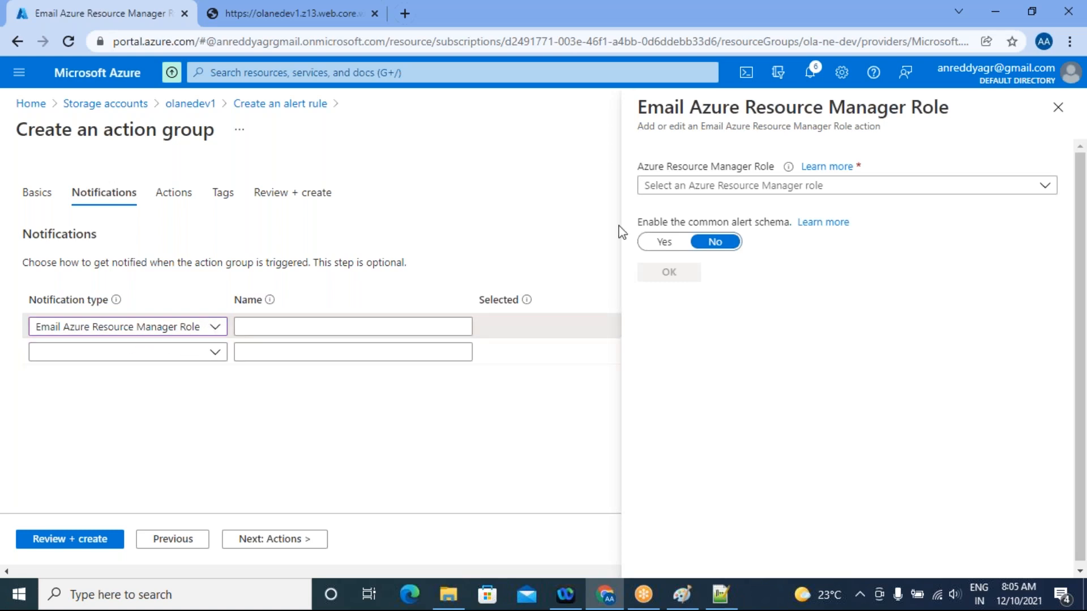
pyautogui.click(1044, 189)
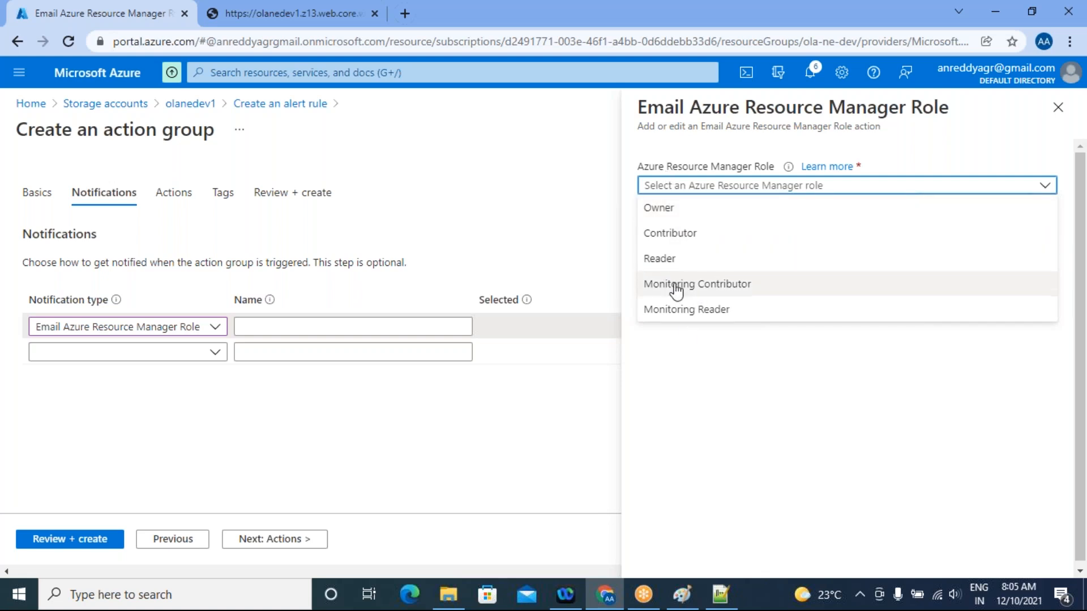
pyautogui.click(659, 209)
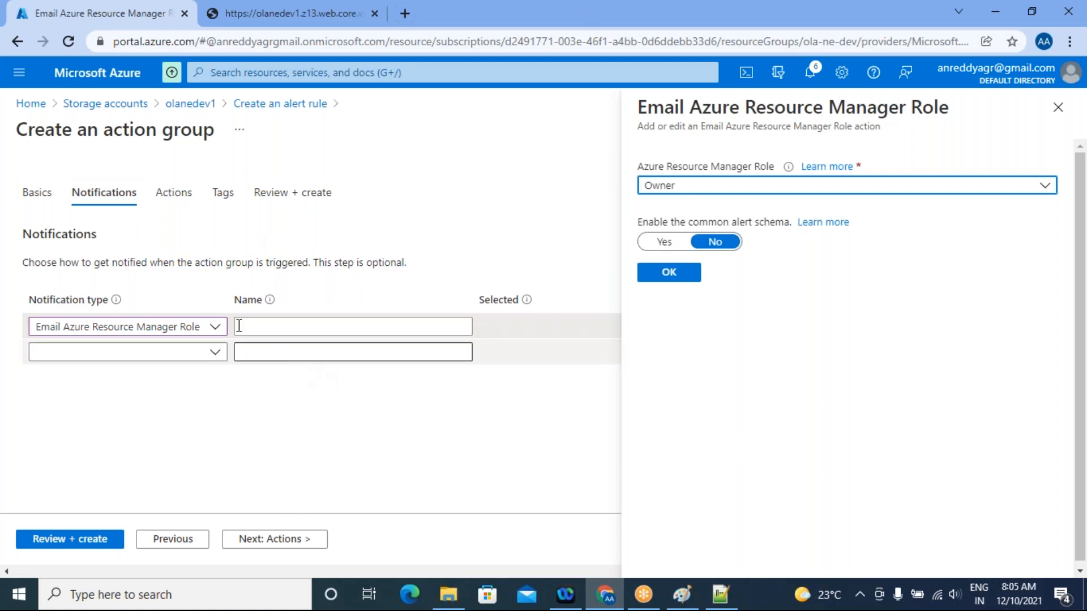
pyautogui.click(658, 274)
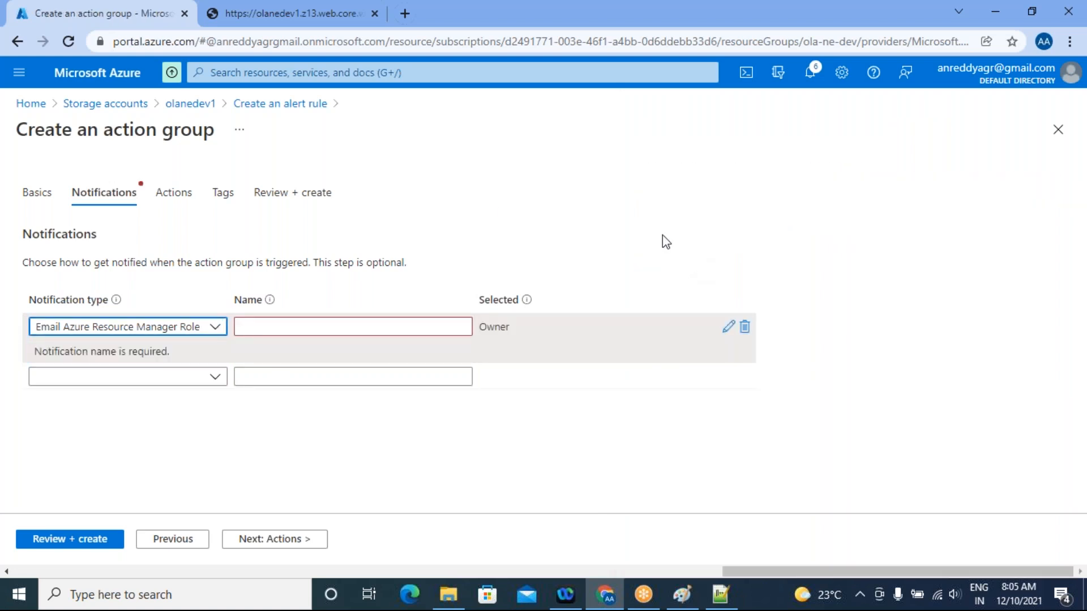
pyautogui.click(394, 330)
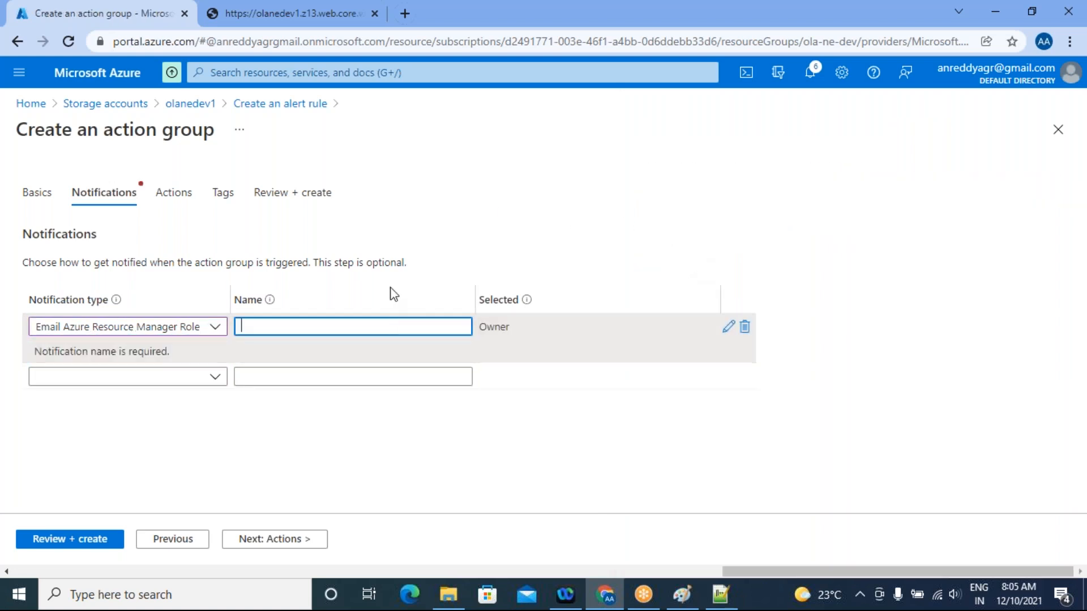
pyautogui.write('Alert1')
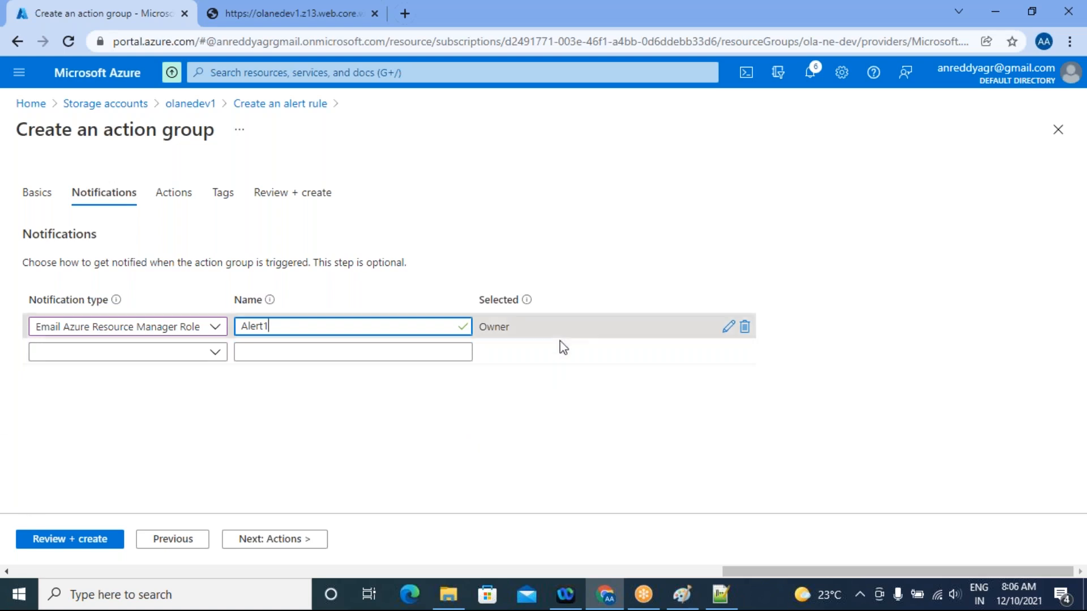
# Add a second Email Azure Resource Manager Role notification for the Contributor role and name it Alert2
pyautogui.click(215, 353)
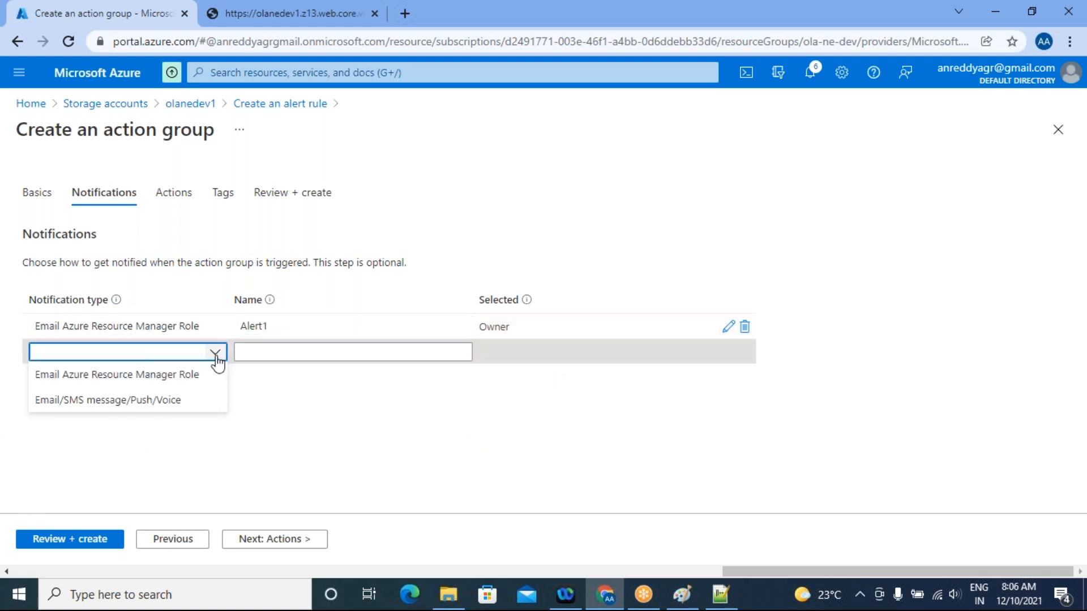
pyautogui.click(158, 376)
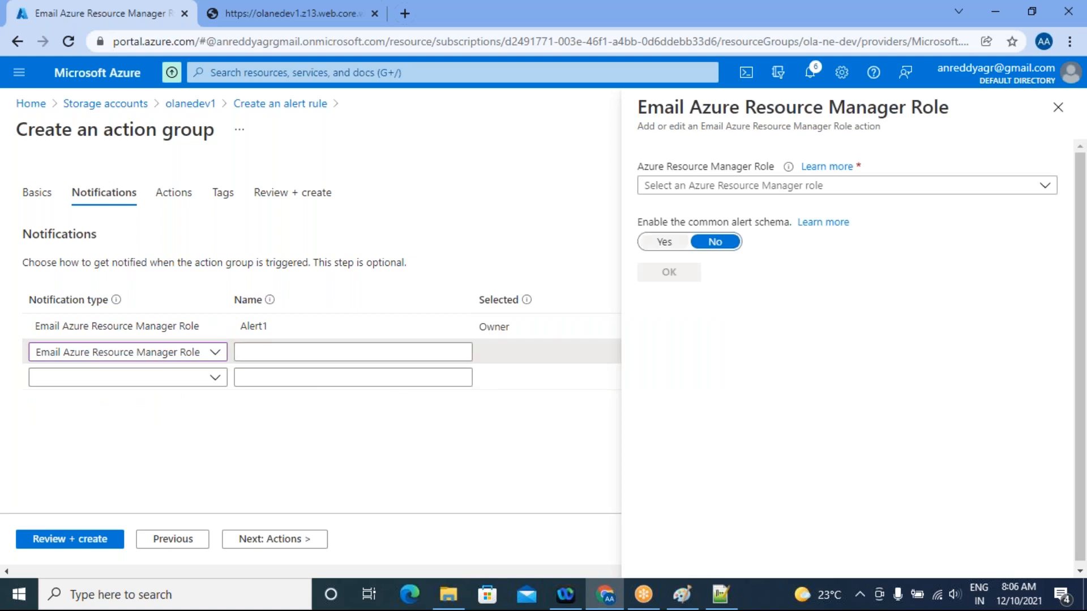
pyautogui.click(689, 187)
pyautogui.click(681, 235)
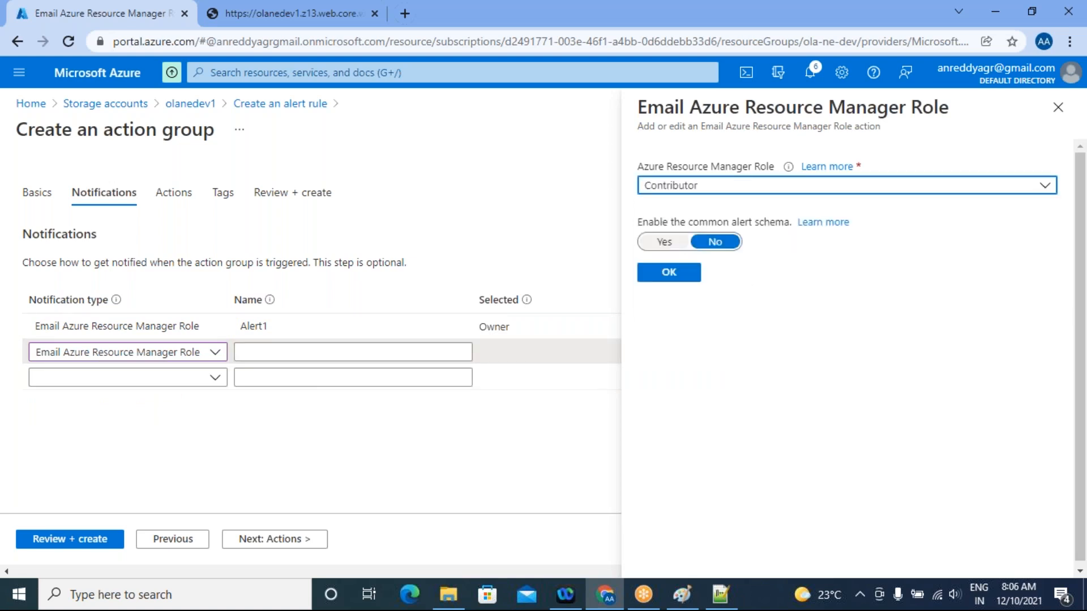
pyautogui.click(657, 278)
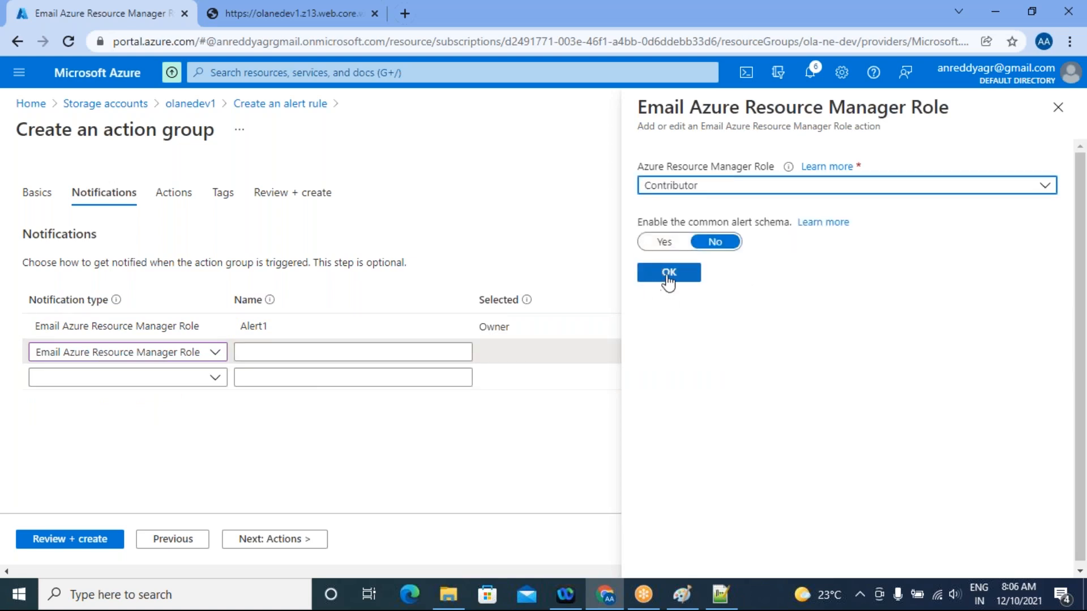
pyautogui.click(271, 353)
pyautogui.write('Alert2')
# Add a third notification of type Email/SMS message/Push/Voice to the action group and name it Alert3
pyautogui.click(134, 389)
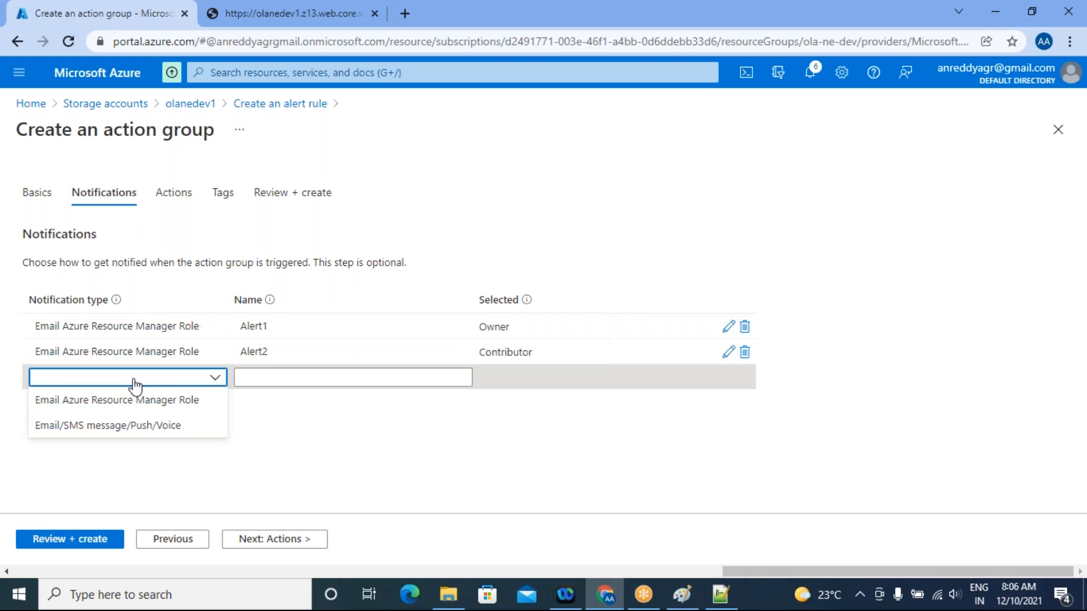
pyautogui.click(140, 426)
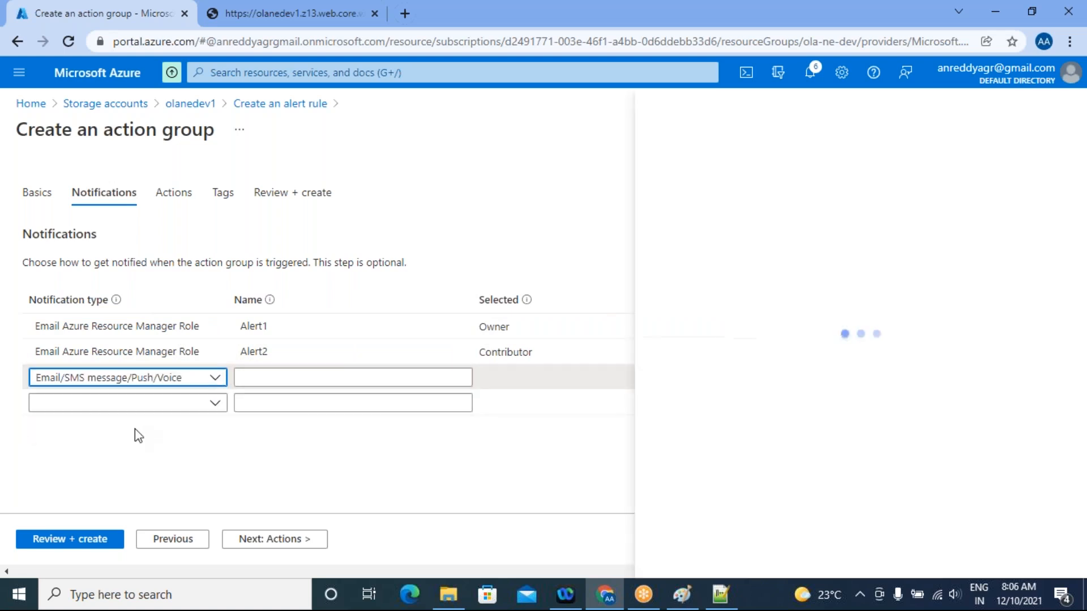
pyautogui.click(283, 378)
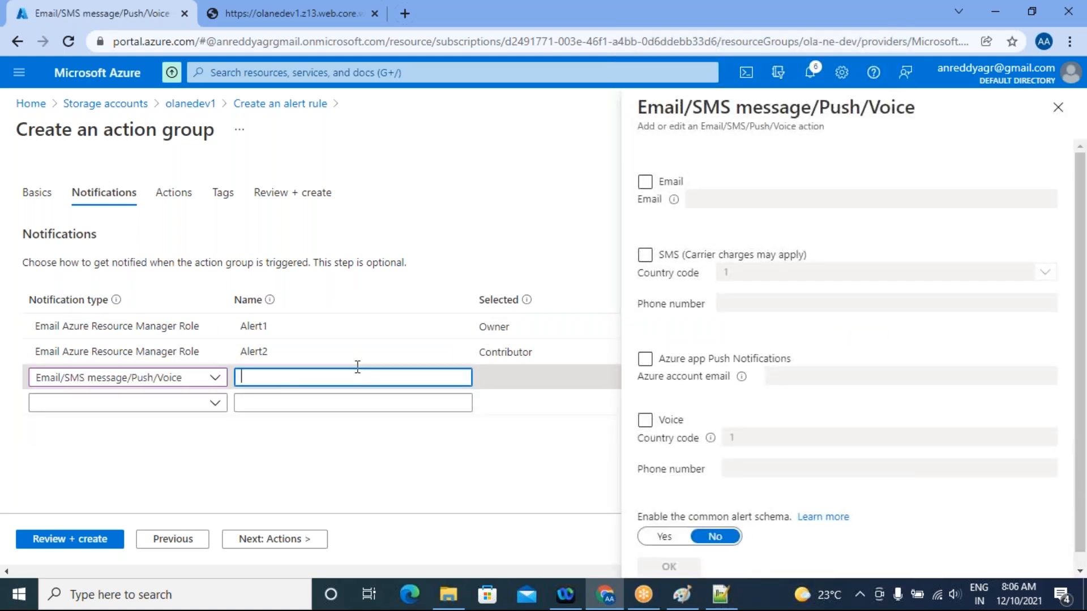
pyautogui.write('Alert')
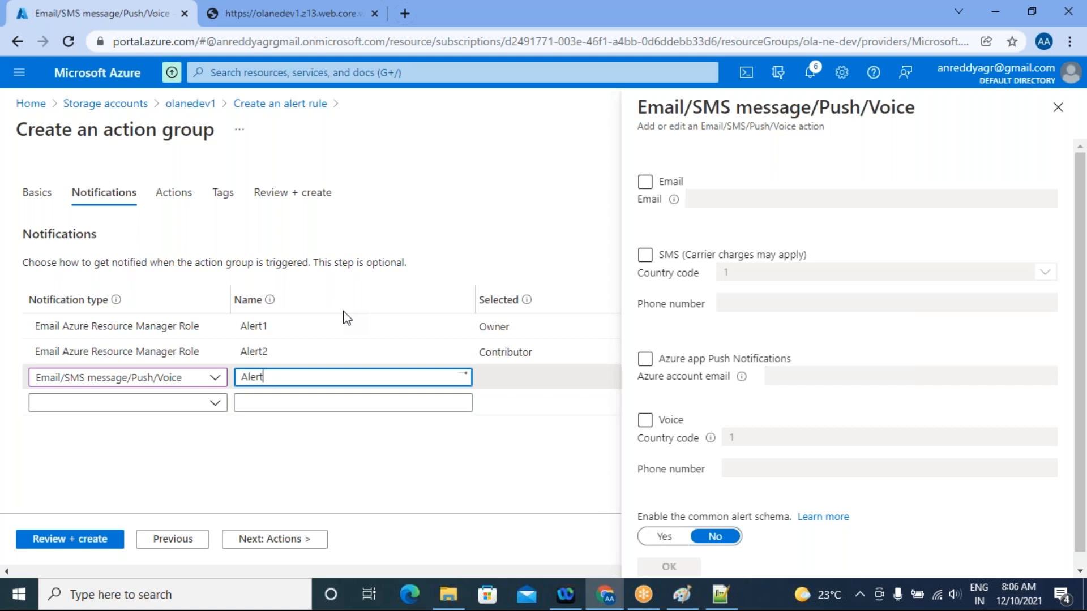
pyautogui.write('3')
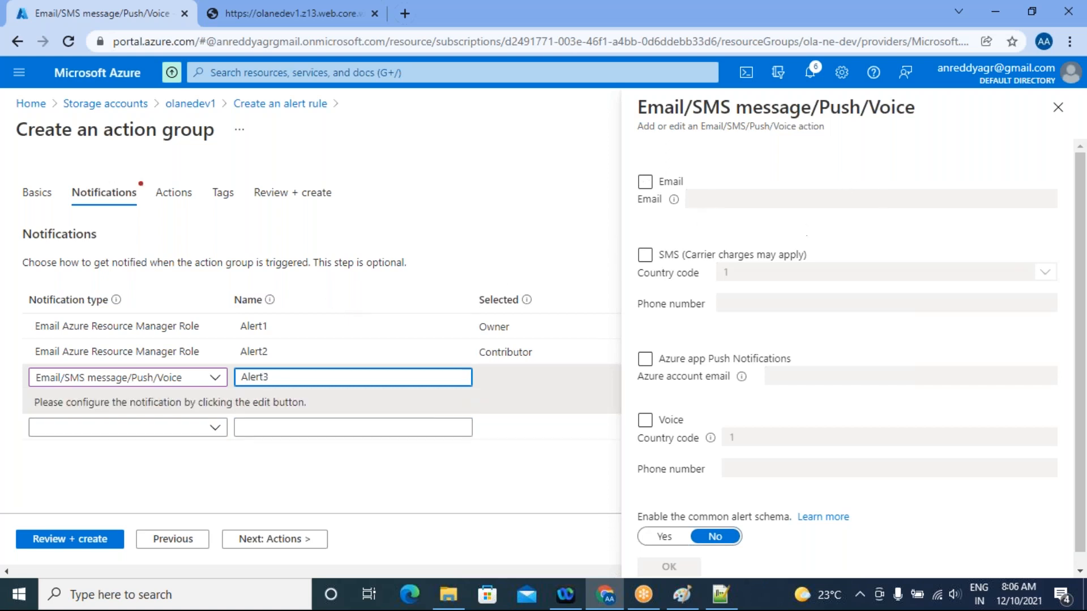
# Enable SMS for the Alert3 notification with country code 91 and start entering the phone number
pyautogui.click(645, 255)
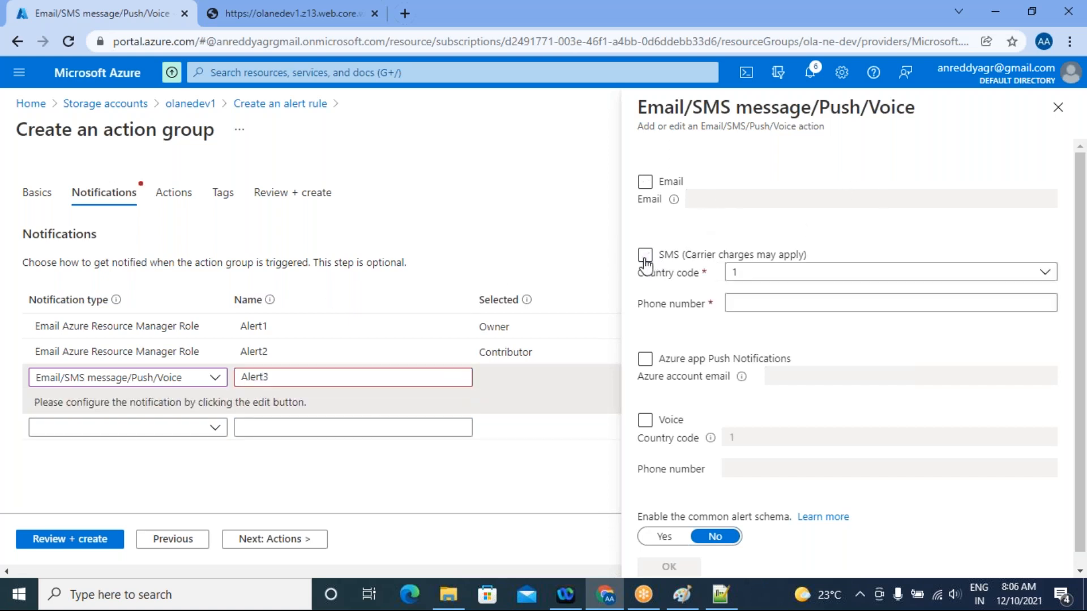
pyautogui.click(754, 275)
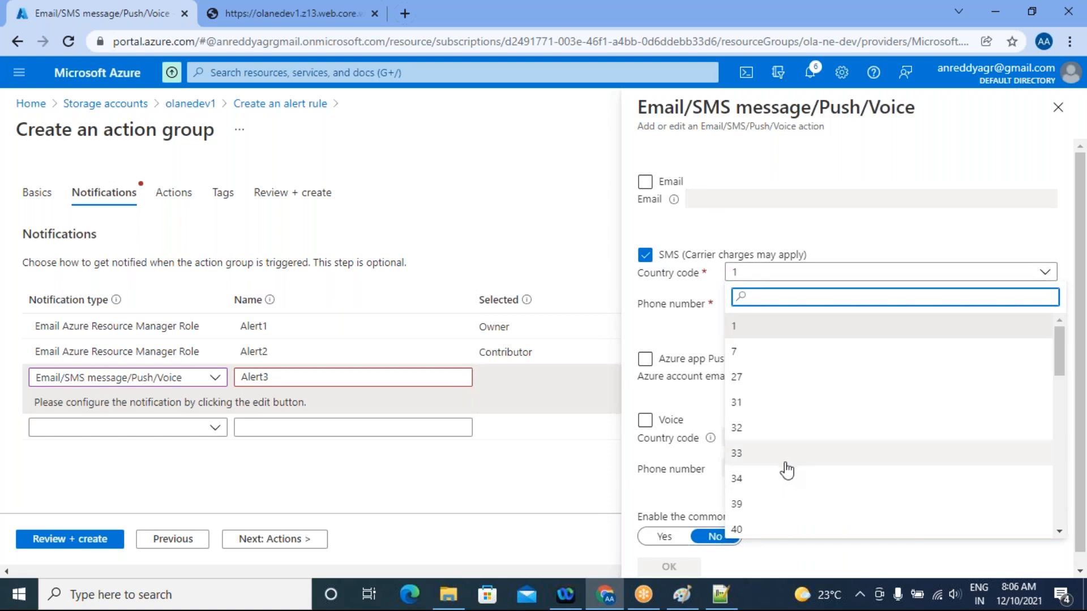
pyautogui.scroll(-8, 776, 479)
pyautogui.scroll(-5, 762, 478)
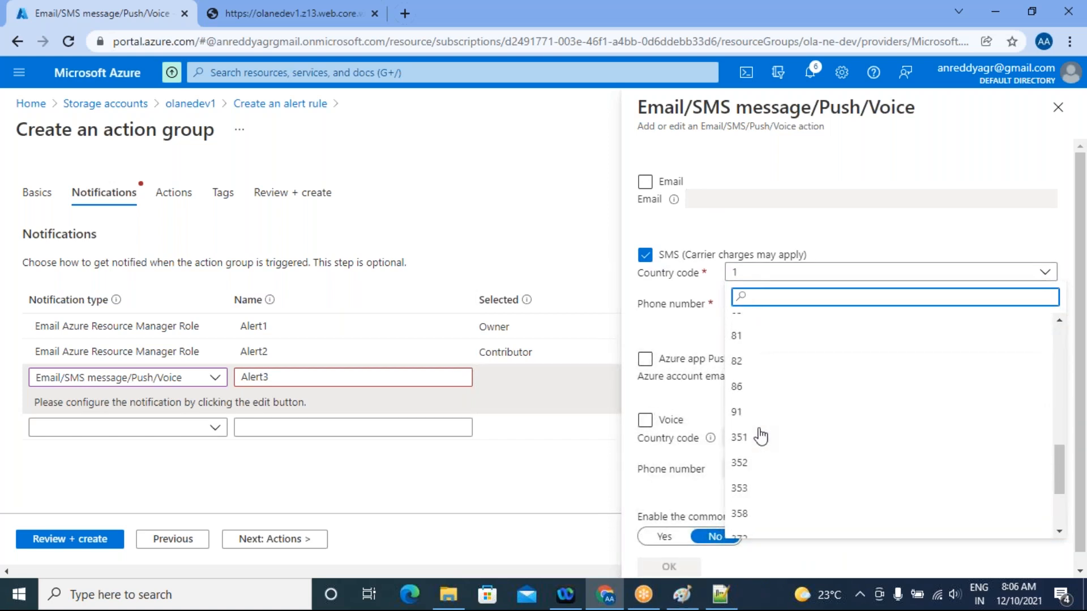
pyautogui.click(759, 432)
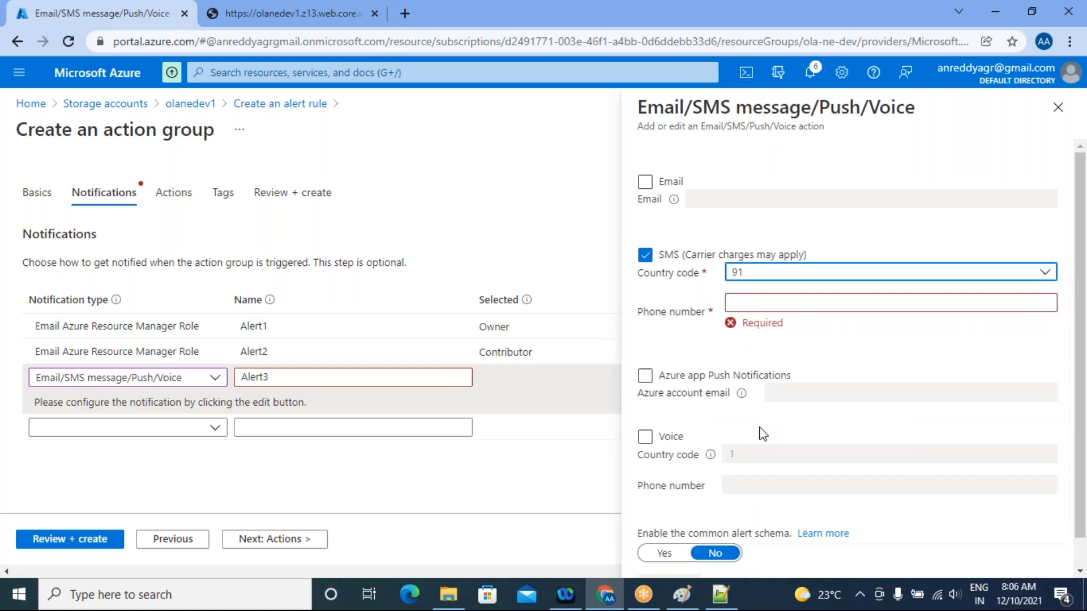
pyautogui.click(767, 304)
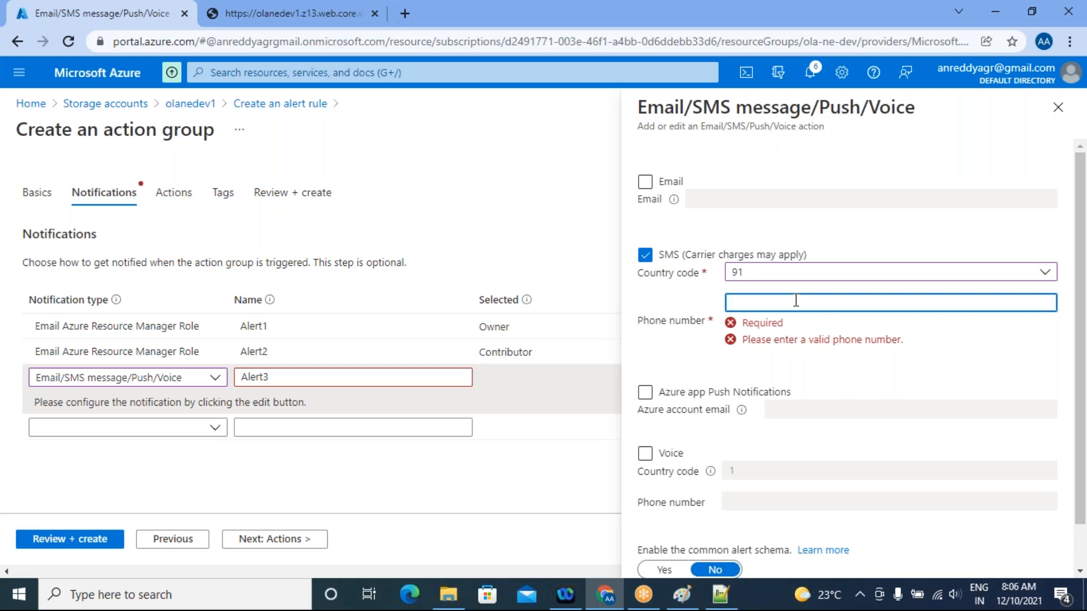
pyautogui.write('7')
pyautogui.press('BackSpace')
pyautogui.write('7')
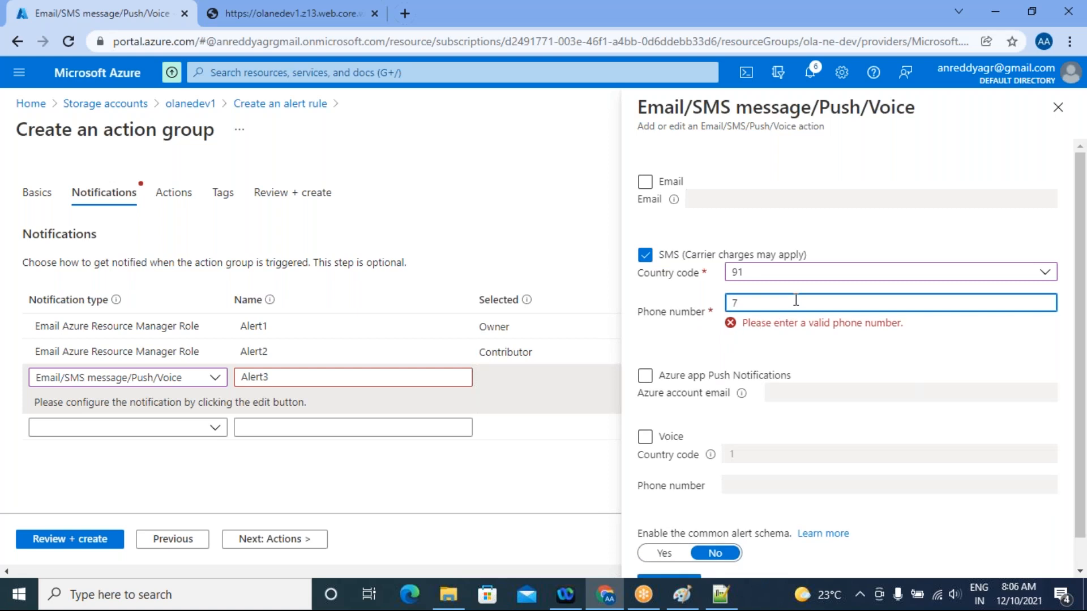
# Enable Voice for the Alert3 notification and make its phone number ready for entry
pyautogui.scroll(-1, 886, 461)
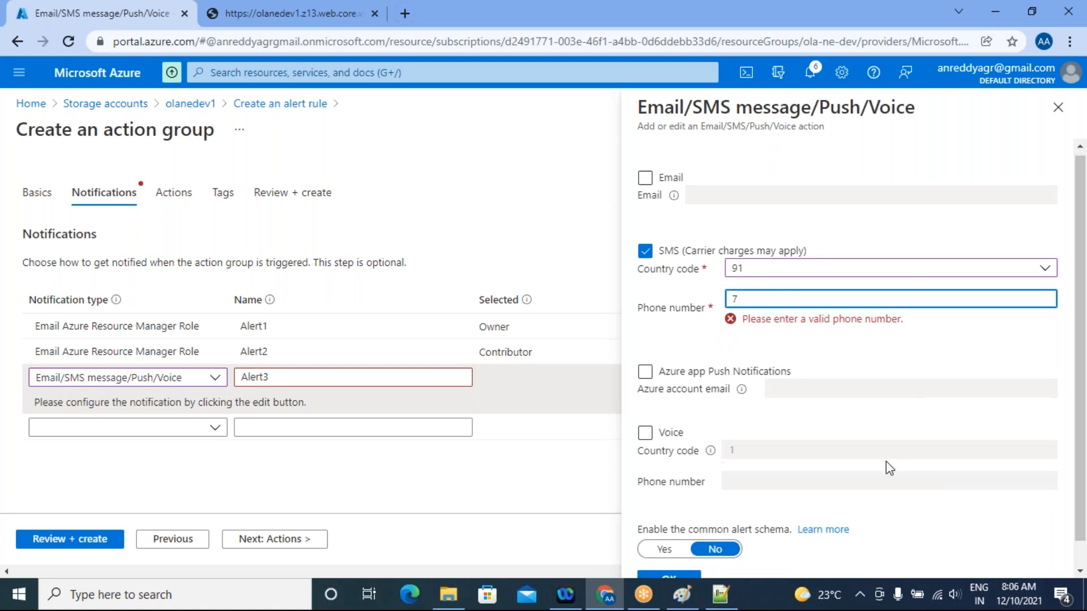
pyautogui.scroll(-1, 885, 461)
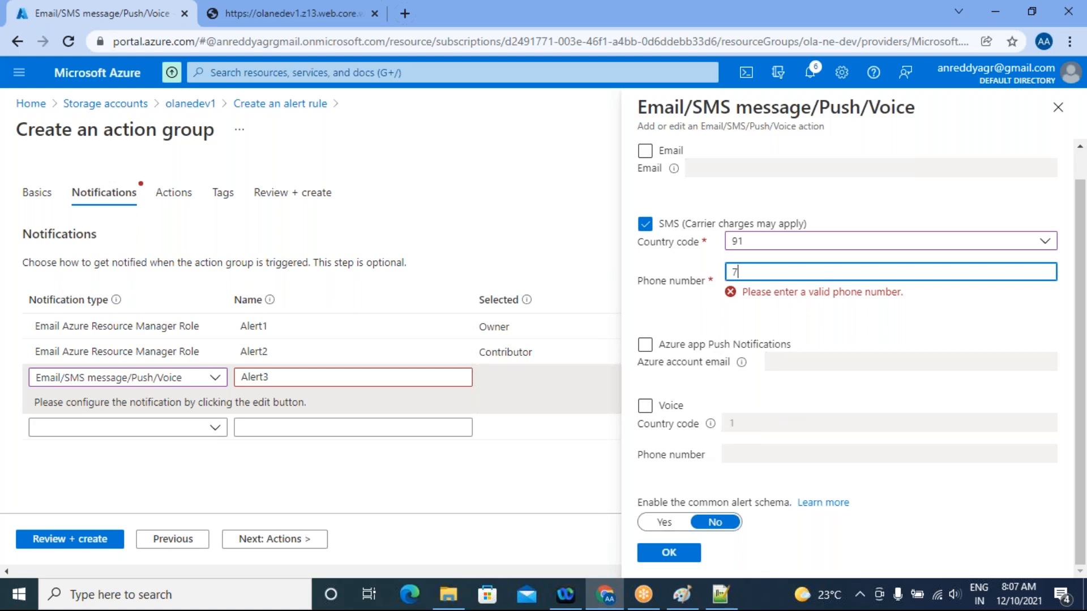
pyautogui.click(647, 410)
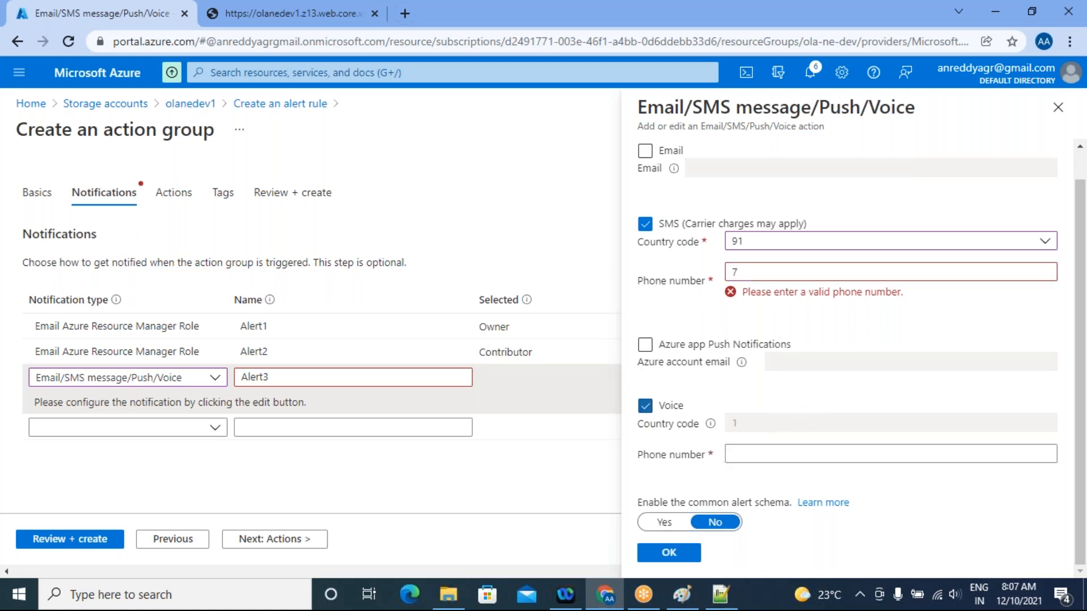
pyautogui.click(740, 454)
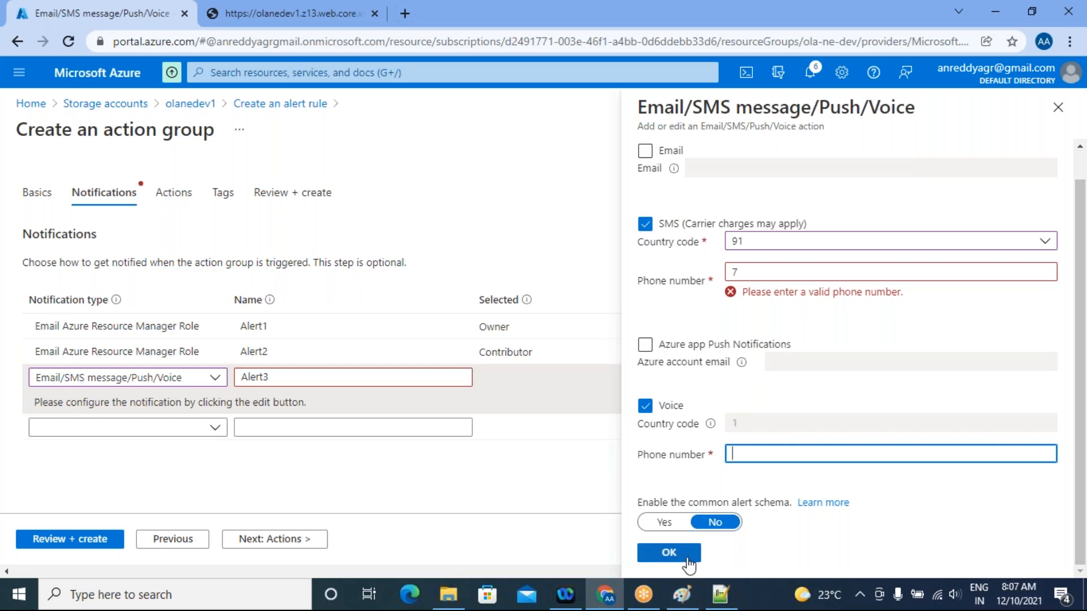
# Discard the unsaved Email/SMS/Push/Voice settings and delete the Alert3 notification from the action group
pyautogui.click(1058, 107)
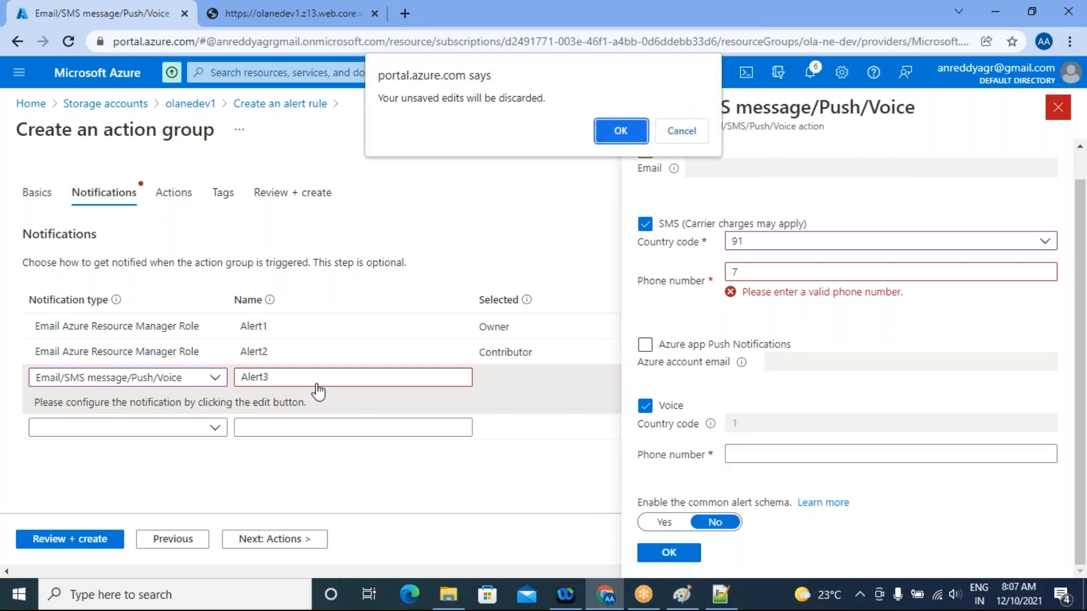
pyautogui.click(674, 133)
pyautogui.click(1058, 107)
pyautogui.click(618, 128)
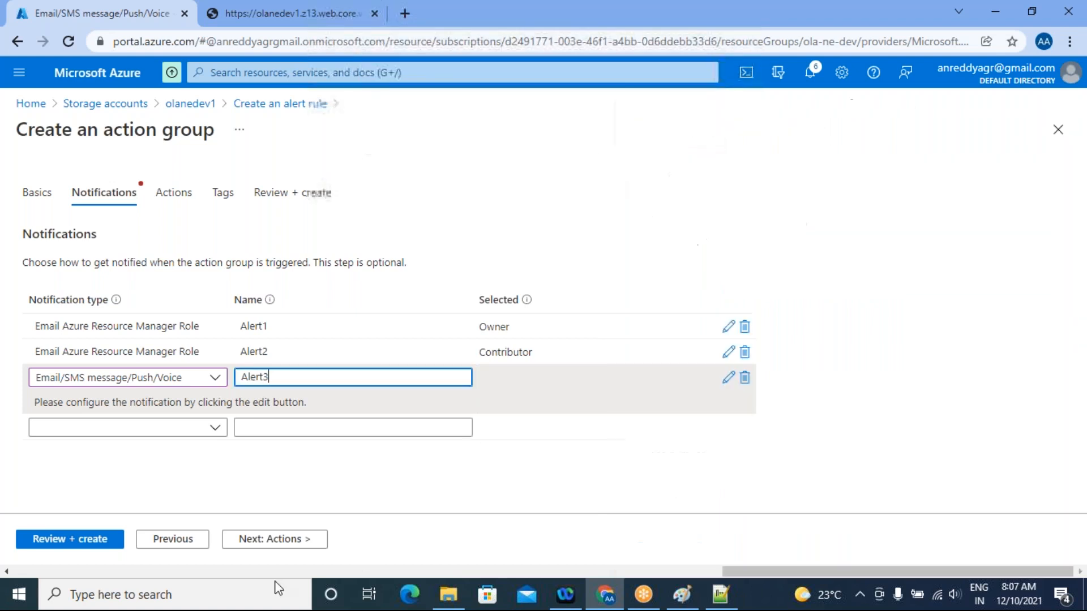
pyautogui.click(745, 378)
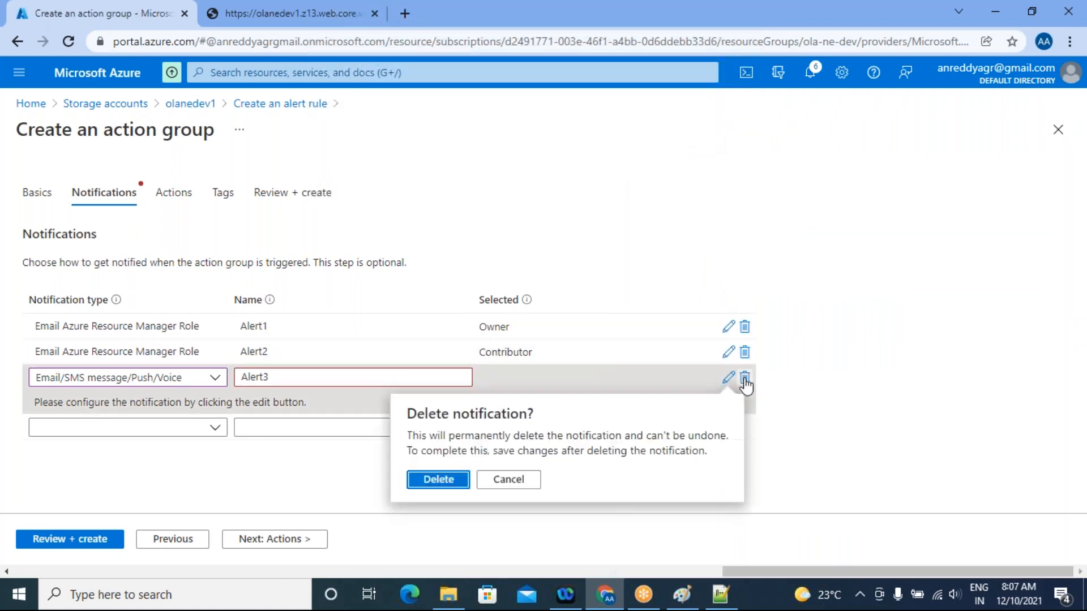
pyautogui.click(441, 480)
pyautogui.click(250, 365)
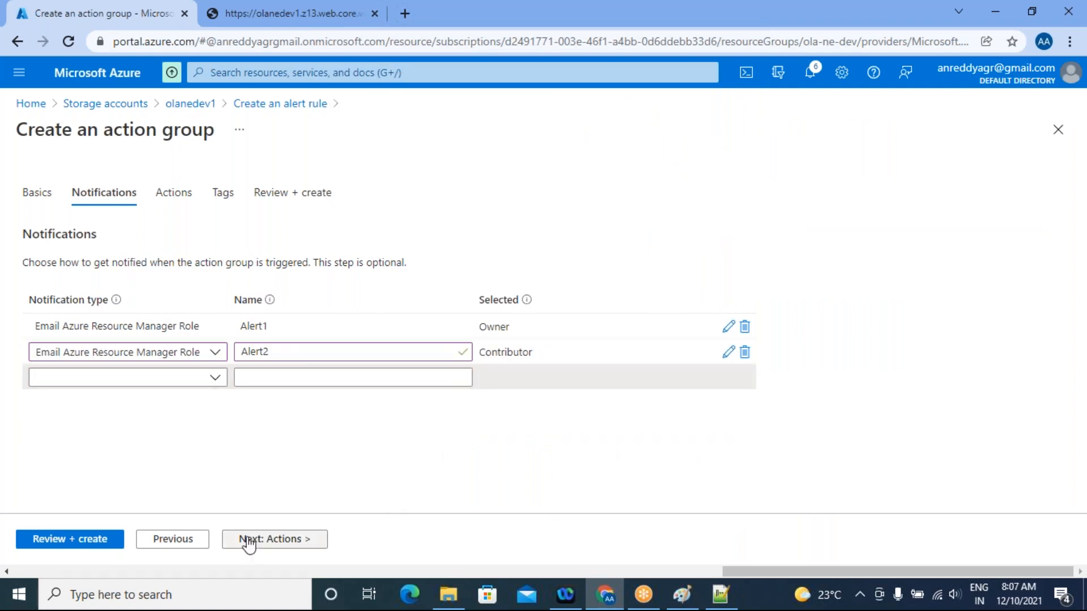
# Look through the available action types, continue without adding actions or tags, and create the devopsteam action group
pyautogui.click(275, 539)
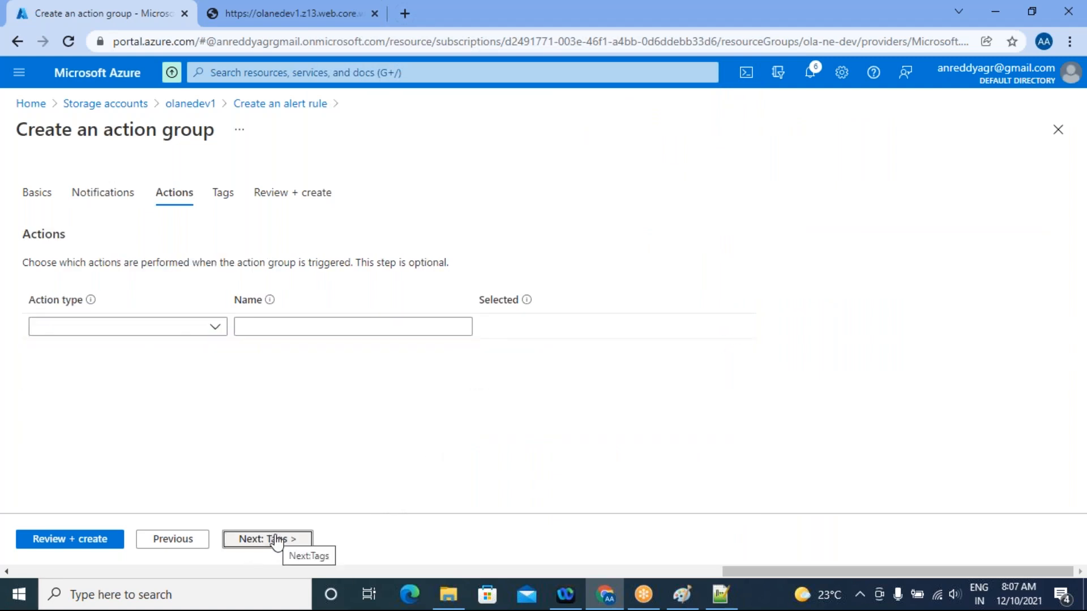
pyautogui.click(215, 328)
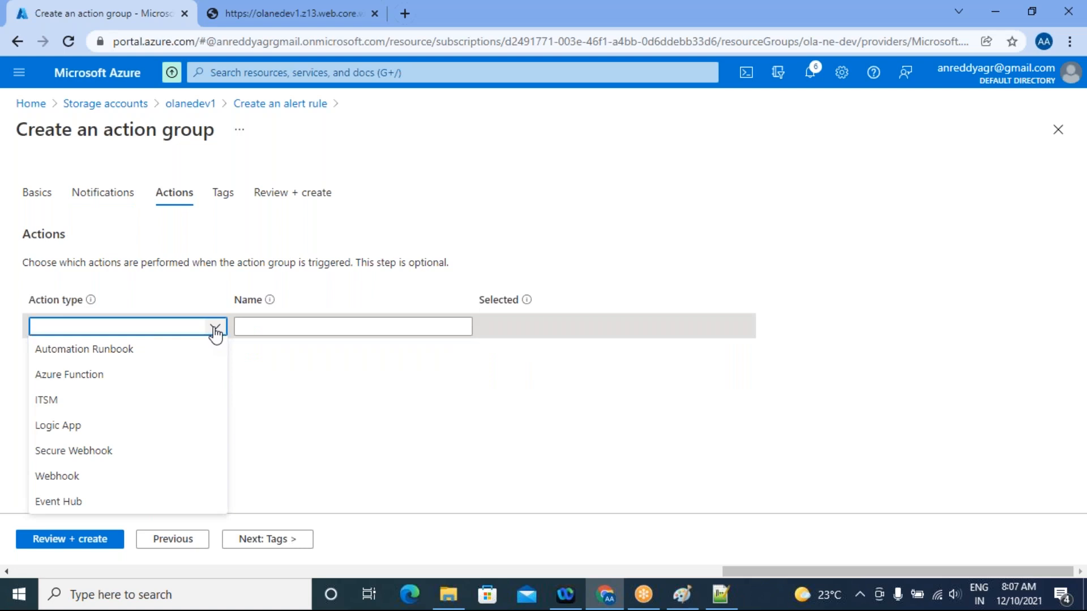
pyautogui.click(398, 382)
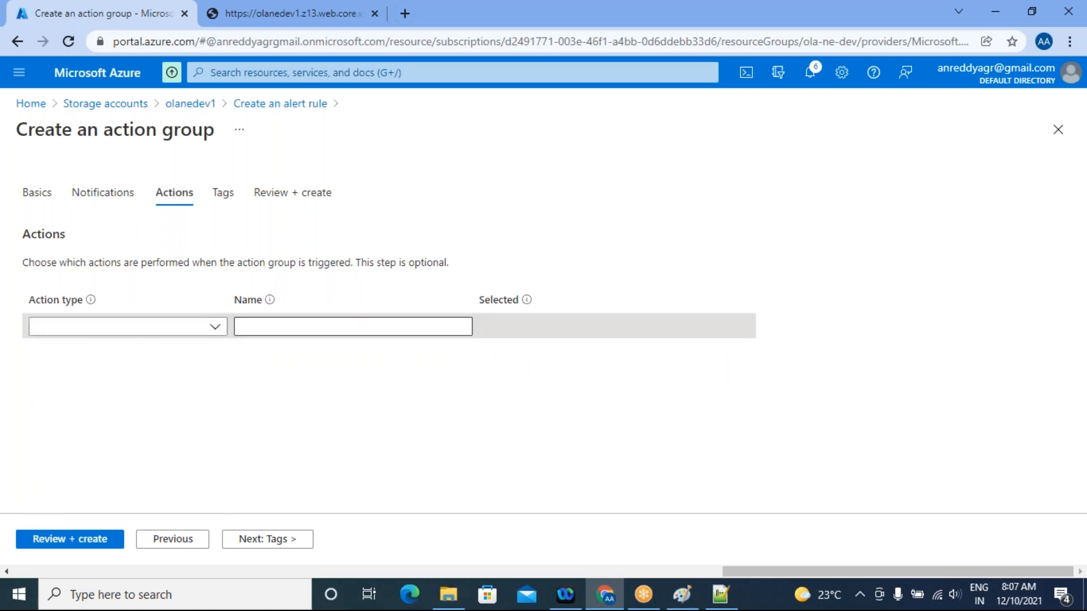
pyautogui.click(272, 539)
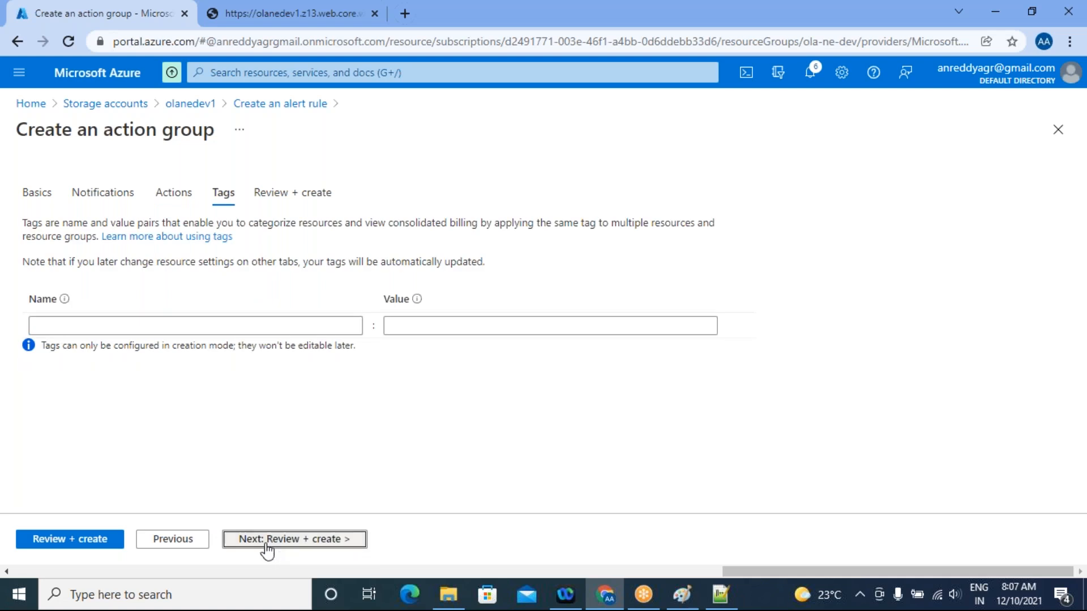
pyautogui.click(266, 539)
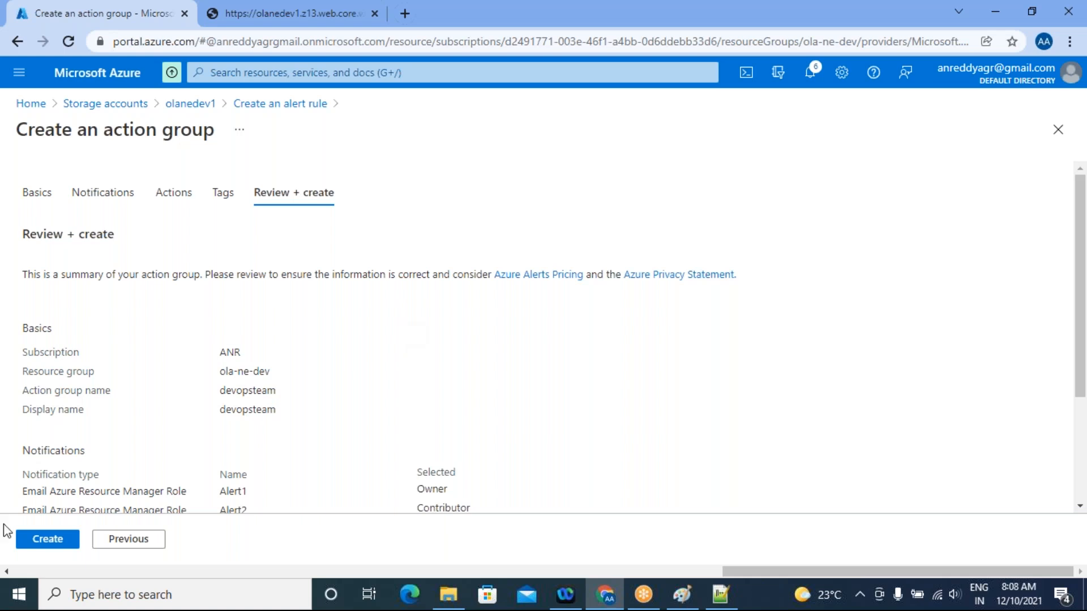
pyautogui.click(40, 541)
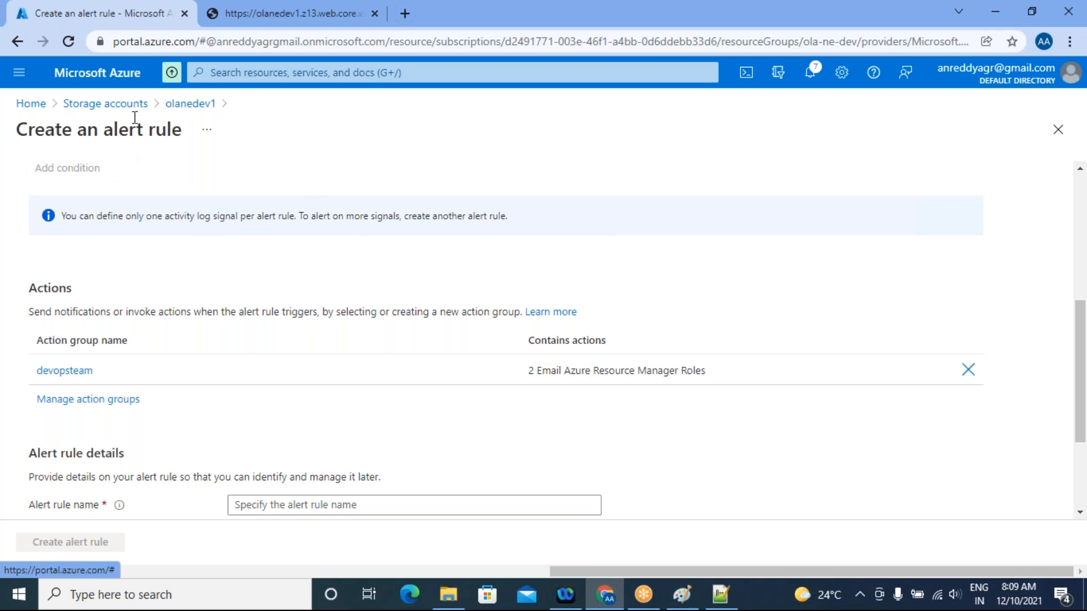
# Leave the alert rule form, discarding its unsaved edits, and reopen the olanedev1 storage account from the storage accounts list
pyautogui.click(109, 105)
pyautogui.click(618, 131)
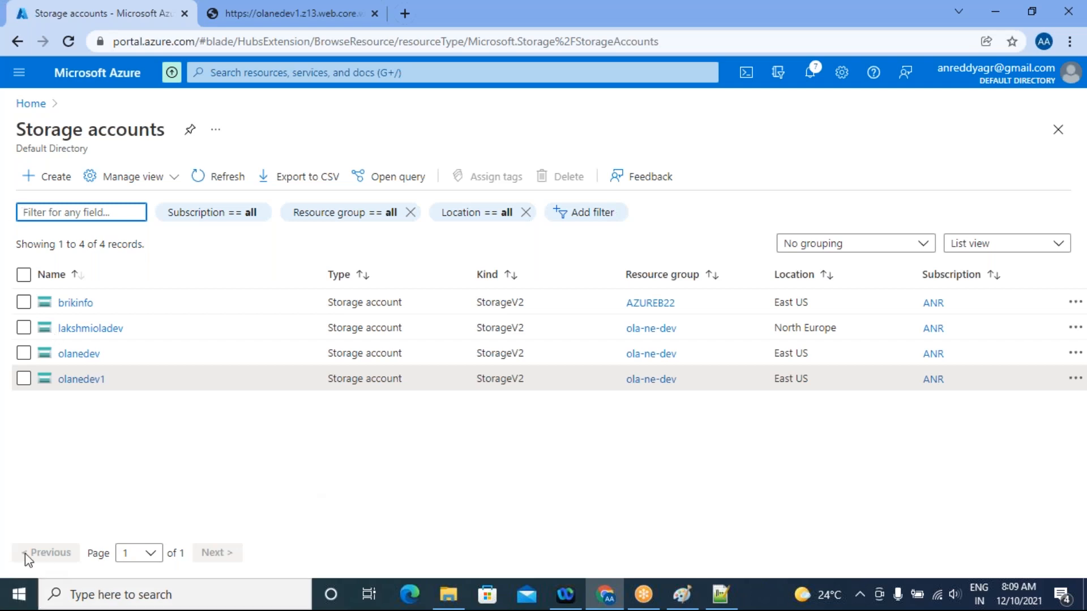
pyautogui.click(87, 379)
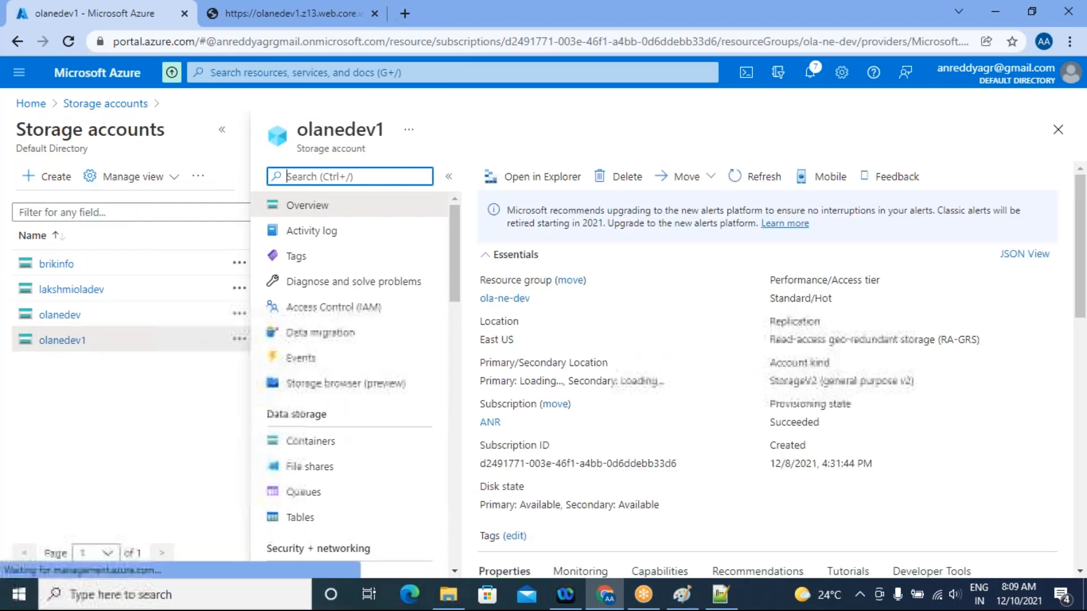
# Open the monitoring metrics of the olanedev1 storage account, collapse the accounts list, and switch to its alerts
pyautogui.scroll(-3, 410, 406)
pyautogui.scroll(-6, 417, 428)
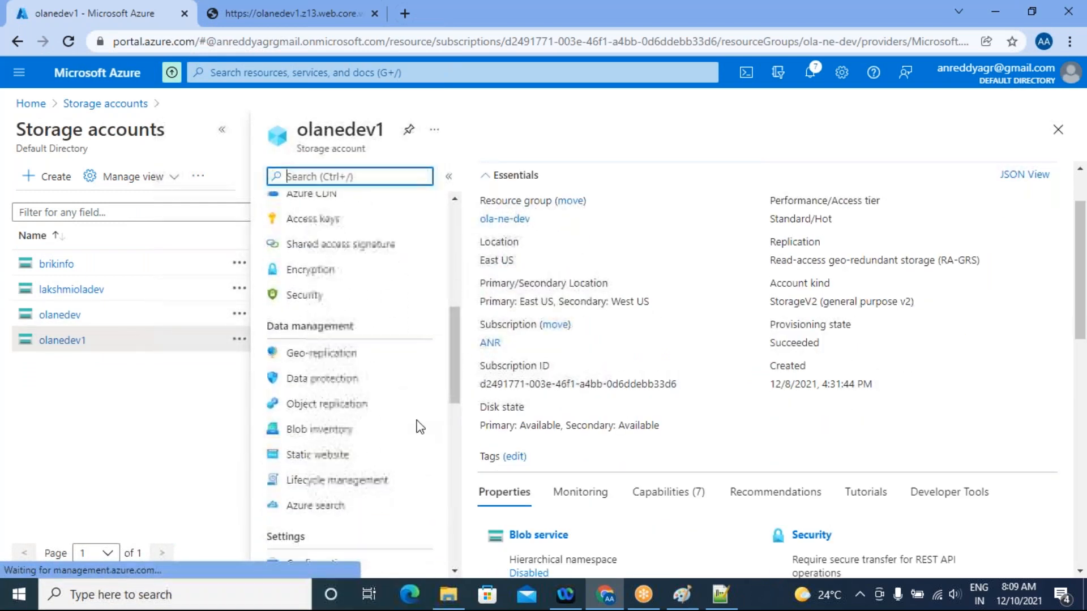
pyautogui.scroll(8, 417, 427)
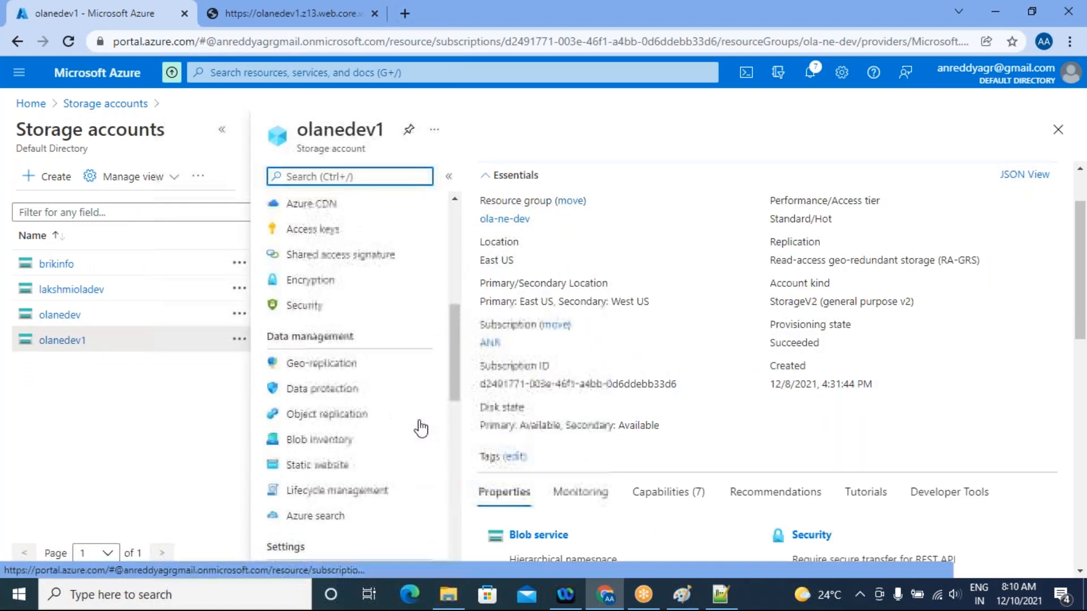
pyautogui.scroll(3, 419, 428)
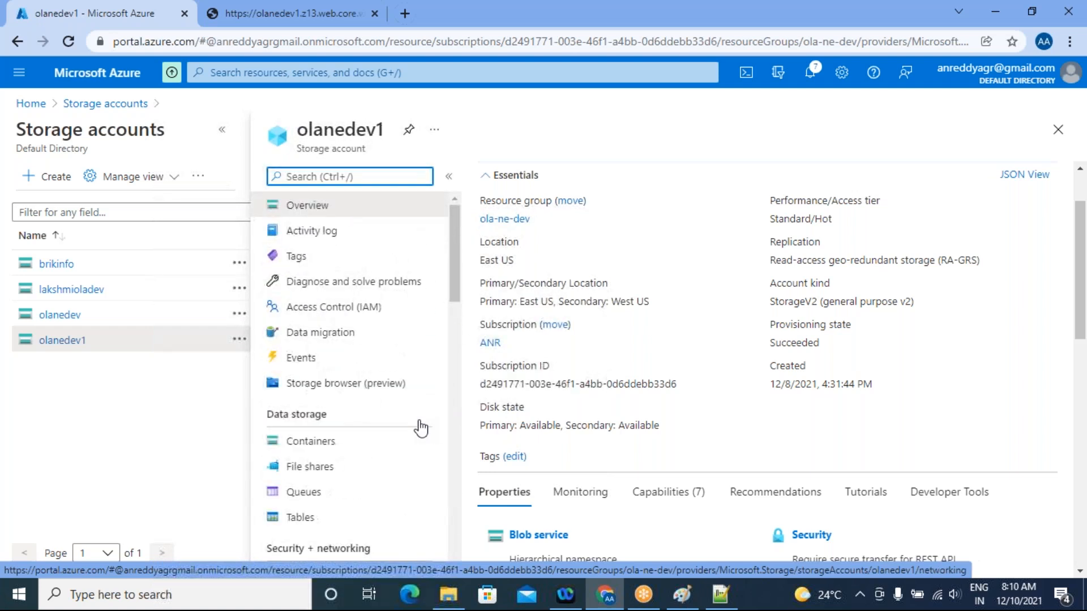
pyautogui.scroll(-5, 419, 428)
pyautogui.scroll(-10, 420, 427)
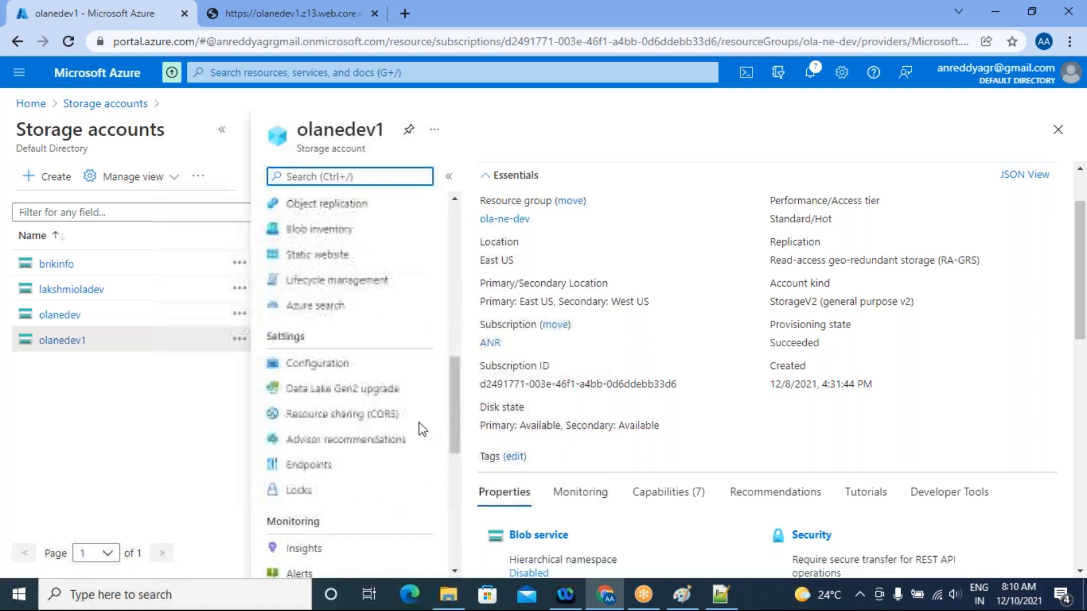
pyautogui.scroll(-3, 419, 427)
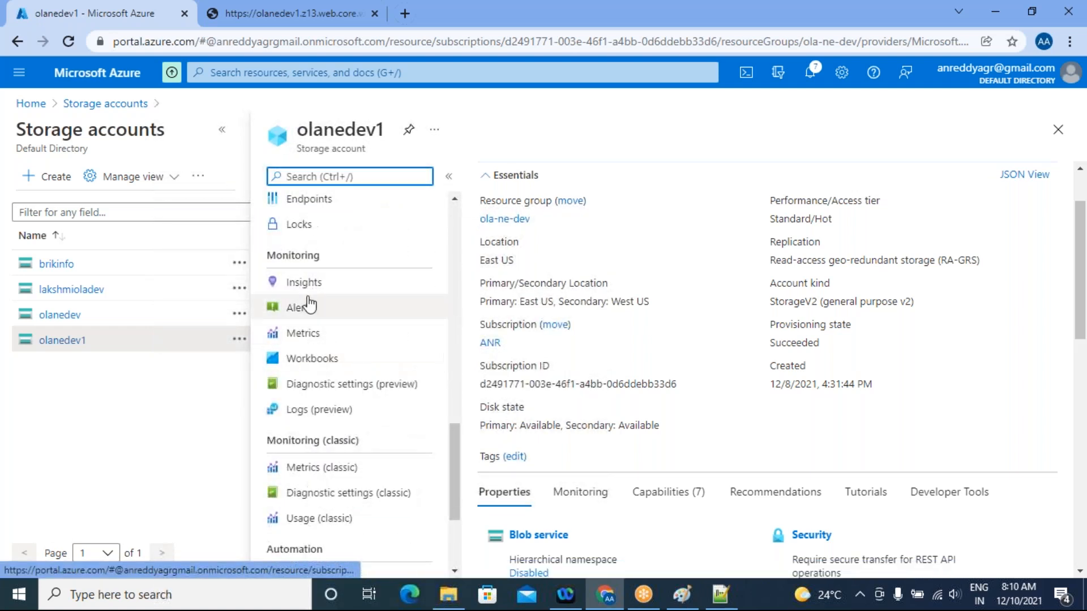
pyautogui.click(312, 338)
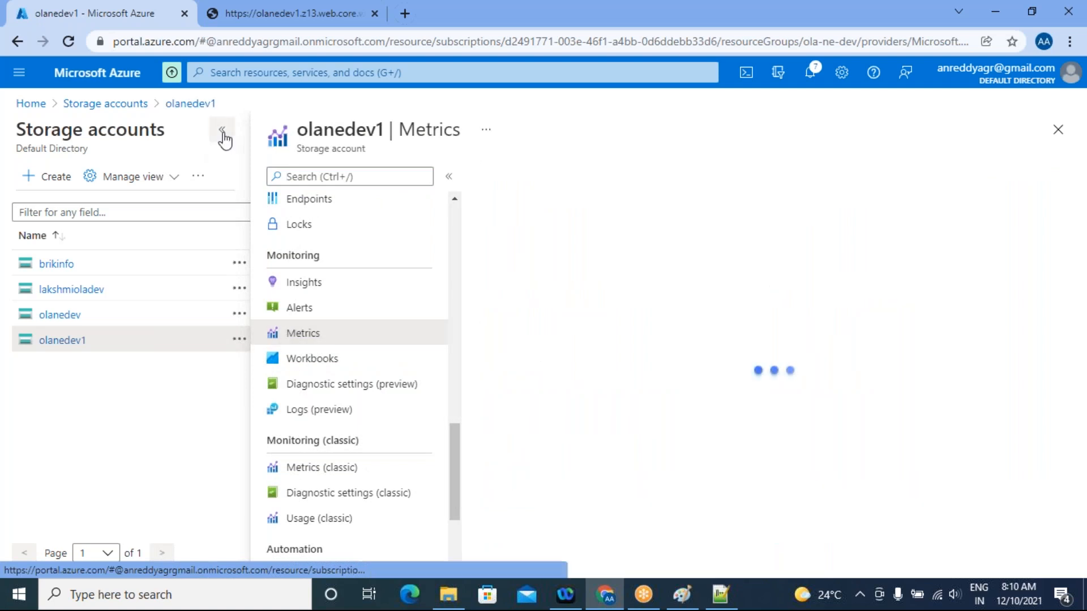
pyautogui.click(222, 131)
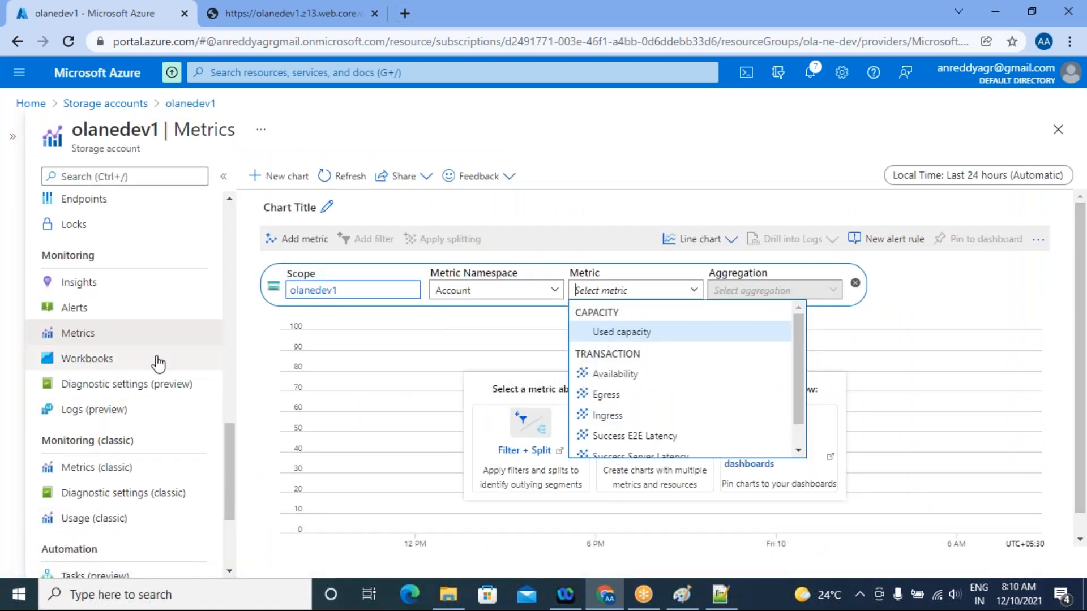
pyautogui.click(84, 317)
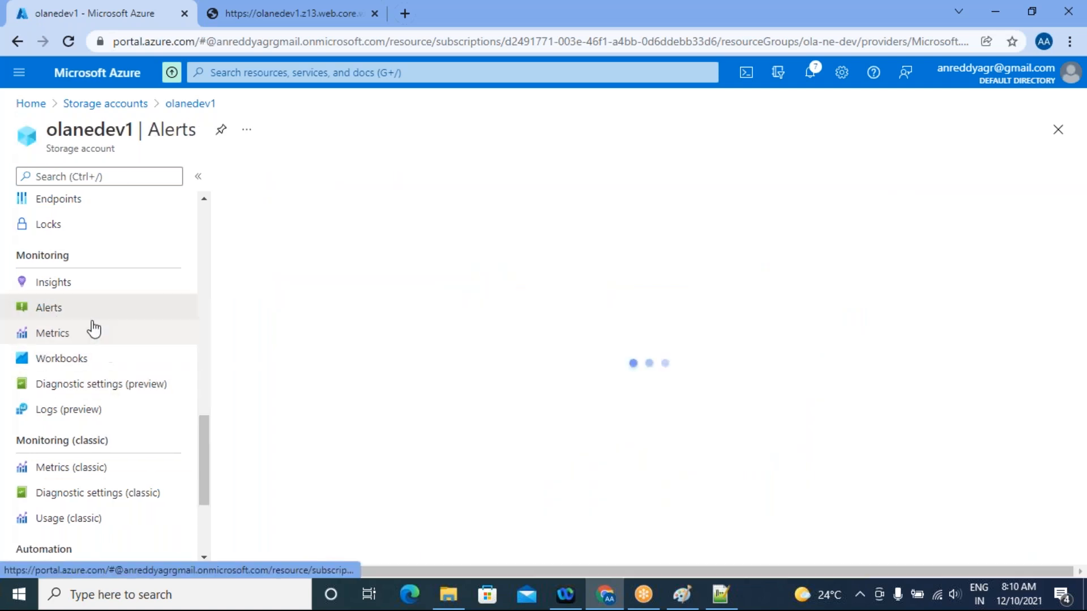
# Start a new alert rule for olanedev1, look over the resource selection, and leave the scope as it is
pyautogui.click(267, 179)
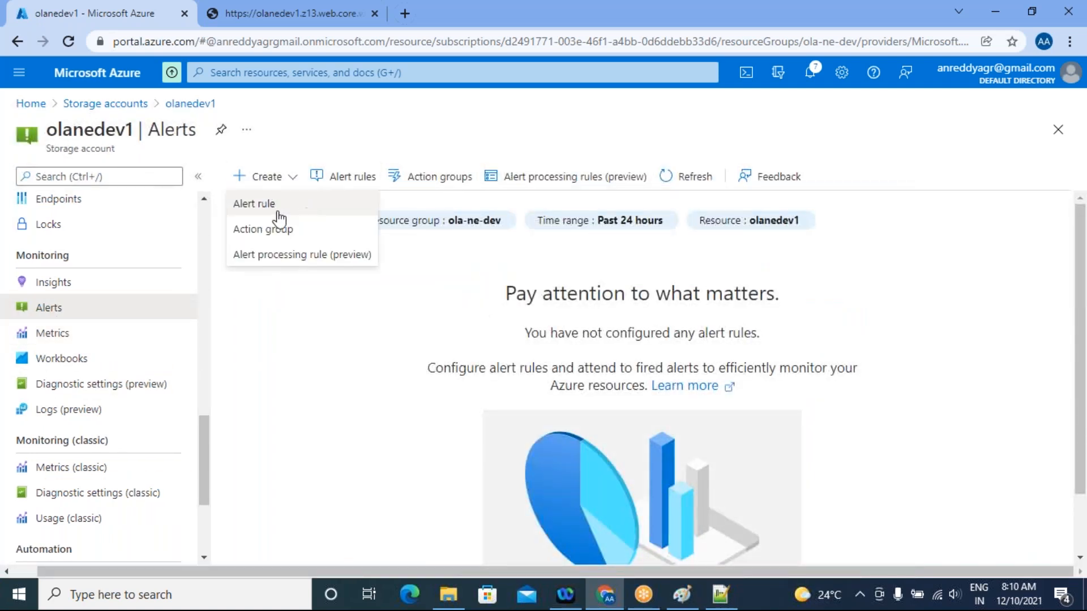
pyautogui.click(268, 208)
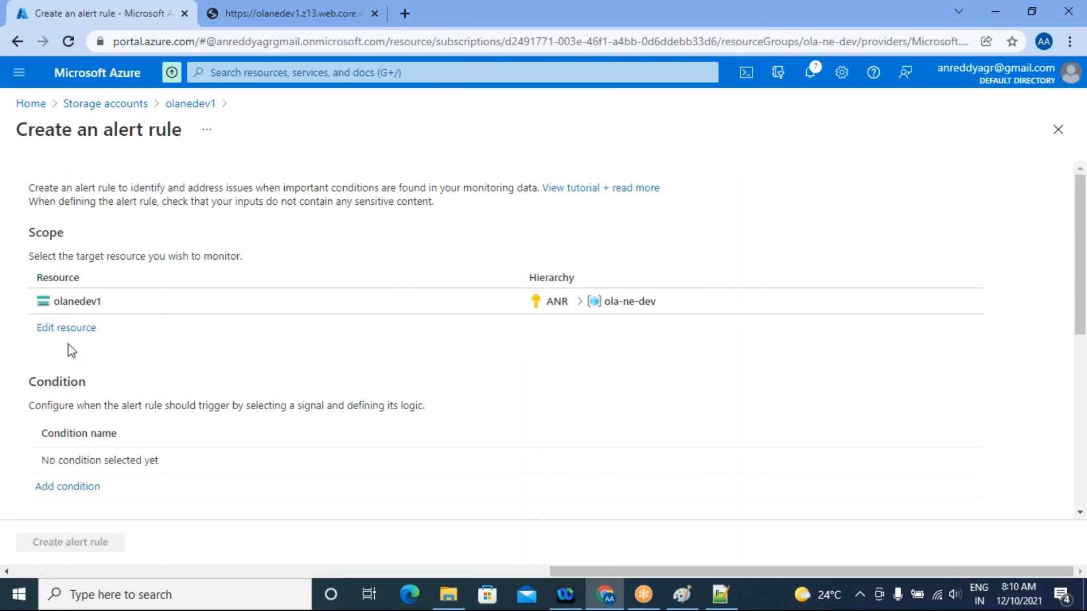
pyautogui.click(81, 331)
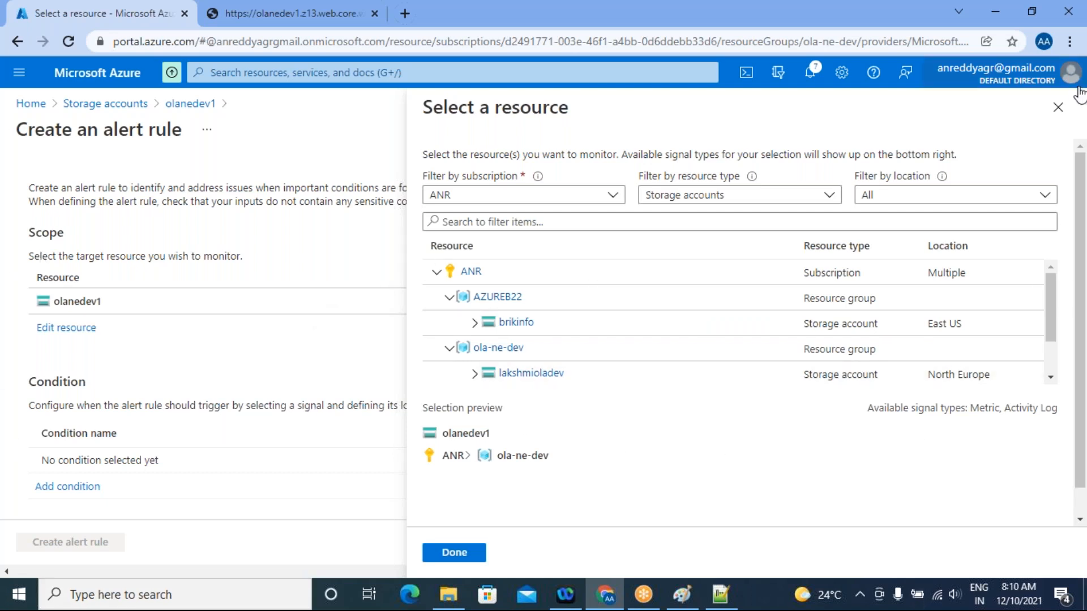
pyautogui.click(1058, 109)
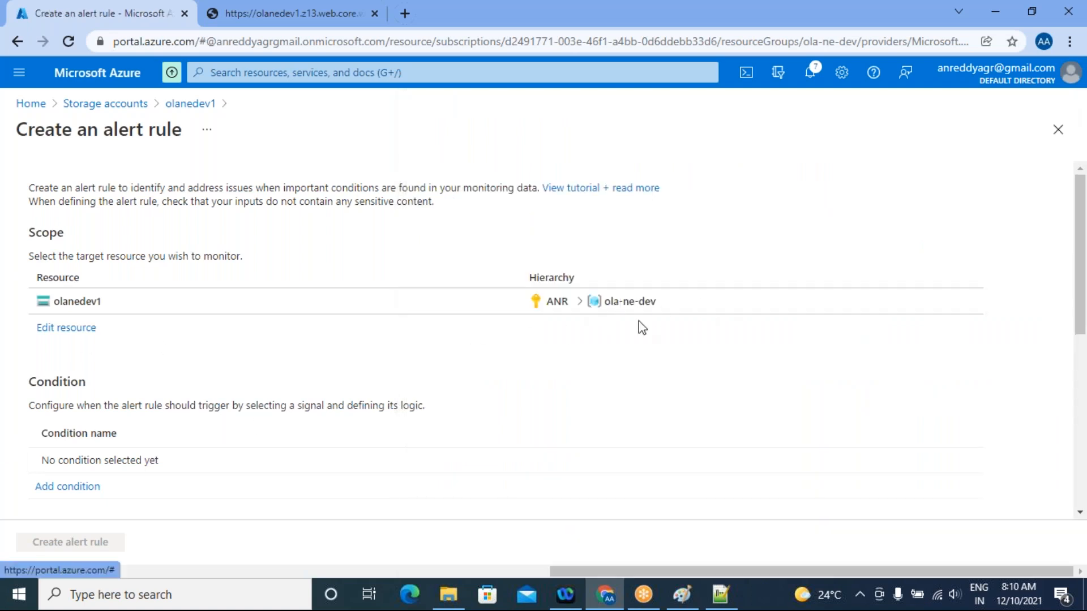
# Add a condition to the alert rule using the Transactions metric signal
pyautogui.scroll(-3, 141, 385)
pyautogui.click(64, 329)
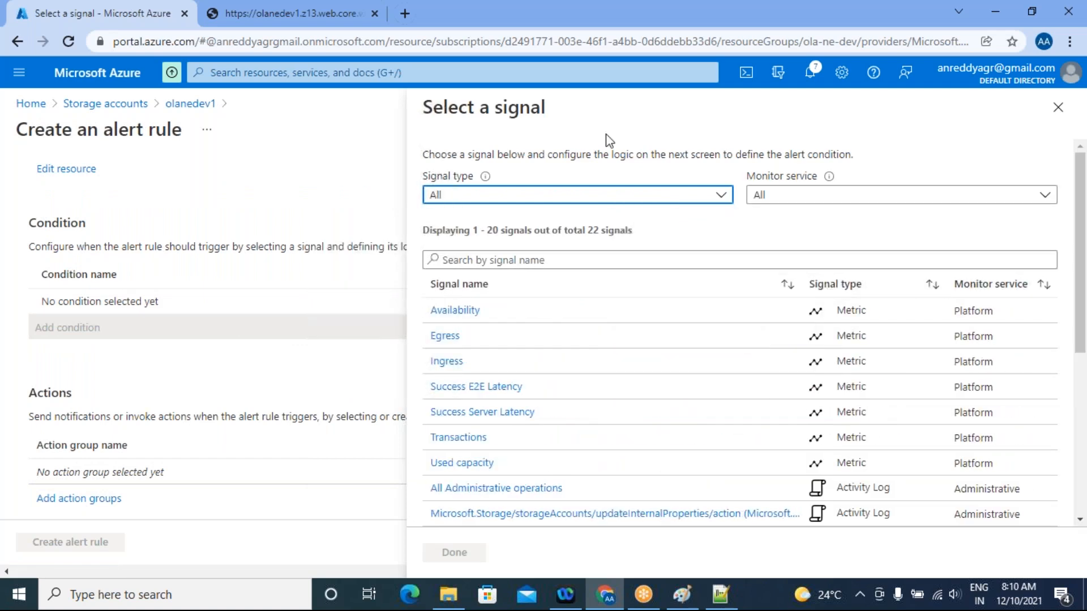
pyautogui.click(473, 437)
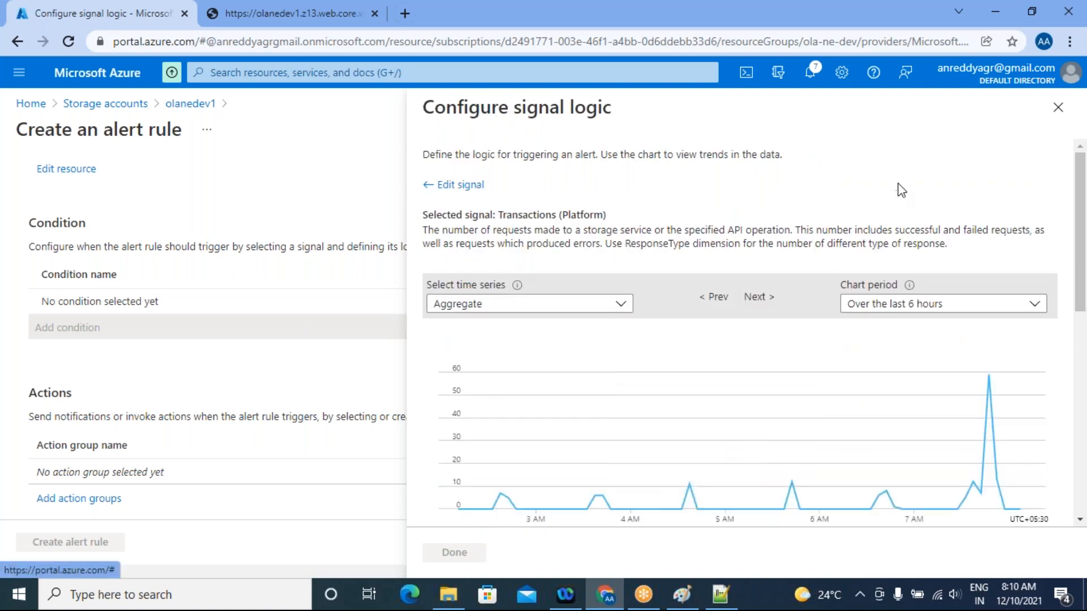
# Set the static threshold value of the Transactions condition to 50, with the Greater than operator and Total aggregation
pyautogui.scroll(-8, 886, 287)
pyautogui.scroll(4, 641, 363)
pyautogui.scroll(-3, 752, 383)
pyautogui.click(781, 436)
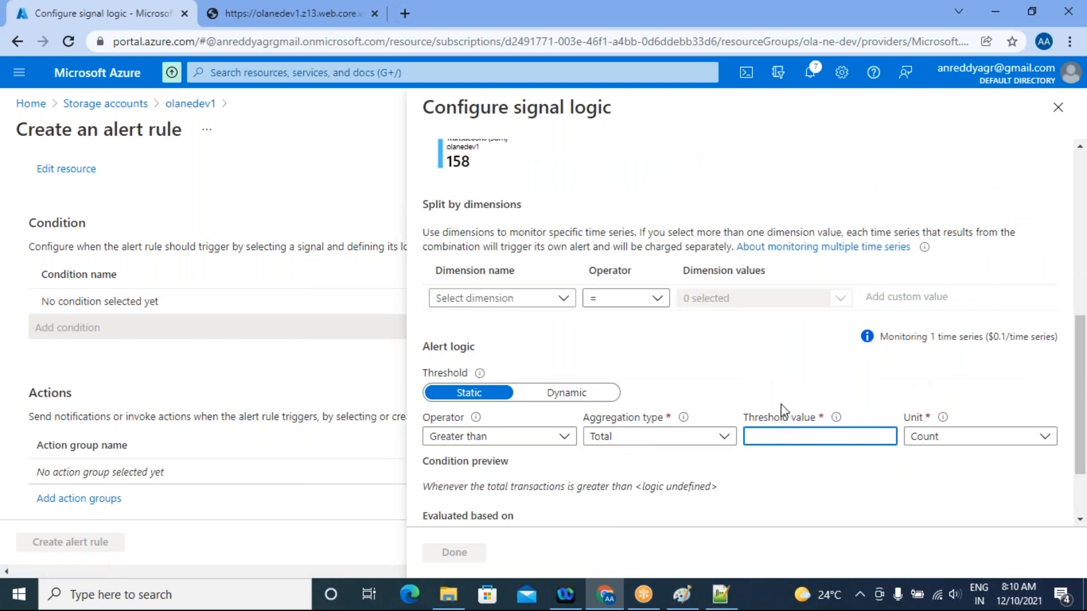
pyautogui.write('50')
pyautogui.scroll(-2, 782, 410)
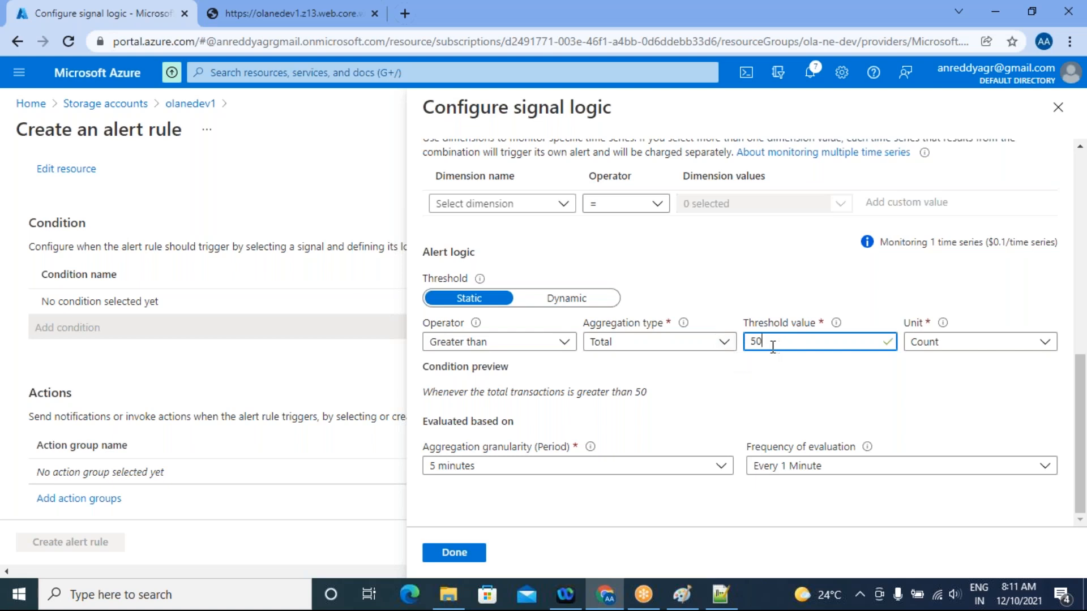
# Look through the aggregation type and granularity options, keep Total and 5 minutes, and save the Transactions condition
pyautogui.click(721, 343)
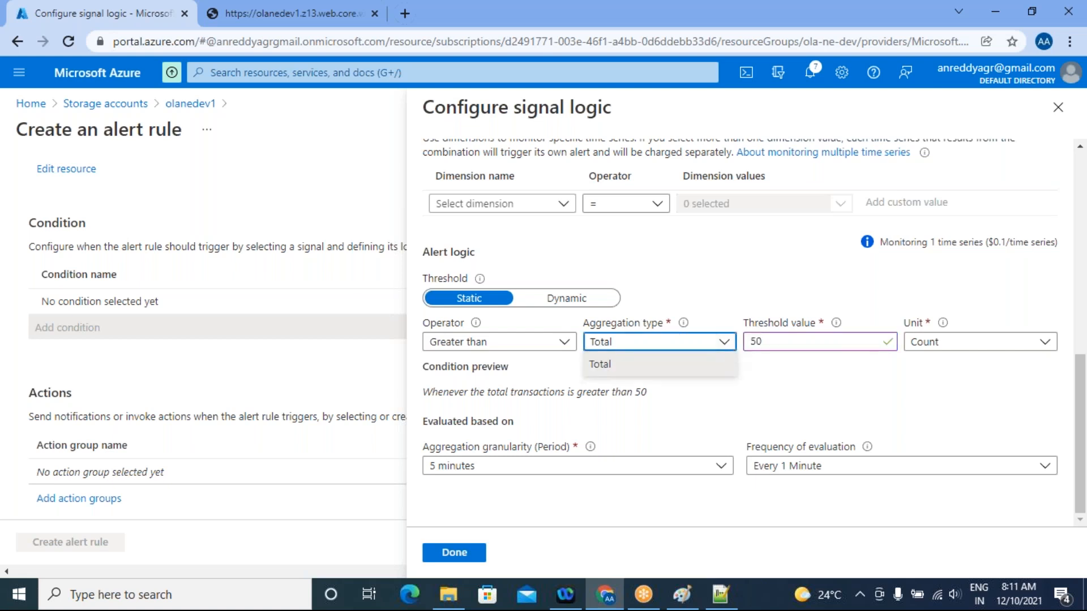
pyautogui.click(709, 473)
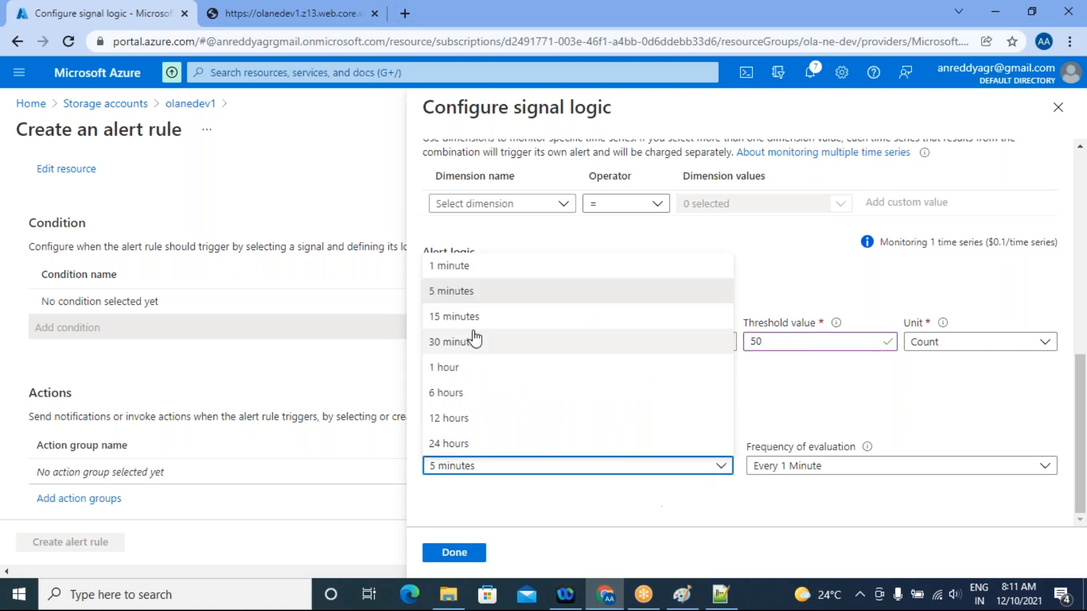
pyautogui.click(784, 286)
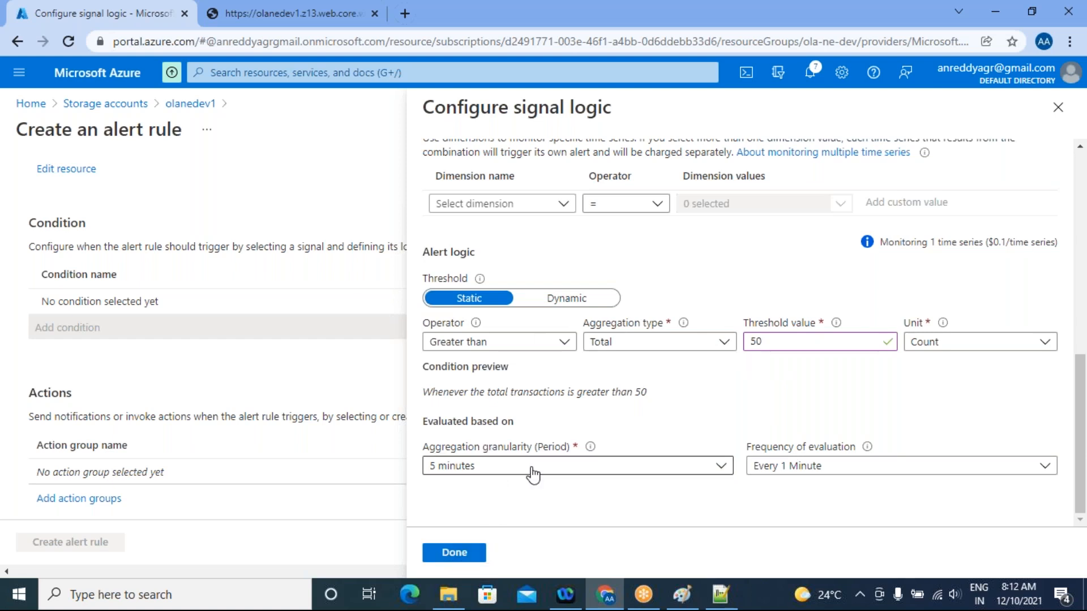
pyautogui.click(461, 555)
# Attach the devopsteam action group to the alert rule
pyautogui.scroll(-4, 8, 336)
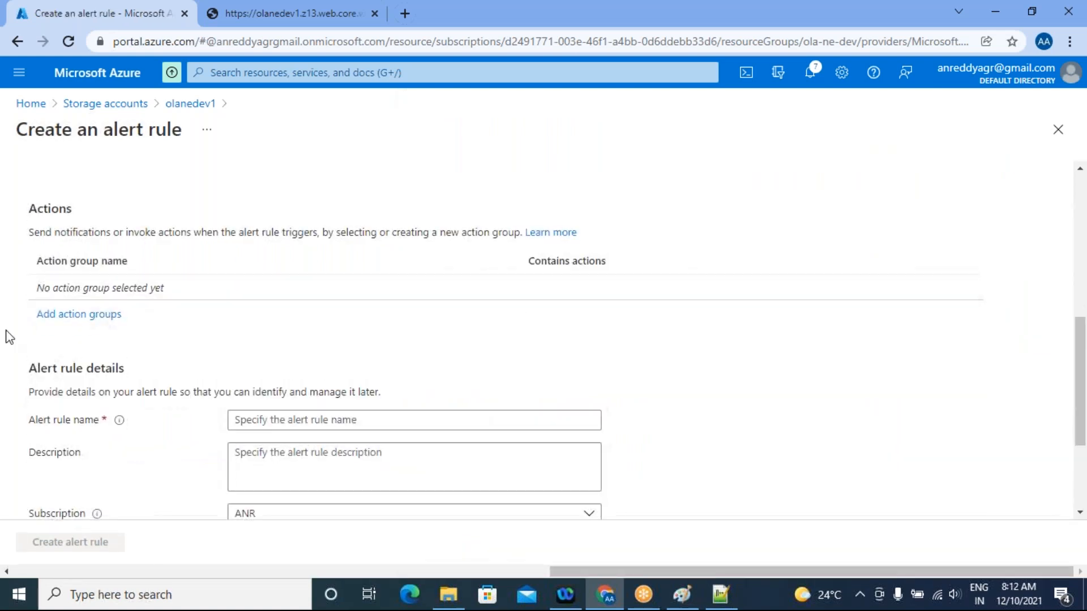
pyautogui.click(68, 316)
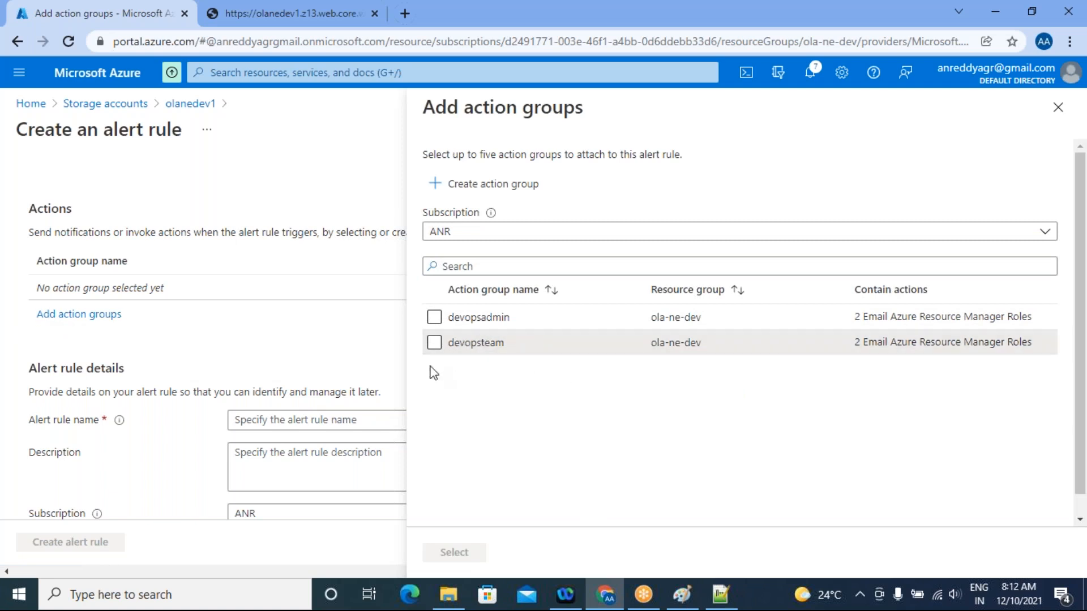
pyautogui.click(434, 343)
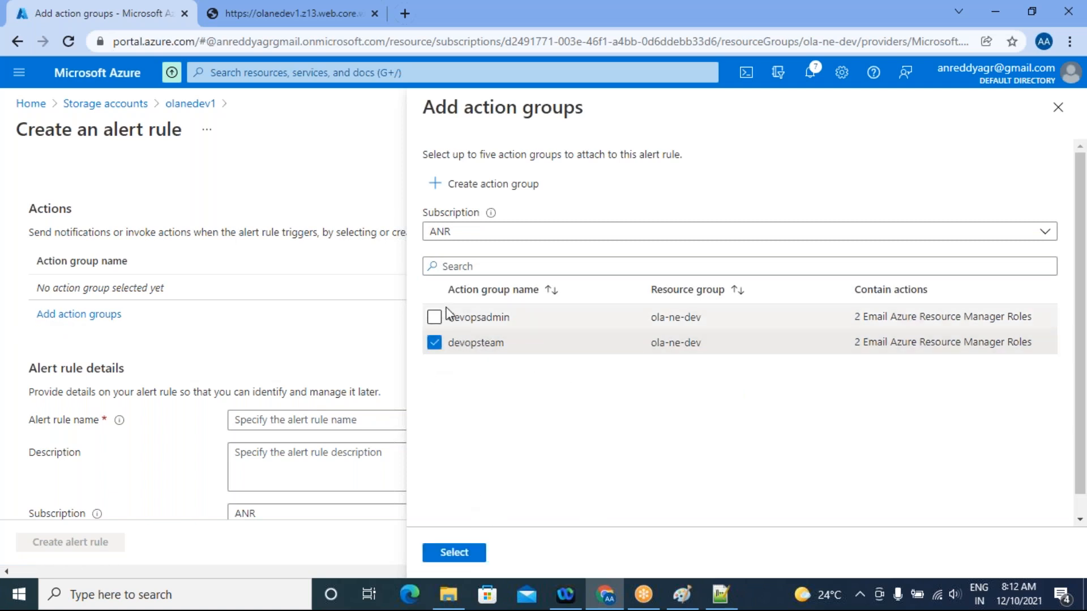
pyautogui.click(460, 545)
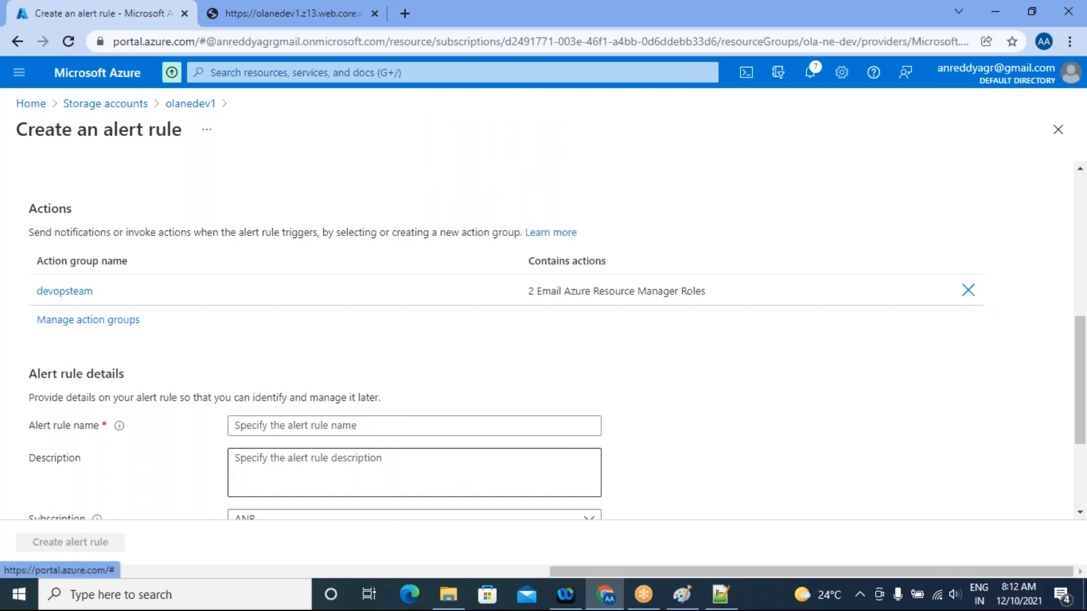
# Name the alert rule transactionalert in the alert rule details
pyautogui.scroll(-3, 849, 413)
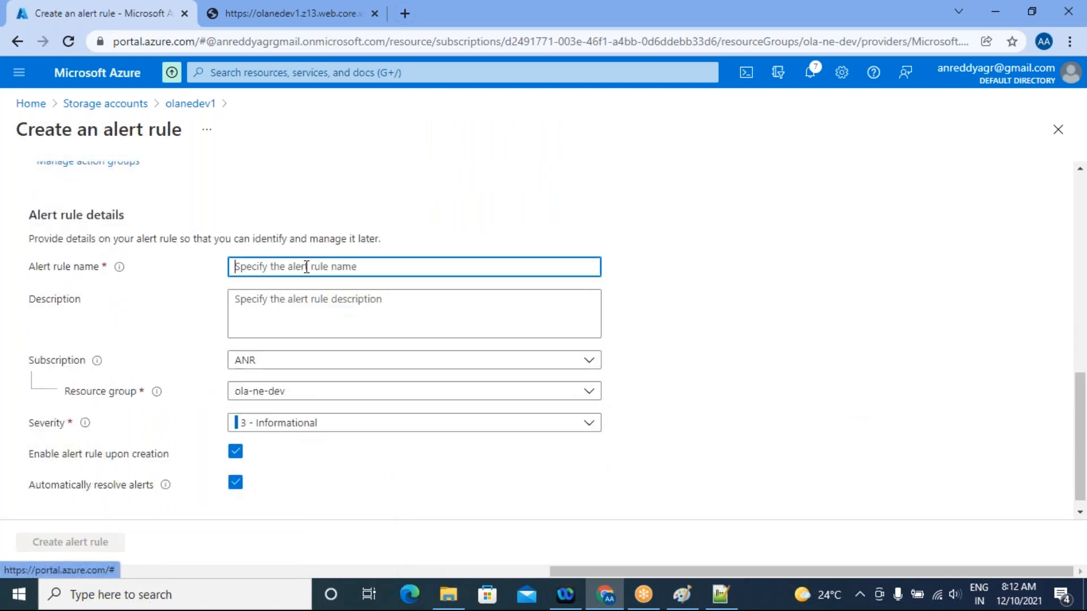
pyautogui.click(300, 271)
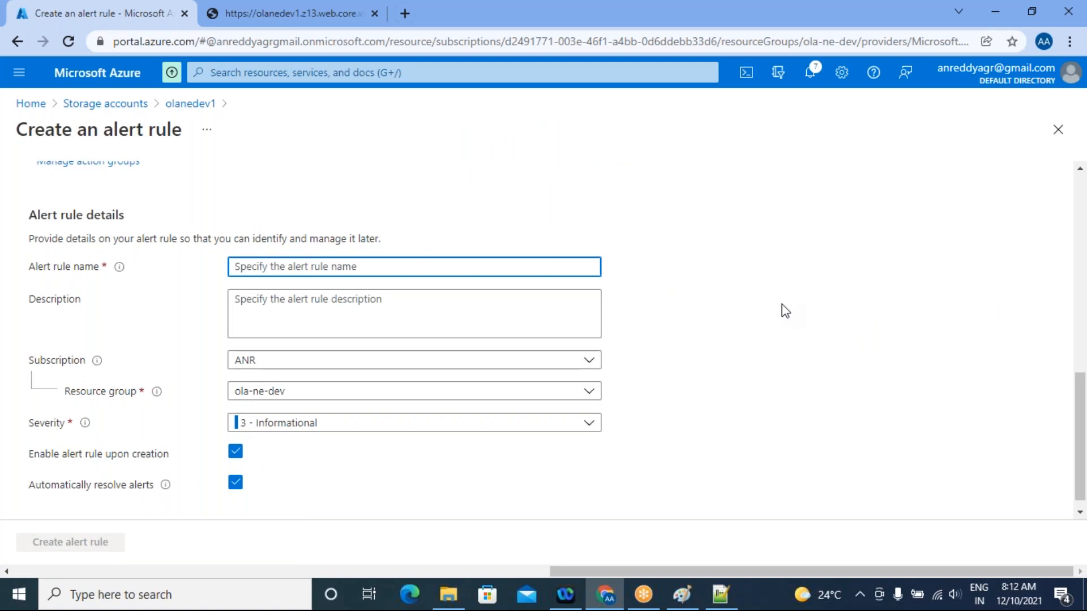
pyautogui.write('transaction')
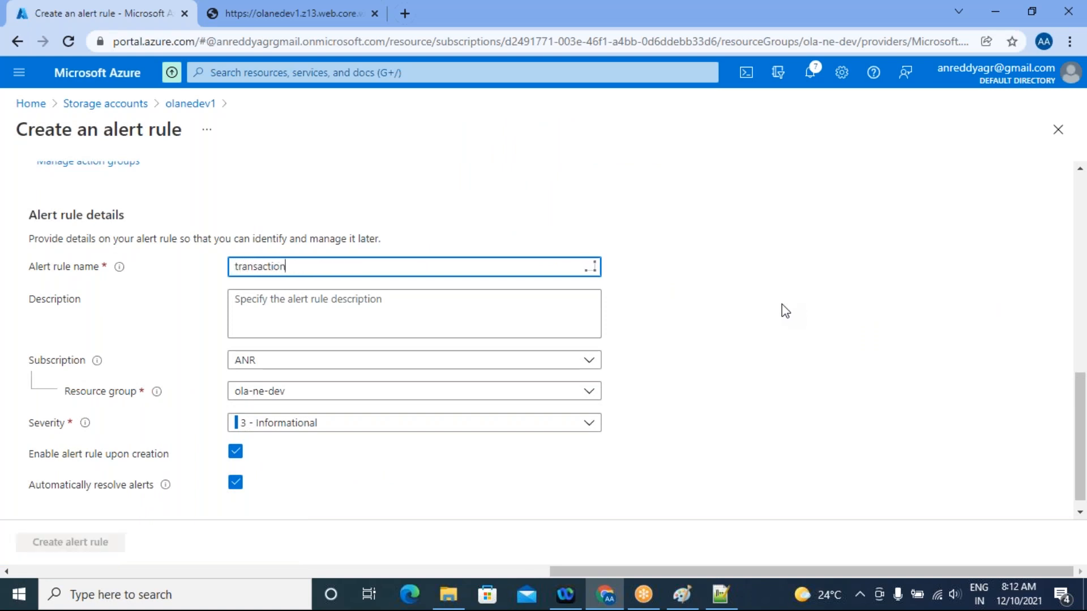
pyautogui.write('alert')
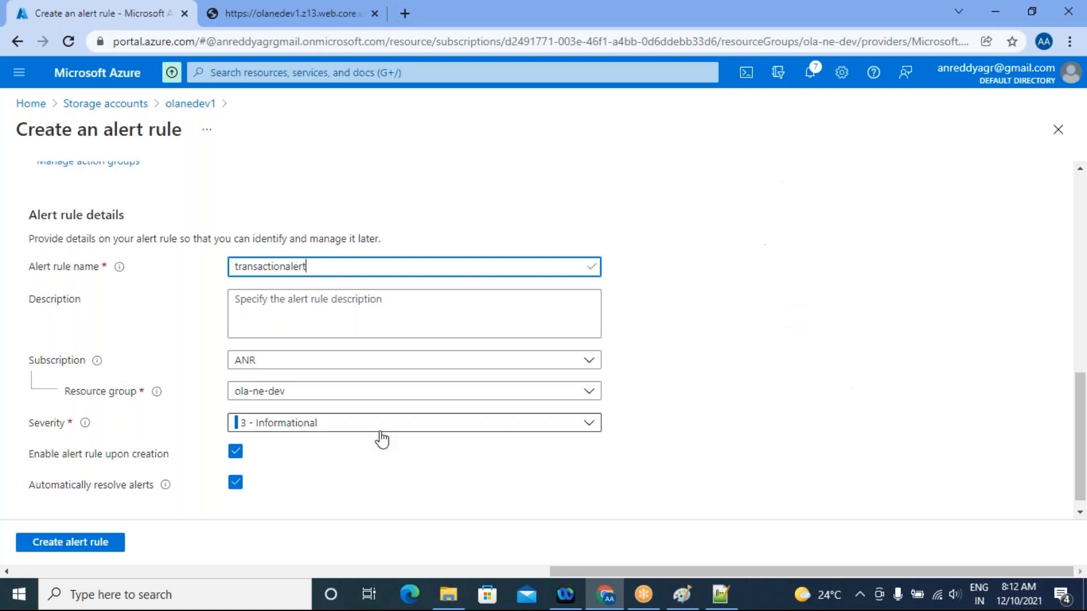
# Look through the severity levels, keep 3 - Informational, and create the alert rule
pyautogui.scroll(-1, 385, 370)
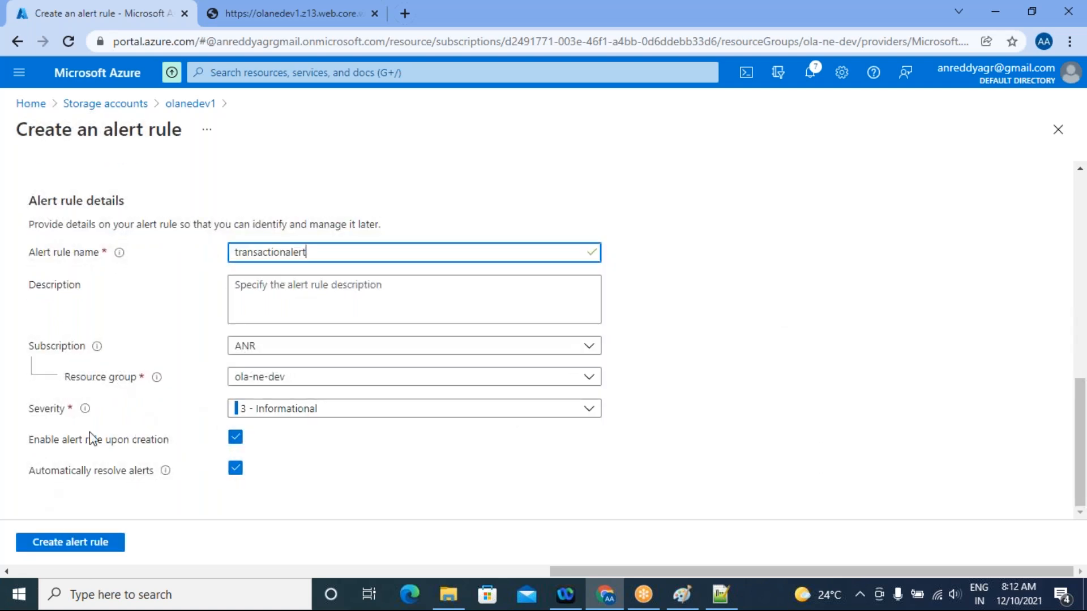
pyautogui.click(589, 412)
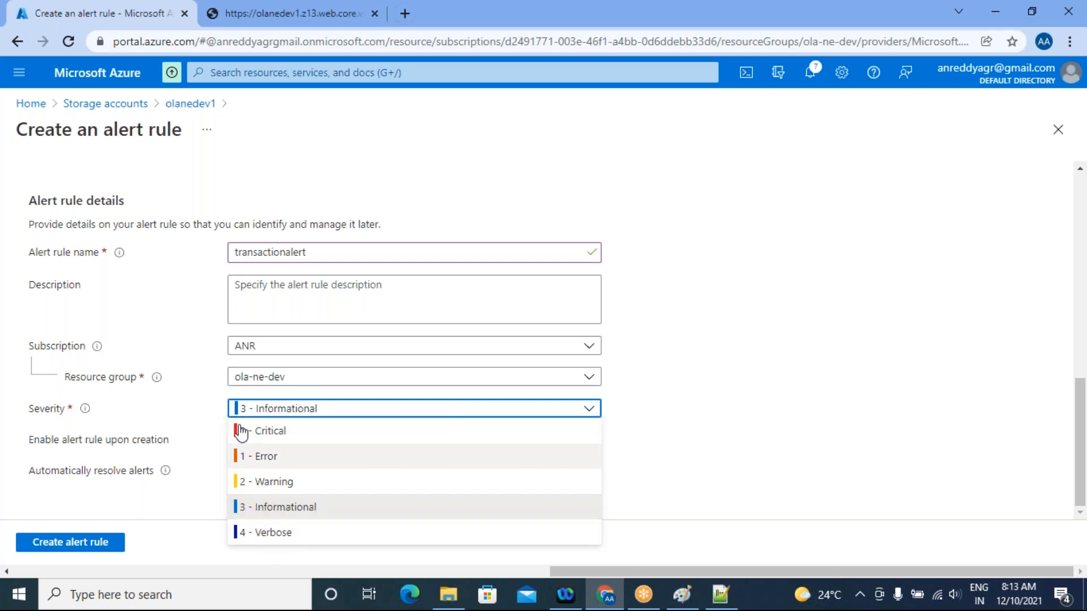
pyautogui.click(412, 407)
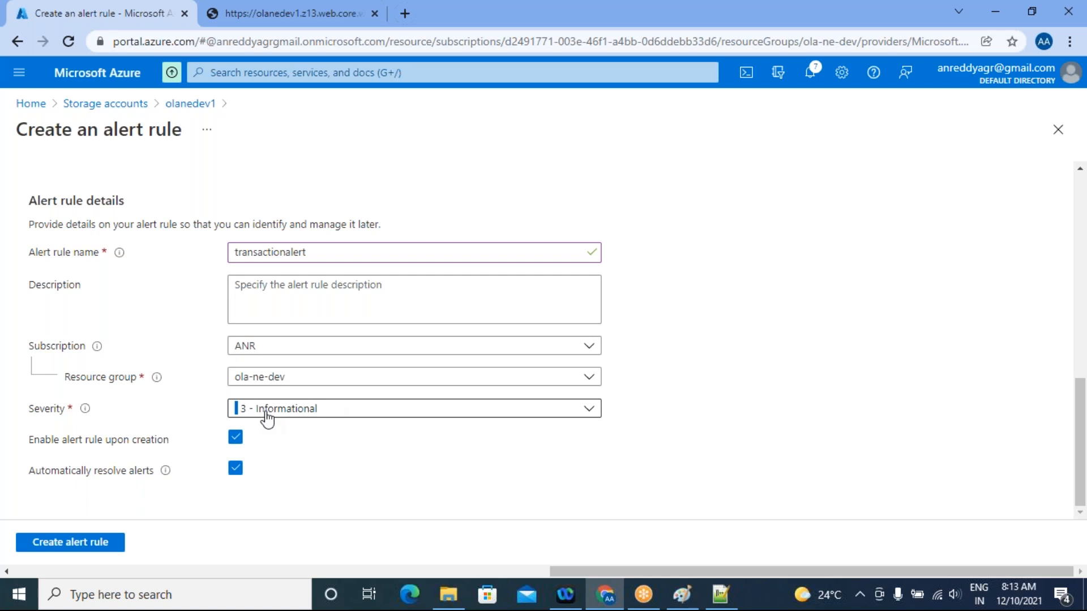
pyautogui.click(311, 417)
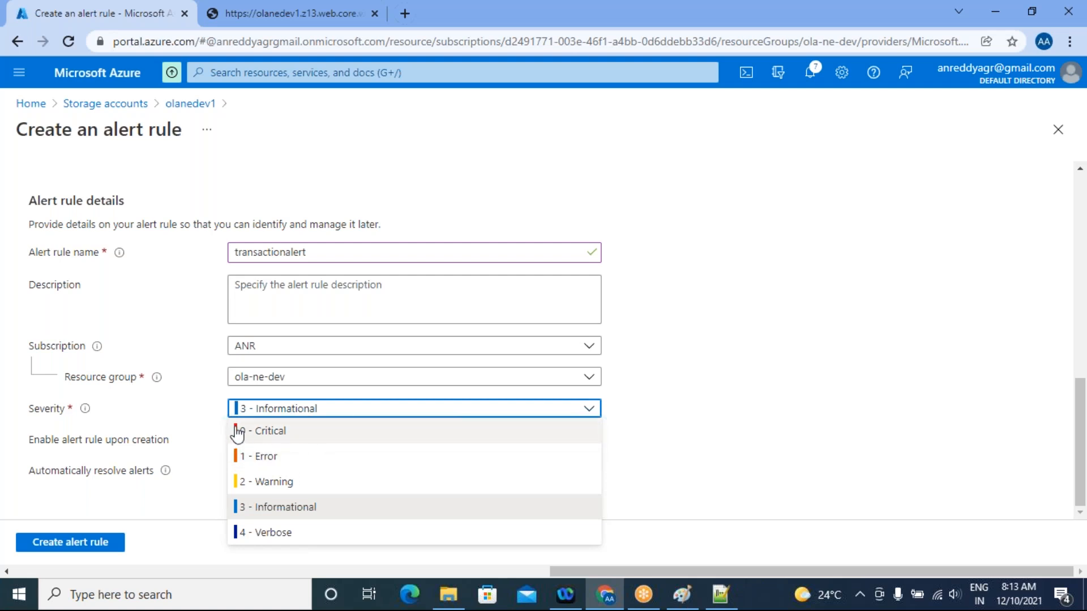
pyautogui.click(878, 405)
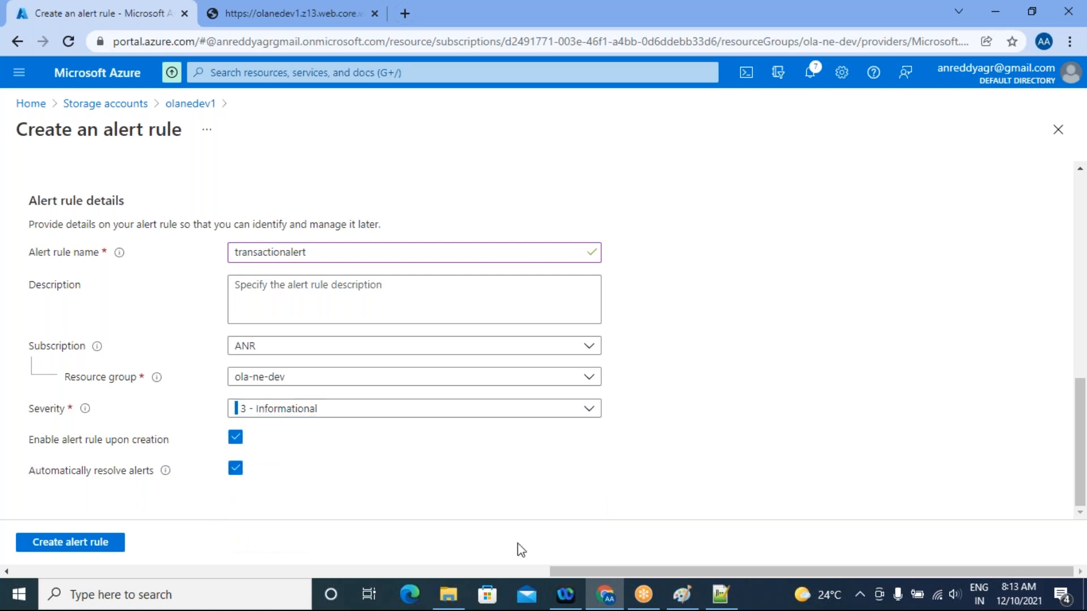
pyautogui.click(61, 544)
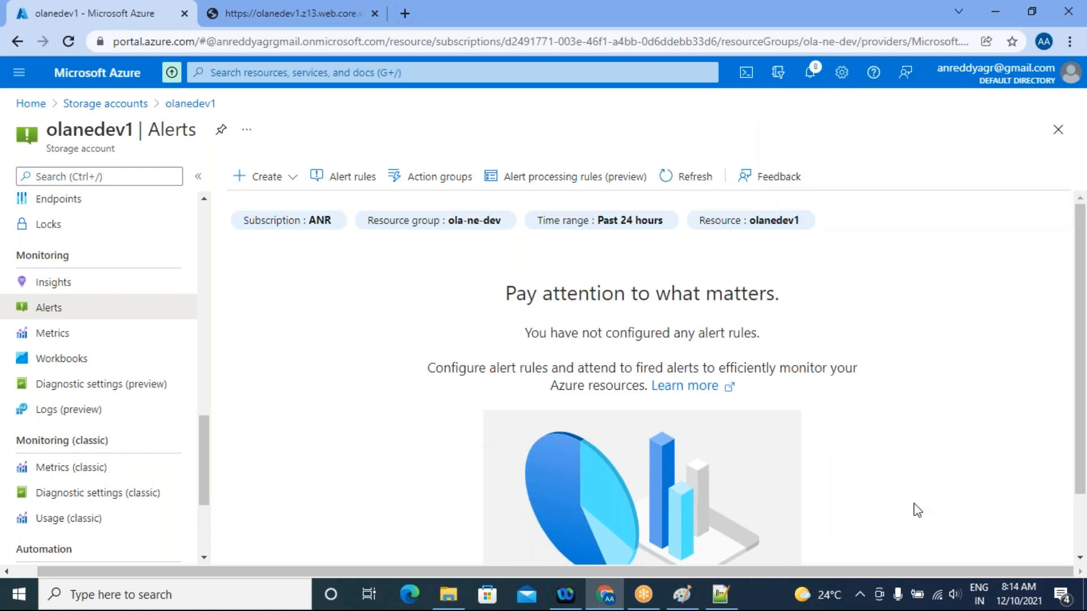
# Switch to Paint to review the notes on generic and metric alerts, and return to the Azure portal in Chrome
pyautogui.click(690, 600)
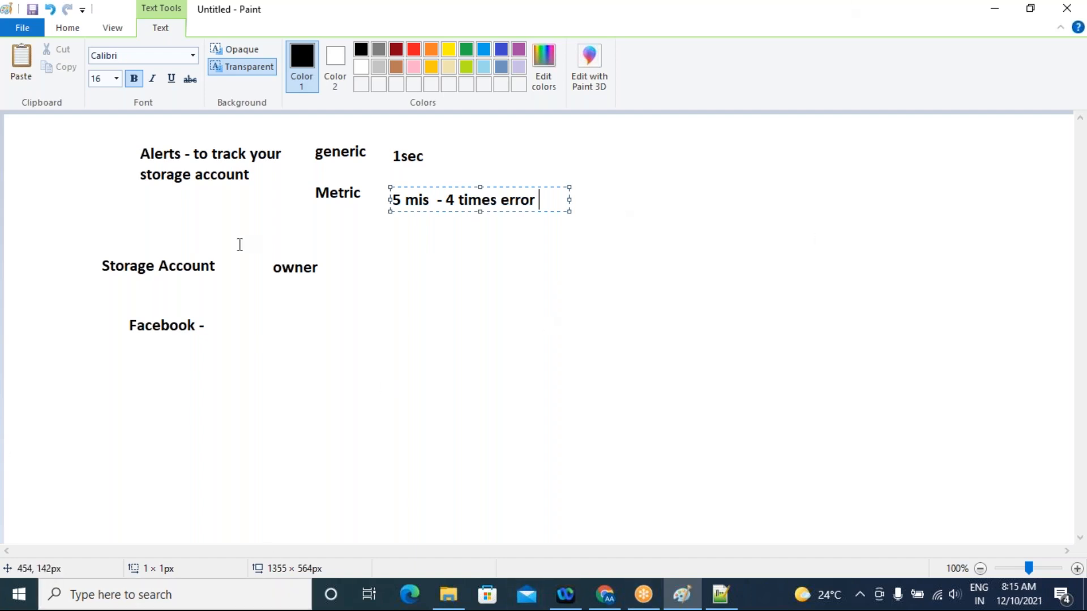
pyautogui.click(606, 594)
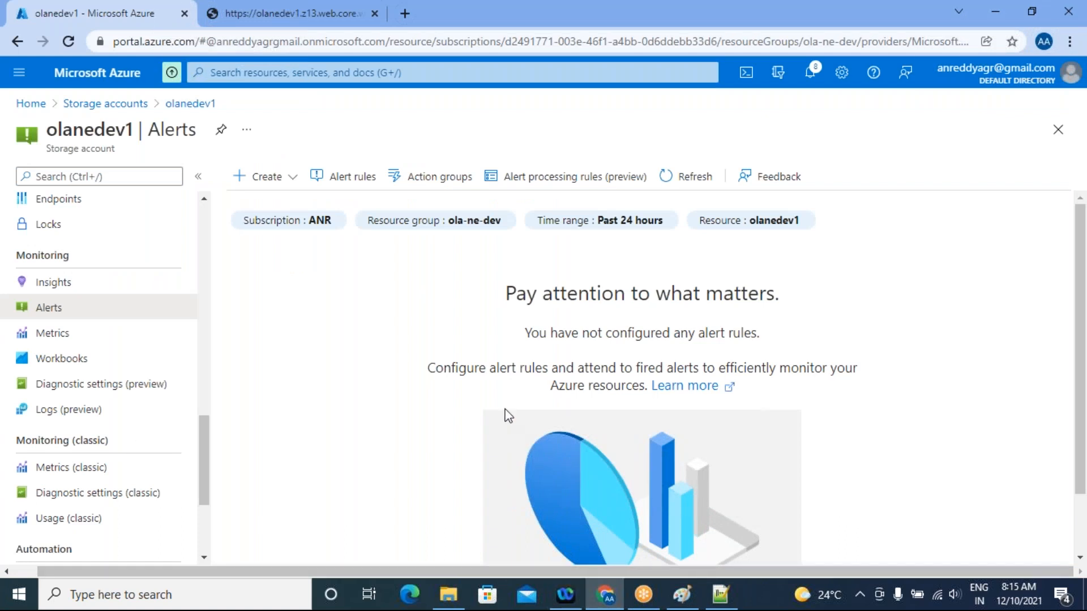
pyautogui.click(682, 597)
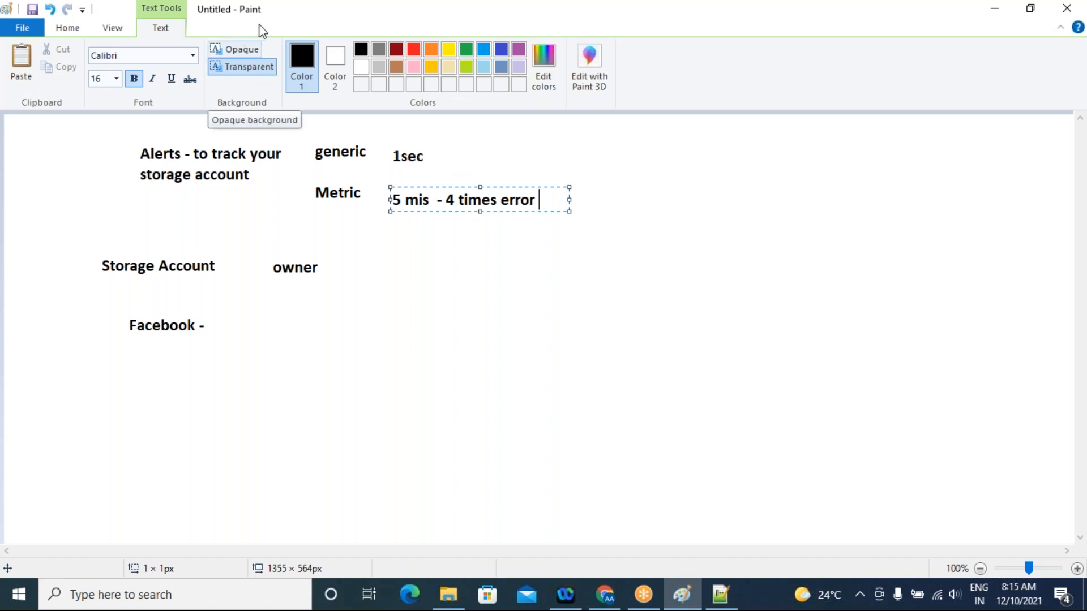
pyautogui.moveTo(613, 599)
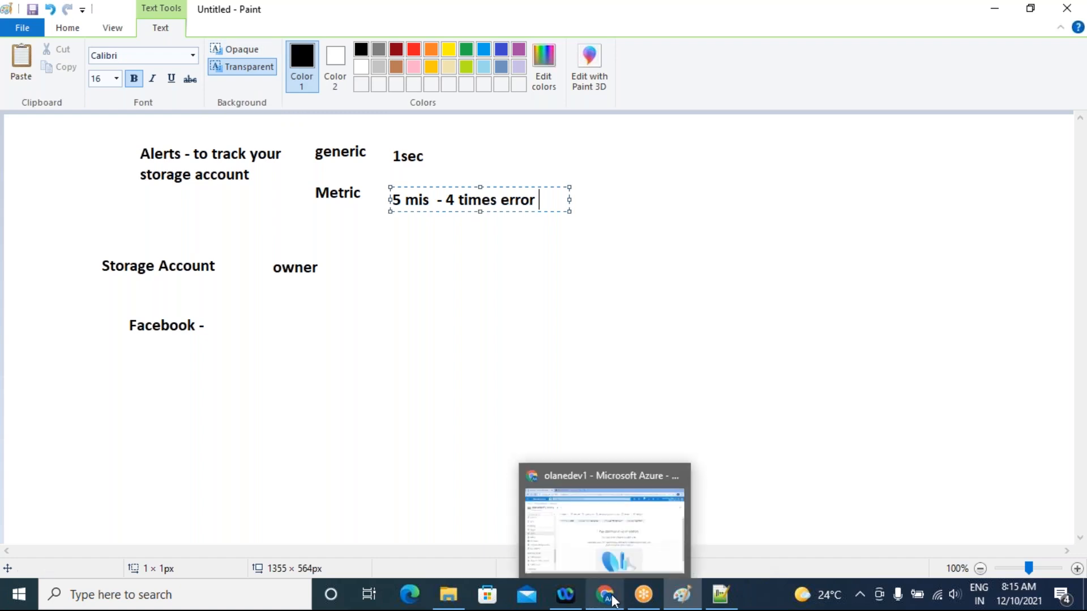
pyautogui.click(267, 35)
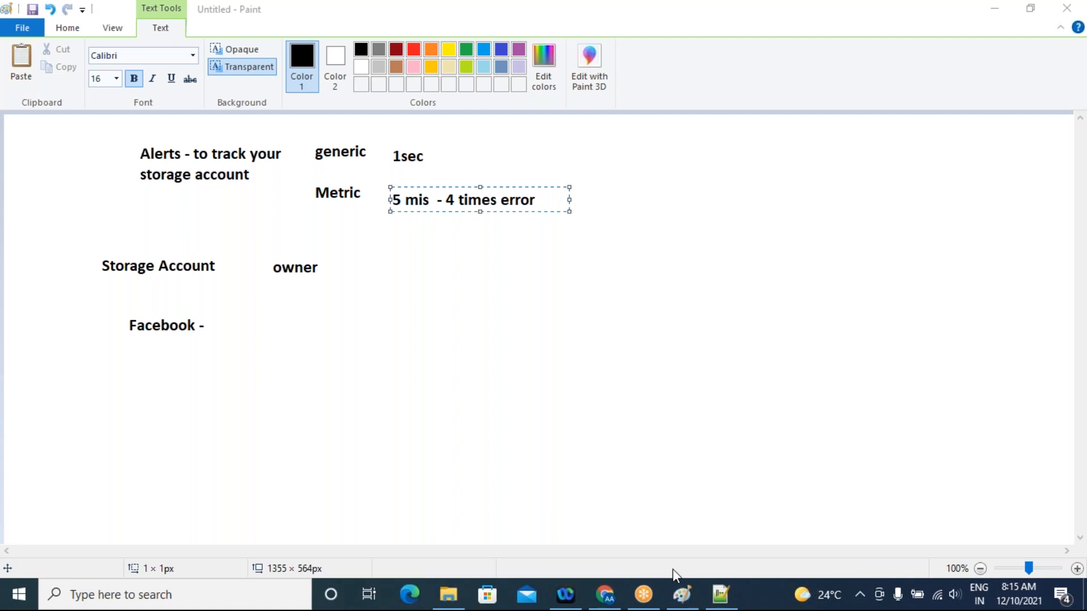
pyautogui.click(606, 595)
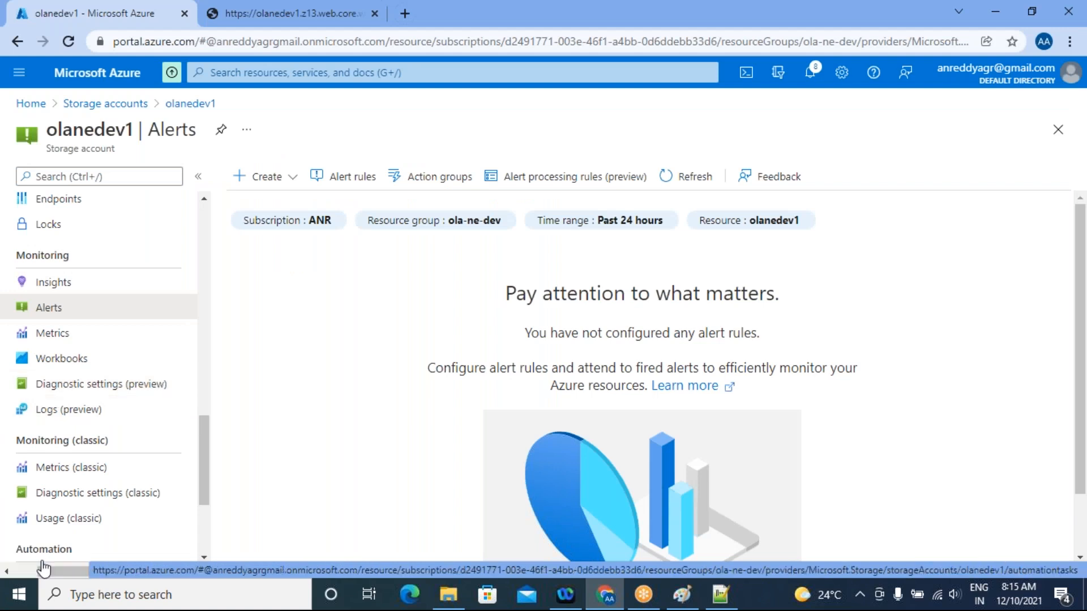
# Look through the storage account's settings, monitoring and support options, and open the resource health of olanedev1
pyautogui.scroll(-3, 37, 364)
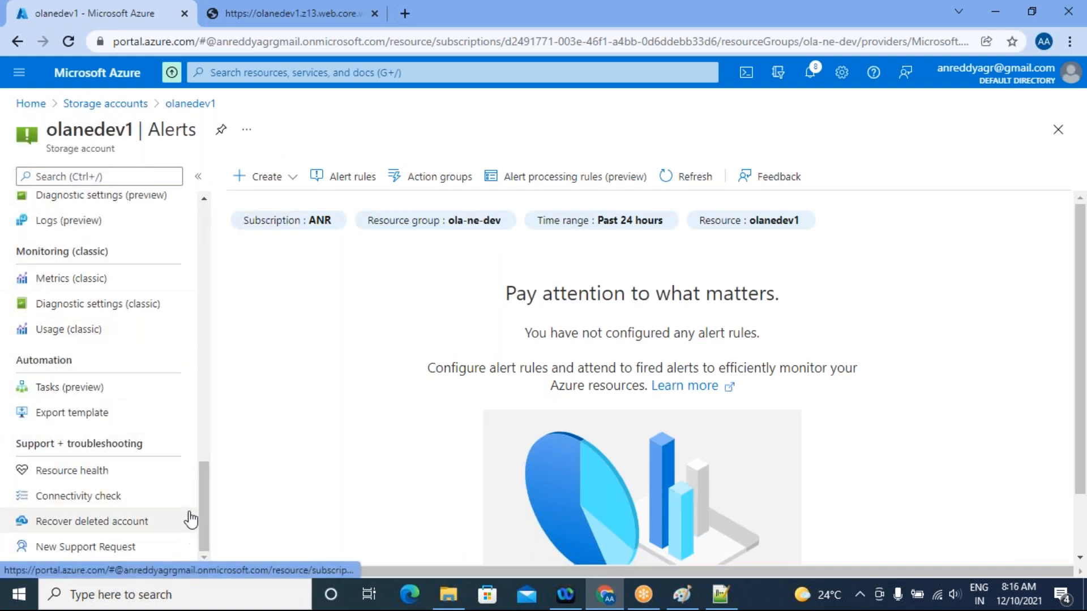
pyautogui.scroll(3, 189, 517)
pyautogui.scroll(3, 189, 512)
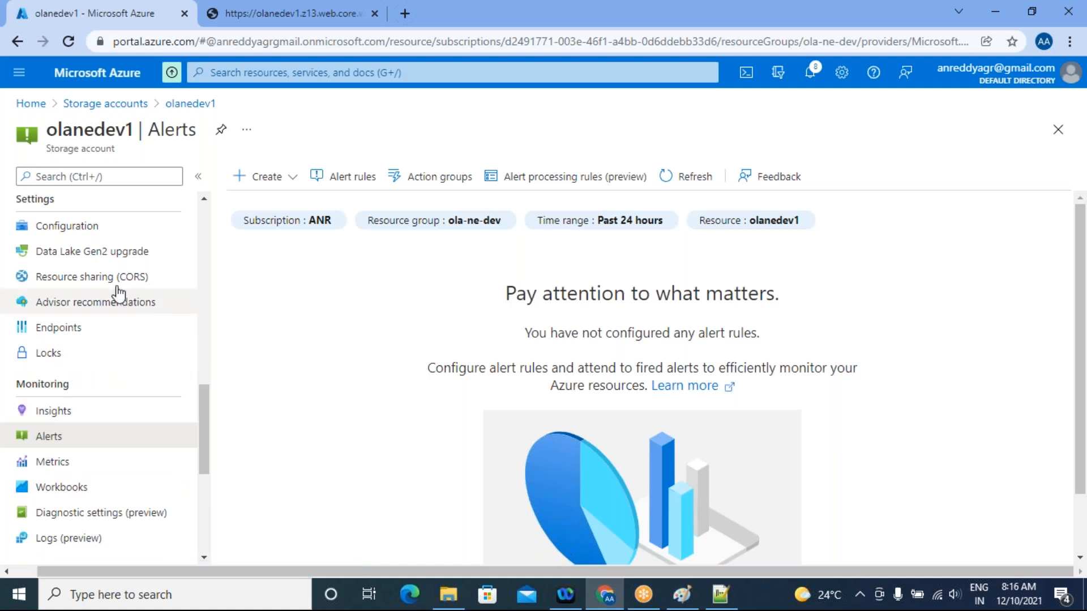
pyautogui.scroll(-6, 139, 410)
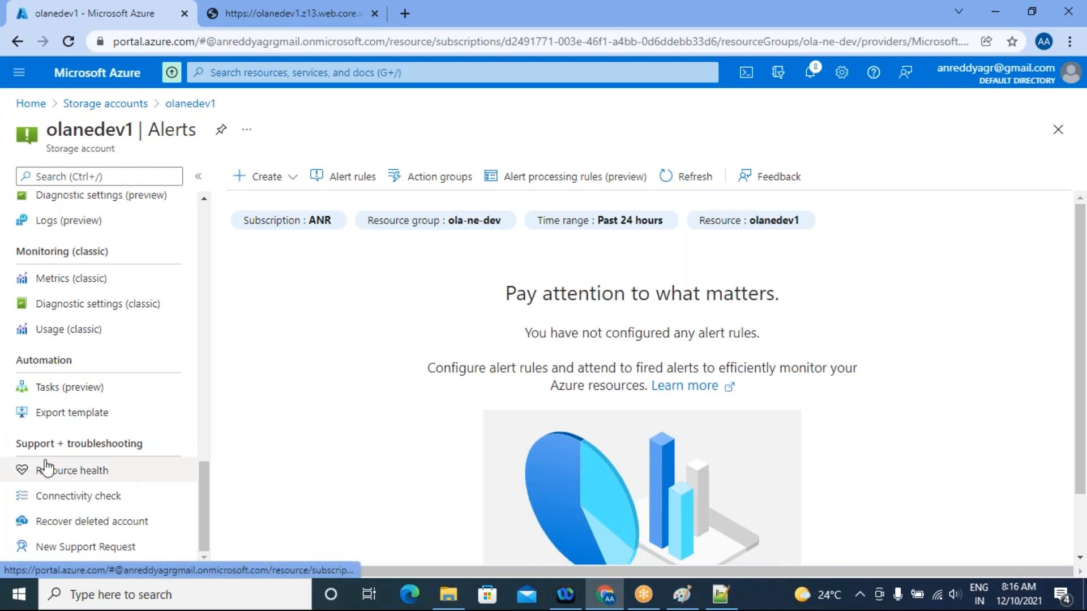
pyautogui.click(74, 475)
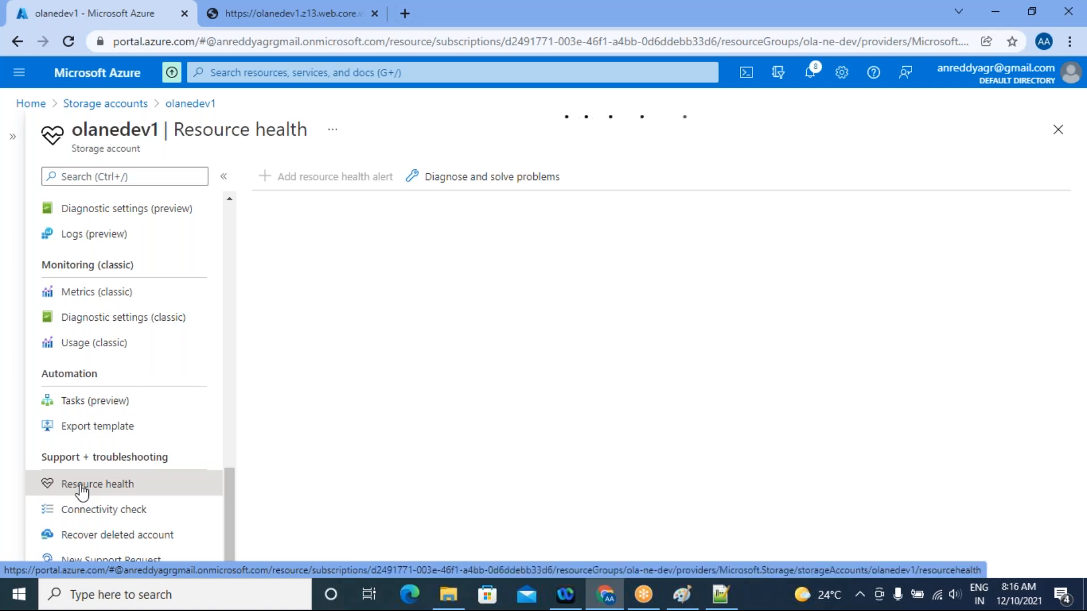
# Review the resource health of olanedev1, run its connectivity check, and collapse the Blob service (Azure AD) result
pyautogui.scroll(-1, 751, 357)
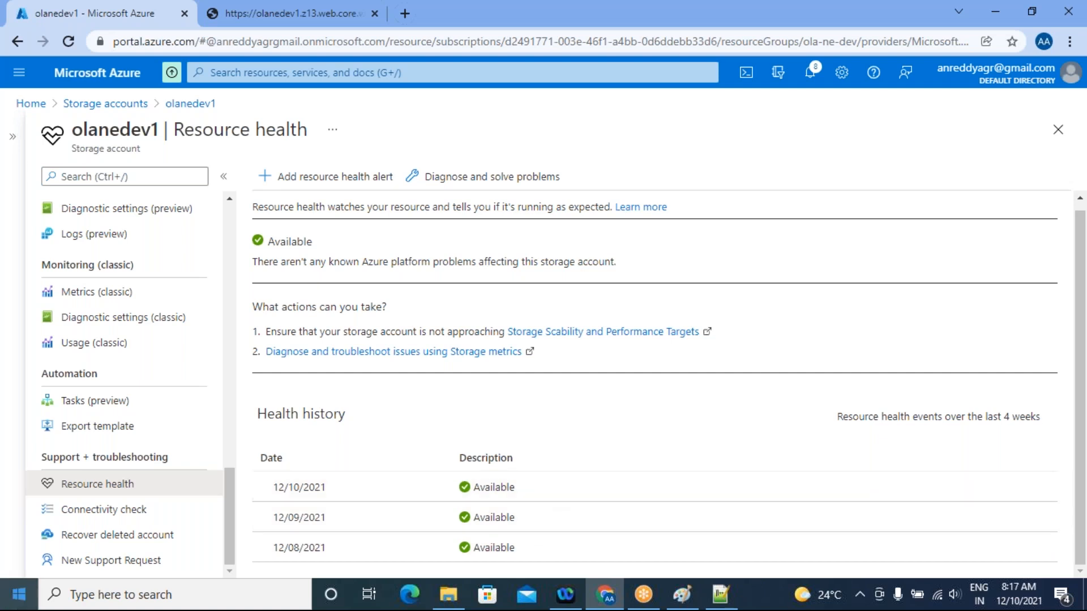
pyautogui.click(133, 509)
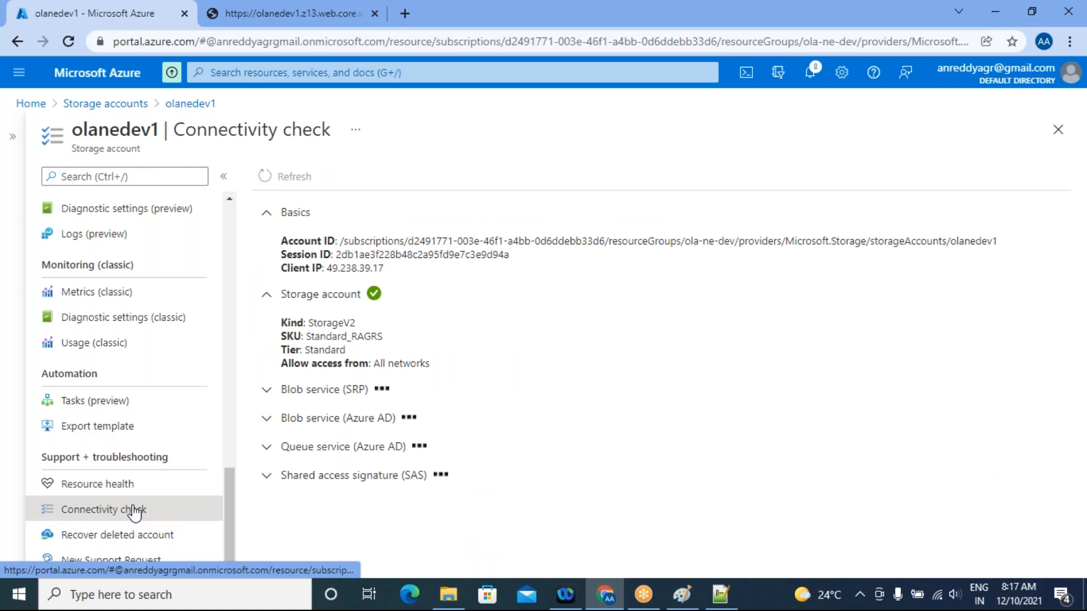
pyautogui.scroll(-2, 743, 391)
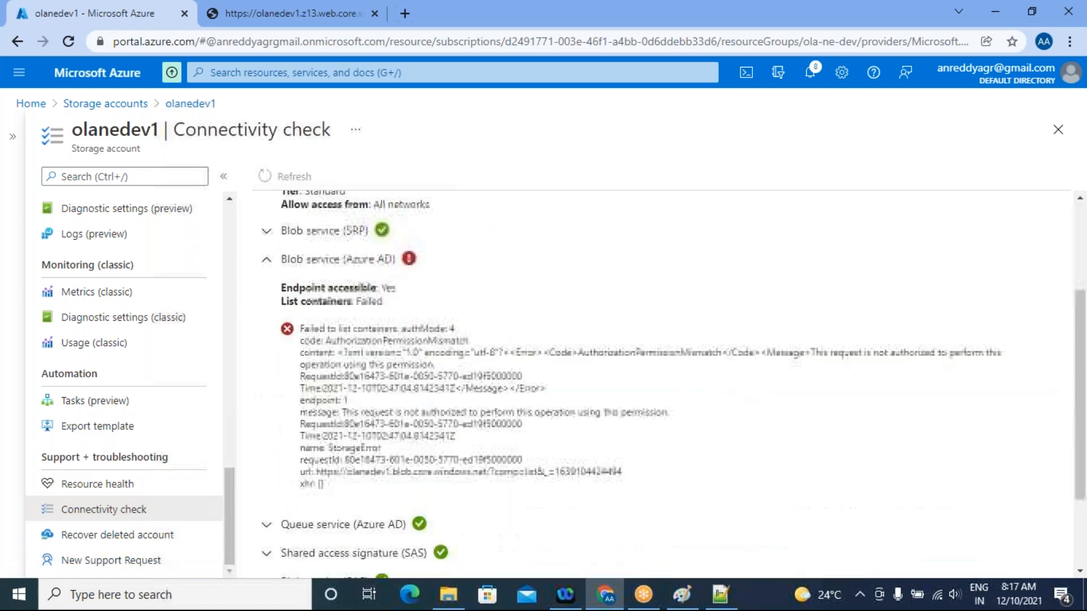
pyautogui.click(267, 262)
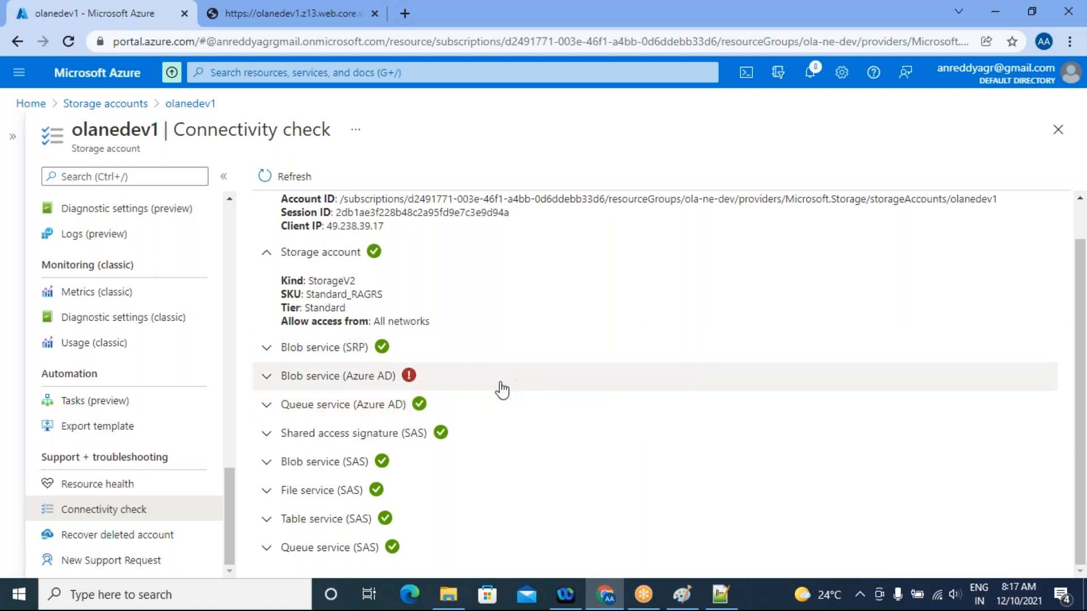
pyautogui.scroll(2, 550, 410)
pyautogui.scroll(-1, 552, 410)
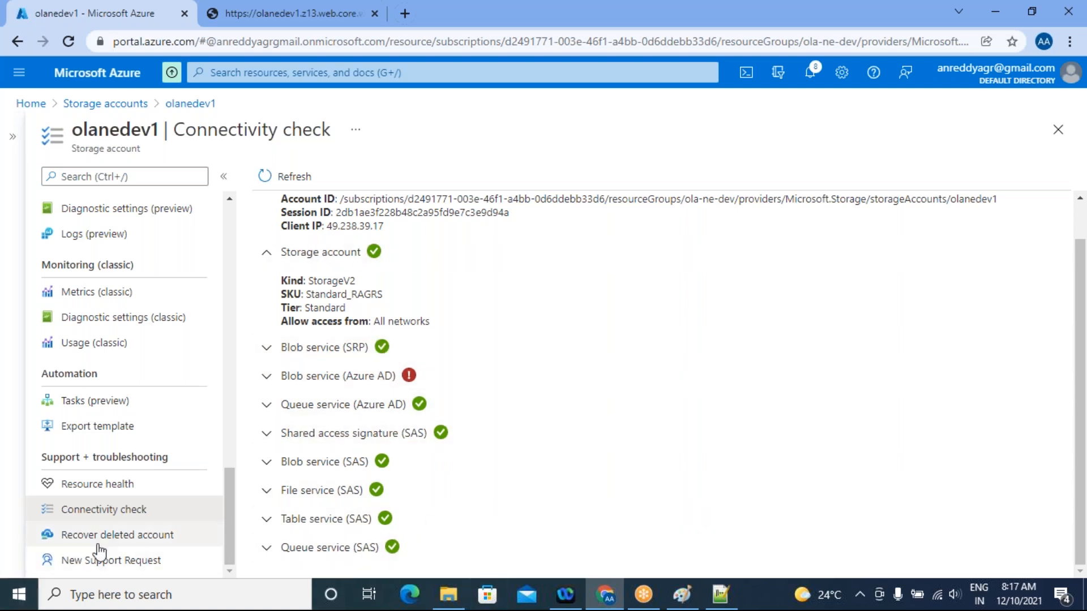
# View the recovery options for deleted storage accounts and the new support request form of olanedev1
pyautogui.click(142, 542)
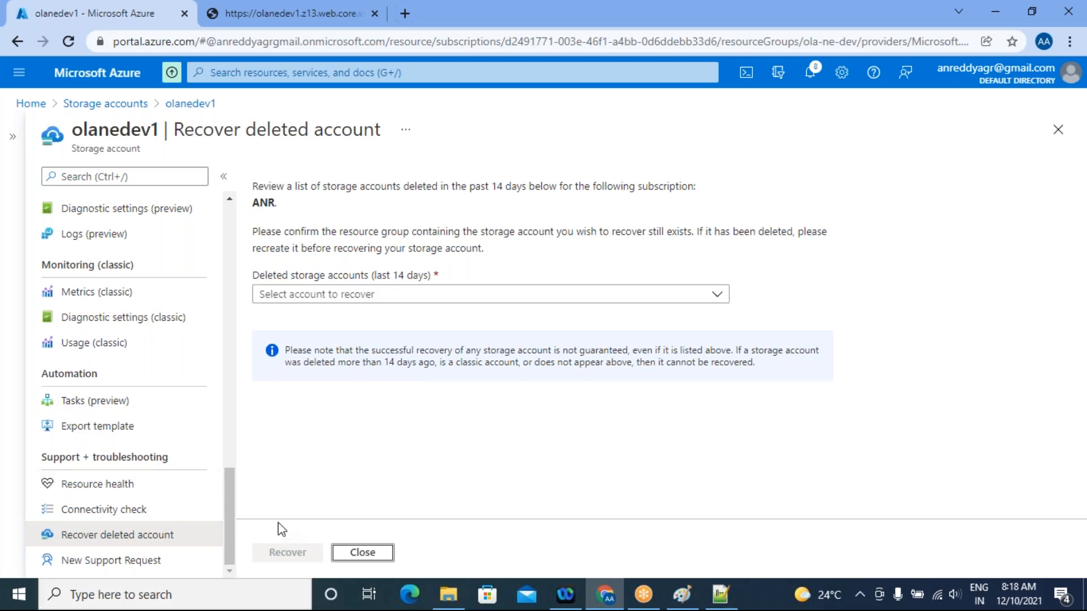
pyautogui.click(138, 566)
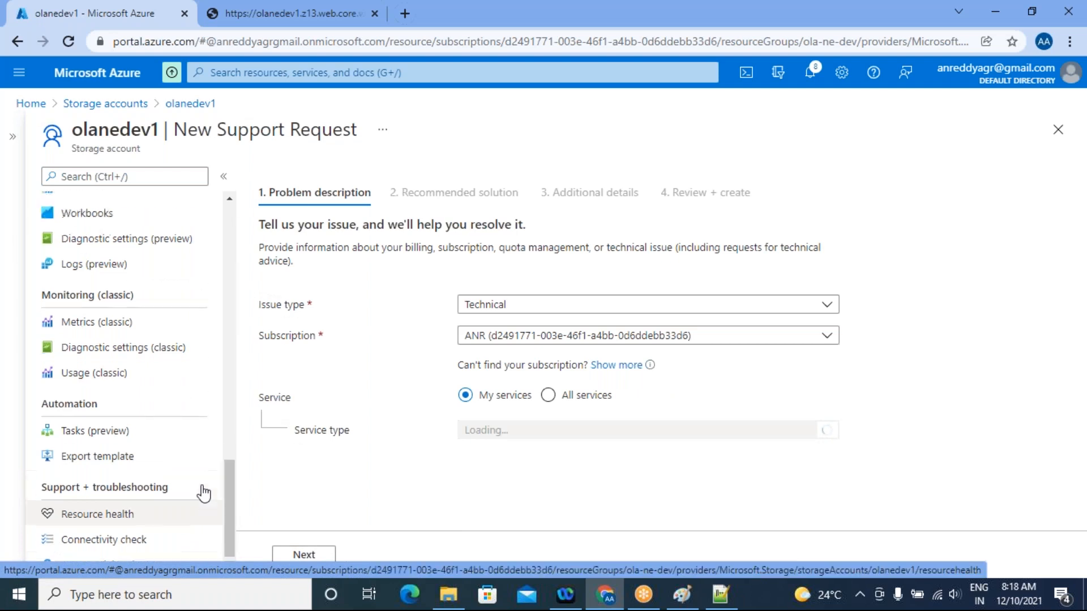
pyautogui.scroll(2, 204, 492)
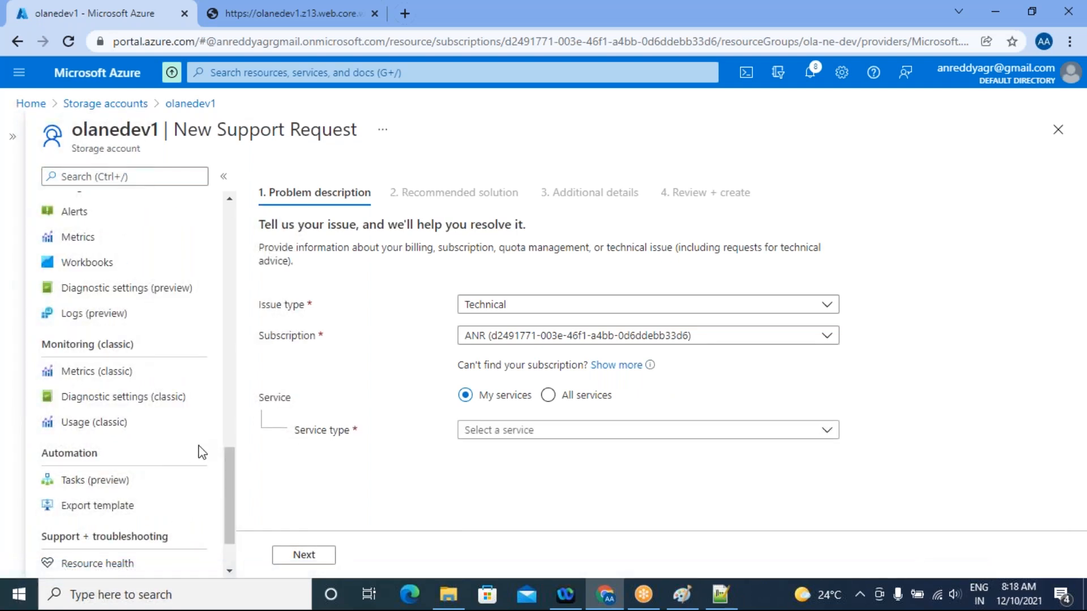
pyautogui.scroll(3, 124, 407)
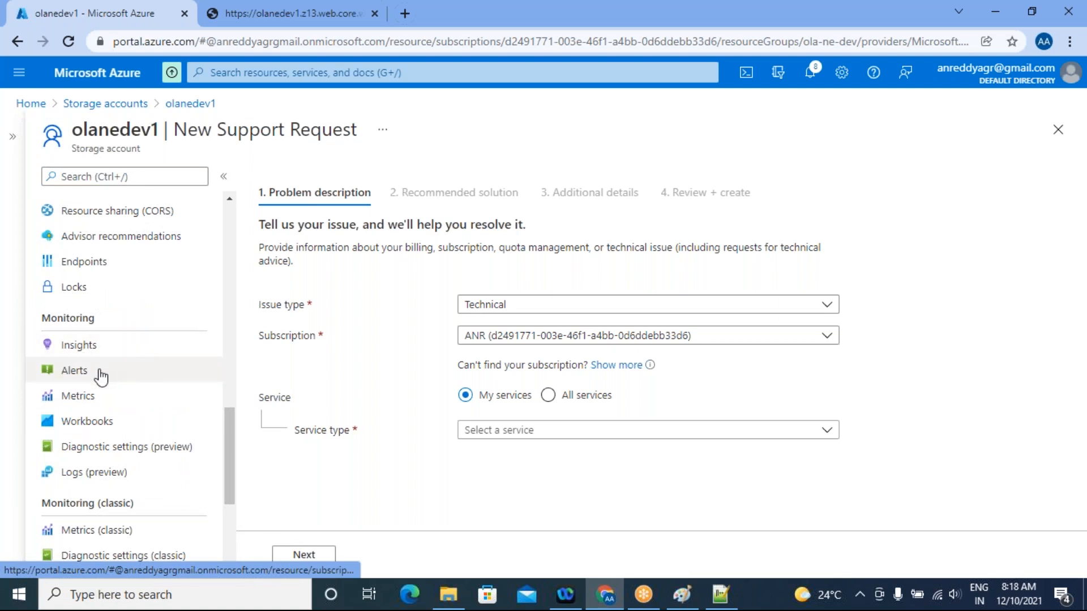
# Look through the metrics, alerts and insights of olanedev1, including the insights charts
pyautogui.click(102, 377)
pyautogui.click(70, 398)
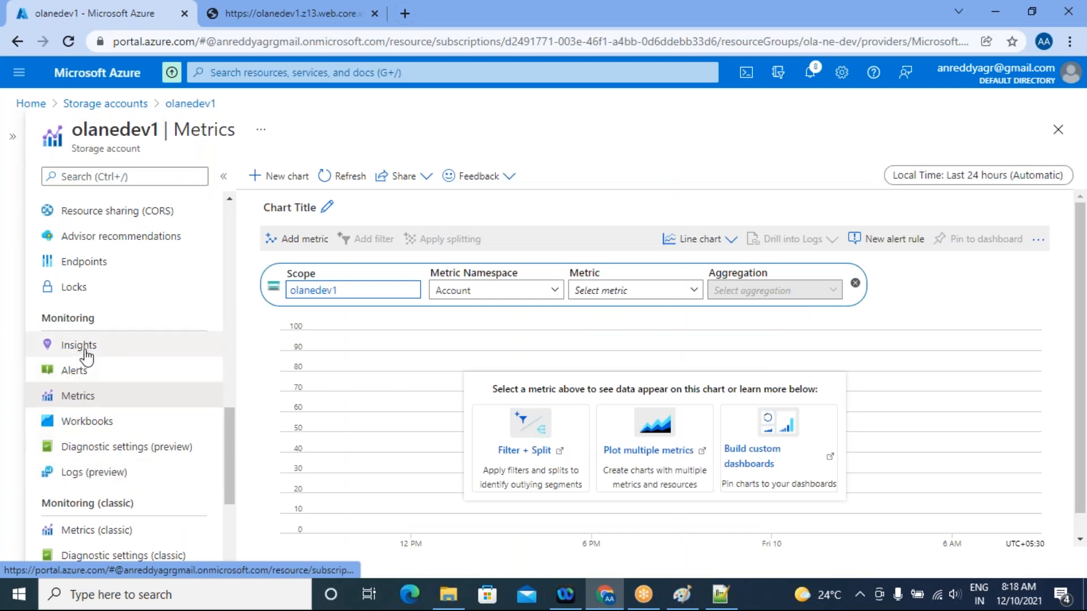
pyautogui.click(78, 377)
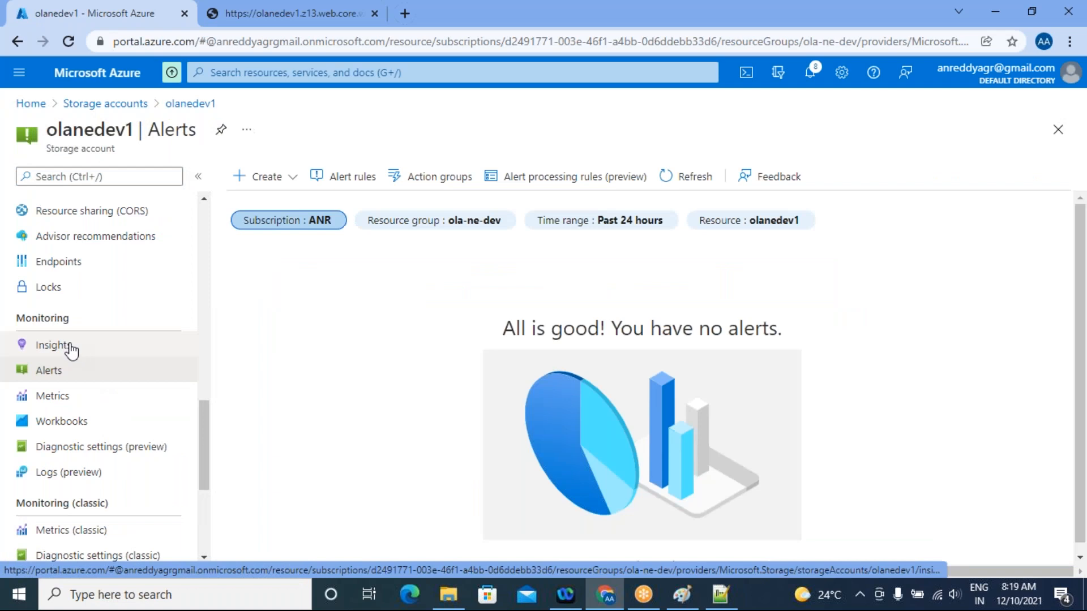
pyautogui.click(70, 349)
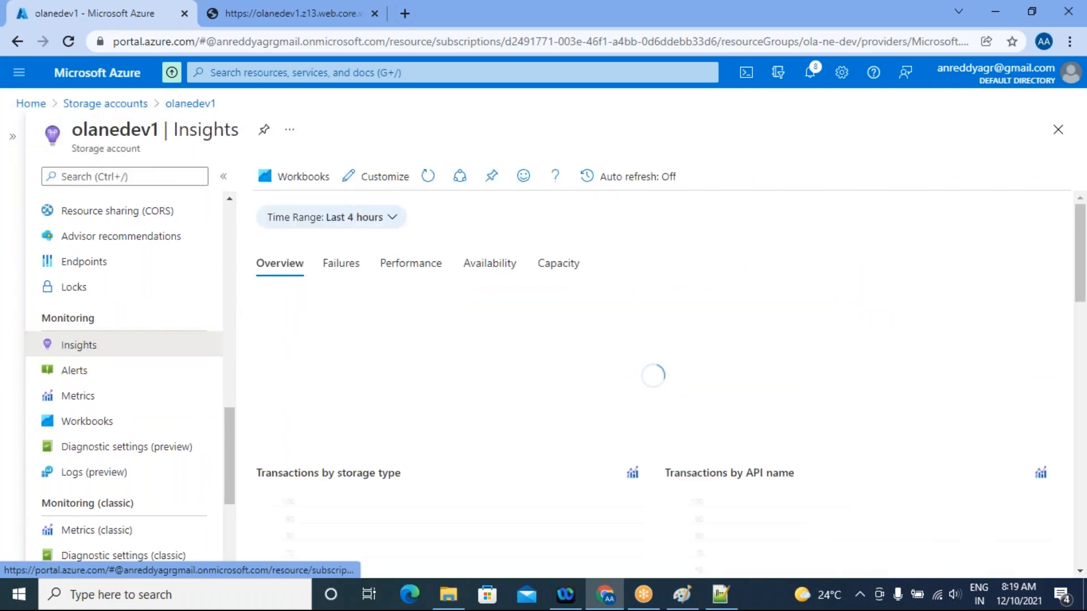
pyautogui.scroll(-10, 644, 364)
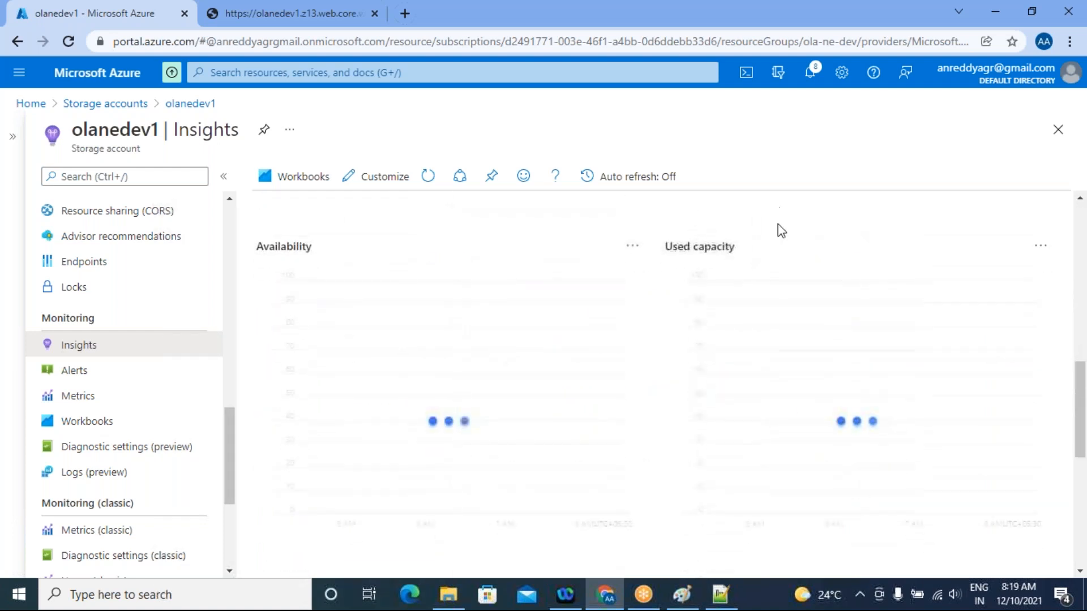
pyautogui.scroll(-5, 798, 303)
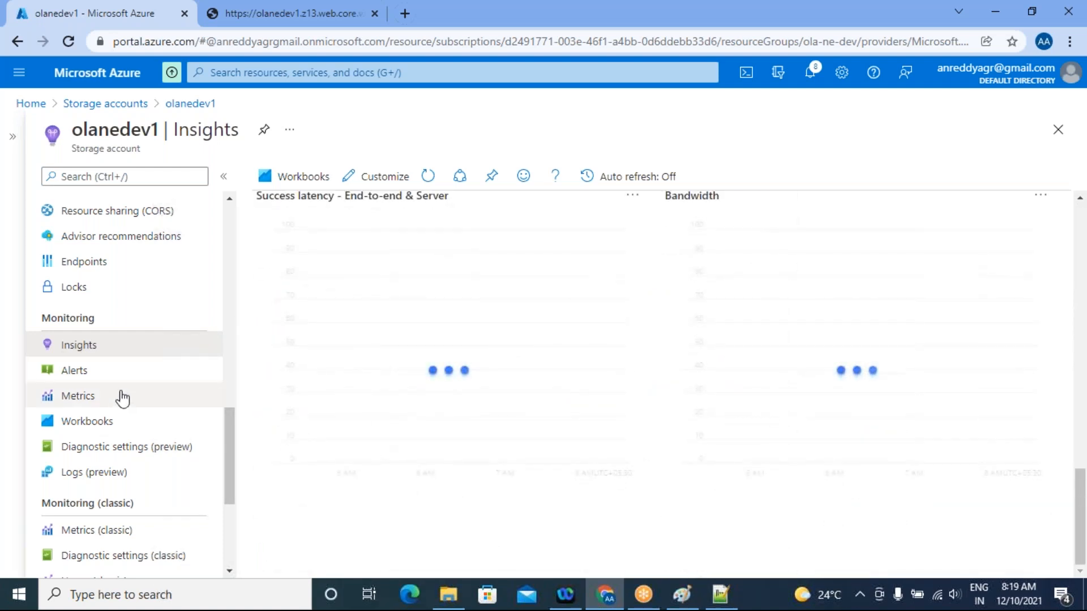
# Open the locks of olanedev1, start adding a lock, and view the available lock types
pyautogui.scroll(3, 119, 396)
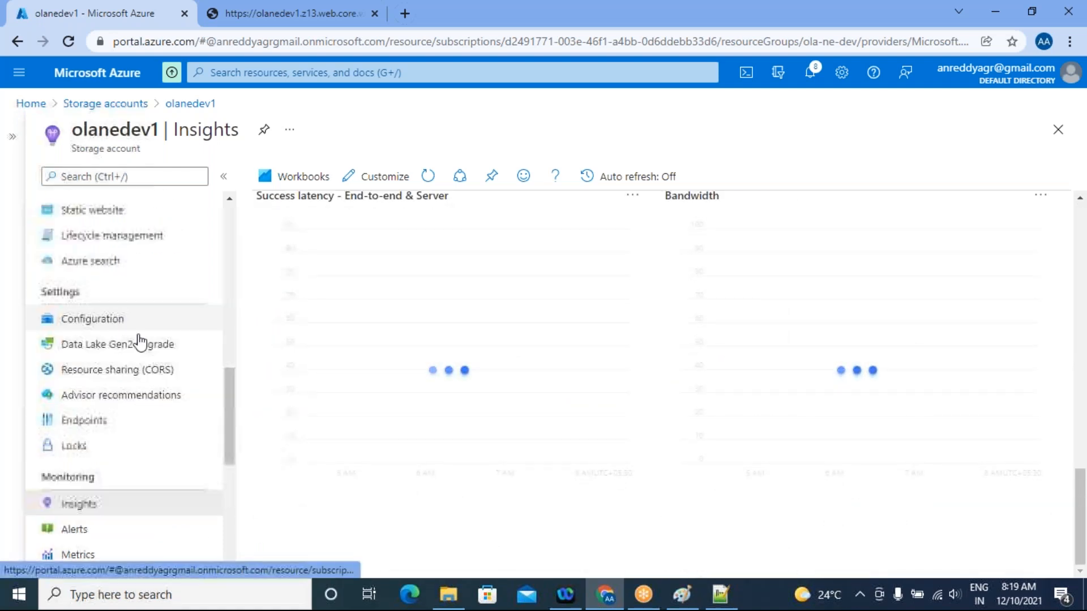
pyautogui.click(80, 448)
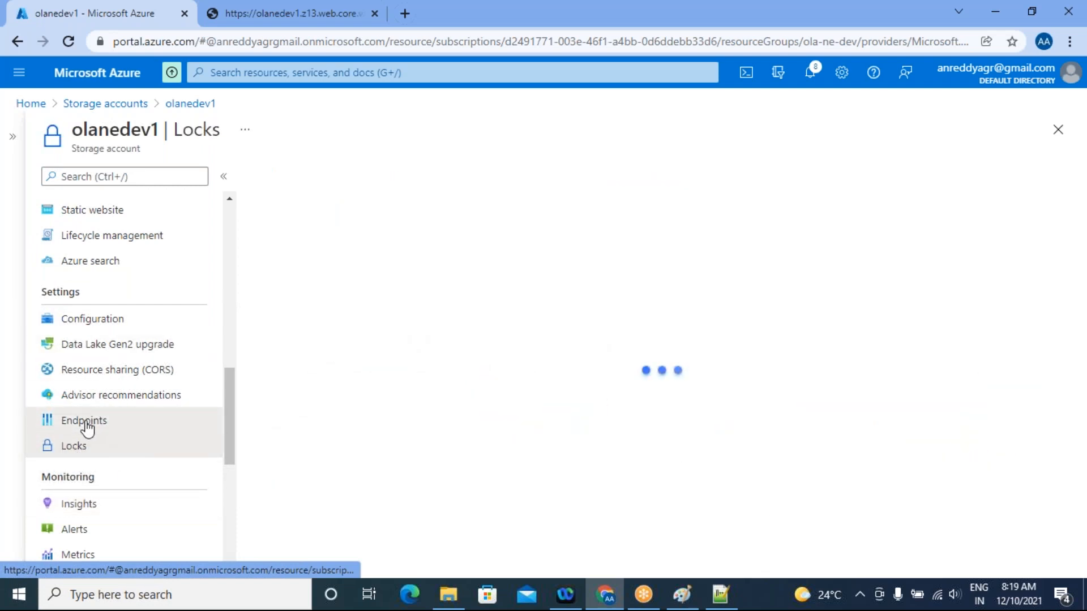
pyautogui.click(85, 423)
pyautogui.click(82, 450)
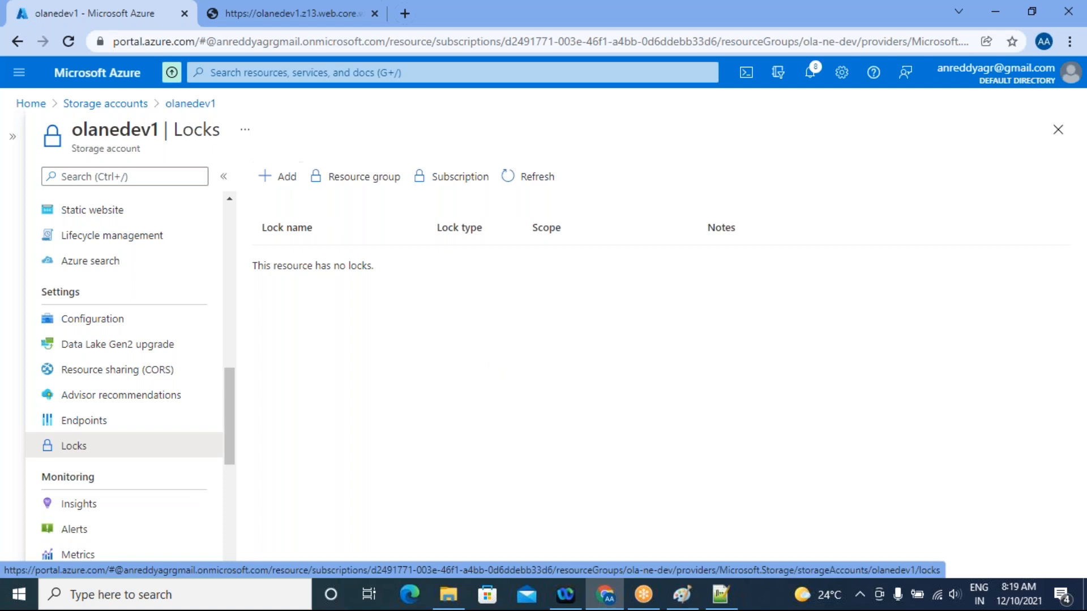
pyautogui.click(271, 178)
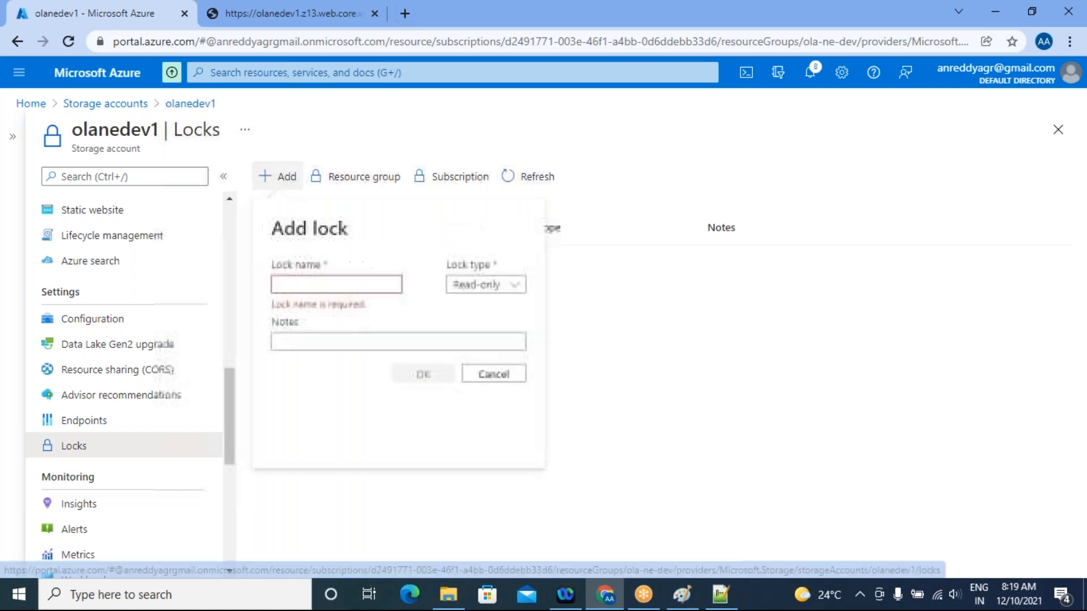
pyautogui.click(516, 286)
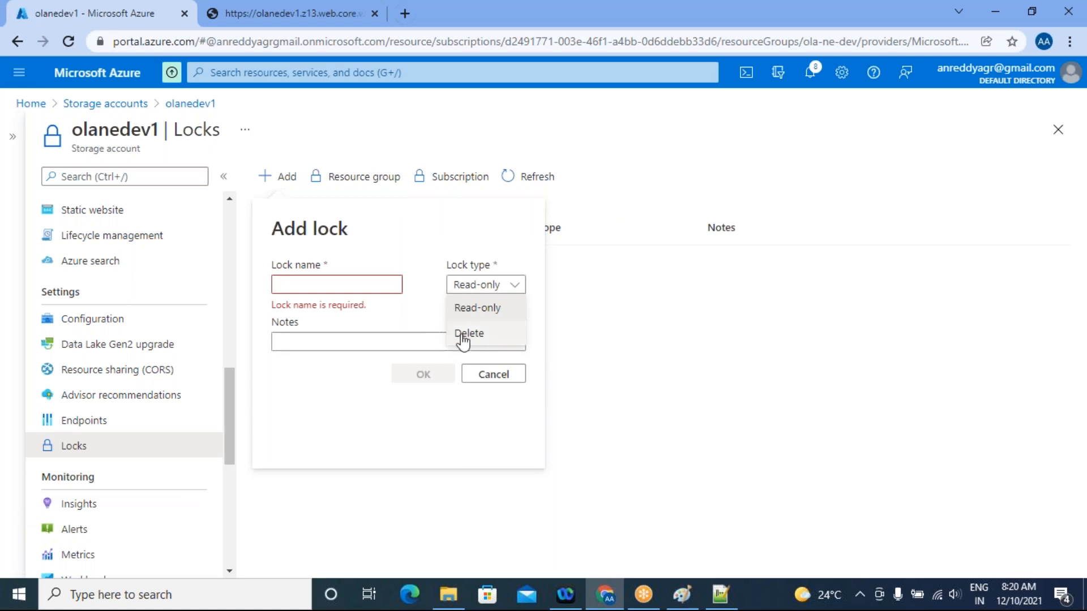
# Enter "storage account lock" as the name of the new lock
pyautogui.click(295, 283)
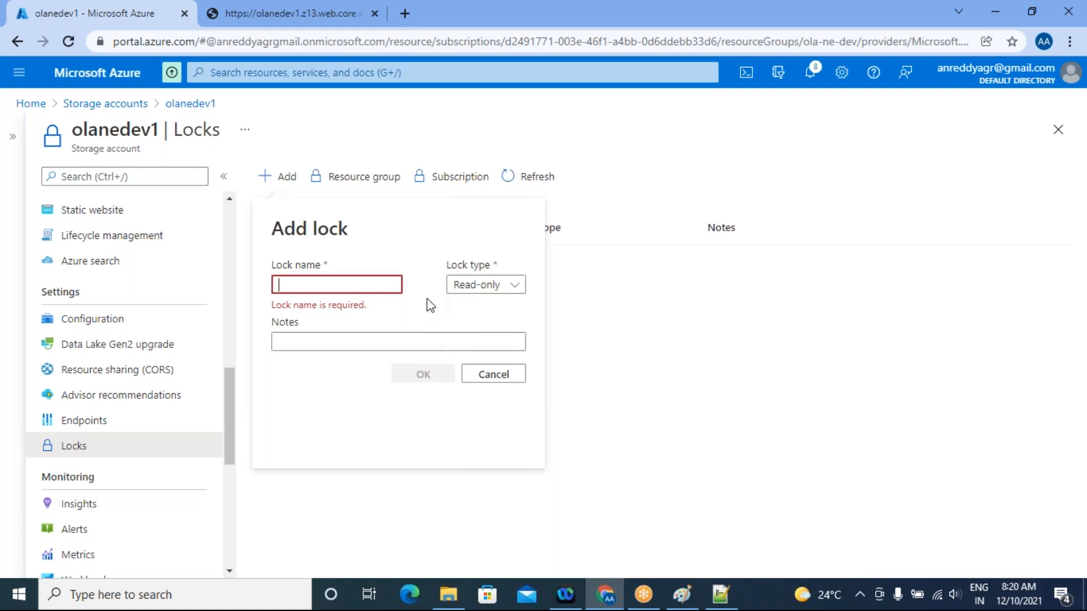
pyautogui.write('test')
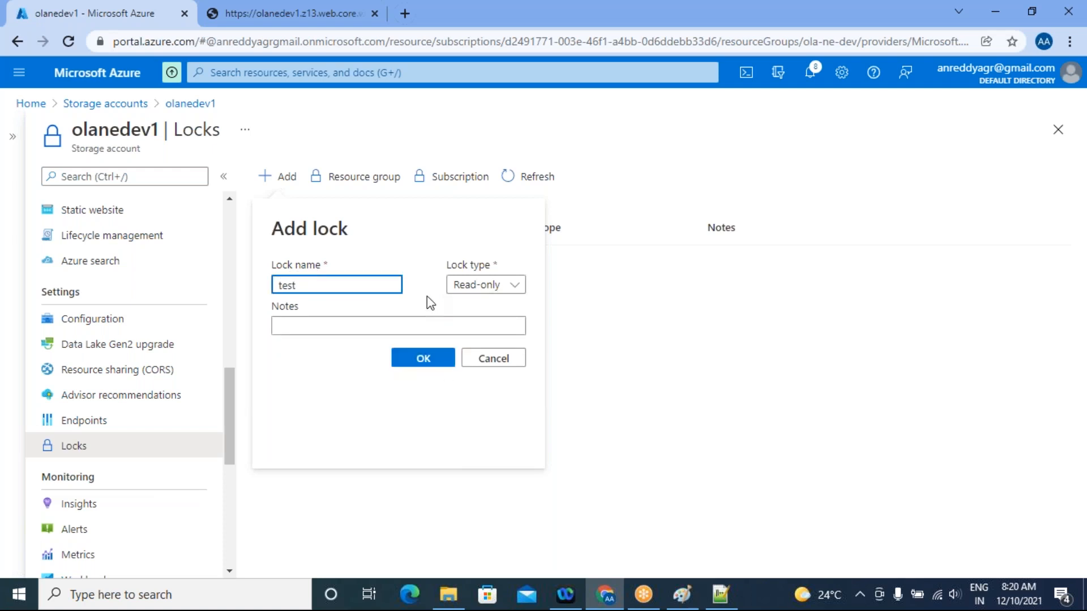
pyautogui.press('BackSpace')
pyautogui.press('BackSpace')
pyautogui.press('BackSpace')
pyautogui.press('BackSpace')
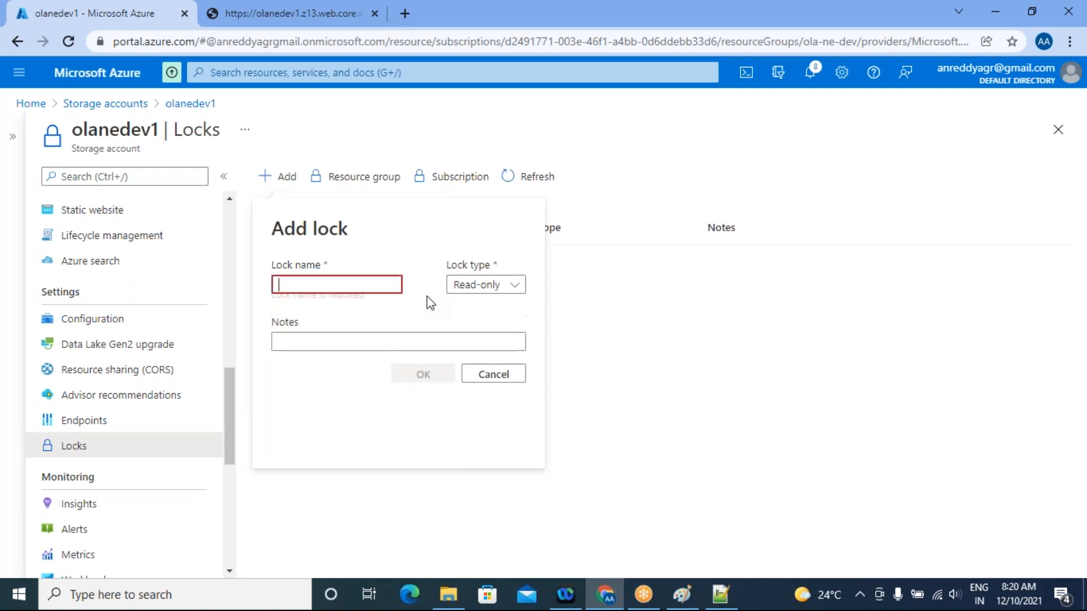
pyautogui.write('s')
pyautogui.press('BackSpace')
pyautogui.write('storage acco')
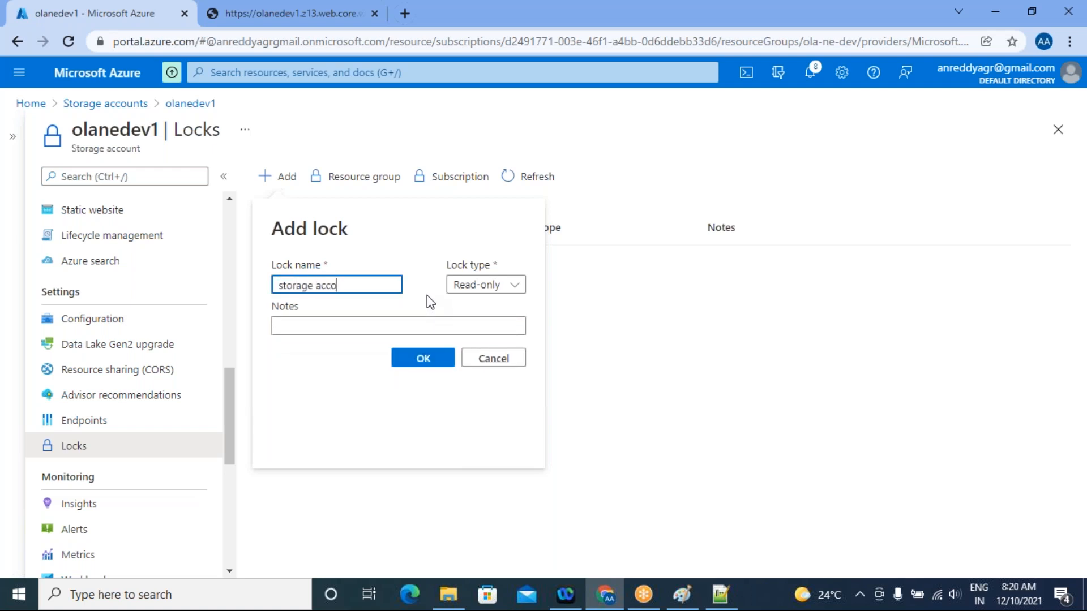
pyautogui.write('unt lock')
# Add the note "Hey please do not delete" to the new lock and set its type to Delete
pyautogui.click(327, 326)
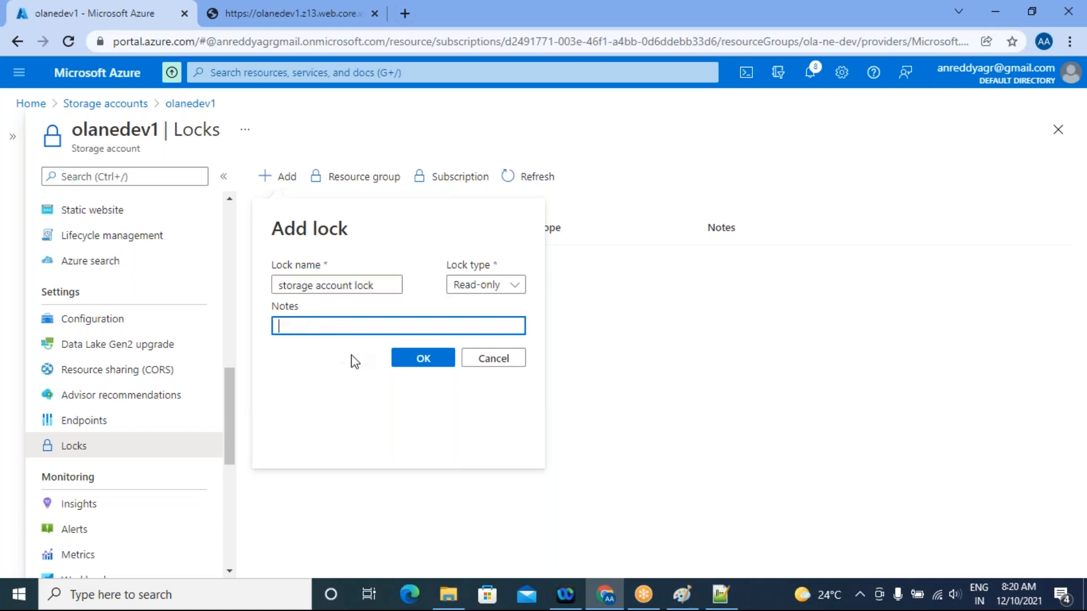
pyautogui.write('Hey please do not delete')
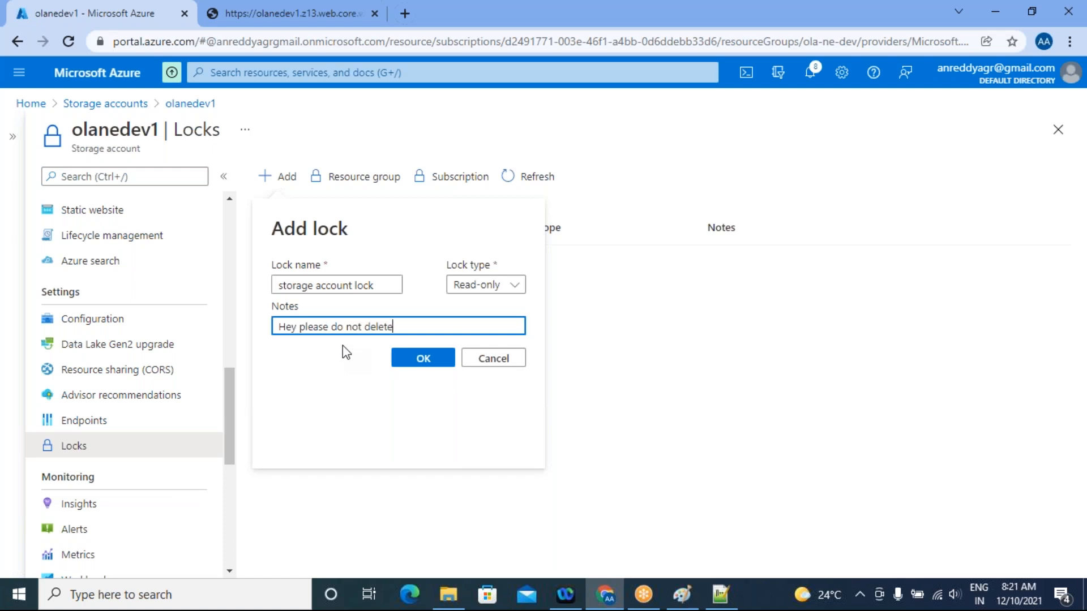
pyautogui.click(513, 285)
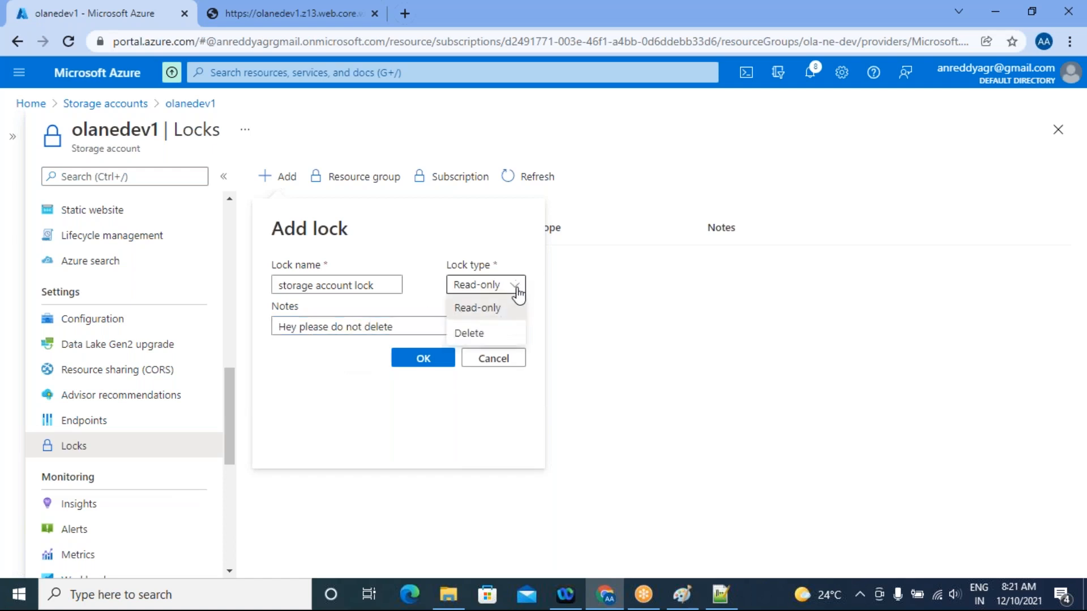
pyautogui.click(498, 338)
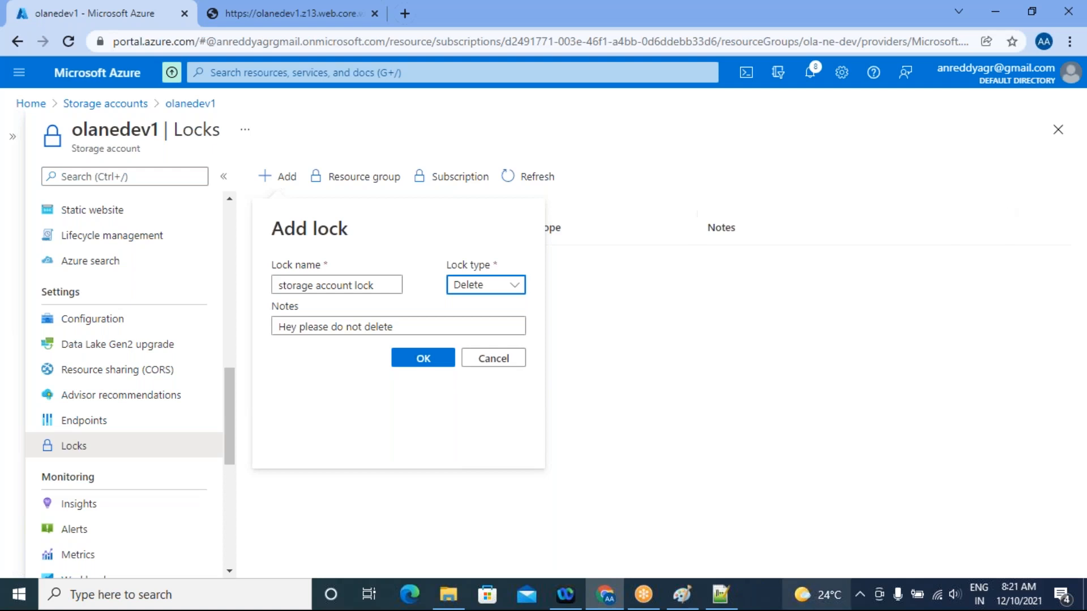
# Switch to Paint, add the text "Dev, prod, sit, uat -" beside the owner note, and return to the Azure portal in Chrome
pyautogui.click(682, 594)
pyautogui.click(471, 284)
pyautogui.click(476, 276)
pyautogui.write('Dev,')
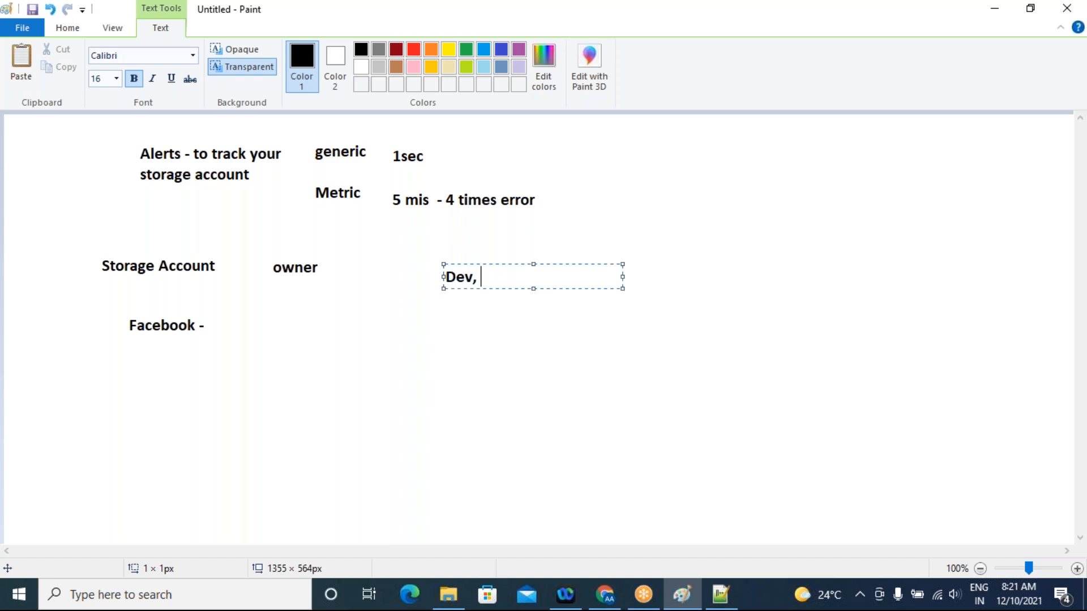
pyautogui.write('prod, sit, uat')
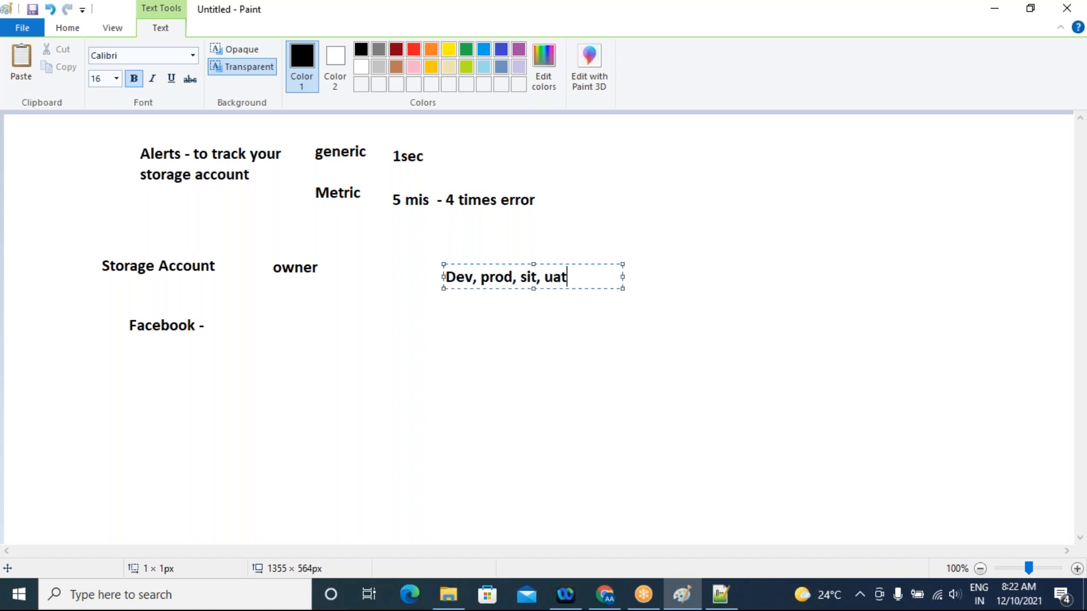
pyautogui.write(' -')
pyautogui.click(605, 603)
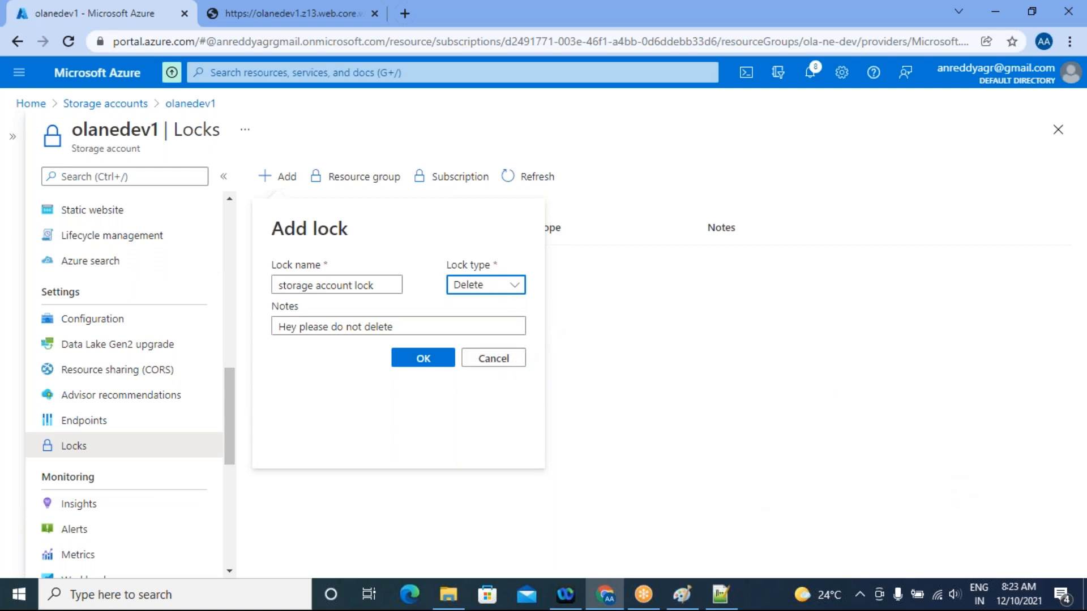
# Dismiss the unsaved lock and look through the endpoints, Advisor recommendations and other management options of olanedev1
pyautogui.click(645, 347)
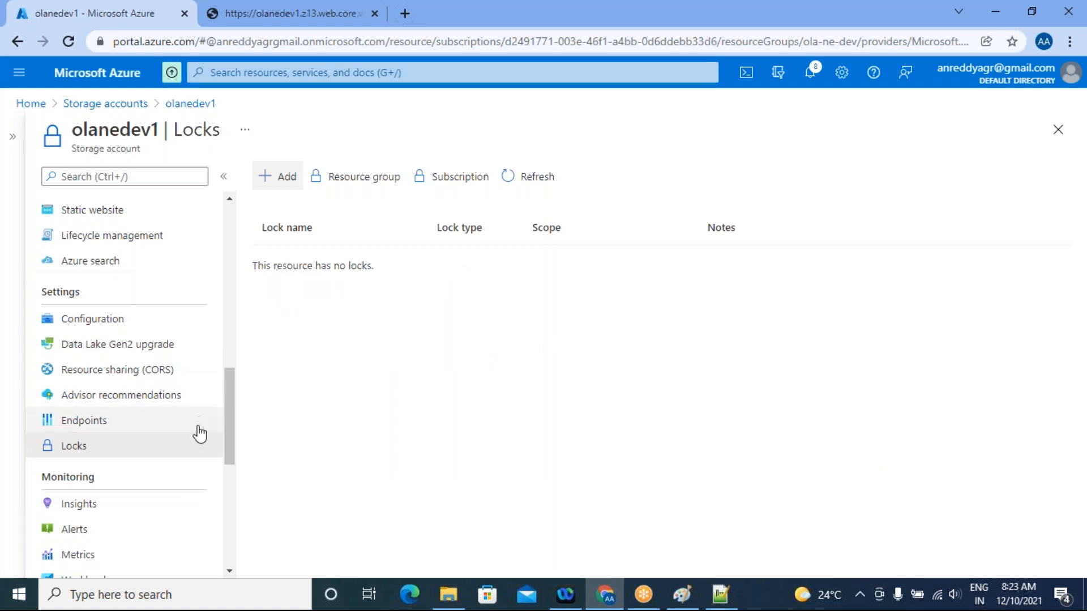
pyautogui.click(92, 430)
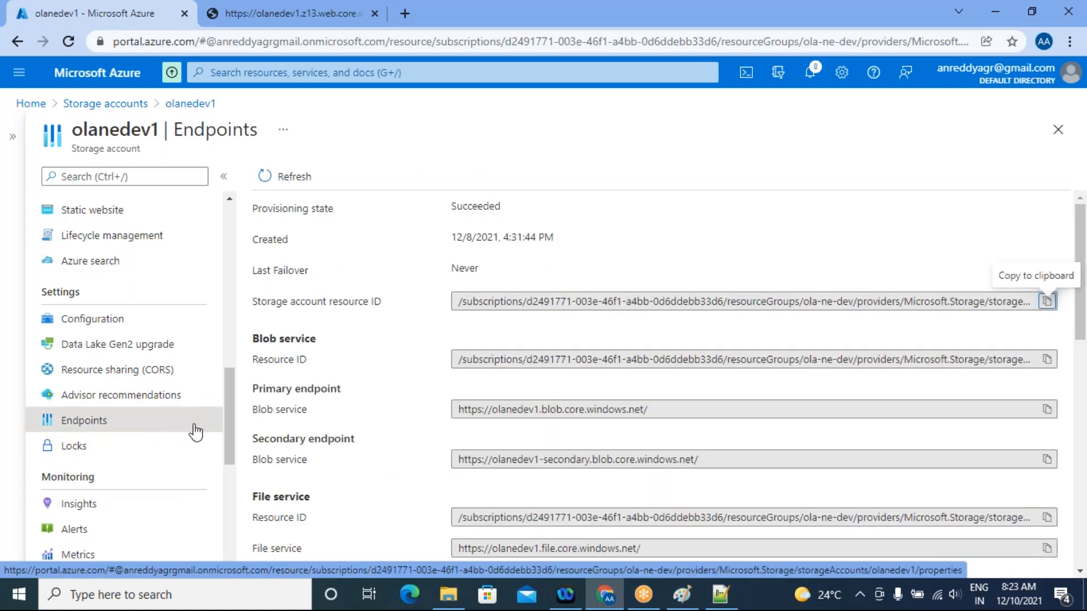
pyautogui.click(130, 406)
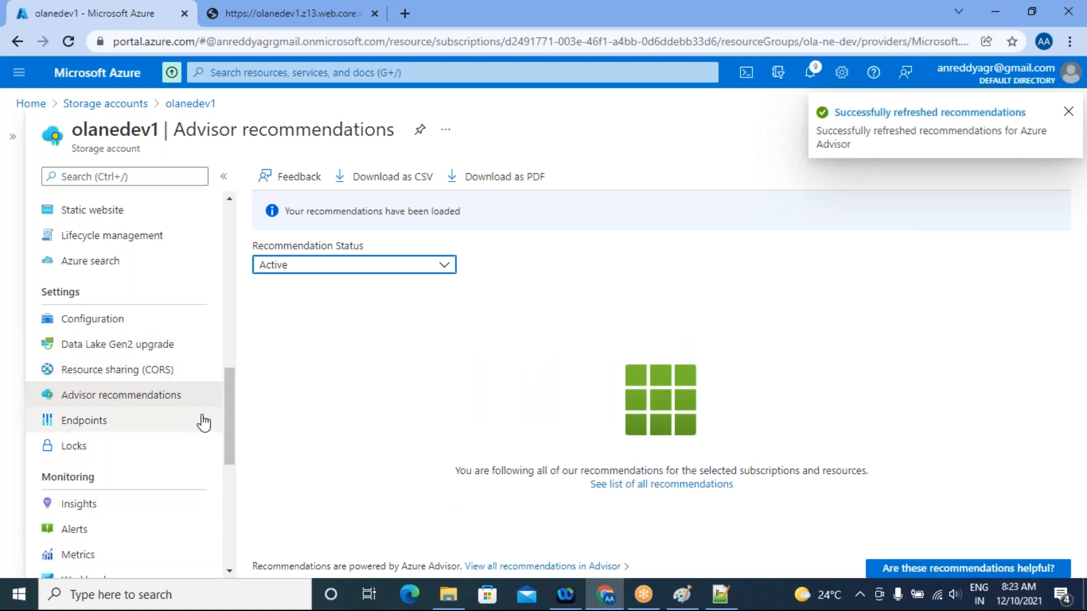
pyautogui.scroll(4, 203, 422)
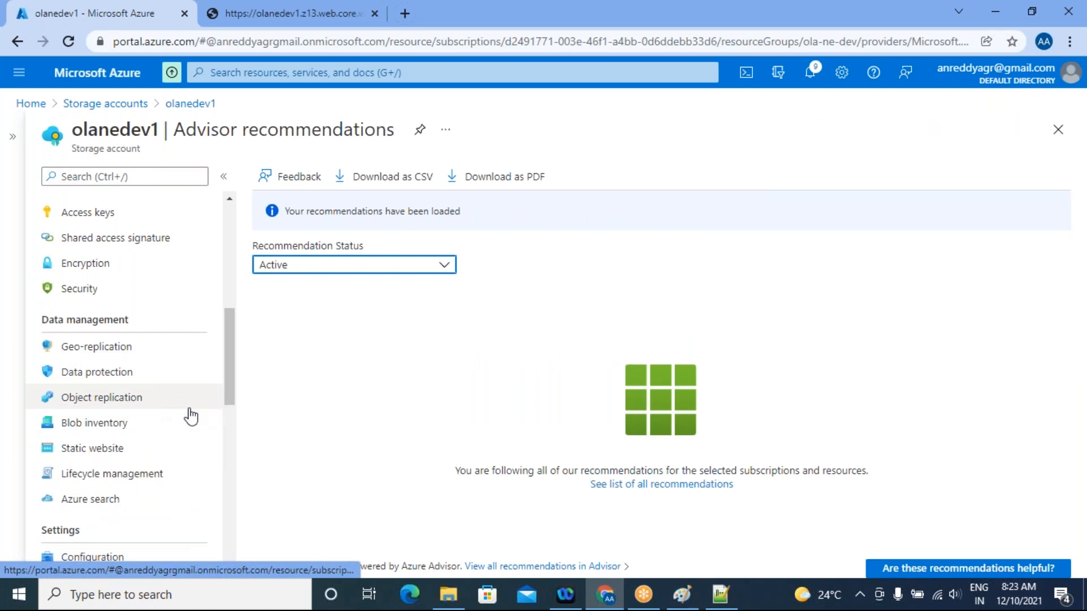
pyautogui.scroll(5, 188, 416)
pyautogui.scroll(2, 193, 415)
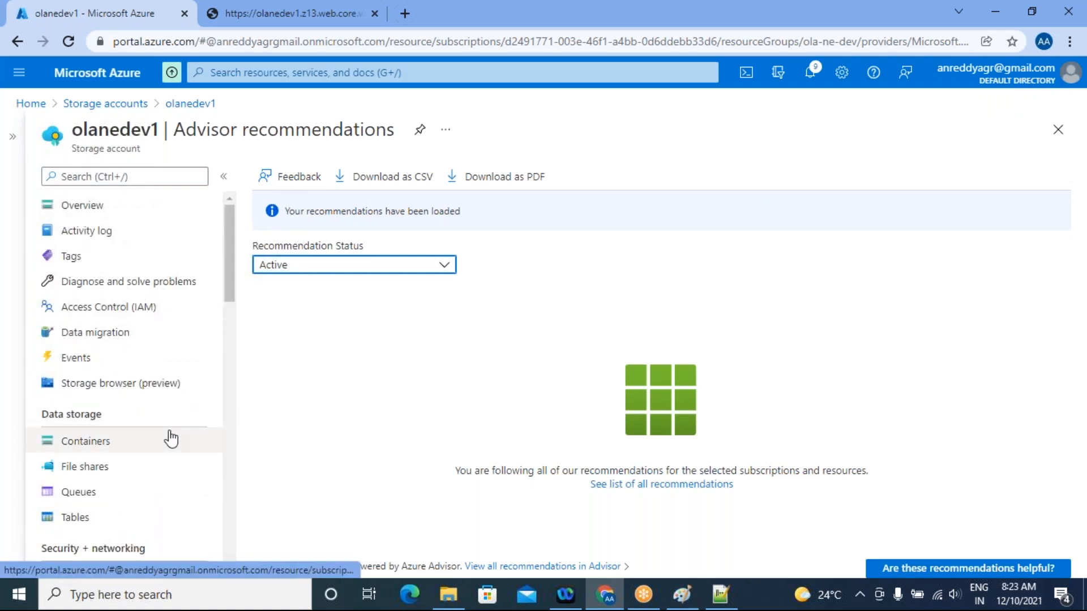
pyautogui.scroll(-2, 157, 503)
pyautogui.scroll(-2, 157, 503)
pyautogui.scroll(4, 102, 512)
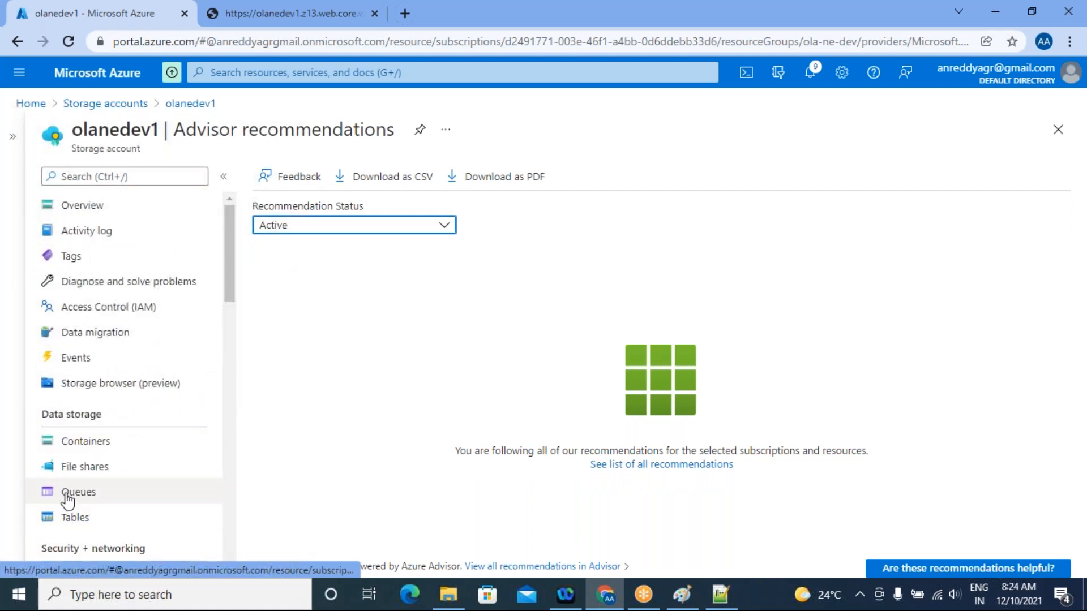